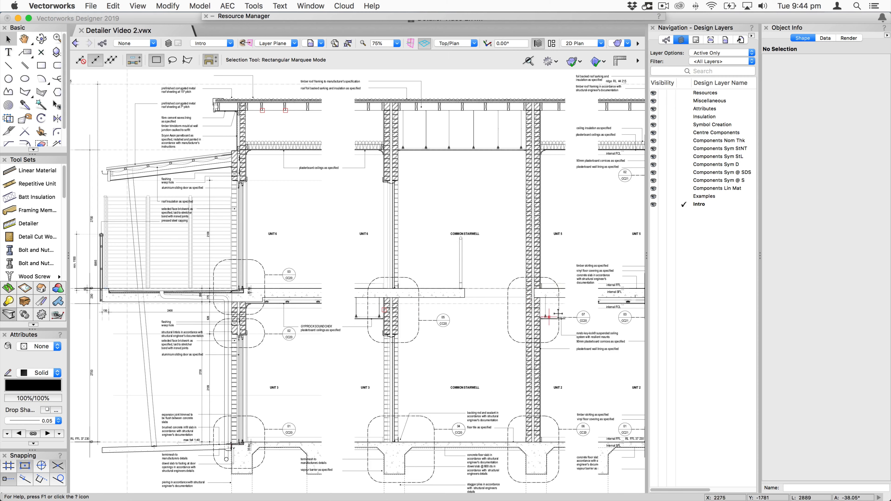
pyautogui.press('space')
pyautogui.moveTo(581, 302)
pyautogui.mouseDown()
pyautogui.moveTo(299, 280)
pyautogui.moveTo(304, 275)
pyautogui.mouseUp()
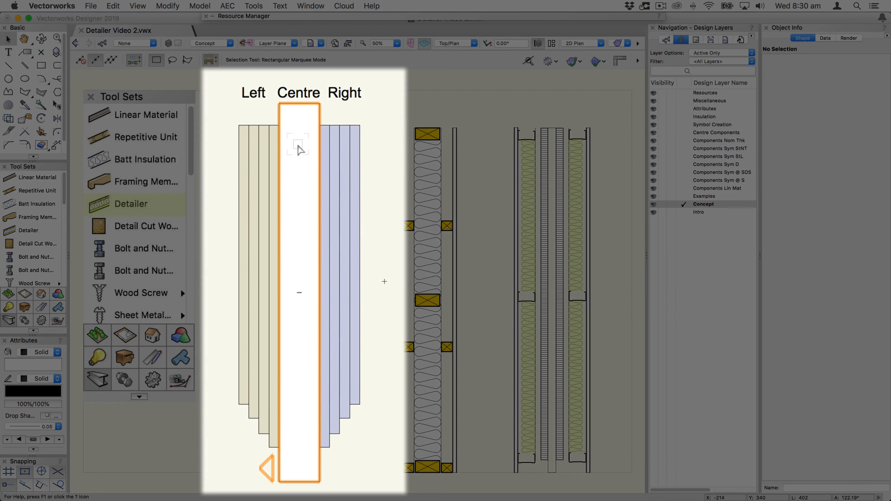
# Inspect the centre, left and right components of the concept diagram by selecting each one, and clear the selection.
pyautogui.click(298, 149)
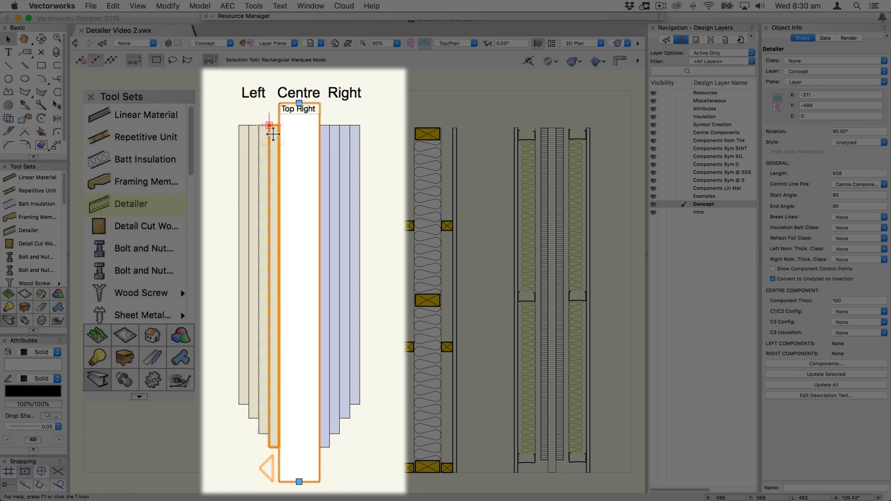
pyautogui.click(261, 141)
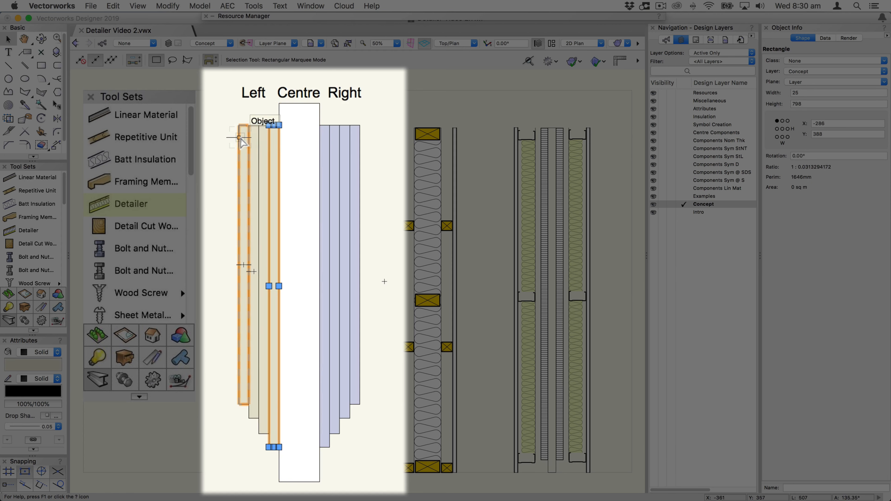
pyautogui.click(325, 141)
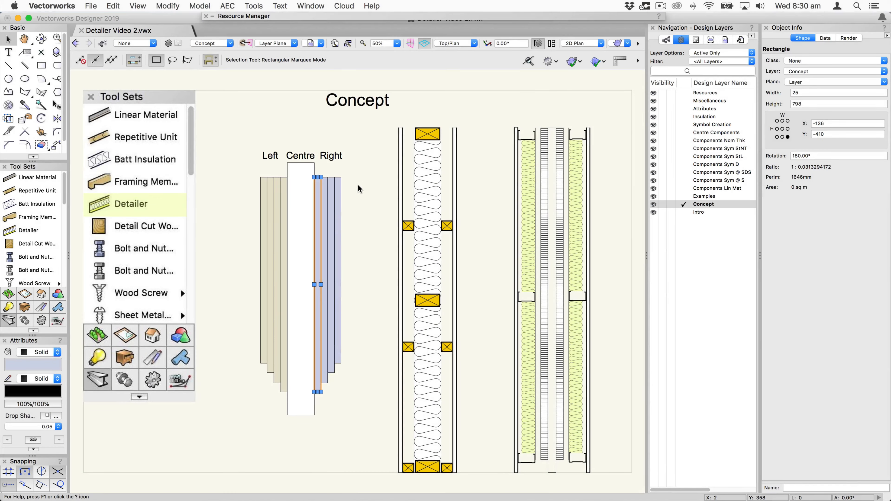
pyautogui.click(358, 188)
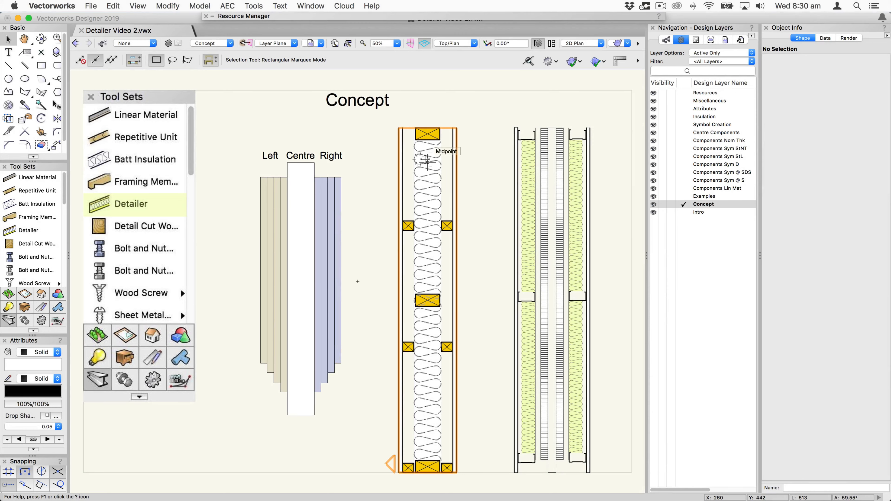
# Review the component configuration of the timber stud wall detail and close its settings without changes.
pyautogui.click(438, 288)
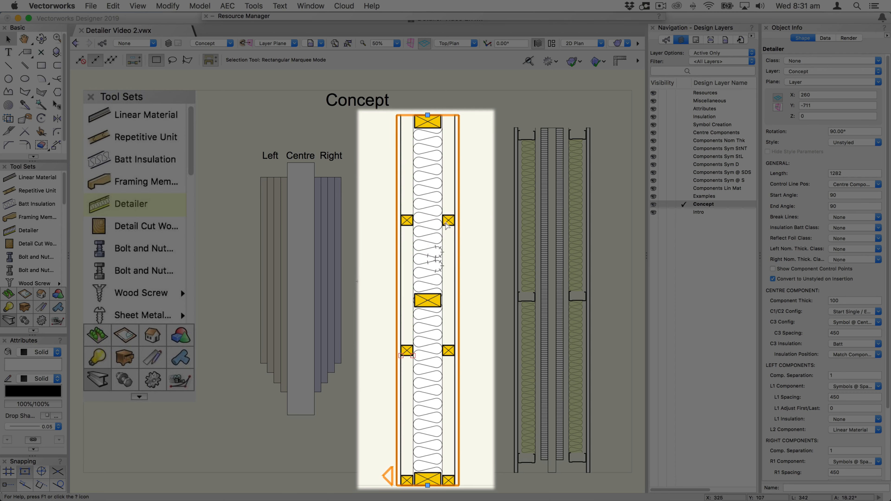
pyautogui.doubleClick(428, 234)
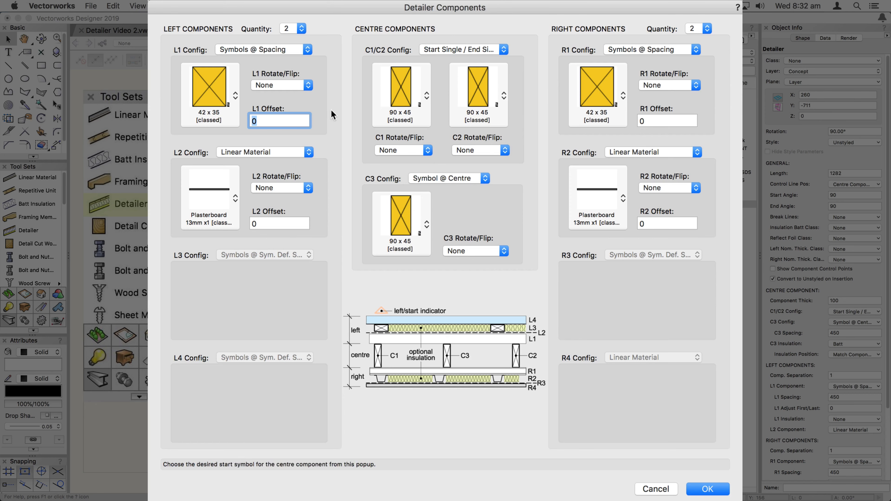
pyautogui.click(696, 489)
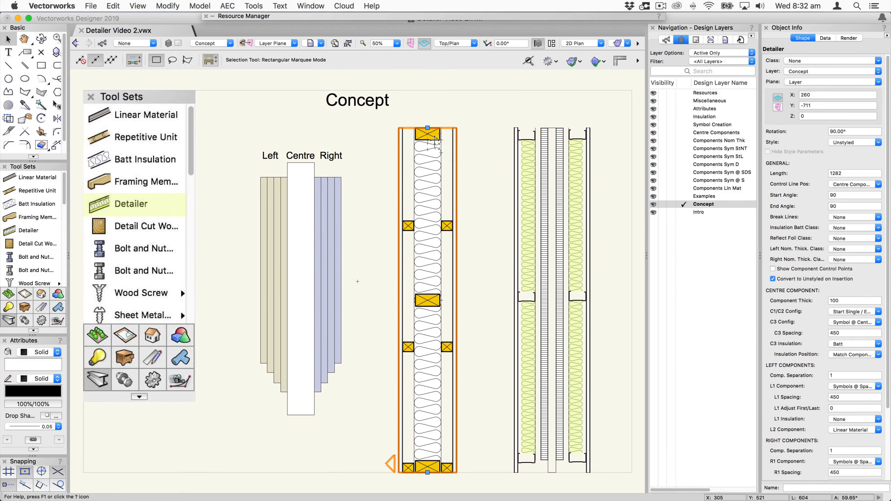
# Review the component configuration of the double steel stud wall detail and close its settings without changes.
pyautogui.keyDown('shift'); pyautogui.click(558, 181); pyautogui.keyUp('shift')
pyautogui.click(558, 181)
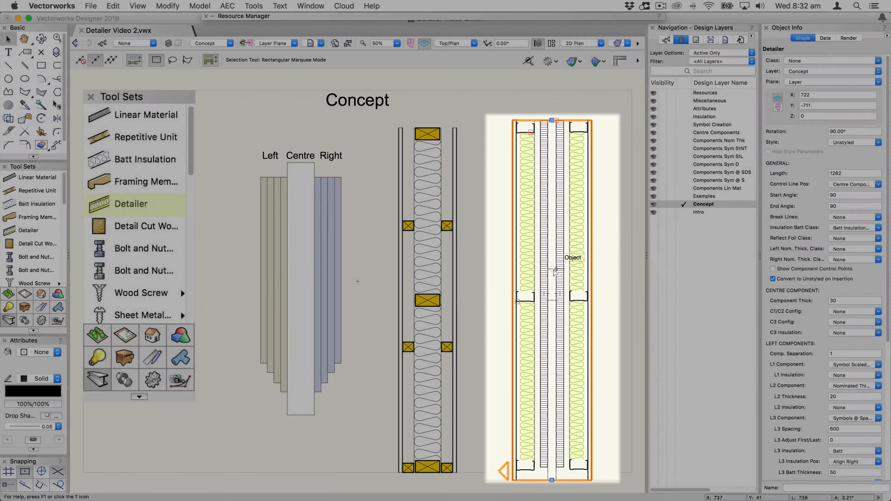
pyautogui.doubleClick(554, 269)
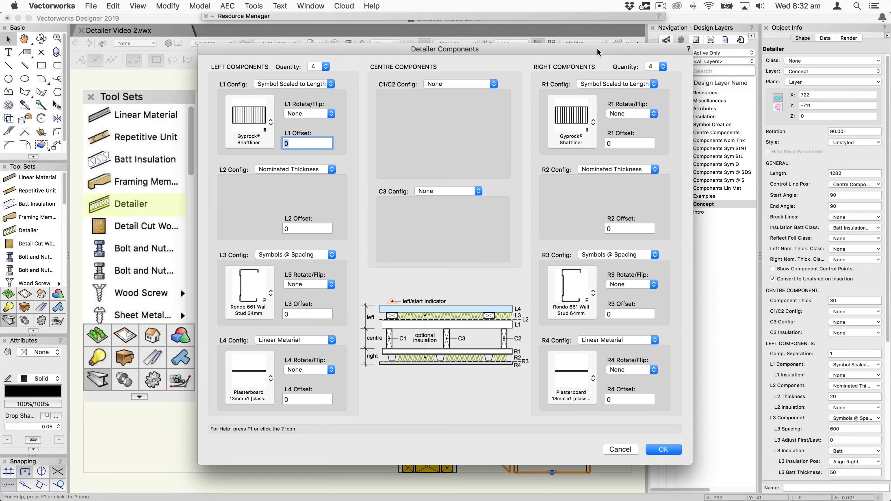
pyautogui.moveTo(598, 52); pyautogui.dragTo(426, 44)
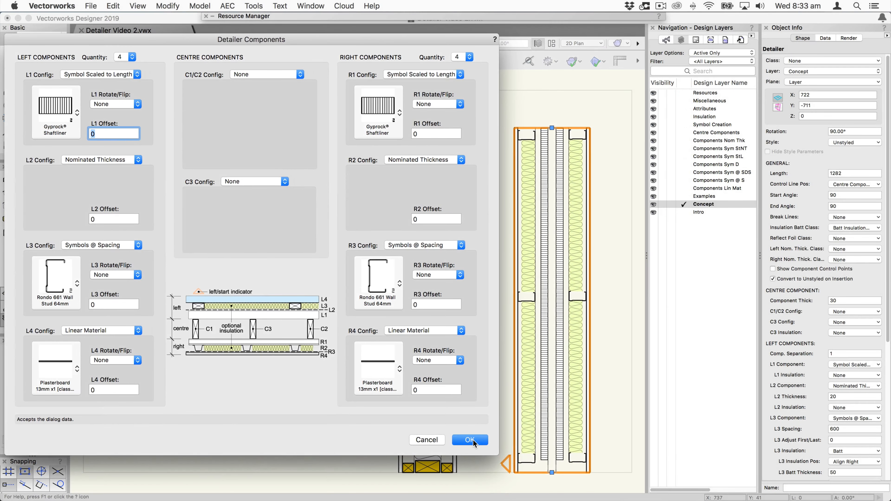
pyautogui.click(472, 440)
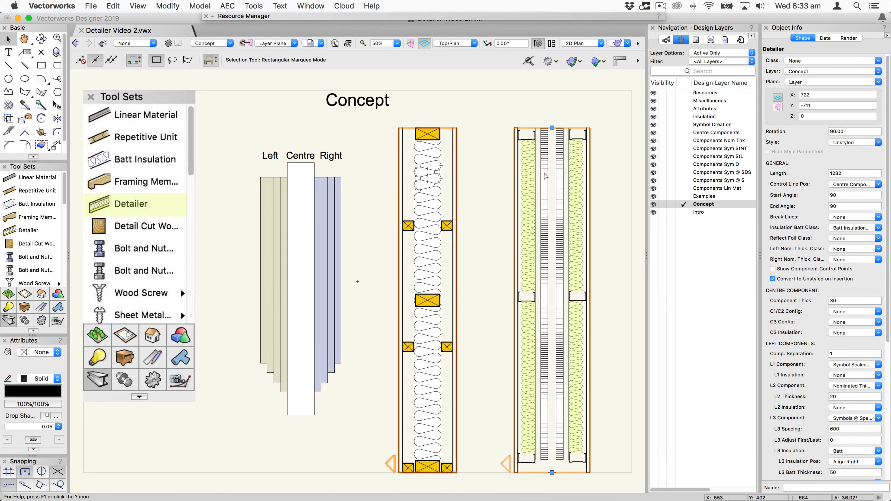
# Show the timber stud wall's component control points, shorten the right lining's top, extend the left lining's top and shift the bottom battens and right lining upward.
pyautogui.click(438, 158)
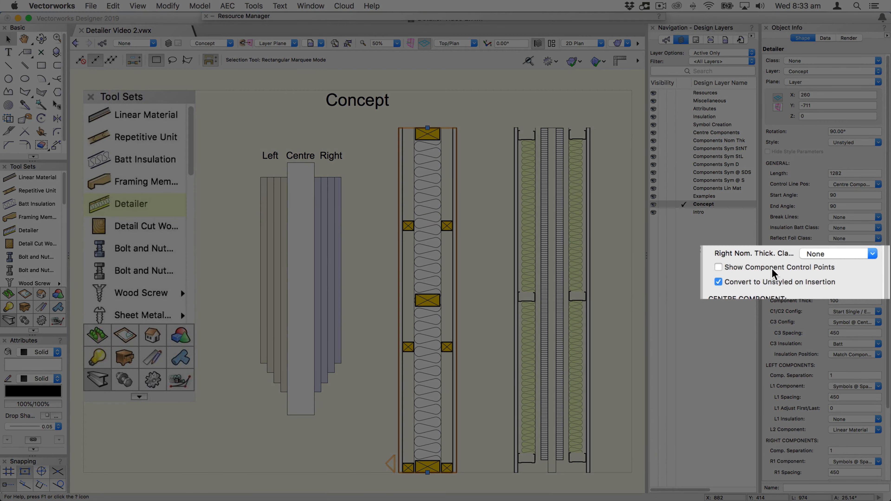
pyautogui.click(778, 269)
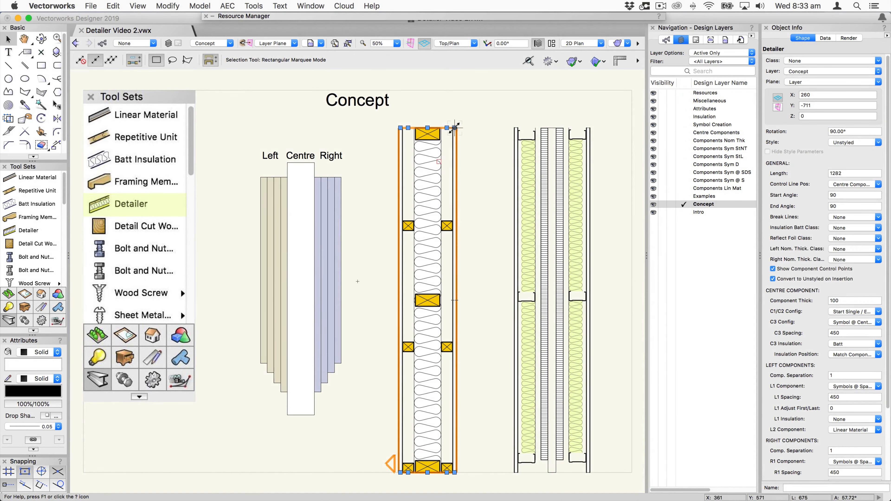
pyautogui.moveTo(455, 128); pyautogui.dragTo(454, 152)
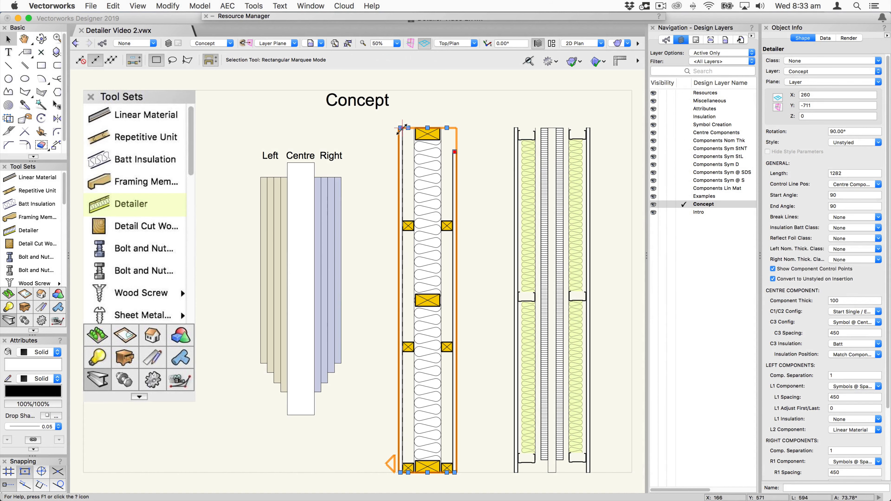
pyautogui.moveTo(401, 128); pyautogui.dragTo(401, 109)
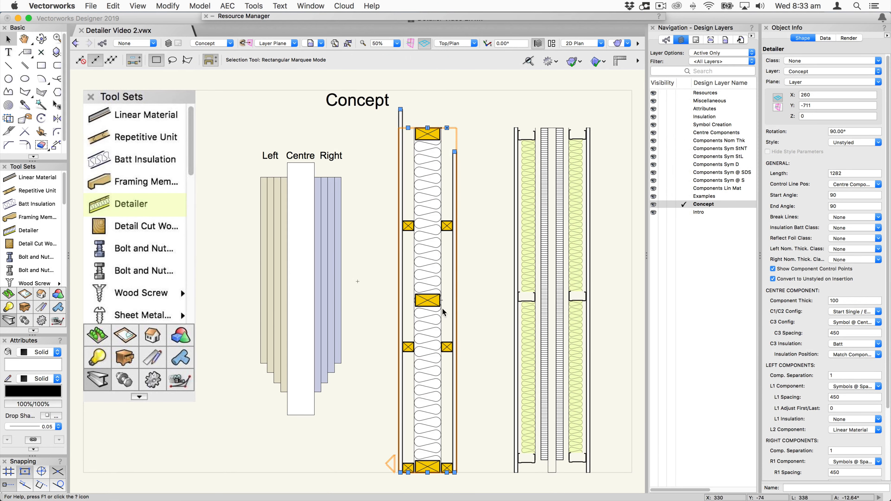
pyautogui.moveTo(447, 472); pyautogui.dragTo(464, 444)
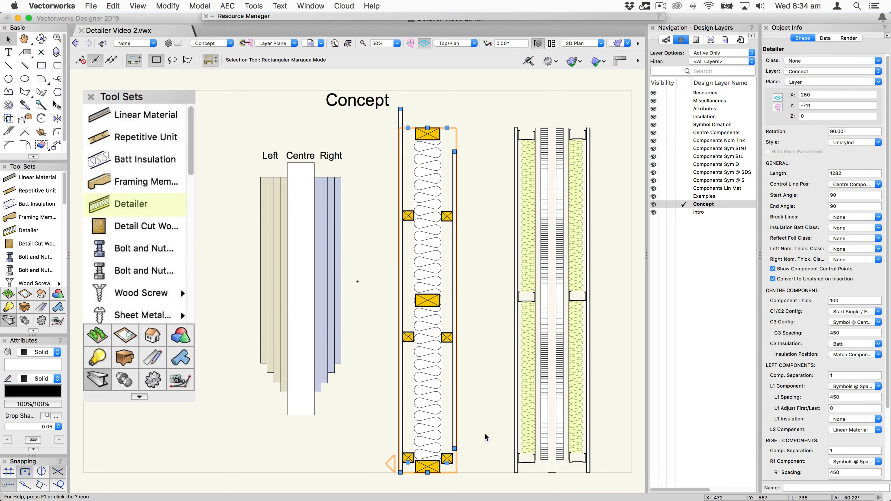
# Adjust the steel stud wall's left shaftliner and right stud components with their control points shown, and hide the control points again.
pyautogui.click(531, 380)
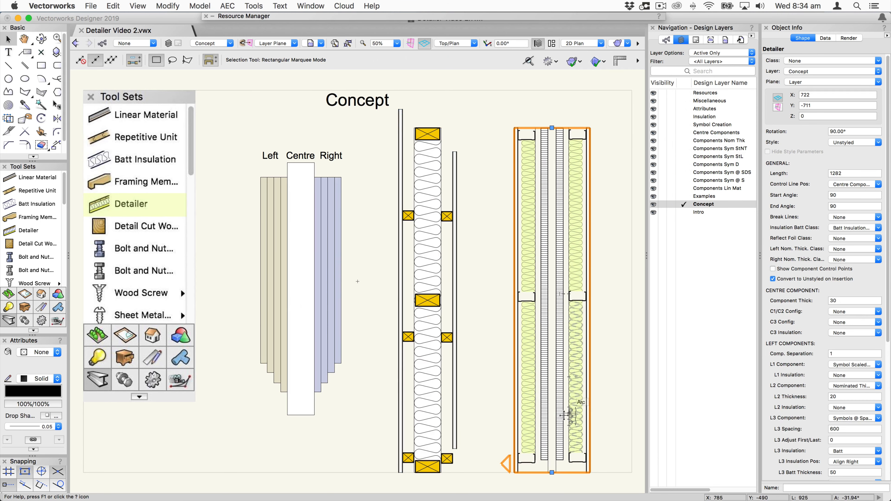
pyautogui.click(801, 270)
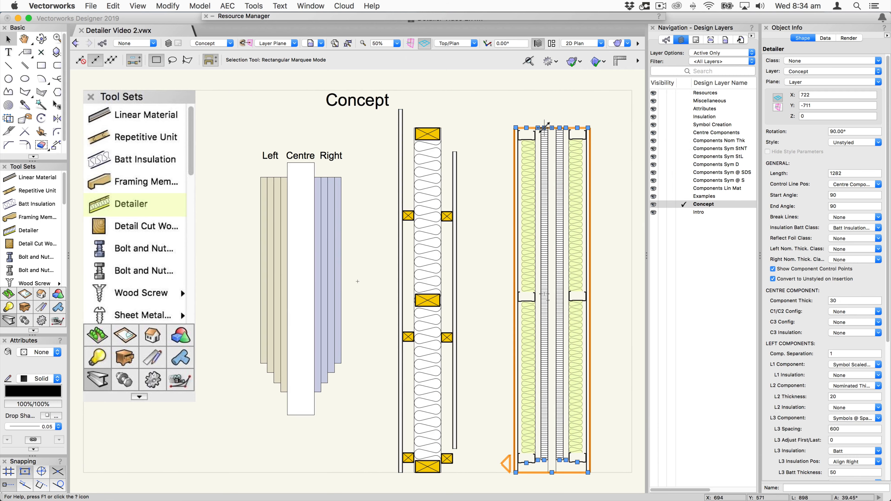
pyautogui.moveTo(544, 128); pyautogui.dragTo(577, 114)
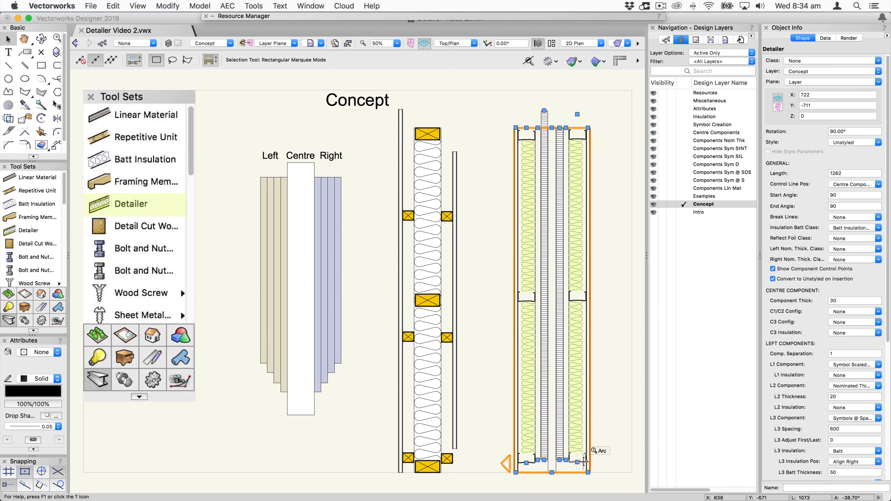
pyautogui.moveTo(577, 461); pyautogui.dragTo(577, 438)
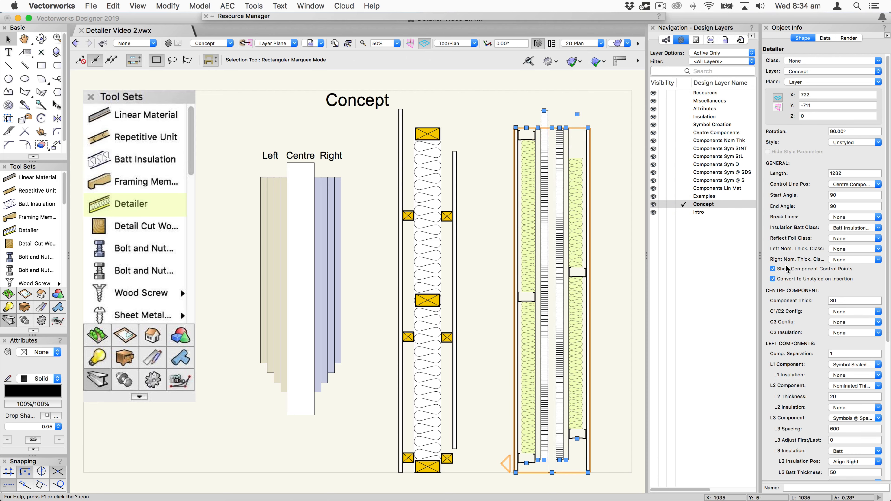
pyautogui.click(773, 269)
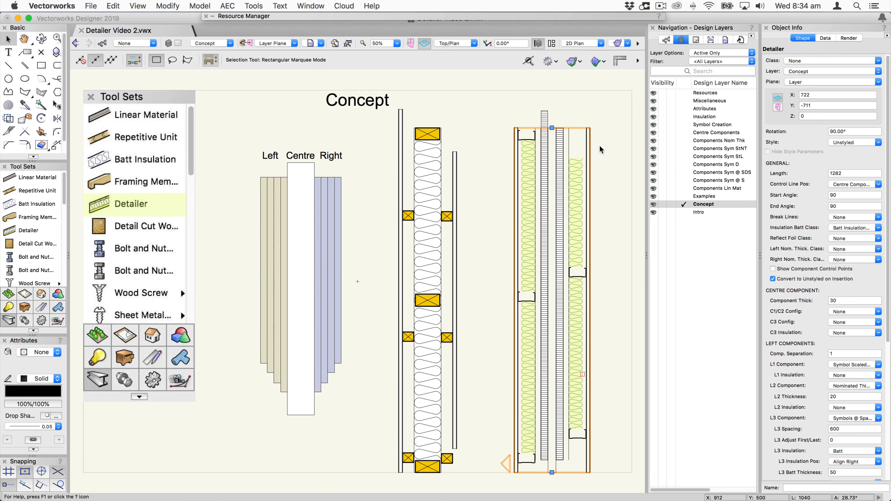
# Try shortening the timber stud wall from its bottom end to a length of 1034 and stretch it back.
pyautogui.click(426, 153)
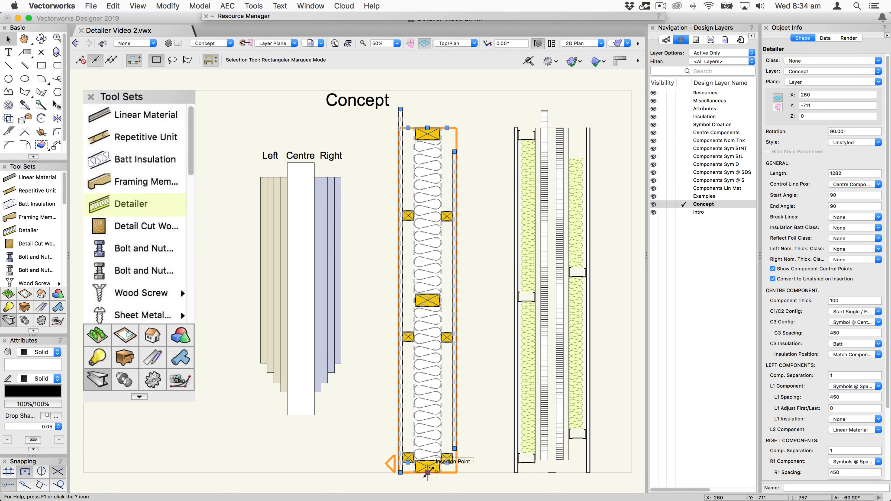
pyautogui.moveTo(427, 472); pyautogui.dragTo(428, 407)
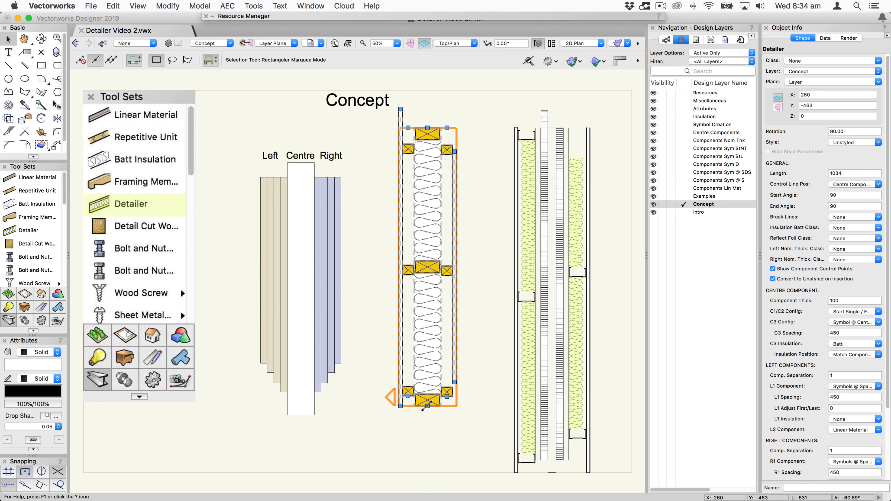
pyautogui.moveTo(428, 407); pyautogui.dragTo(427, 471)
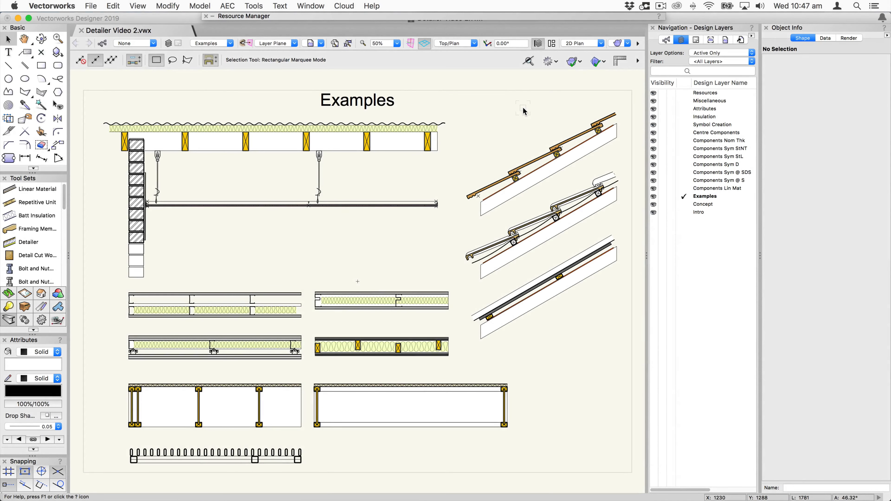
# Set the roof detail's C1/C2 configuration to Start Double with a double gap of 120.
pyautogui.click(253, 124)
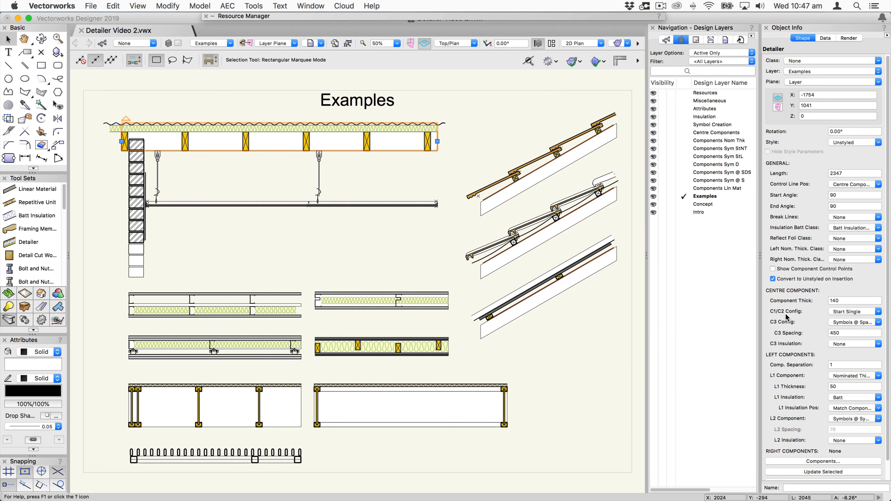
pyautogui.click(866, 311)
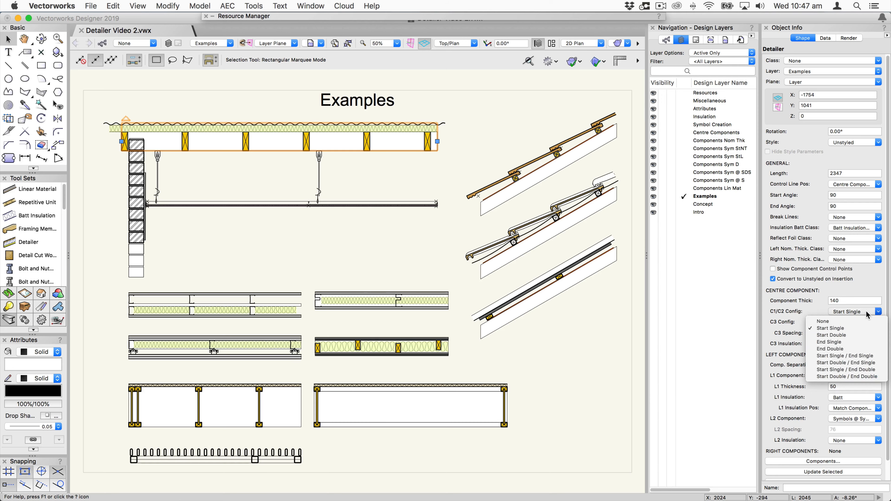
pyautogui.click(860, 335)
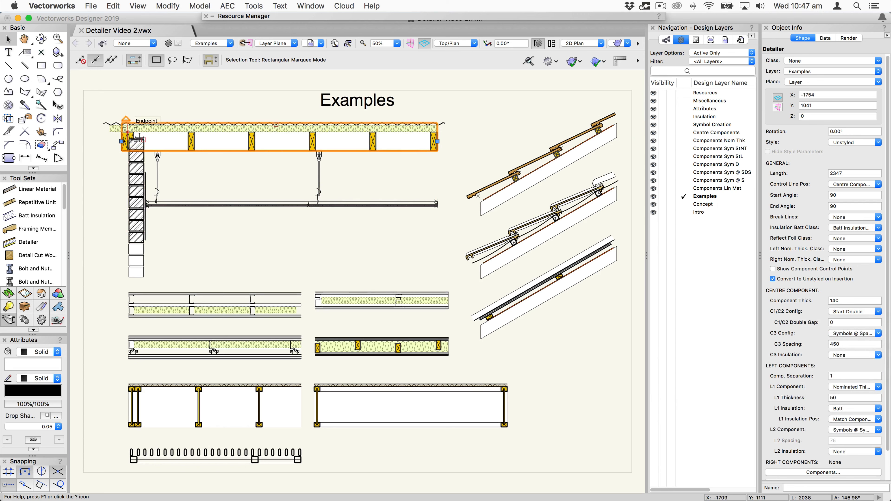
pyautogui.doubleClick(830, 322)
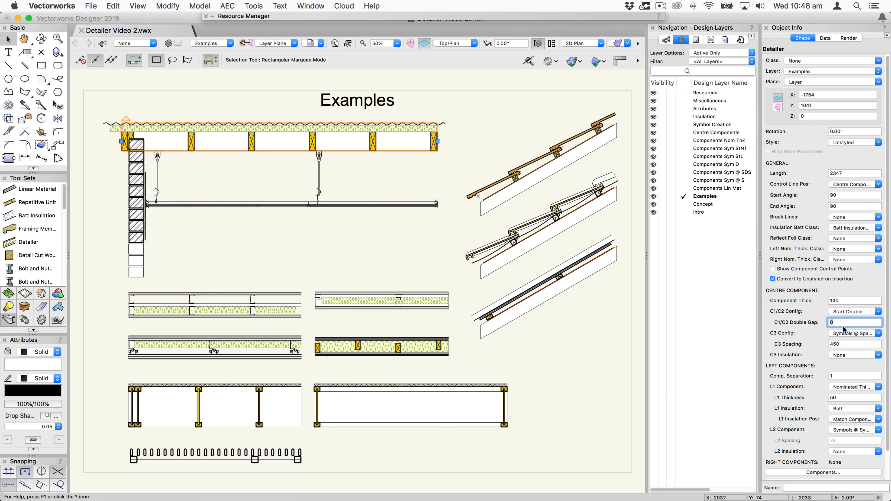
pyautogui.press('Return')
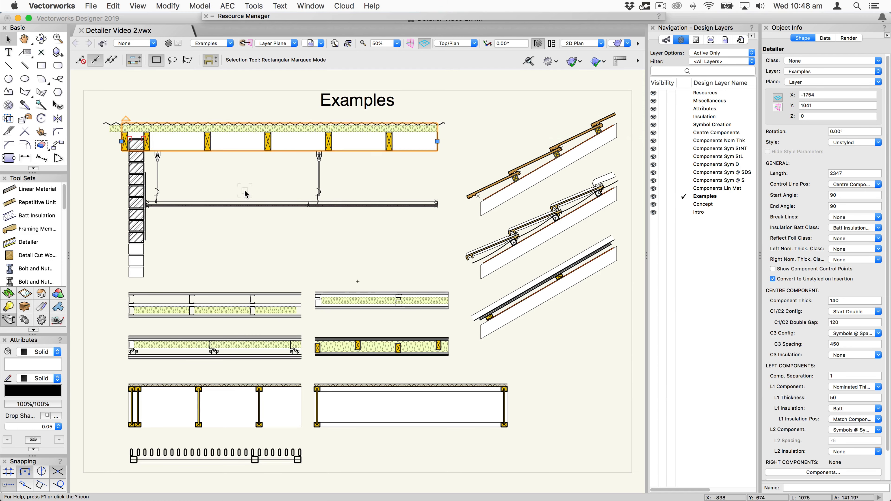
# Move the roof detail up clear of the brick wall, and review the brick wall's component settings without changing them.
pyautogui.moveTo(242, 124); pyautogui.dragTo(272, 89)
pyautogui.click(131, 144)
pyautogui.moveTo(130, 149); pyautogui.dragTo(130, 199)
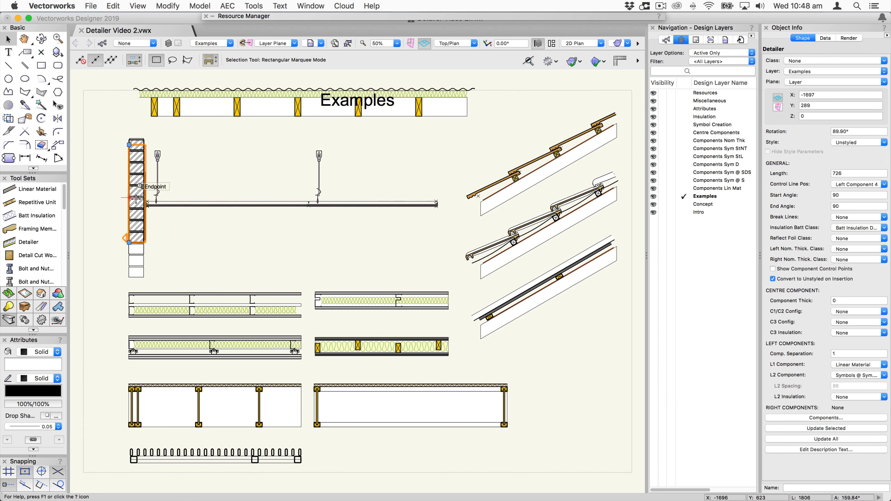
pyautogui.doubleClick(135, 187)
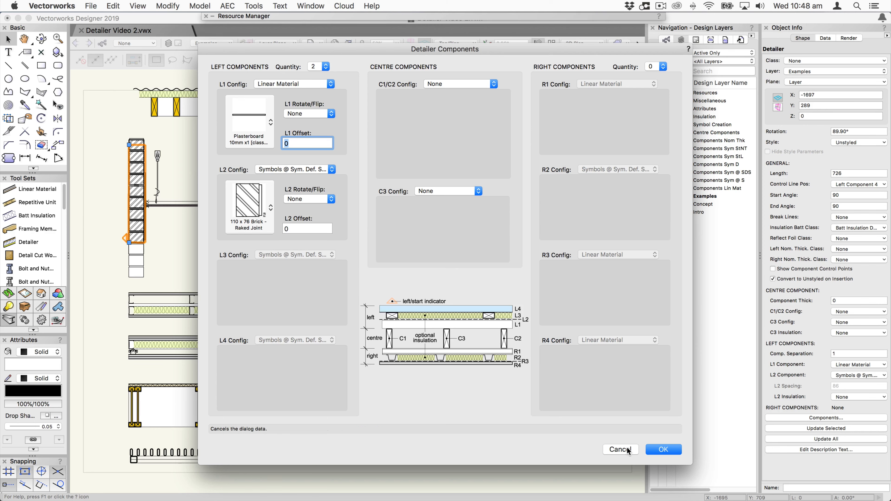
pyautogui.click(620, 450)
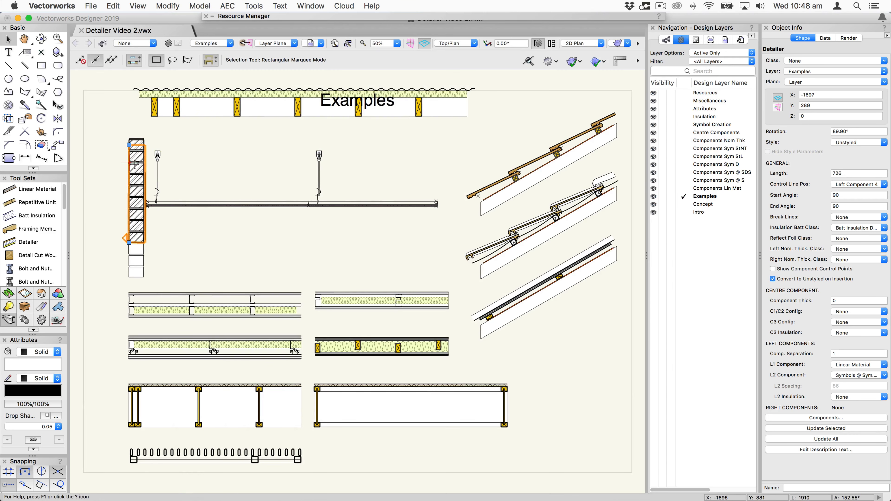
# Lay the selected brick wall detail horizontally below the suspended ceiling at a length of about 1236, and inspect its start end.
pyautogui.moveTo(130, 163); pyautogui.dragTo(397, 240)
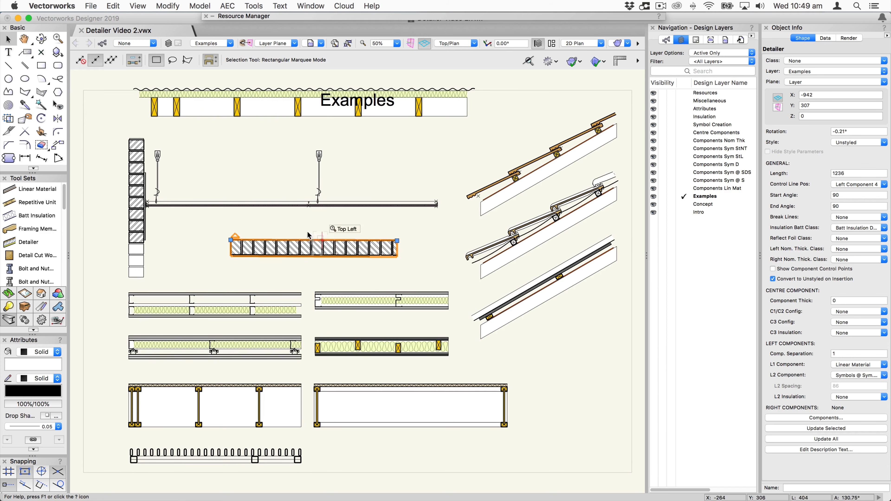
pyautogui.scroll(5, 234, 239)
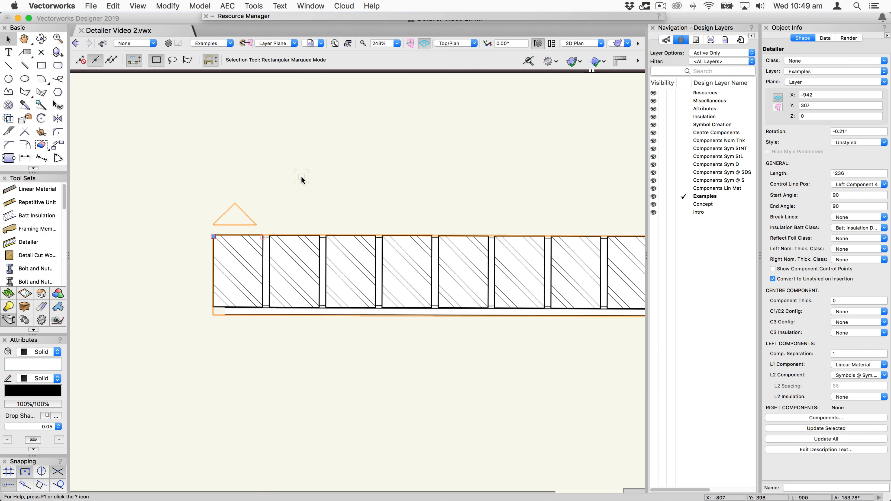
# Browse the masonry library's brick, concrete block and concrete slab folders for the horizontal brick wall's L2 component without changing it.
pyautogui.scroll(-4, 302, 179)
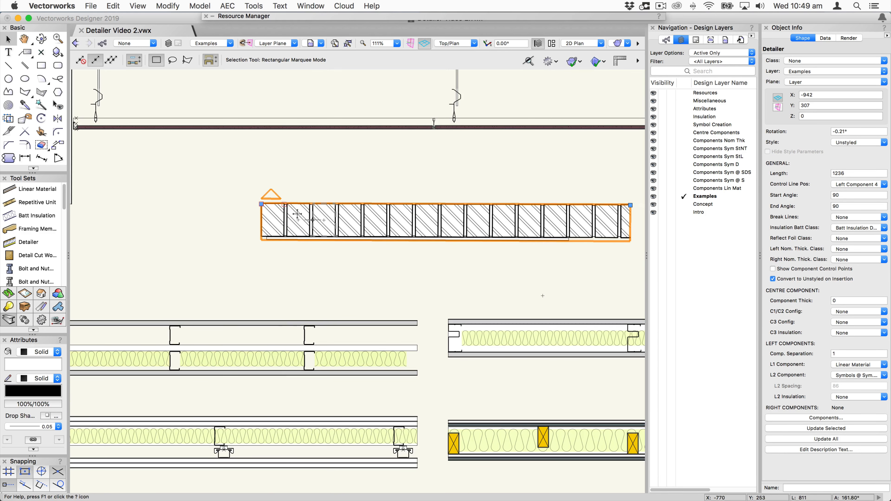
pyautogui.scroll(-4, 352, 195)
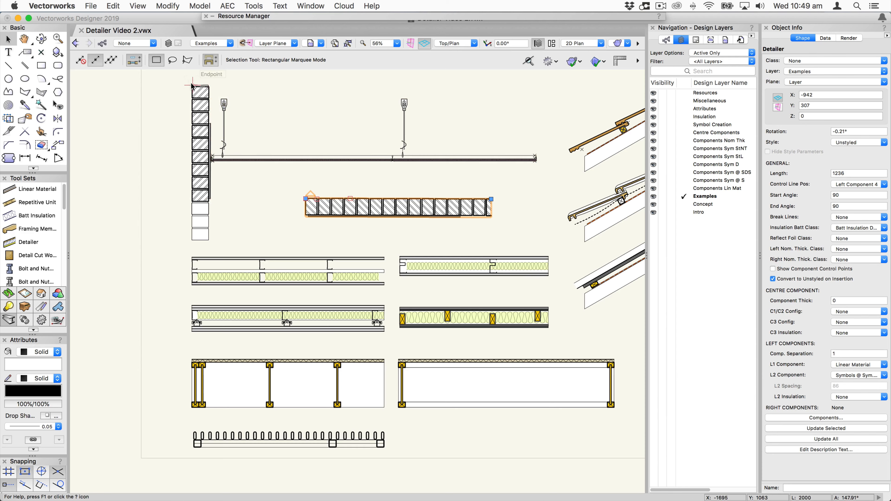
pyautogui.doubleClick(346, 211)
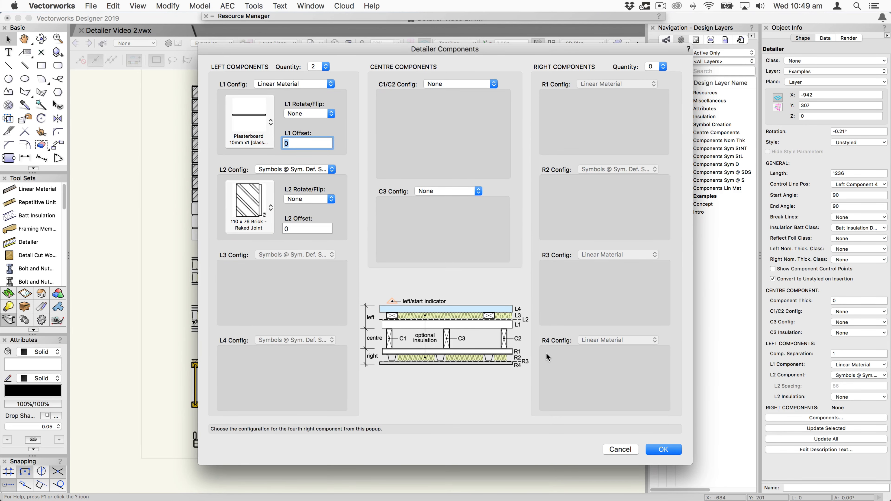
pyautogui.click(251, 205)
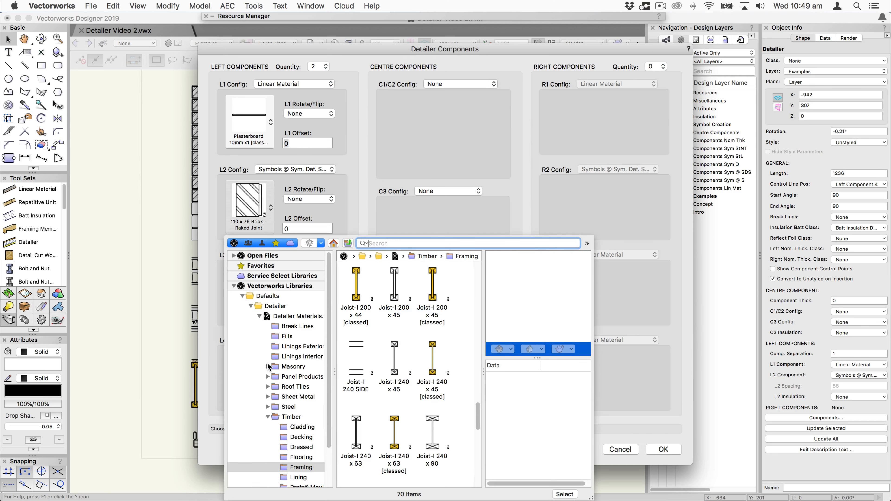
pyautogui.click(268, 366)
pyautogui.click(295, 377)
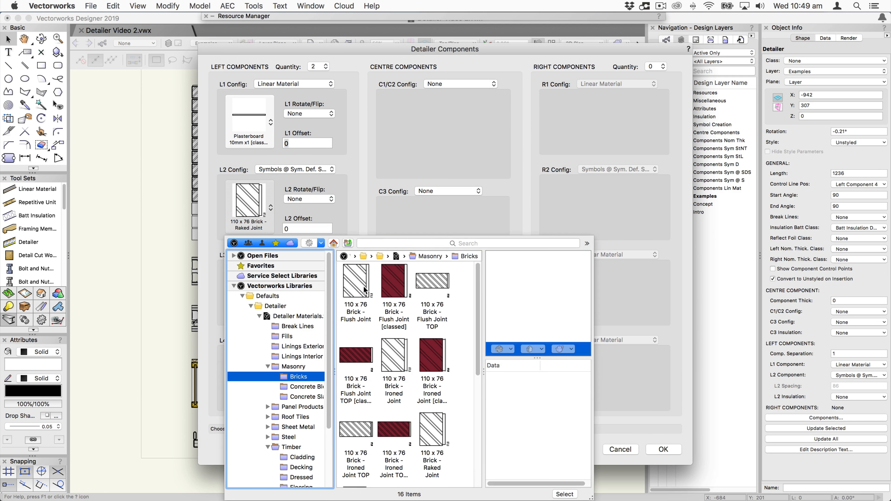
pyautogui.scroll(-6, 388, 357)
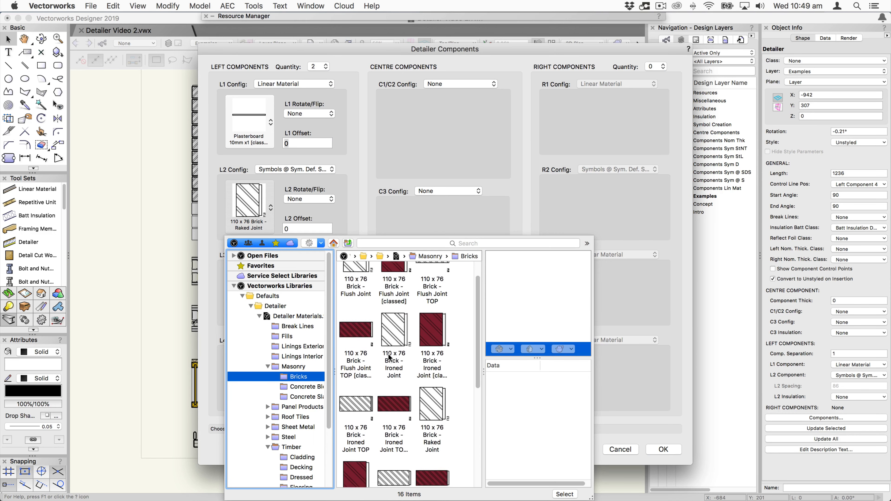
pyautogui.scroll(6, 389, 358)
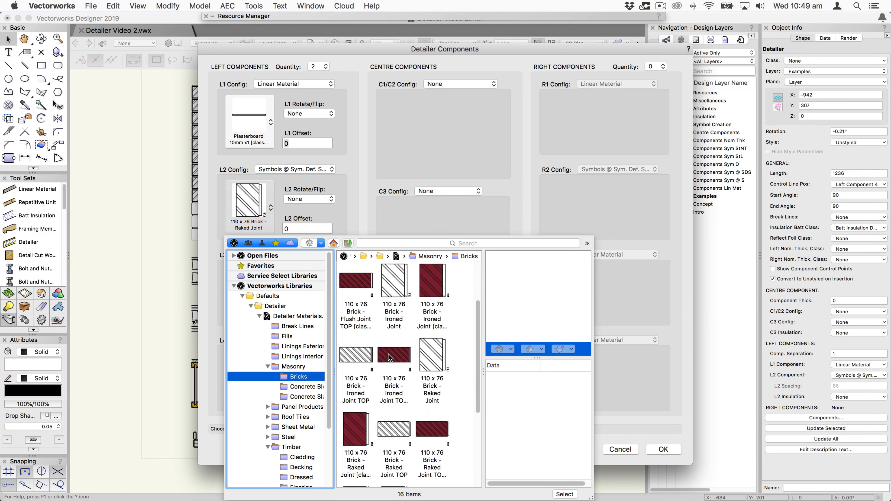
pyautogui.click(304, 387)
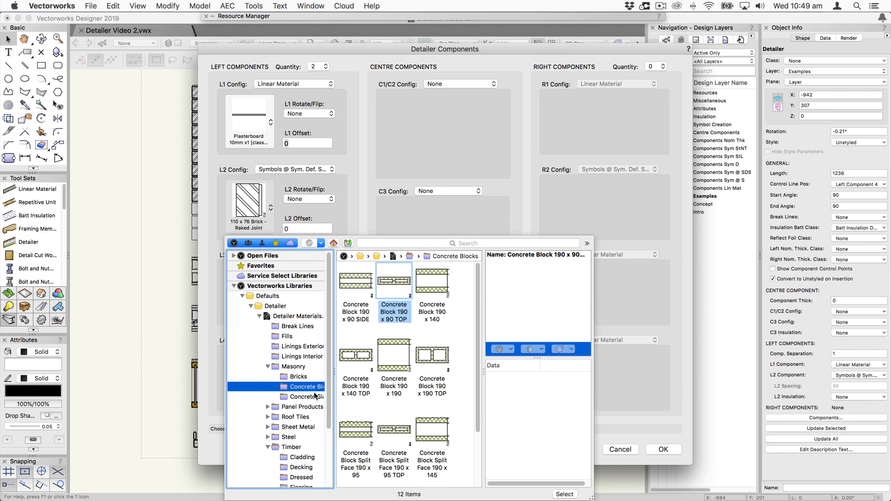
pyautogui.click(303, 397)
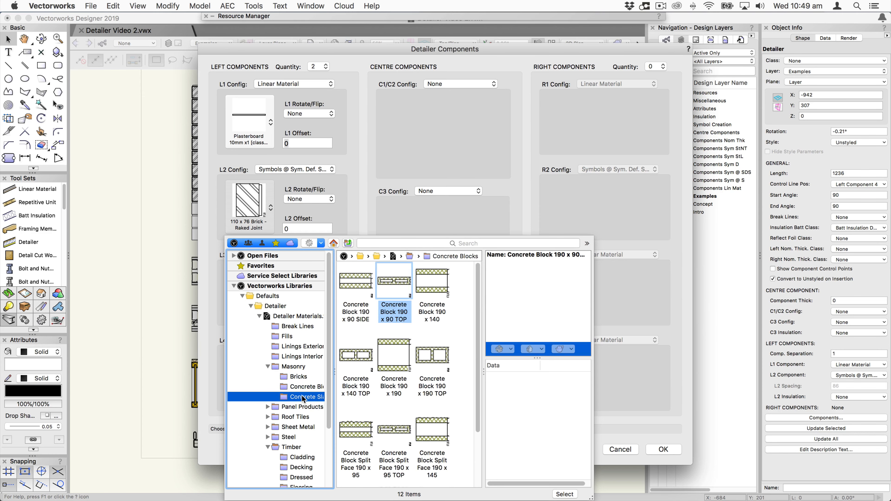
pyautogui.click(242, 189)
pyautogui.click(621, 449)
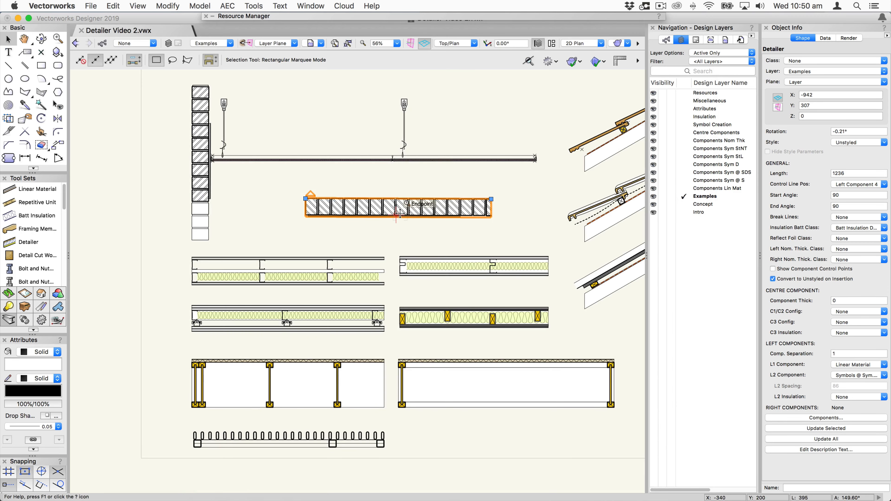
# Delete the horizontal brick wall detail below the suspended ceiling.
pyautogui.press('Delete')
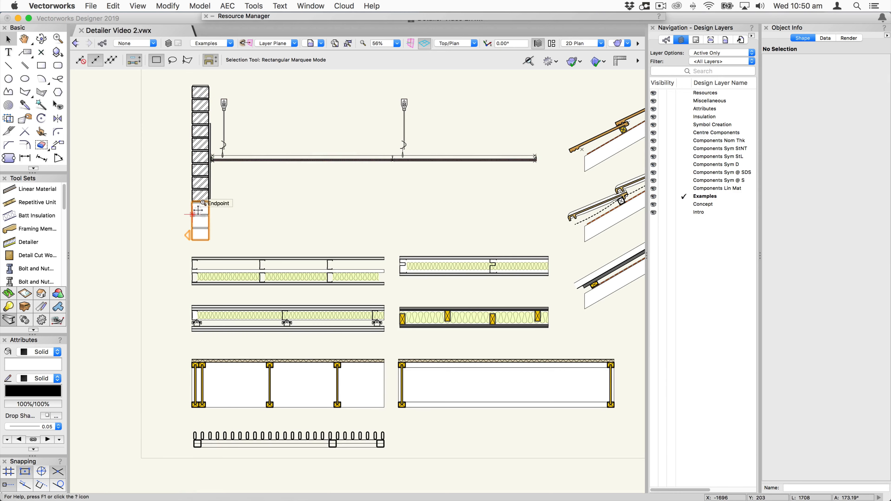
# Move the short masonry detail from under the brick wall out to its left and stretch its top end to a length of 382.
pyautogui.scroll(1, 201, 208)
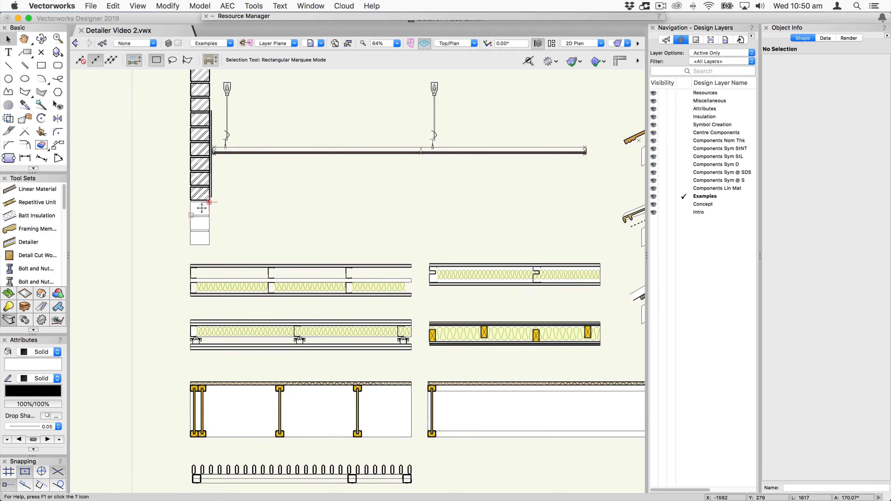
pyautogui.scroll(4, 201, 208)
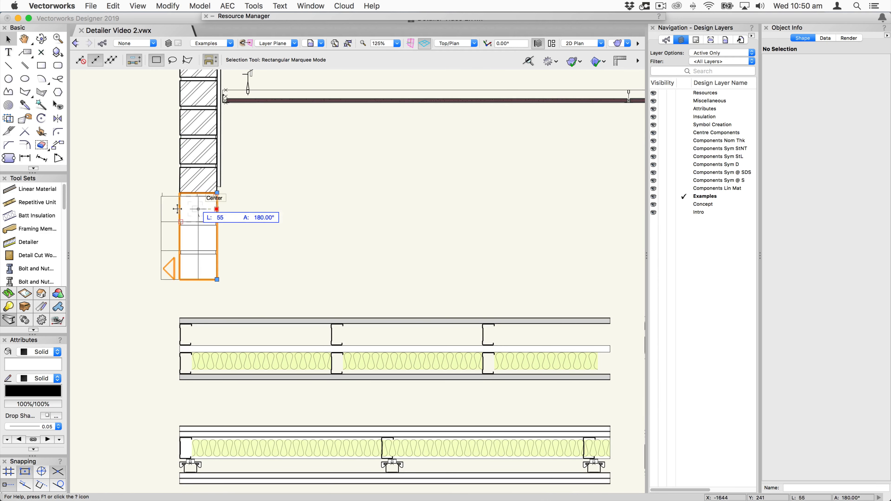
pyautogui.moveTo(177, 209); pyautogui.dragTo(131, 209)
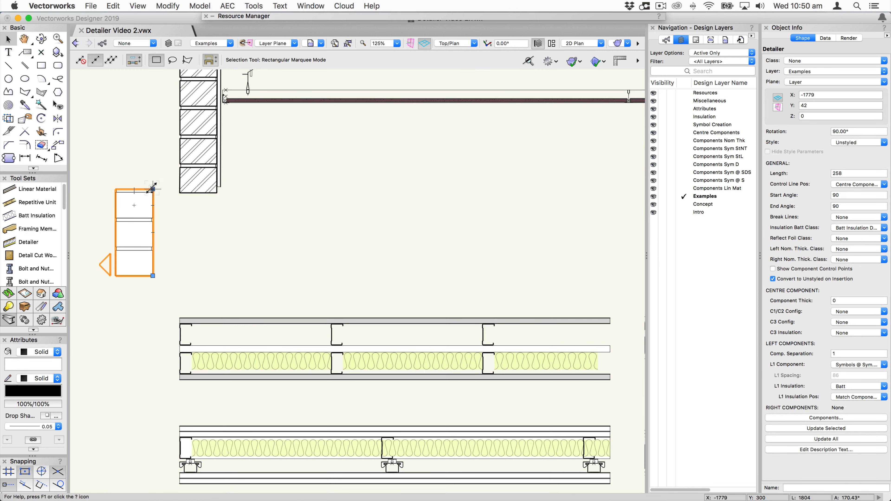
pyautogui.moveTo(152, 189); pyautogui.dragTo(153, 147)
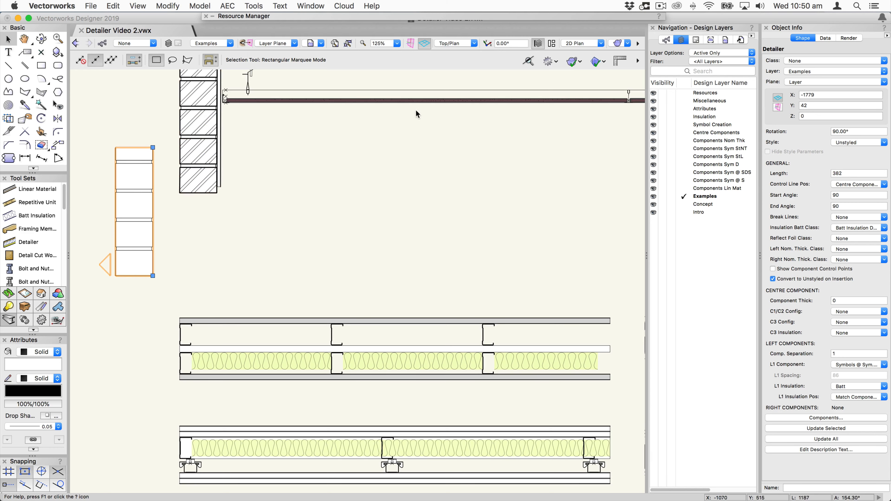
# Move the suspended ceiling detail clear of the brick wall and set its L2 thickness to 400.
pyautogui.press('space')
pyautogui.moveTo(457, 130)
pyautogui.mouseDown()
pyautogui.moveTo(372, 229)
pyautogui.moveTo(362, 249)
pyautogui.moveTo(382, 271)
pyautogui.mouseUp()
pyautogui.click(264, 250)
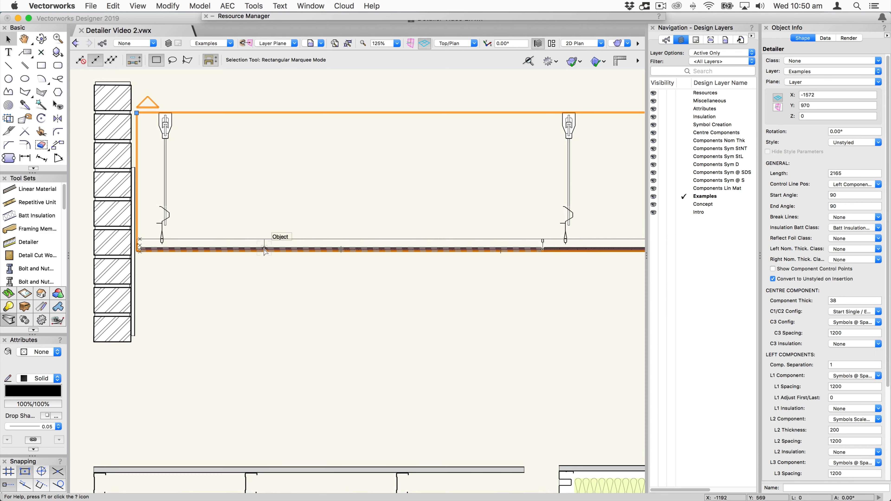
pyautogui.moveTo(264, 250); pyautogui.dragTo(307, 269)
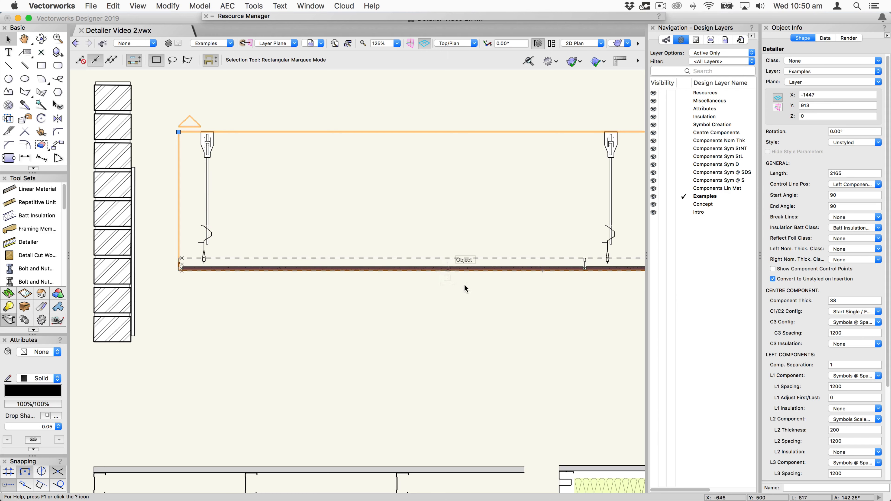
pyautogui.doubleClick(836, 432)
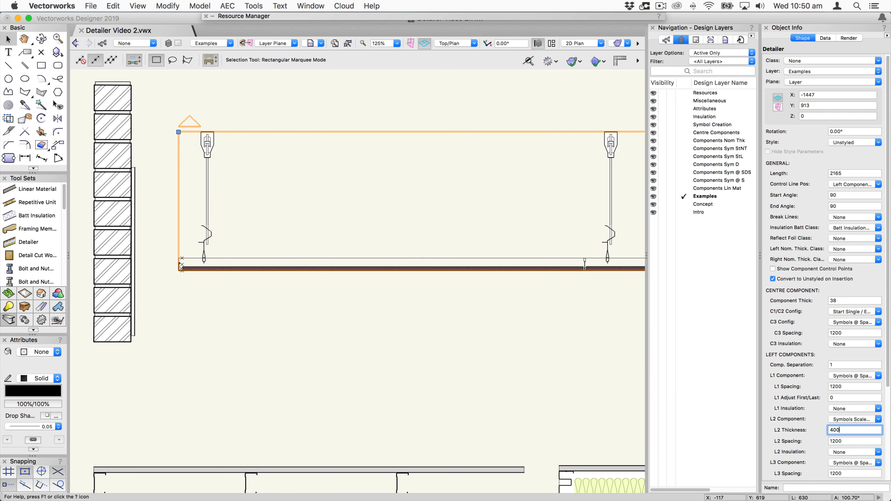
pyautogui.write('0')
pyautogui.press('Return')
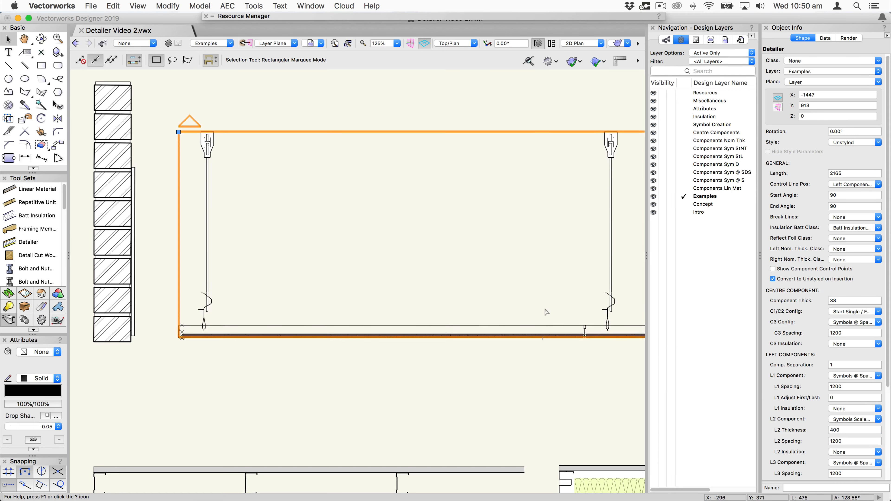
# Review the suspended ceiling's left, centre and right component settings without changing them.
pyautogui.scroll(-4, 519, 309)
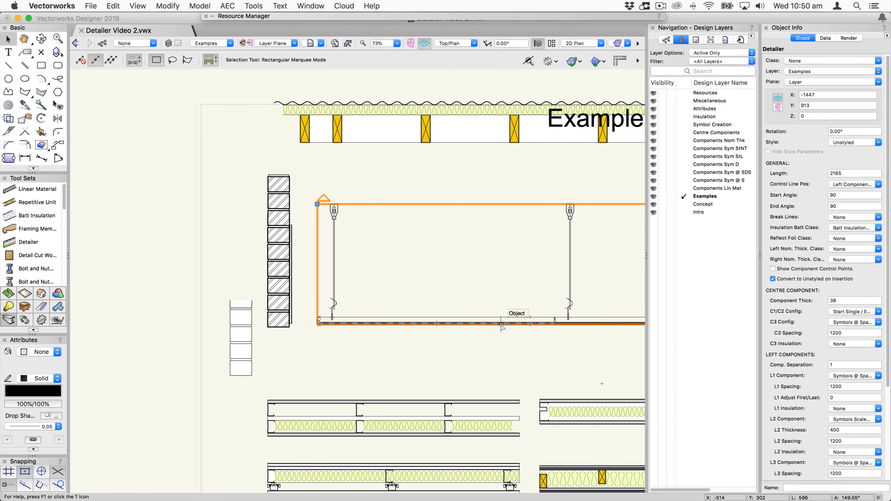
pyautogui.doubleClick(500, 324)
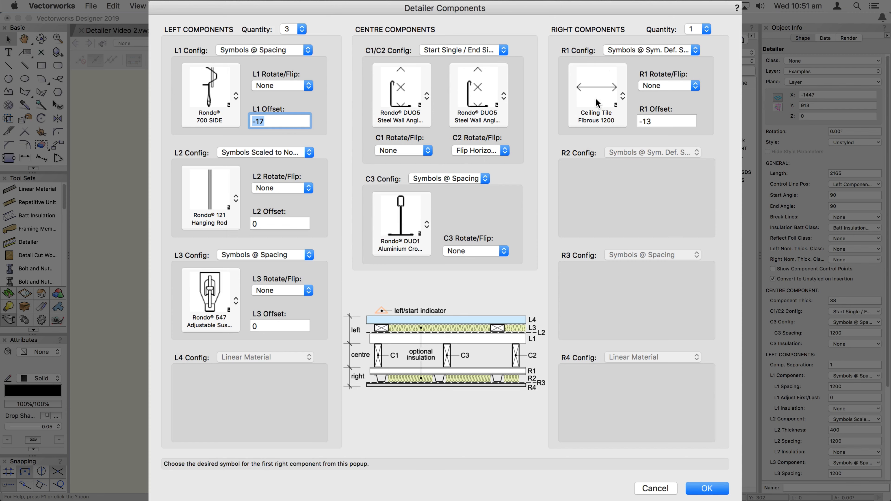
pyautogui.click(645, 488)
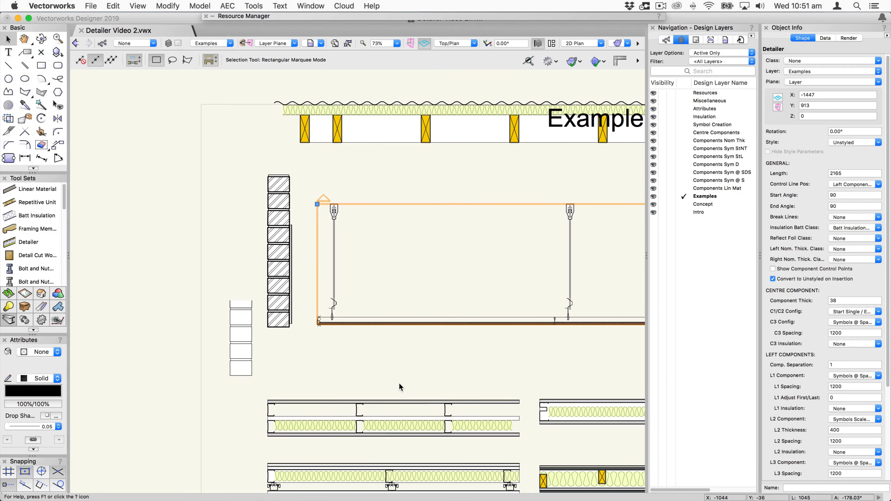
# Review the component settings of the double-row steel stud wall and the steel stud wall with furring channels below it, without changing them.
pyautogui.scroll(-5, 400, 387)
pyautogui.hscroll(3, 401, 387)
pyautogui.click(326, 312)
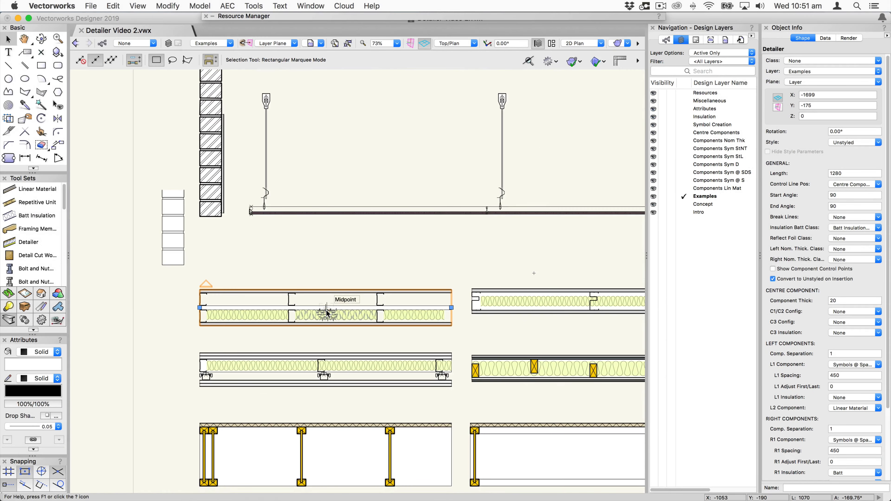
pyautogui.scroll(3, 326, 310)
pyautogui.doubleClick(345, 309)
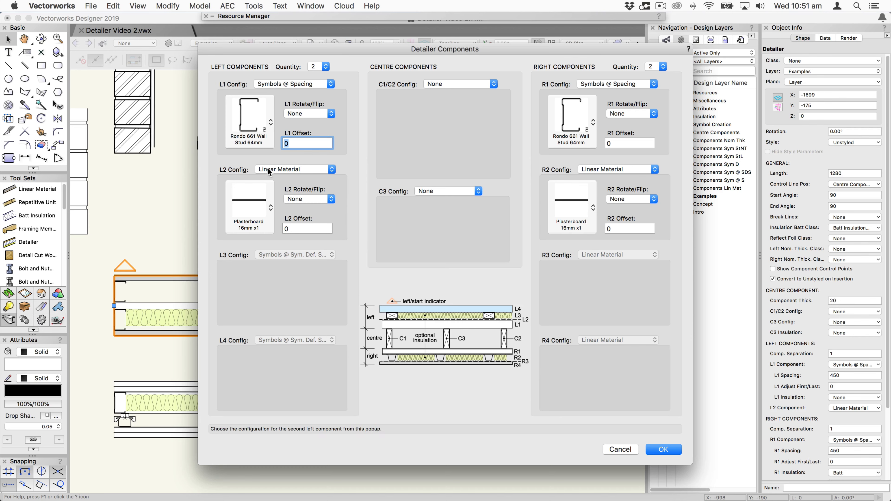
pyautogui.click(627, 449)
pyautogui.doubleClick(243, 403)
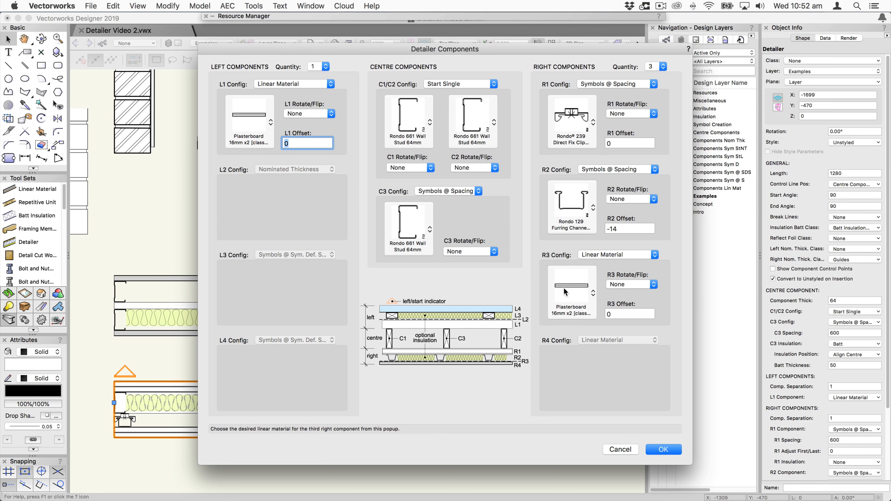
pyautogui.click(620, 450)
# Inspect the object settings of the single-row steel stud wall and the staggered timber stud wall, and clear the selection.
pyautogui.press('space')
pyautogui.moveTo(581, 298); pyautogui.dragTo(184, 253)
pyautogui.click(259, 258)
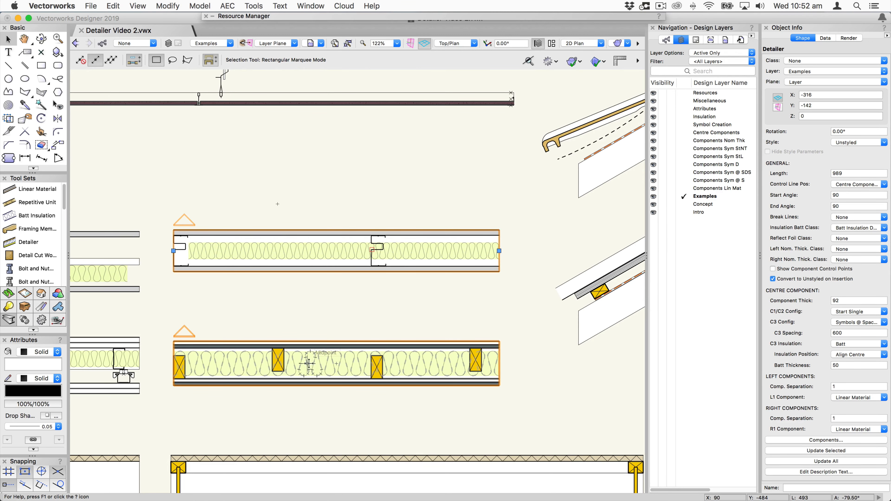
pyautogui.press('space')
pyautogui.moveTo(316, 339); pyautogui.dragTo(323, 280)
pyautogui.click(324, 298)
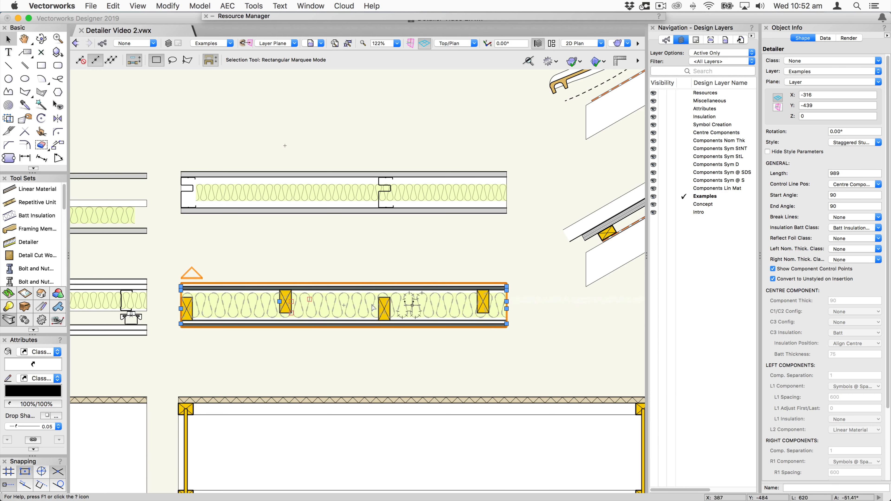
pyautogui.click(326, 357)
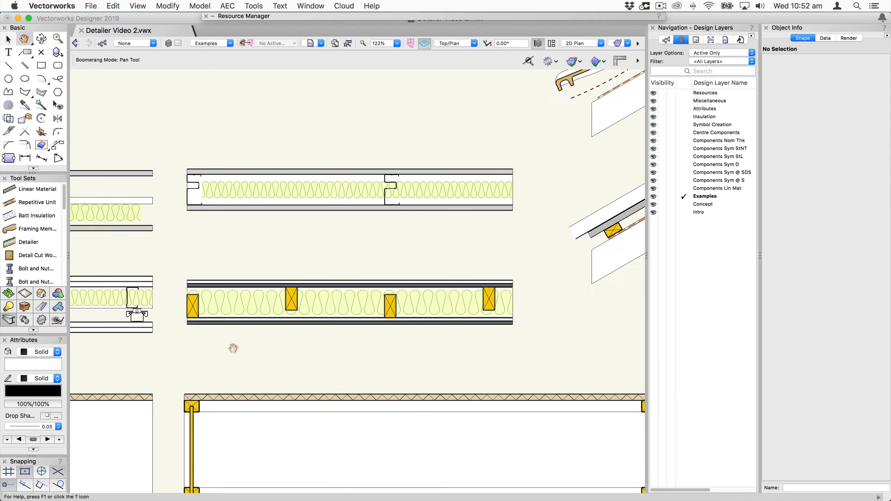
# Set the C1/C2 double gap of the timber I-joist floor detail with doubled start joists to 40.
pyautogui.scroll(-10, 582, 207)
pyautogui.click(132, 250)
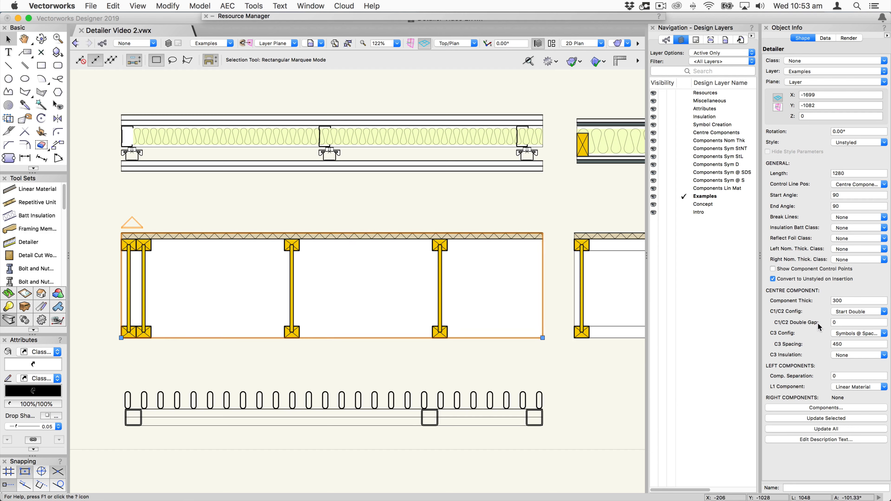
pyautogui.click(842, 322)
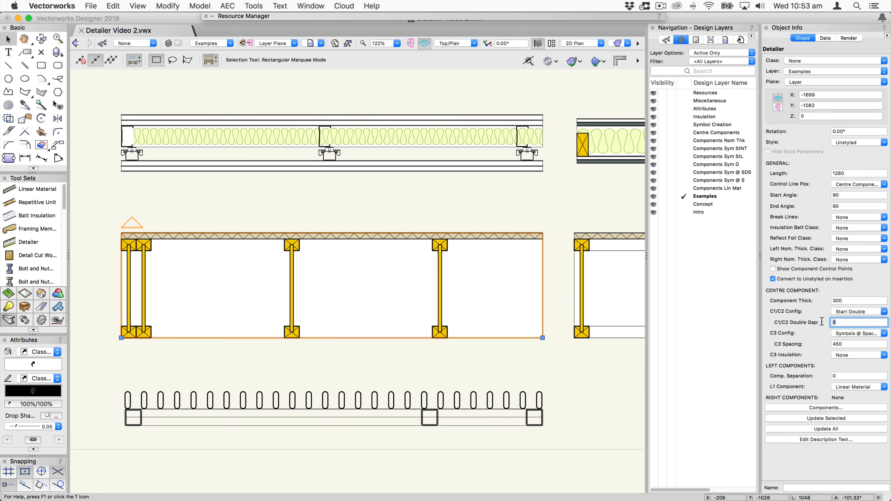
pyautogui.press('Return')
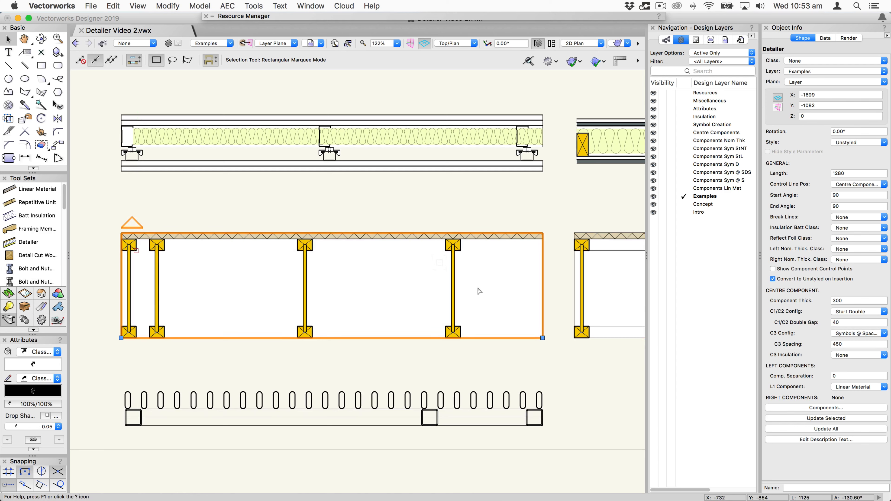
# Shorten the I-joist floor detail from its right end to a length of 616 and place a copy beside it on the right.
pyautogui.moveTo(536, 337); pyautogui.dragTo(323, 336)
pyautogui.keyDown('alt'); pyautogui.moveTo(175, 237); pyautogui.dragTo(399, 233); pyautogui.keyUp('alt')
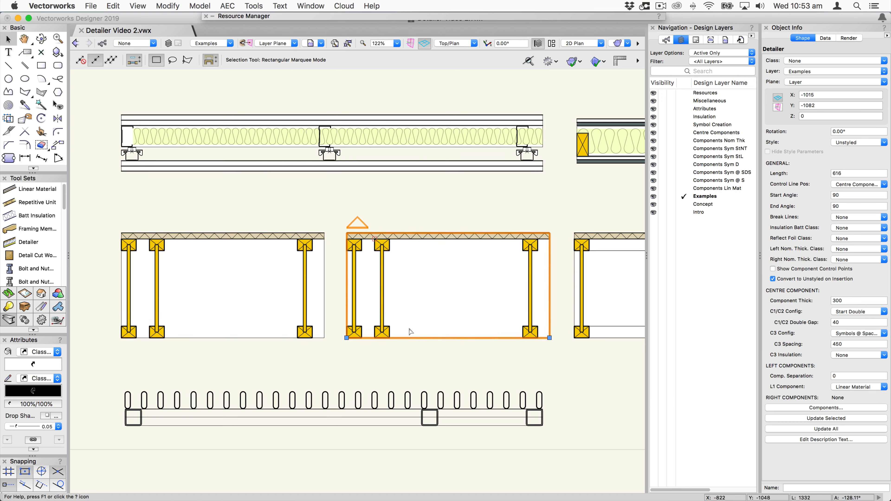
# Review the component settings of the long I-joist floor detail with the side-view joist, without changing them.
pyautogui.moveTo(560, 275)
pyautogui.mouseDown()
pyautogui.moveTo(339, 262)
pyautogui.moveTo(314, 247)
pyautogui.mouseUp()
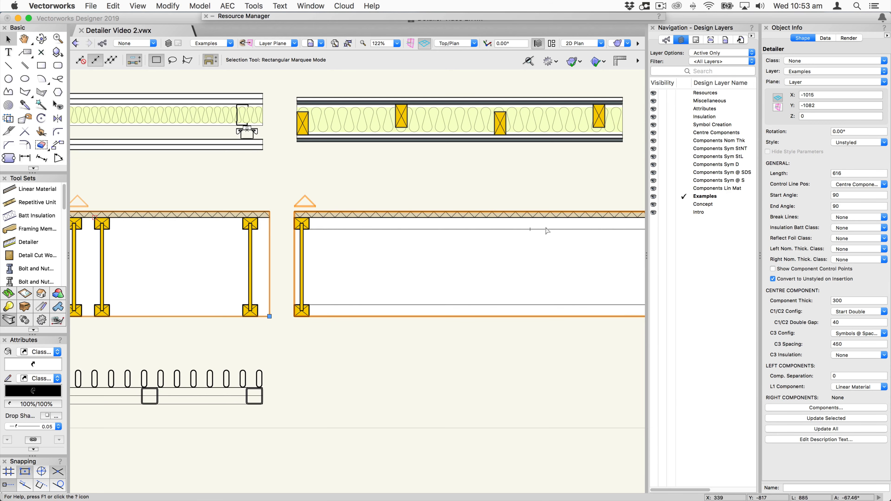
pyautogui.moveTo(577, 236)
pyautogui.mouseDown()
pyautogui.moveTo(467, 221)
pyautogui.moveTo(433, 237)
pyautogui.mouseUp()
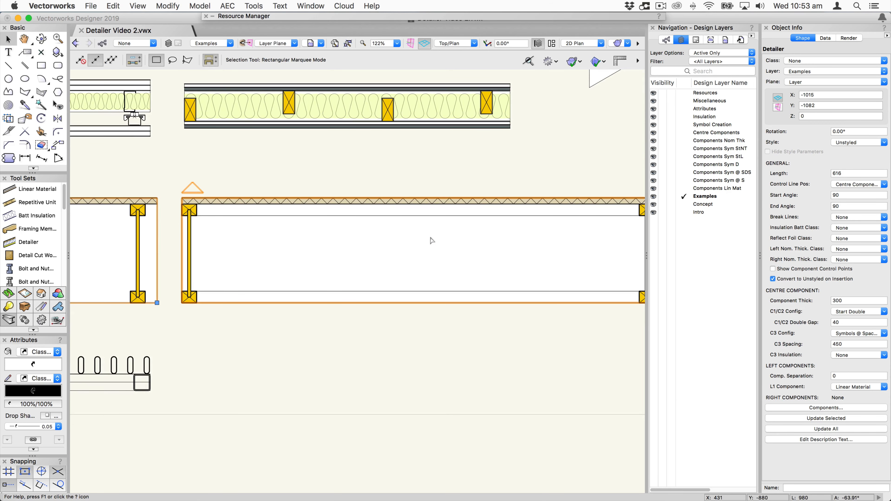
pyautogui.scroll(-2, 433, 238)
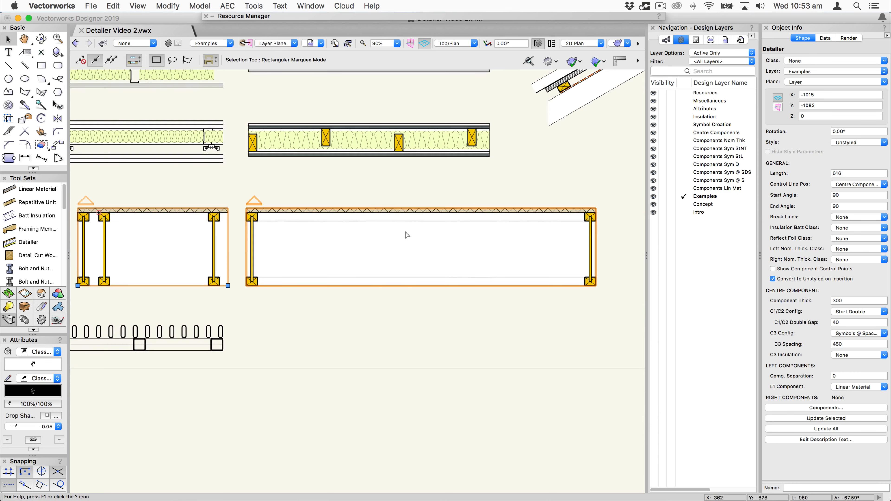
pyautogui.doubleClick(432, 249)
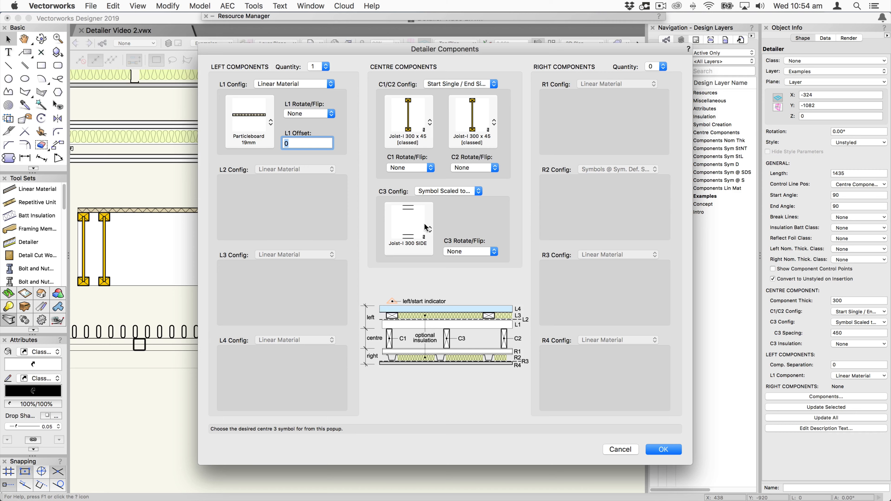
pyautogui.moveTo(254, 52); pyautogui.dragTo(469, 49)
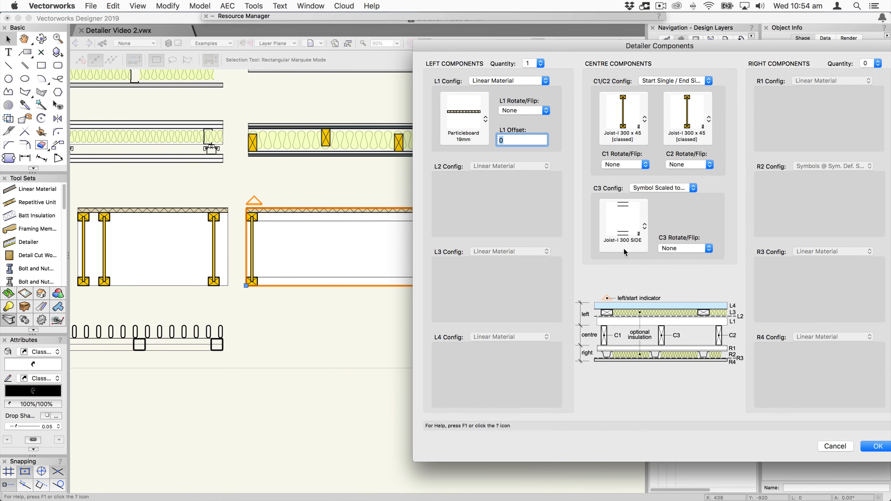
pyautogui.moveTo(712, 47); pyautogui.dragTo(508, 28)
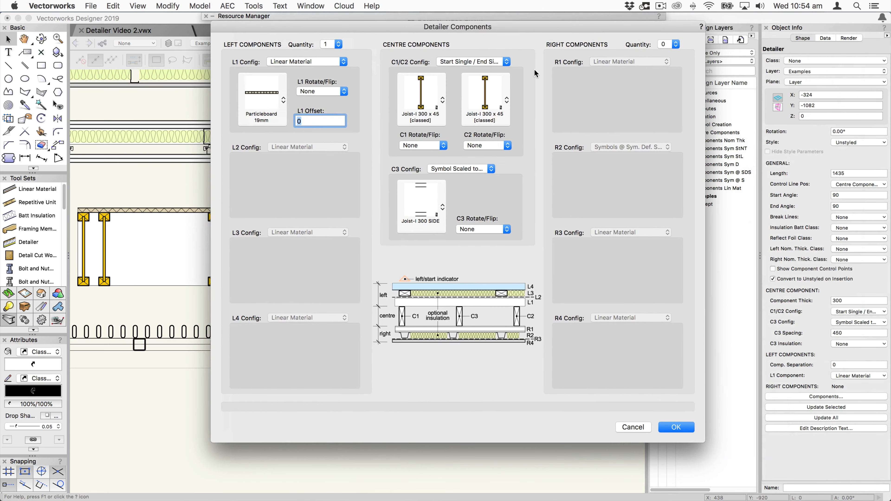
pyautogui.click(633, 427)
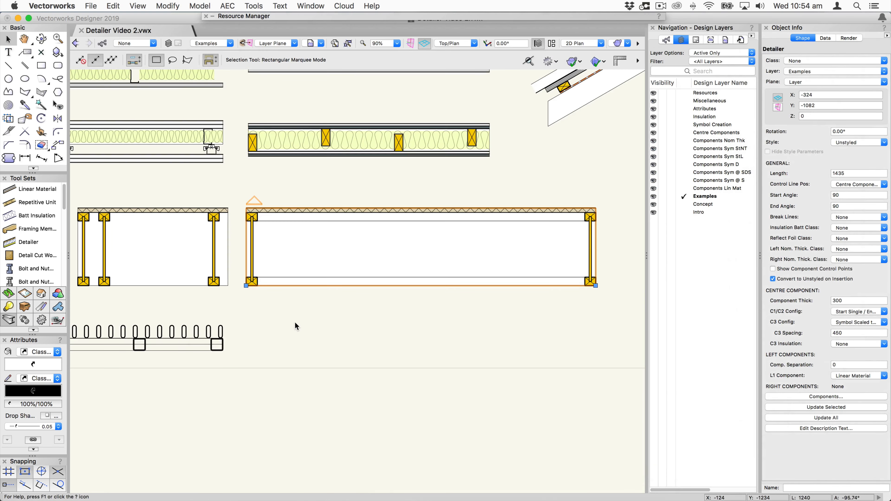
# Review the object and component settings of the steel picket fence detail below the floor details, without changing them.
pyautogui.press('space')
pyautogui.moveTo(244, 327); pyautogui.dragTo(338, 338)
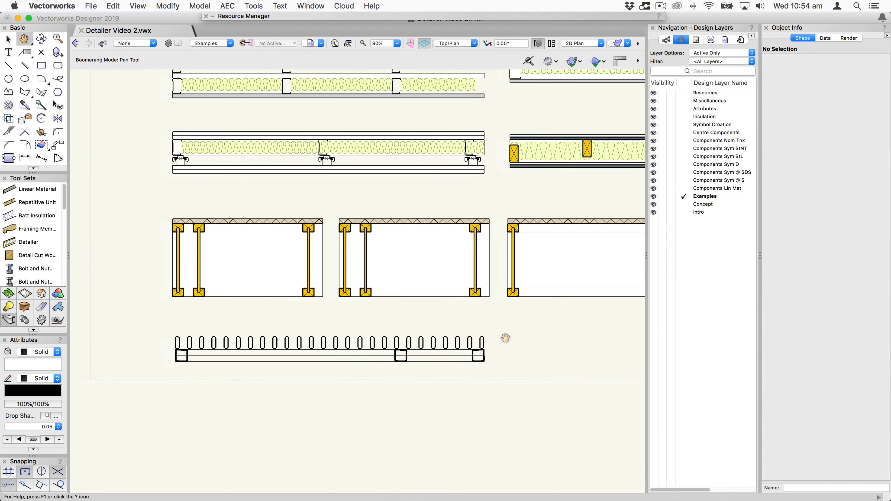
pyautogui.click(314, 349)
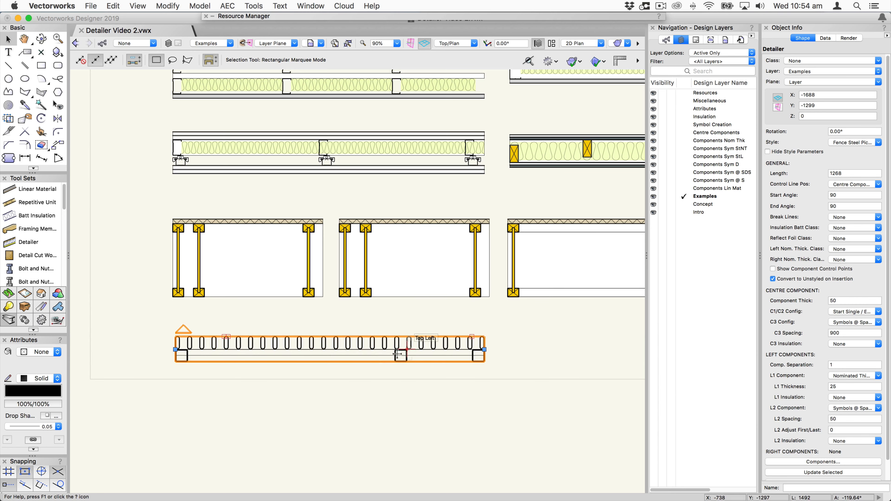
pyautogui.scroll(5, 400, 355)
pyautogui.scroll(1, 400, 355)
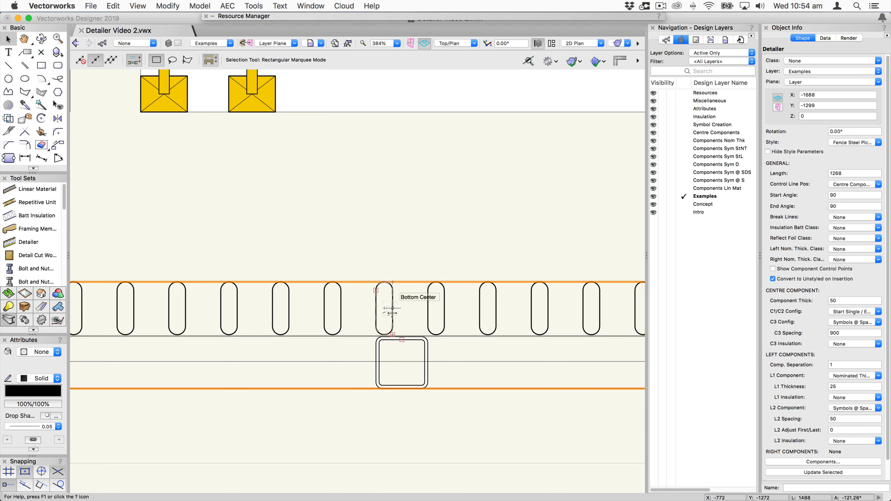
pyautogui.doubleClick(401, 319)
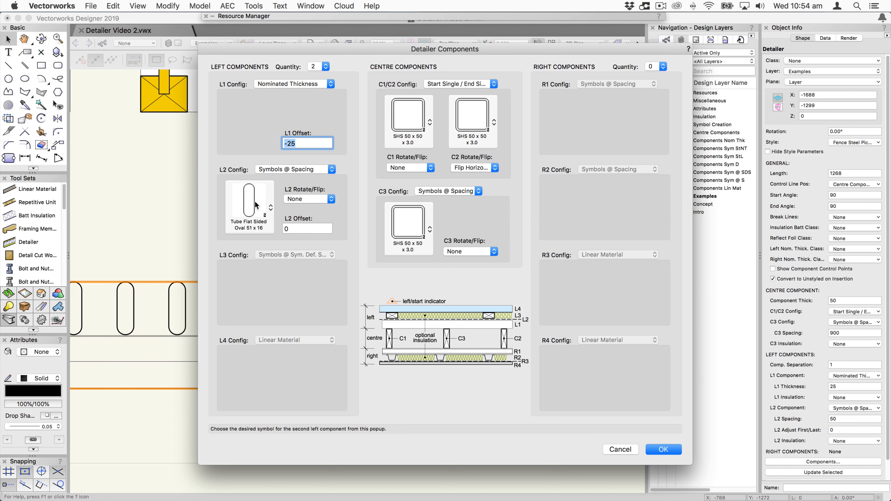
pyautogui.click(619, 449)
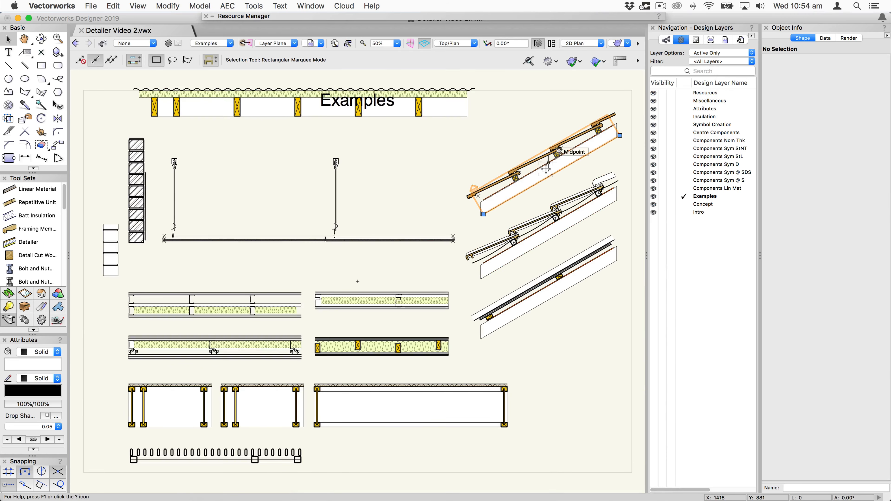
# Set the centre component thickness of the uppermost sloping tiled roof detail to 140.
pyautogui.scroll(5, 563, 169)
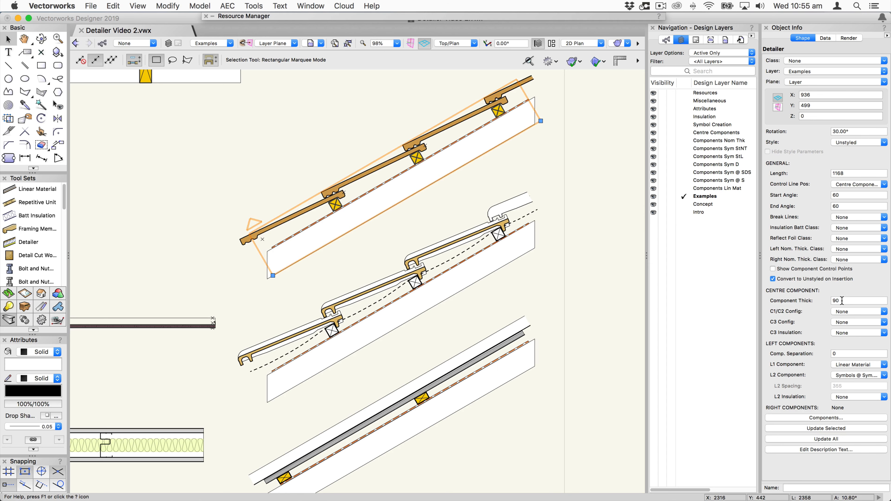
pyautogui.moveTo(841, 300); pyautogui.dragTo(822, 300)
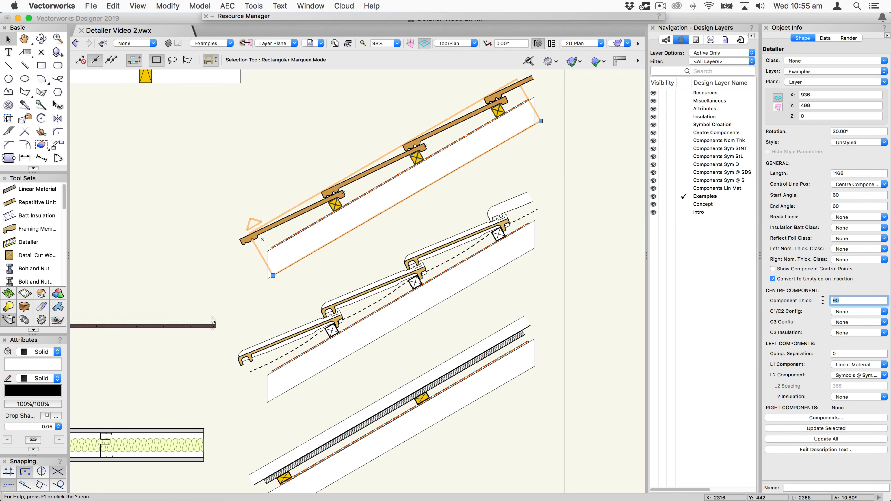
pyautogui.write('140')
pyautogui.press('Return')
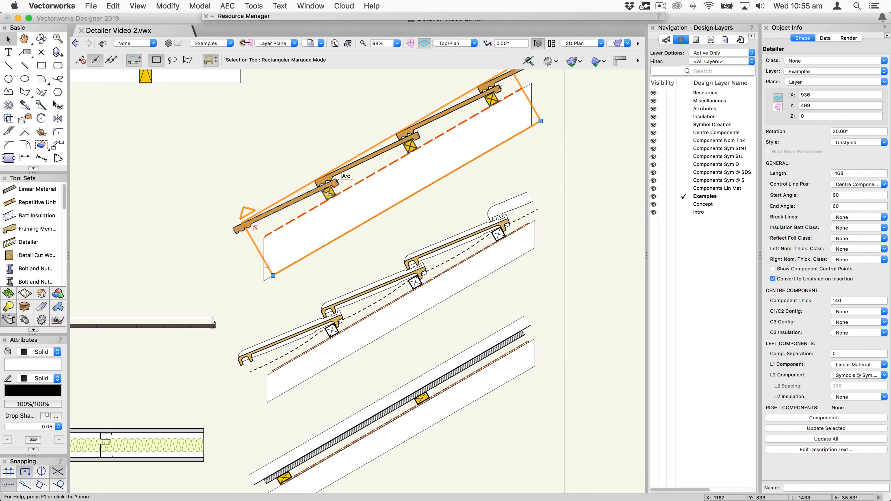
# Review the uppermost tiled roof's component settings without changing them, and inspect the two sloping roof details below it.
pyautogui.doubleClick(284, 202)
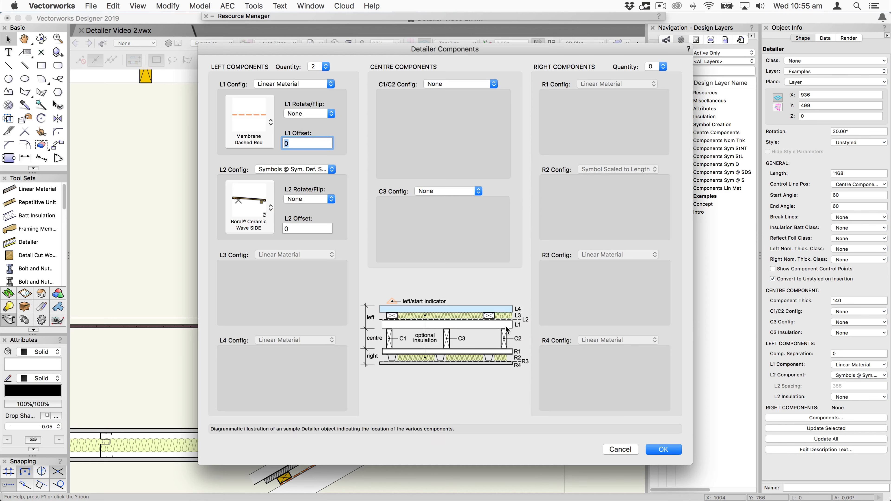
pyautogui.click(620, 450)
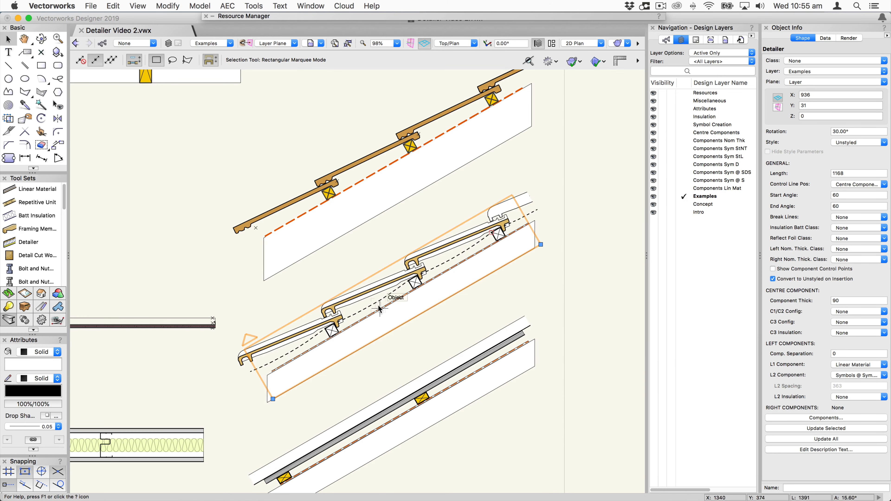
pyautogui.scroll(2, 374, 301)
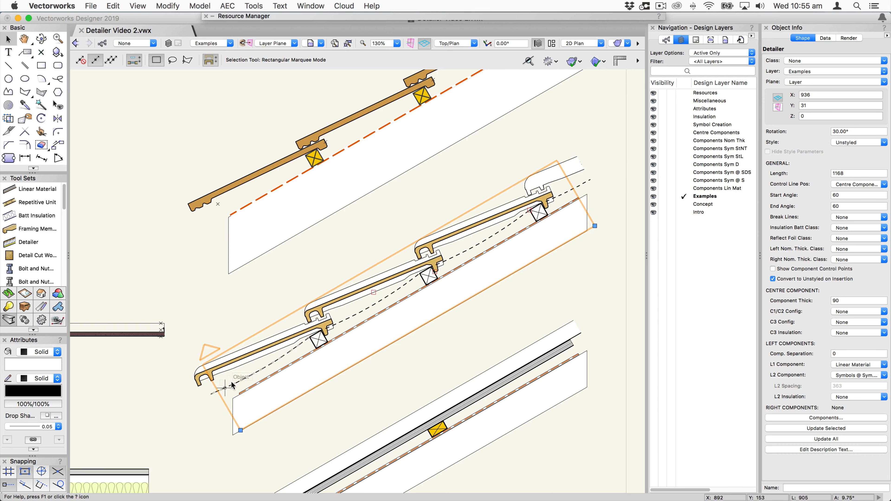
pyautogui.scroll(-5, 364, 344)
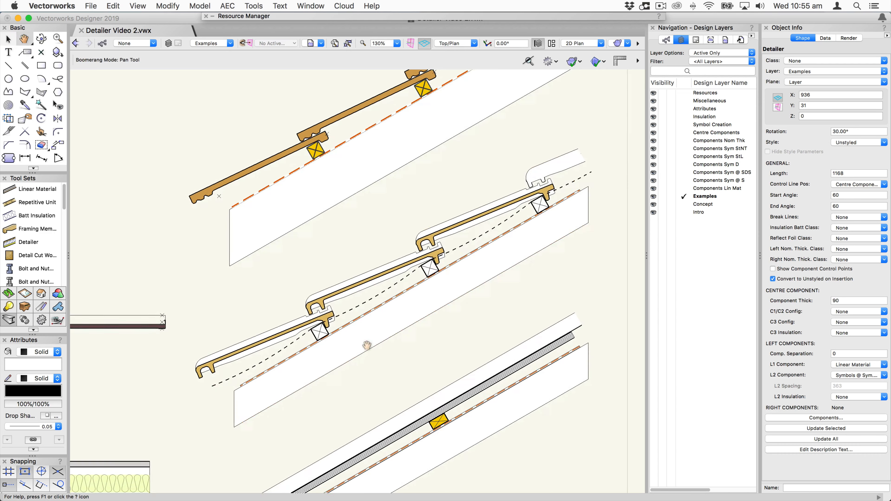
pyautogui.click(336, 299)
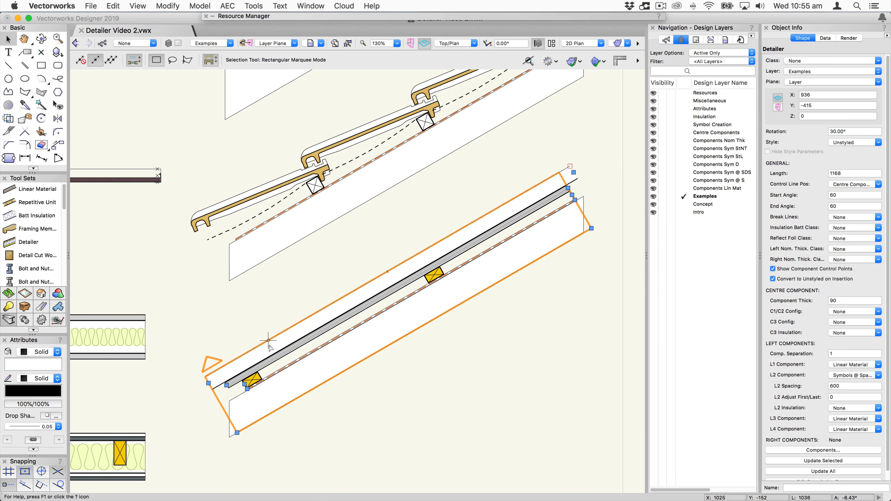
pyautogui.hscroll(3, 333, 379)
pyautogui.scroll(-2, 333, 379)
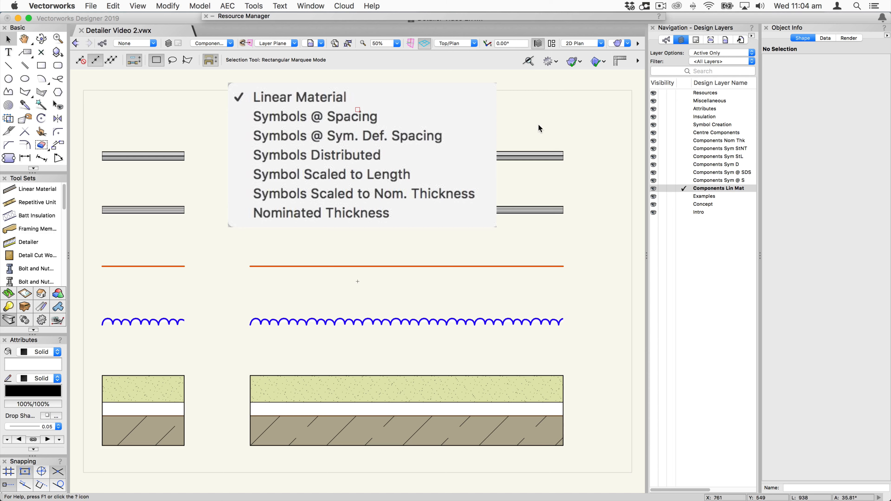
# Delete the picture of the component configuration options covering the Linear Material examples.
pyautogui.click(454, 110)
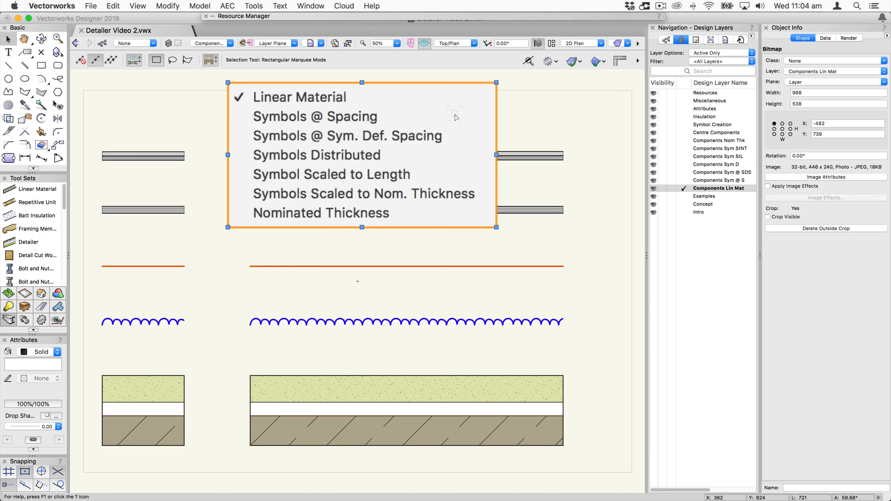
pyautogui.press('Delete')
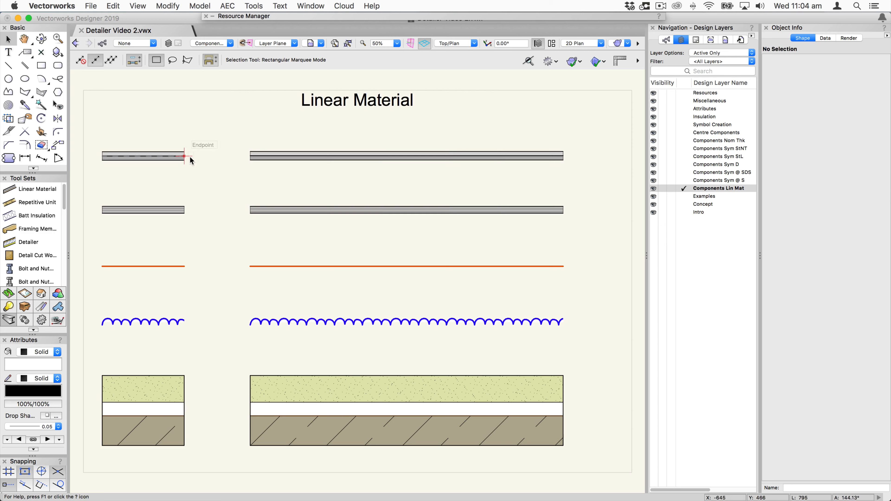
# Inspect the object settings of the topmost short plasterboard wall and the Detailer object beside it.
pyautogui.click(143, 156)
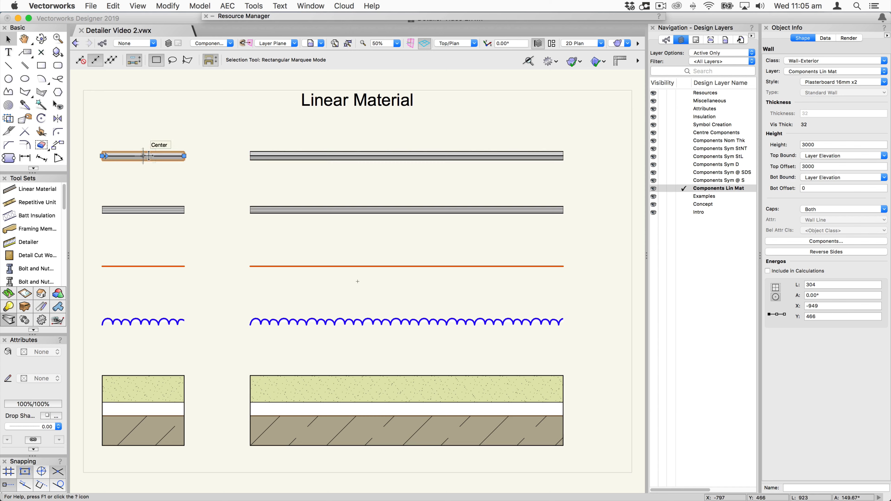
pyautogui.moveTo(146, 155); pyautogui.dragTo(137, 363)
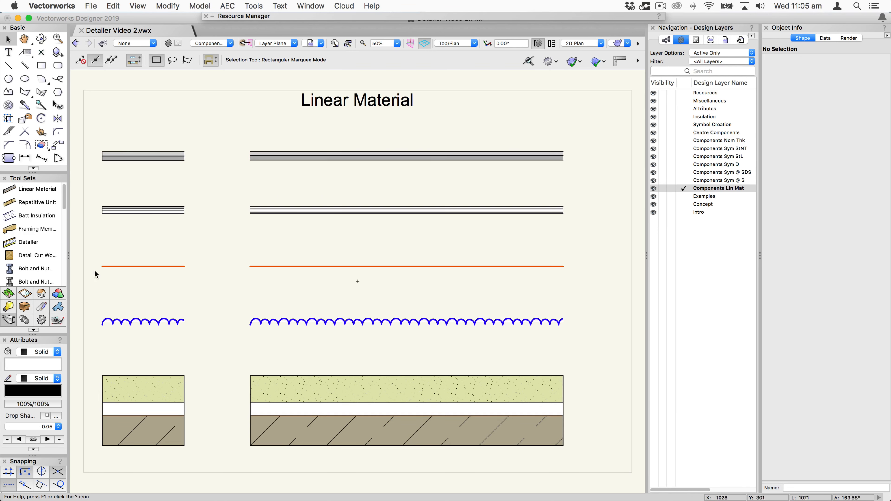
pyautogui.click(322, 155)
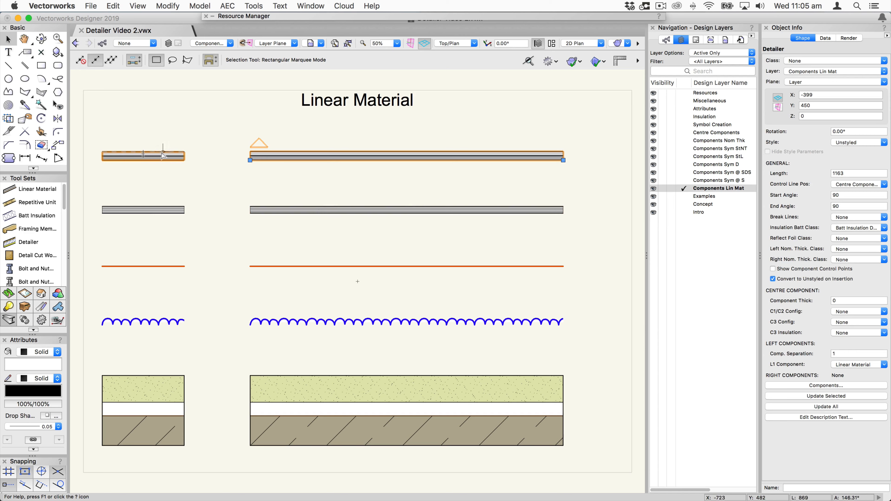
# Review the Plasterboard 16mm x2 wall style and its first plasterboard component's settings, leaving both unchanged.
pyautogui.click(154, 157)
pyautogui.rightClick(154, 157)
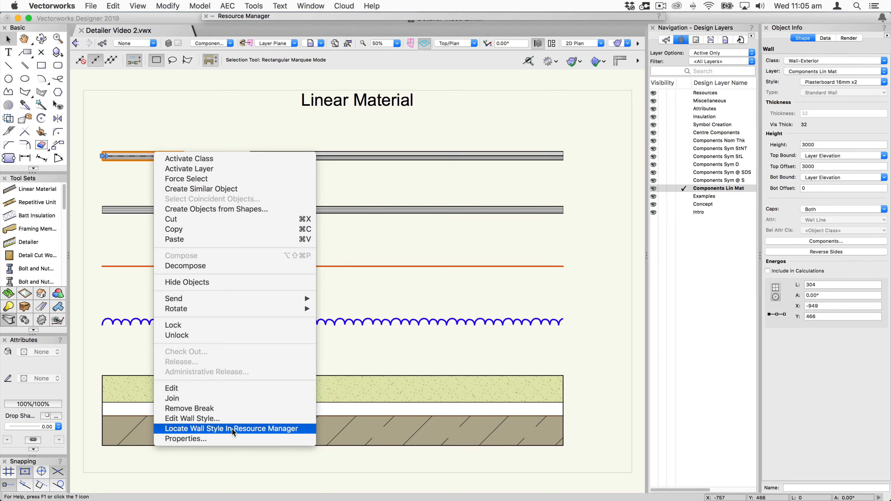
pyautogui.click(233, 420)
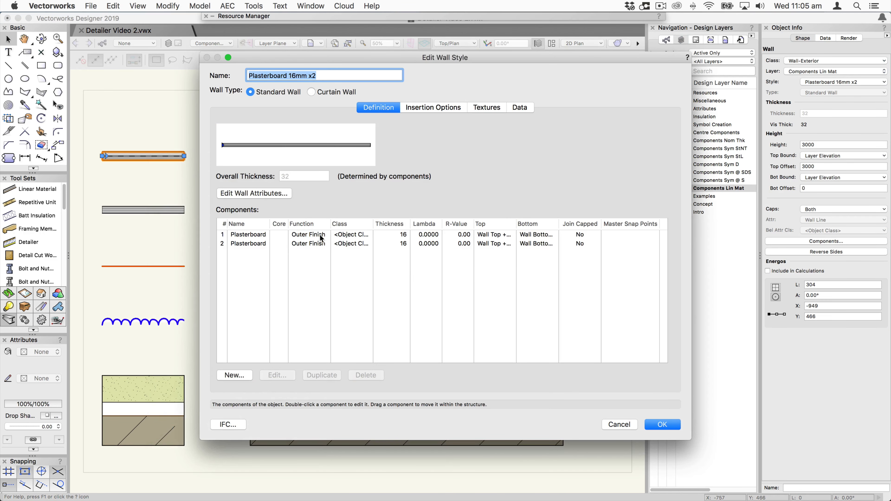
pyautogui.click(302, 237)
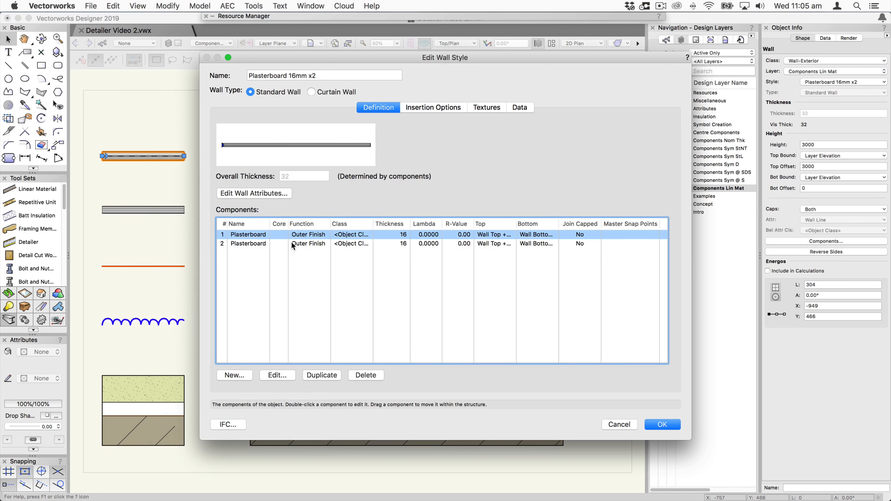
pyautogui.click(300, 244)
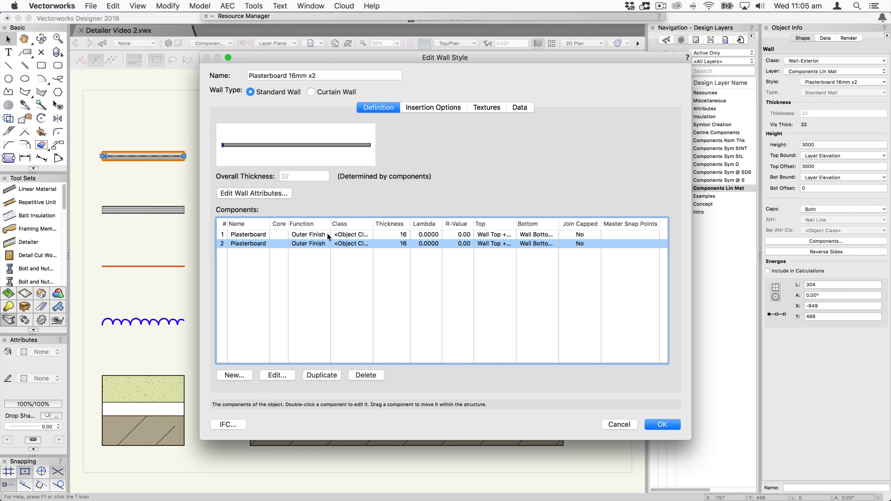
pyautogui.doubleClick(302, 235)
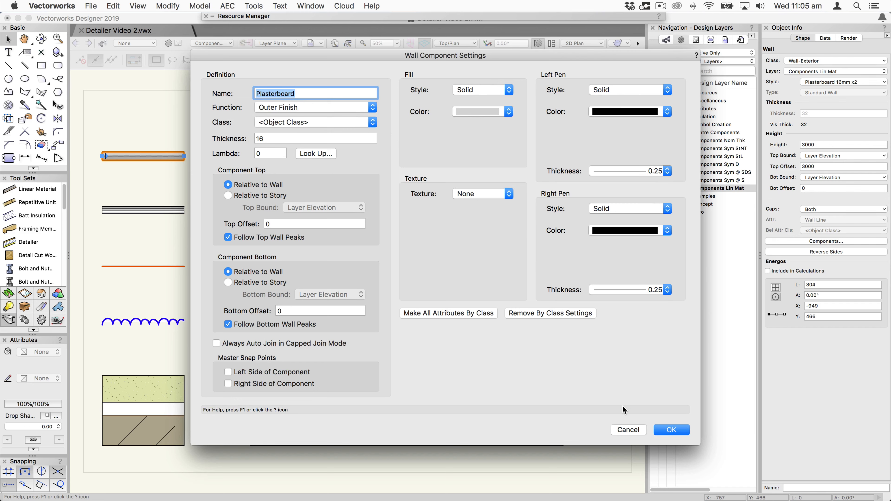
pyautogui.click(632, 433)
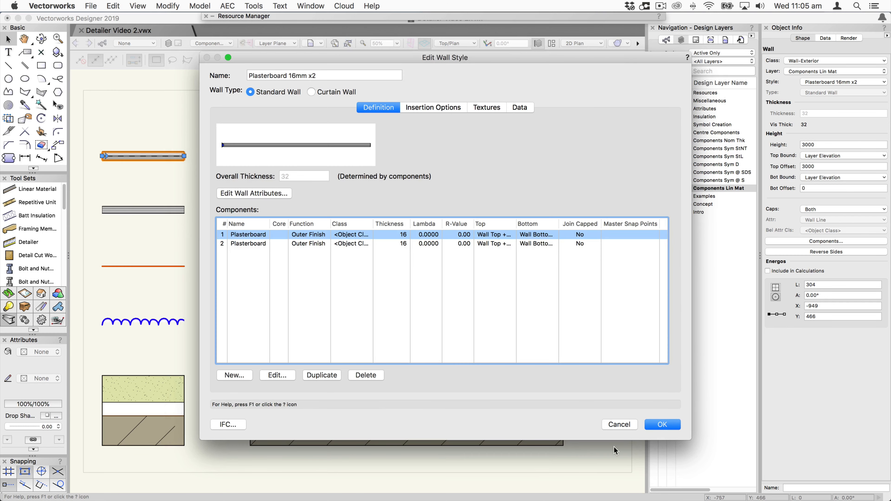
pyautogui.click(616, 426)
# Inspect the object settings of the second plasterboard wall, the red membrane wall and the topmost Detailer object.
pyautogui.click(151, 210)
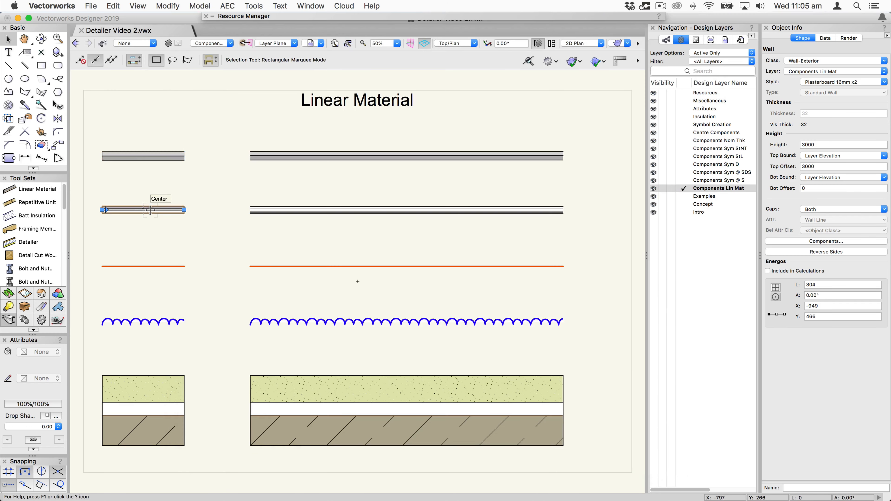
pyautogui.click(143, 267)
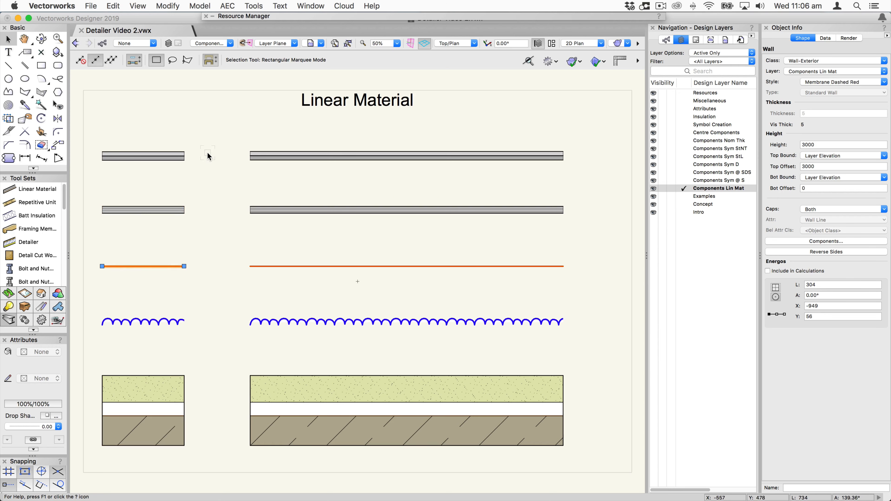
pyautogui.click(372, 158)
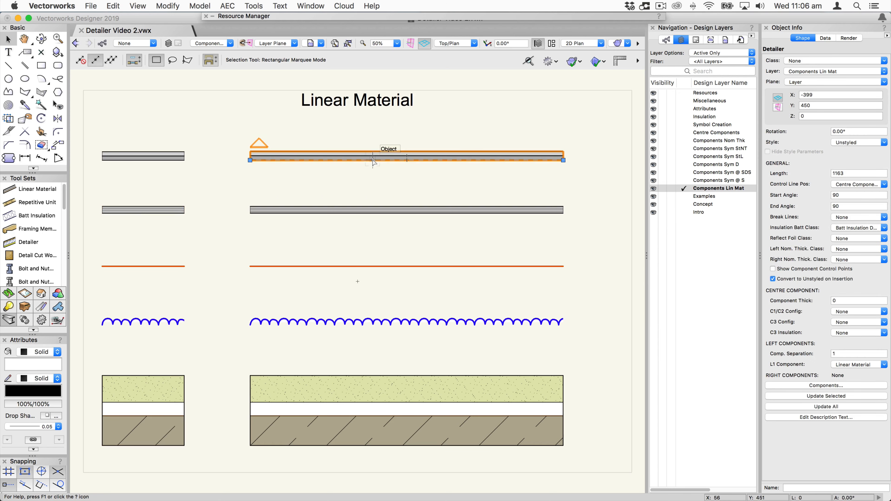
# Review the topmost Detailer object's component configuration and browse the wall styles available for its first left component, leaving them unchanged.
pyautogui.doubleClick(373, 160)
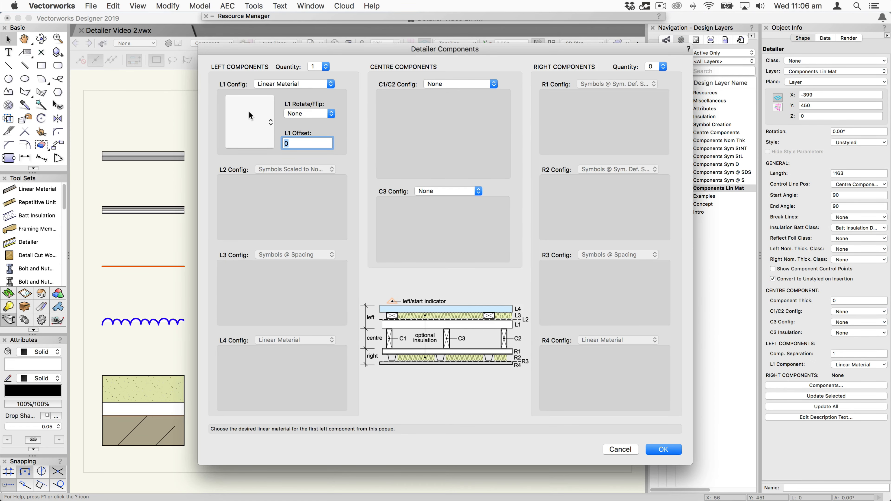
pyautogui.click(251, 119)
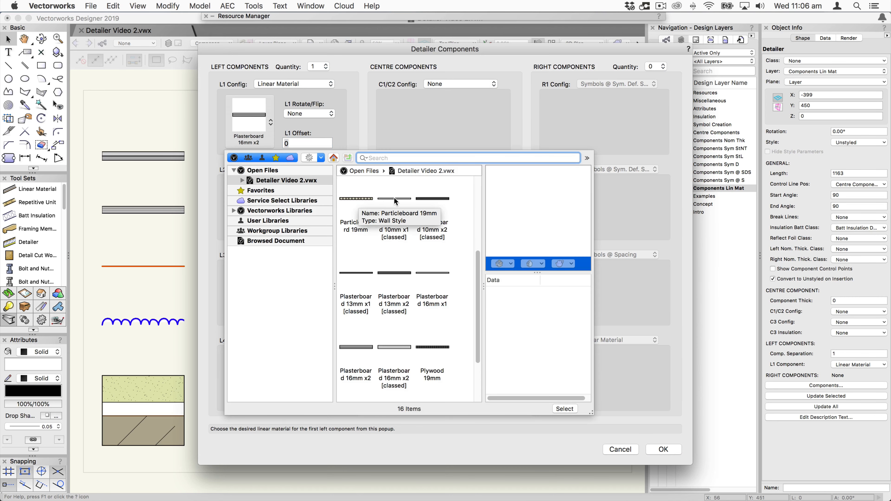
pyautogui.scroll(5, 456, 269)
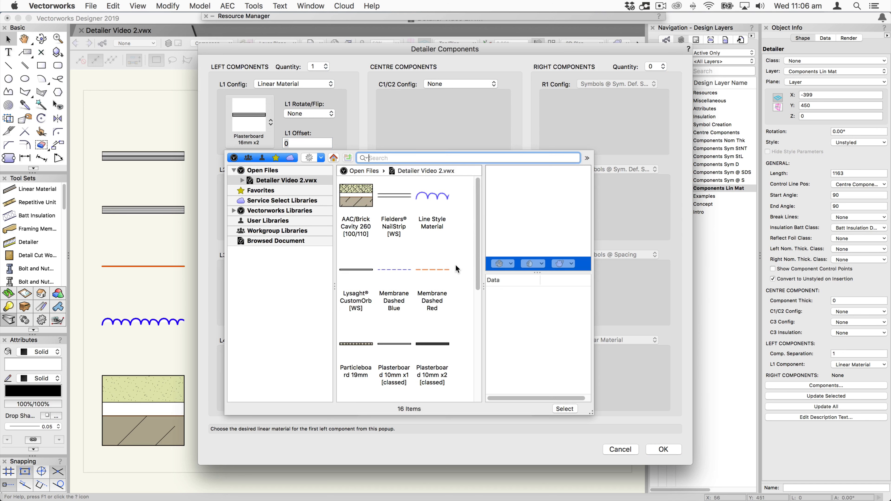
pyautogui.click(389, 132)
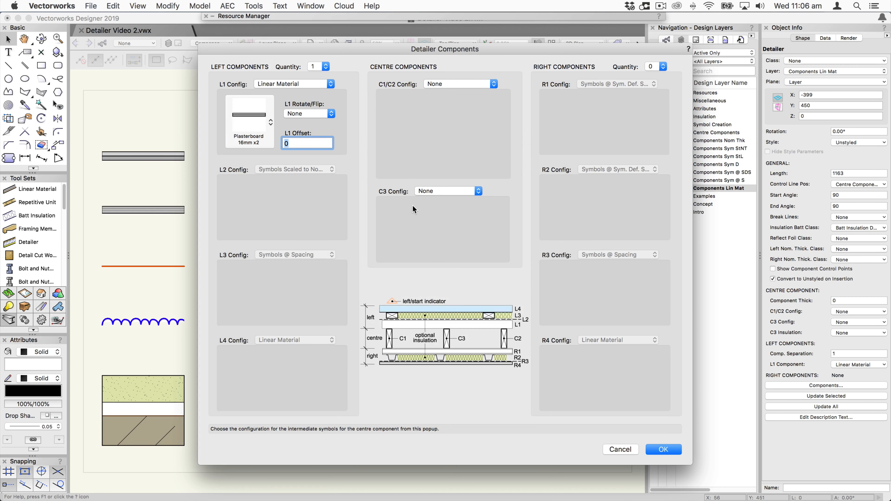
pyautogui.click(624, 451)
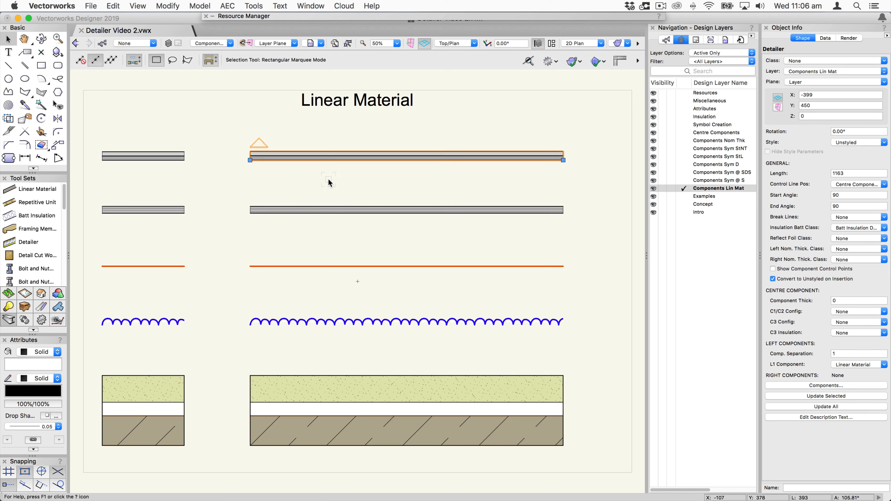
# Inspect the long red dashed membrane Detailer object and its object settings at close range.
pyautogui.click(311, 266)
pyautogui.scroll(2, 312, 267)
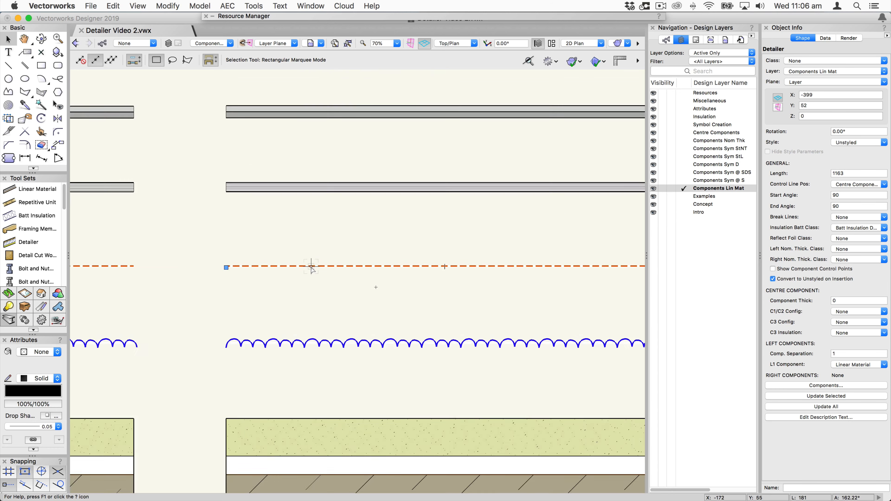
pyautogui.scroll(1, 311, 267)
pyautogui.click(291, 248)
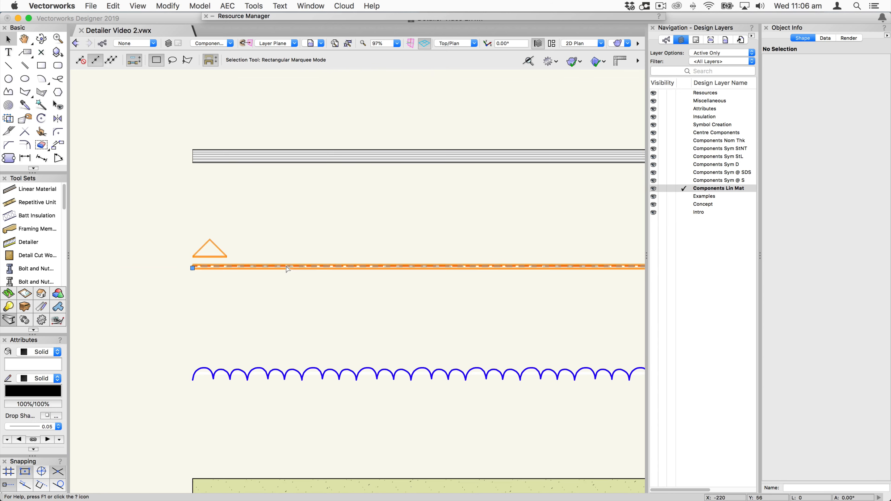
pyautogui.click(288, 268)
pyautogui.press('space')
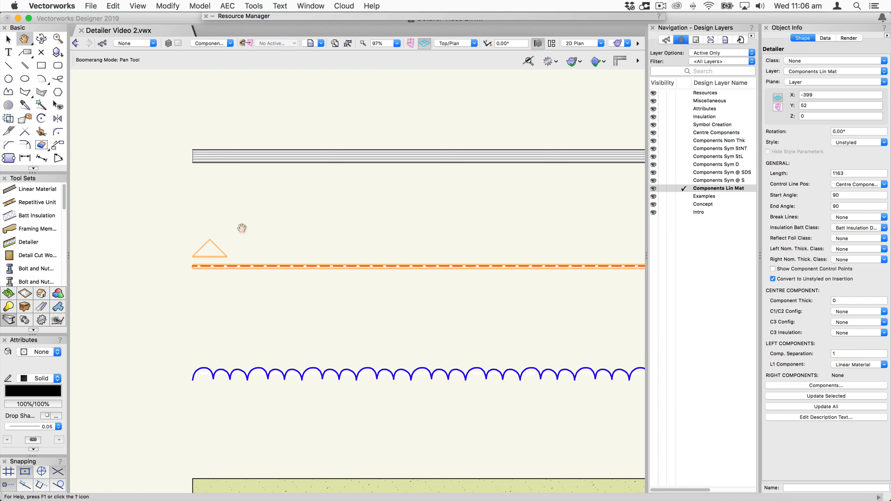
pyautogui.moveTo(242, 228)
pyautogui.mouseDown()
pyautogui.moveTo(412, 219)
pyautogui.moveTo(478, 205)
pyautogui.mouseUp()
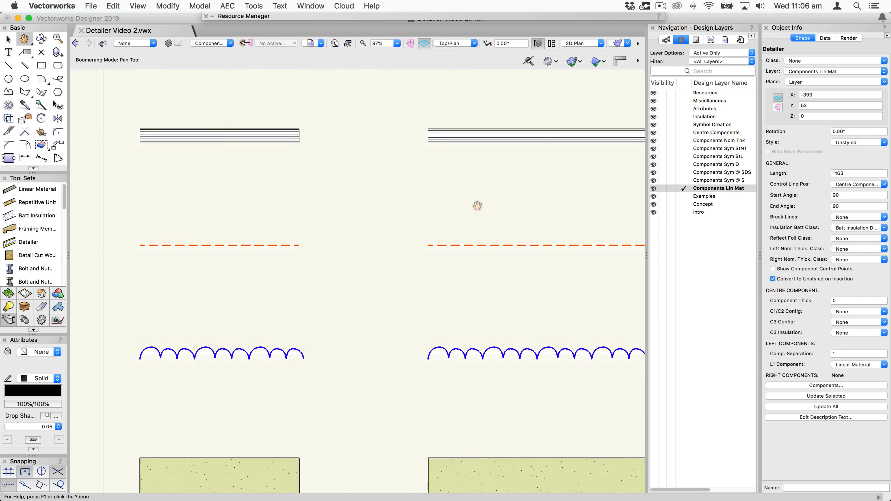
# Open the Membrane Dashed Red wall style from the short membrane wall and compare it with both membrane objects in the drawing.
pyautogui.click(242, 243)
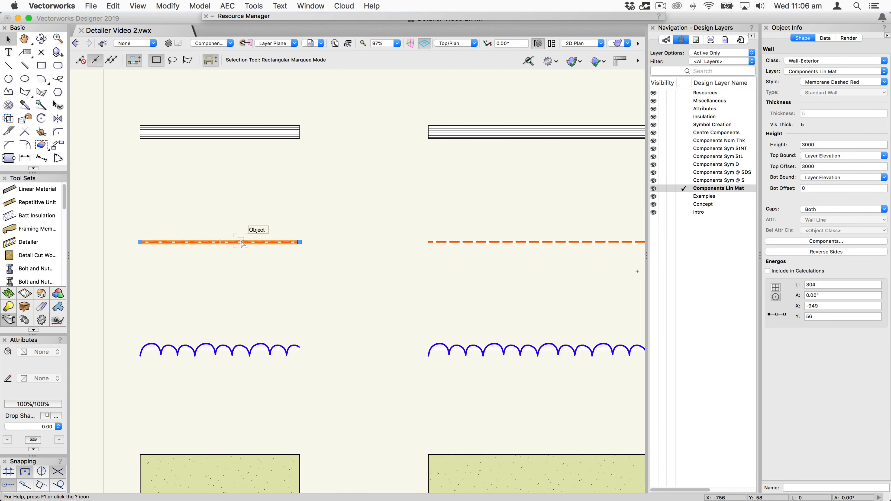
pyautogui.rightClick(242, 243)
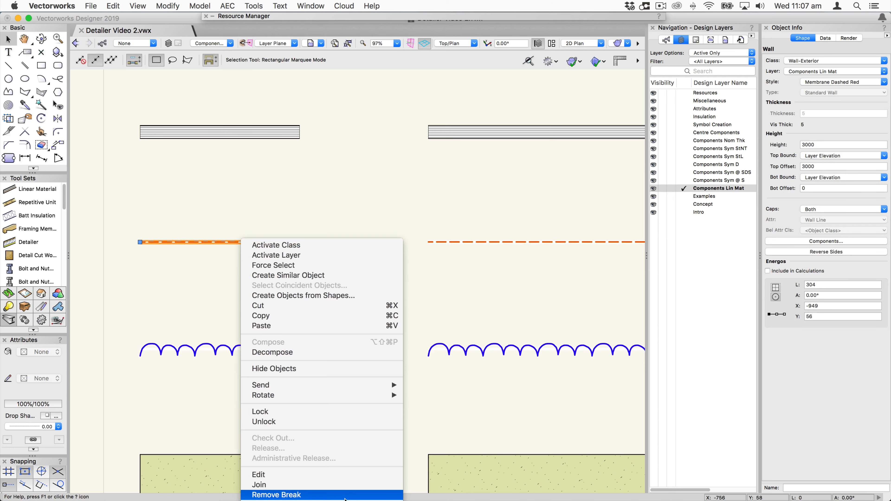
pyautogui.click(352, 474)
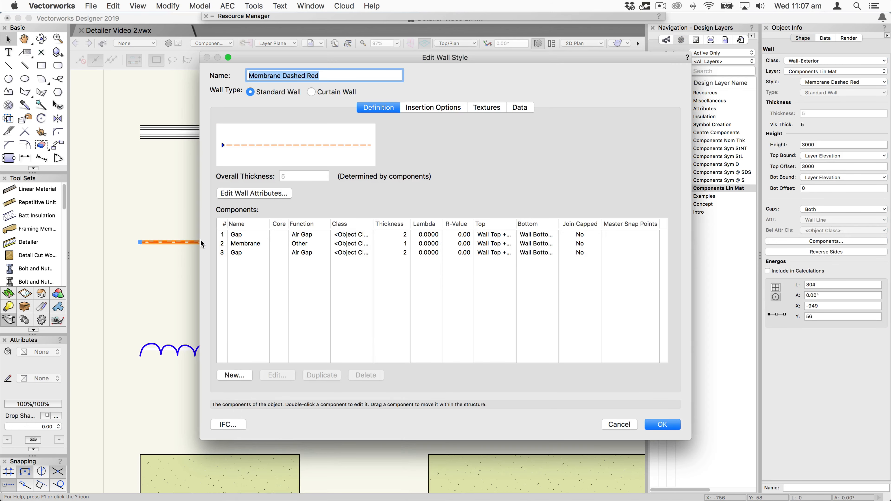
pyautogui.moveTo(290, 61); pyautogui.dragTo(585, 62)
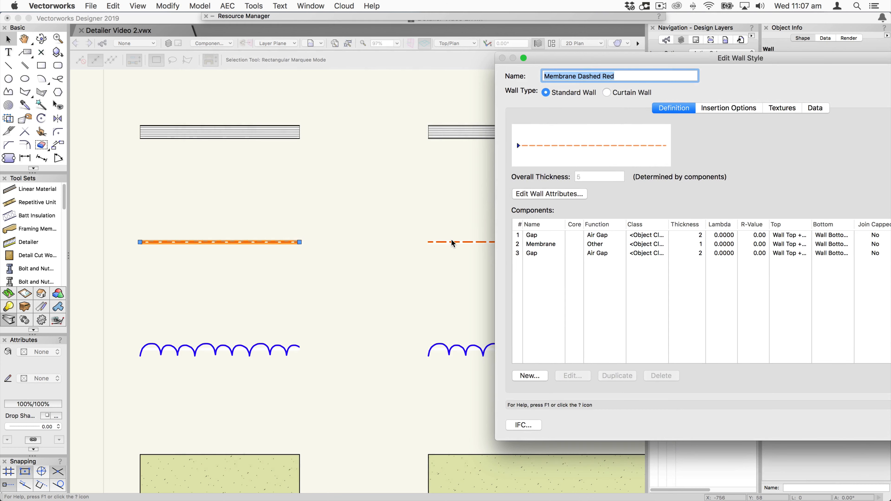
pyautogui.moveTo(586, 58); pyautogui.dragTo(302, 36)
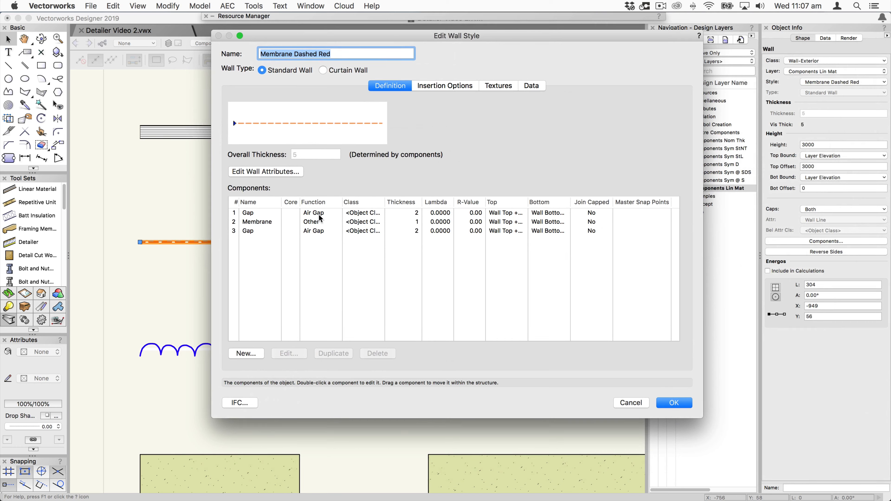
# Review the Gap and Membrane components of the Membrane Dashed Red wall style, leaving the style unchanged.
pyautogui.click(398, 214)
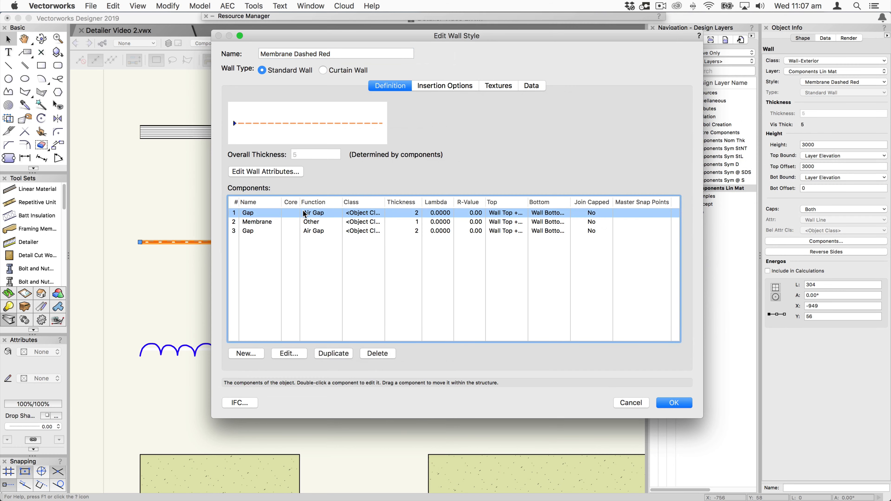
pyautogui.doubleClick(320, 213)
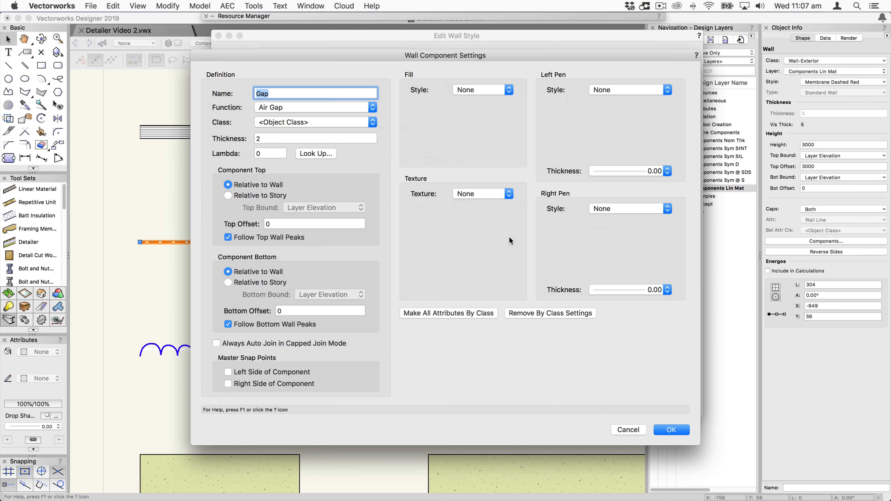
pyautogui.doubleClick(269, 140)
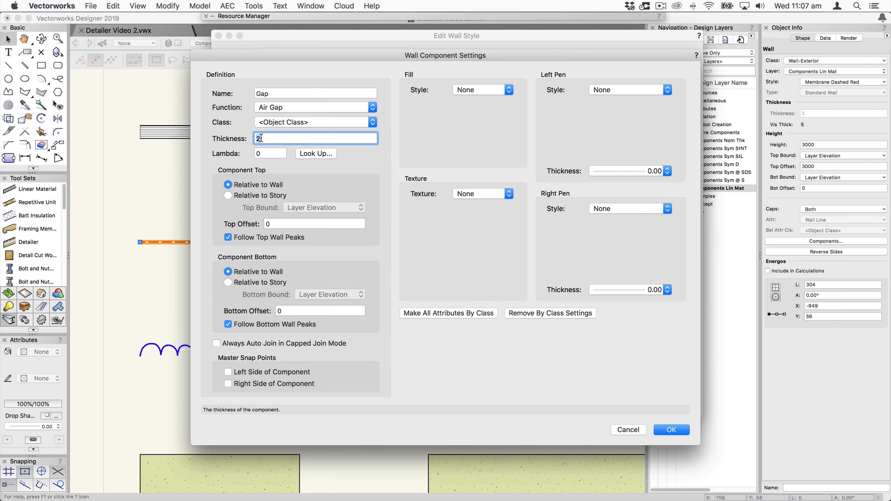
pyautogui.click(629, 429)
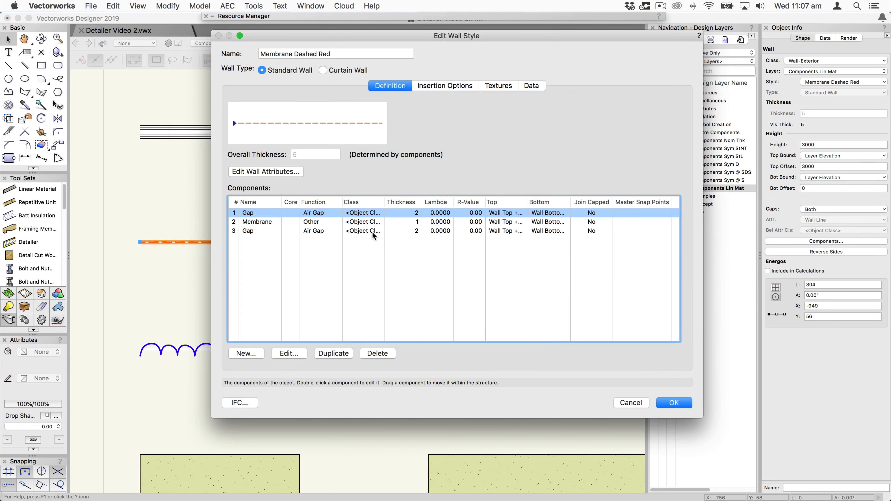
pyautogui.doubleClick(322, 221)
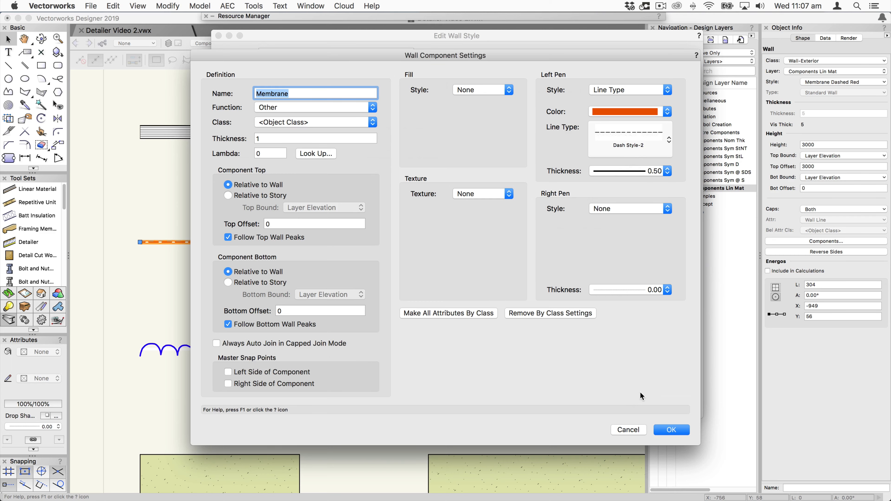
pyautogui.click(628, 430)
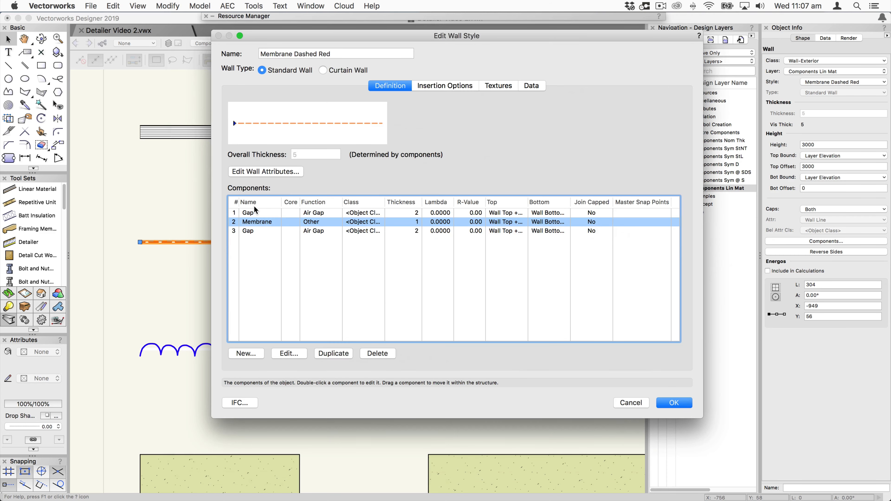
pyautogui.click(277, 232)
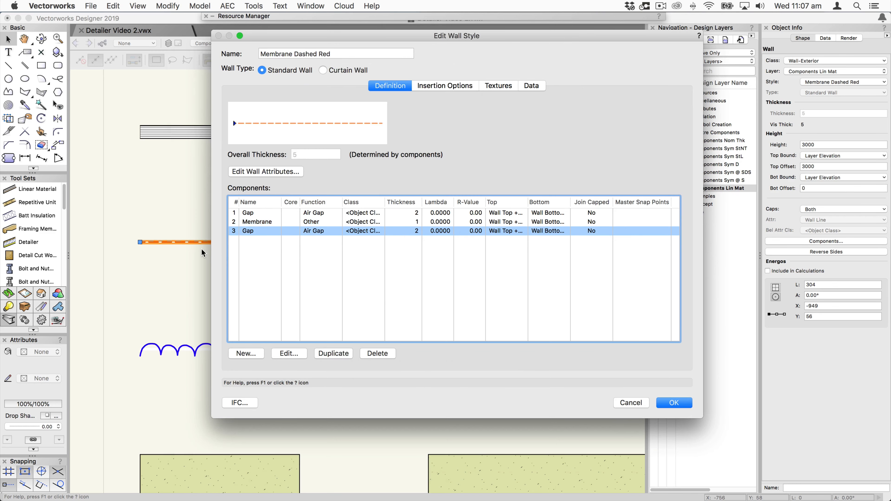
pyautogui.click(631, 402)
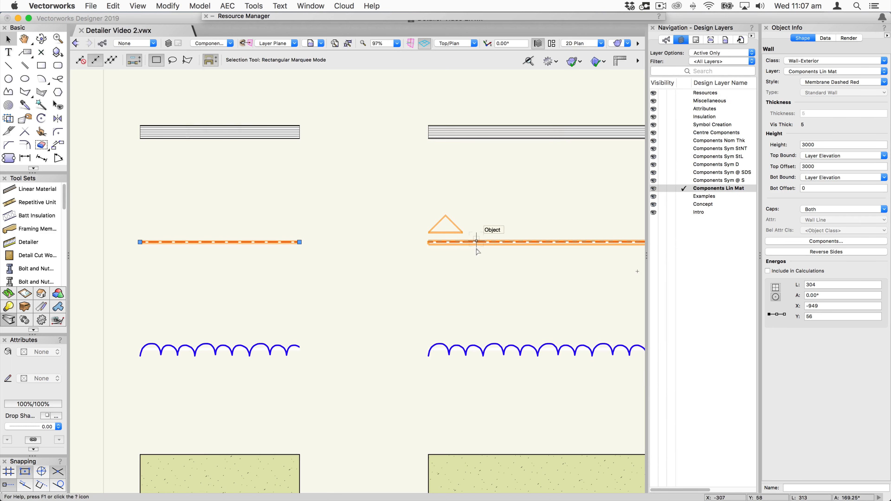
# Inspect the blue scalloped wall, its matching Detailer object and the short AAC/Brick Cavity 260 wall.
pyautogui.scroll(-3, 475, 277)
pyautogui.moveTo(477, 265); pyautogui.dragTo(333, 239, button='middle')
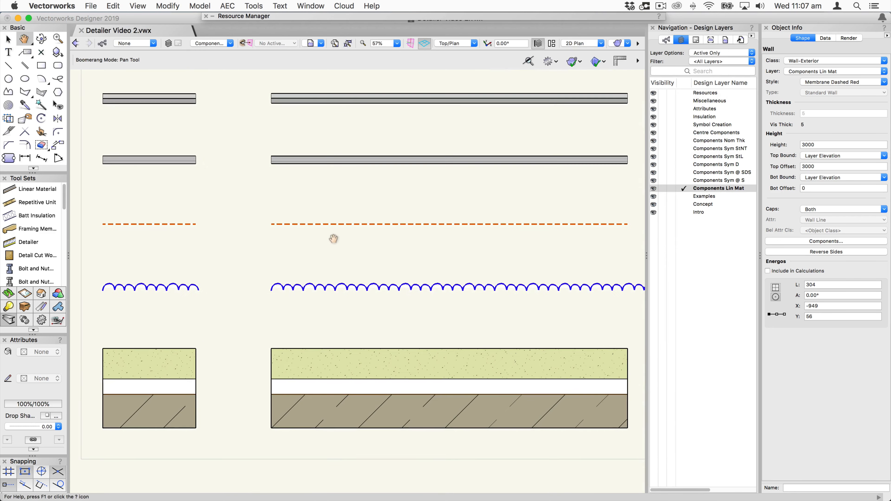
pyautogui.press('super+4')
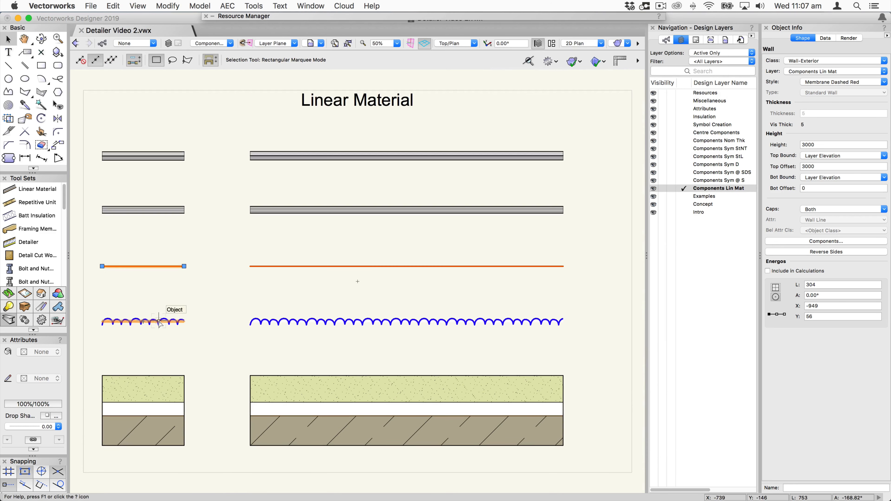
pyautogui.click(159, 322)
pyautogui.click(256, 323)
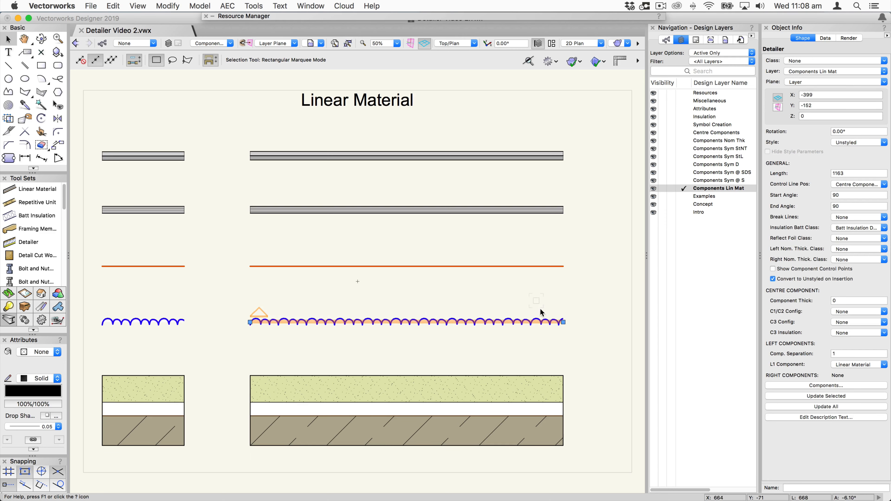
pyautogui.click(129, 397)
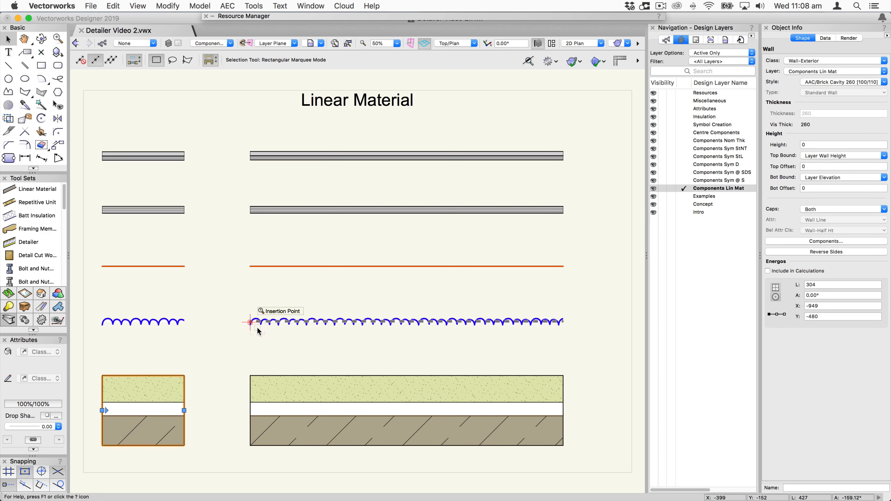
# Shorten the long AAC/brick cavity Detailer object to a length of about 1081 by moving its end point.
pyautogui.click(313, 391)
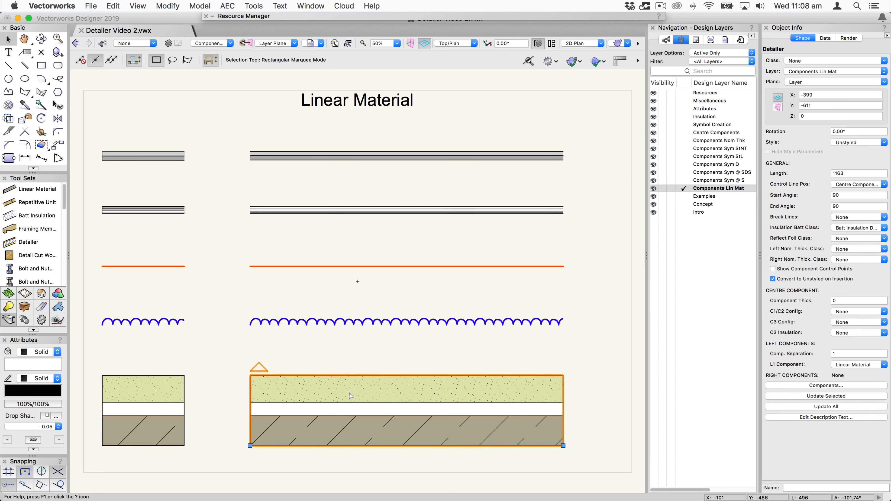
pyautogui.moveTo(563, 446); pyautogui.dragTo(541, 446)
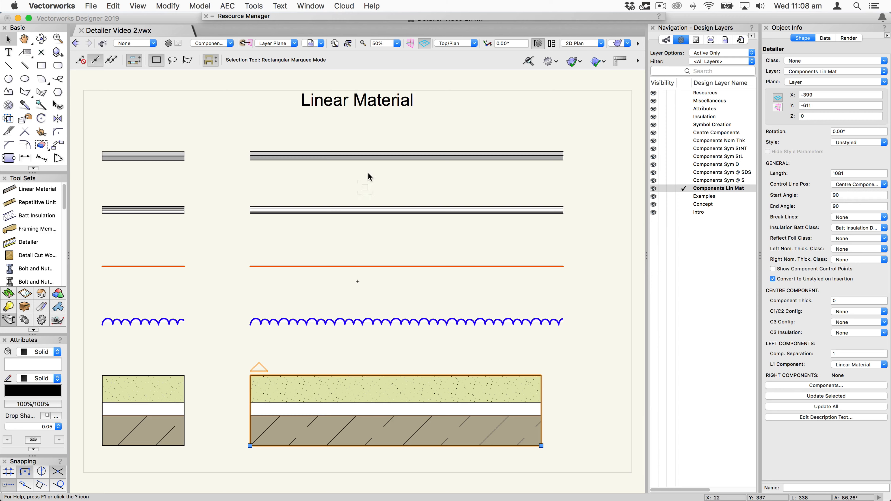
pyautogui.click(371, 156)
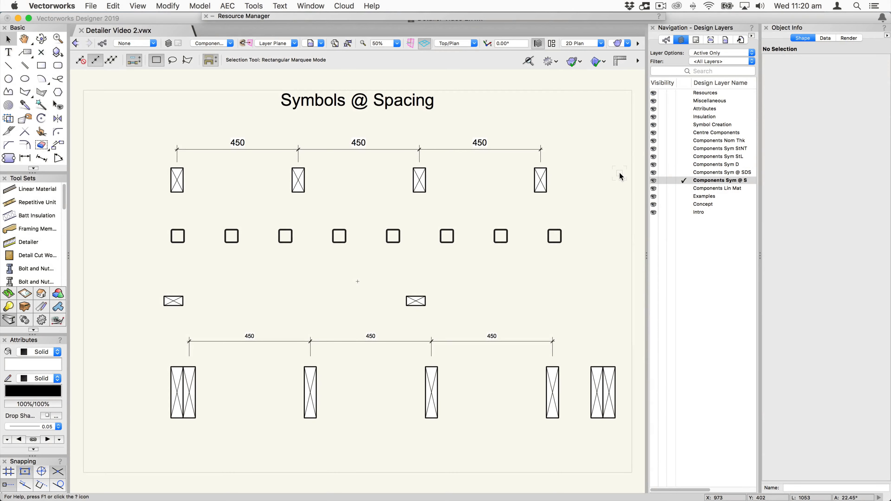
# Try an L1 spacing of 300 on the topmost Detailer object of the Symbols @ Spacing examples.
pyautogui.click(541, 188)
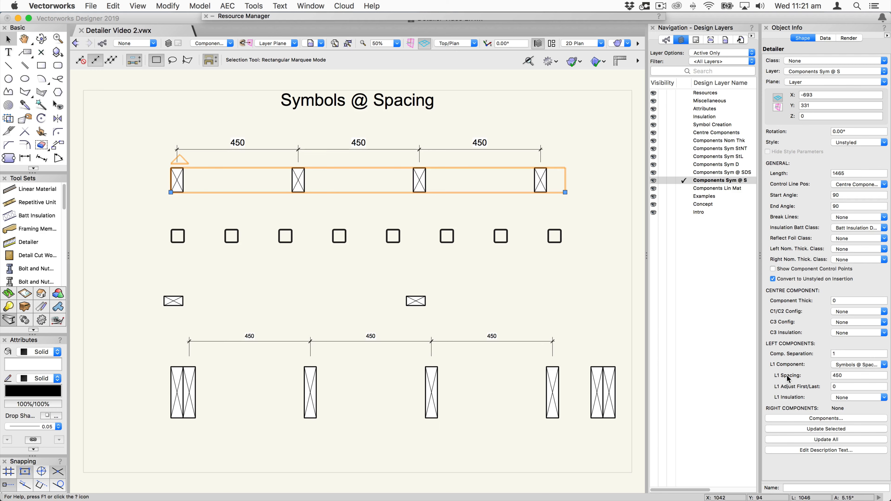
pyautogui.doubleClick(845, 375)
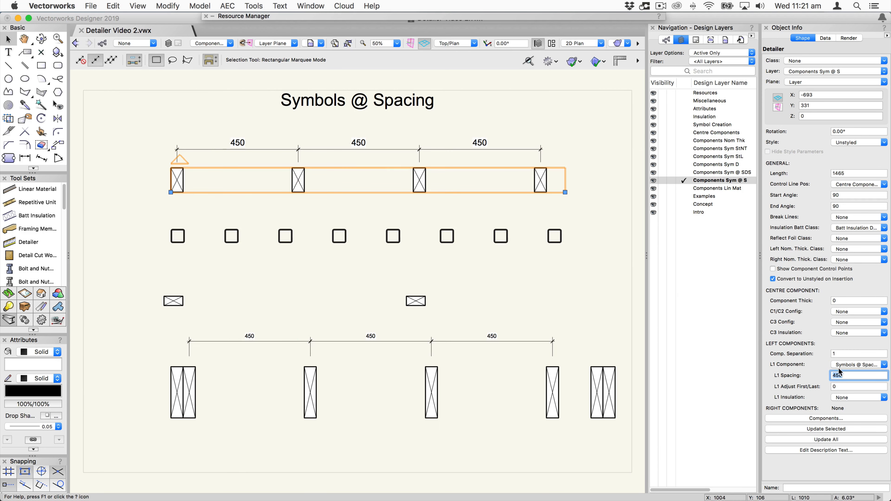
pyautogui.write('300')
pyautogui.press('Return')
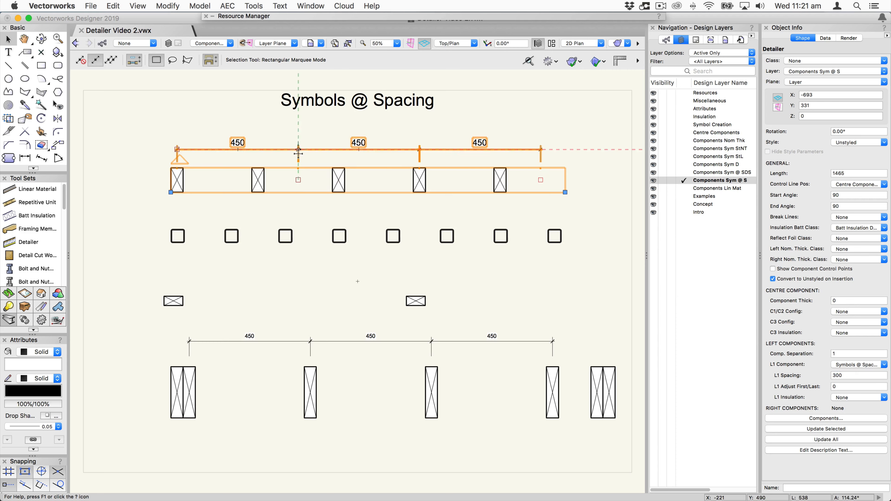
pyautogui.click(298, 155)
pyautogui.moveTo(297, 168); pyautogui.dragTo(252, 168)
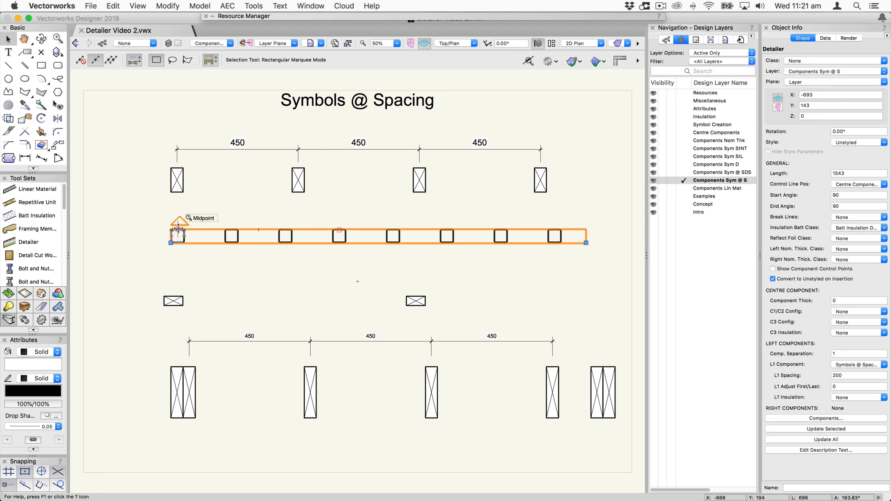
# Lengthen the Detailer object with square symbols to about 1552, and select the Detailer object directly below it.
pyautogui.moveTo(177, 230); pyautogui.dragTo(589, 242)
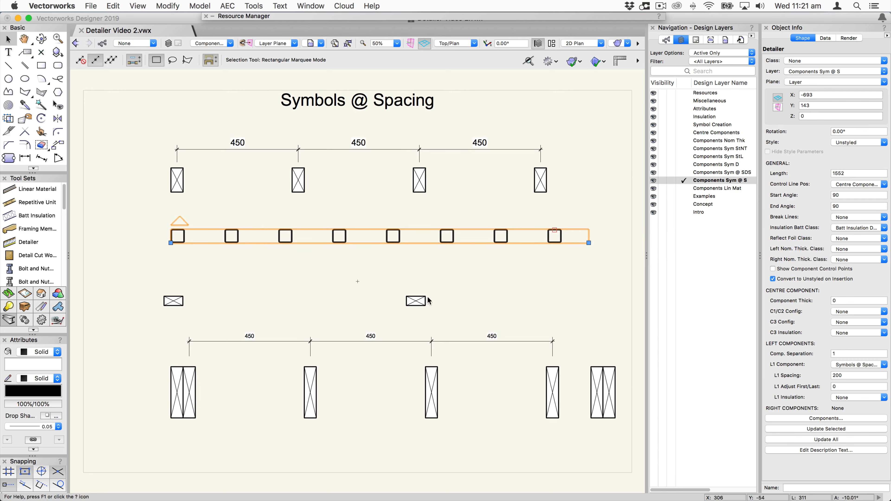
pyautogui.click(420, 298)
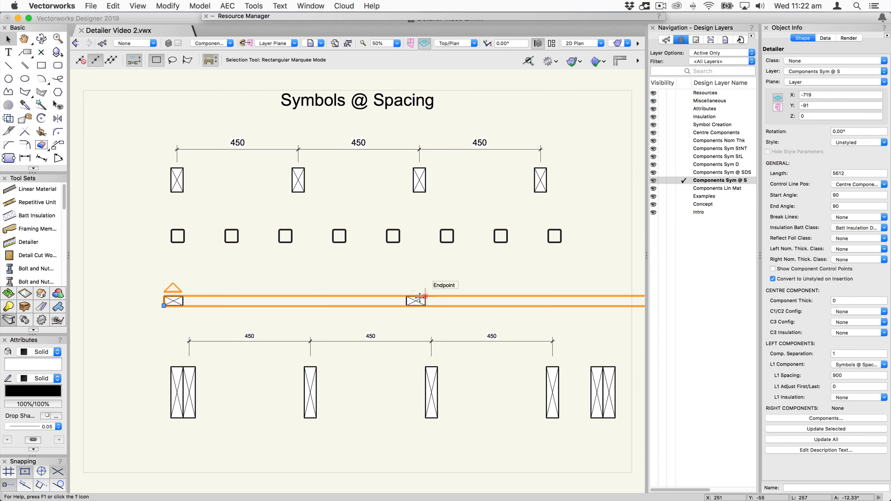
# Inspect the full length of the long third-row Detailer object along with its L1 spacing and first/last adjustment settings.
pyautogui.press('super+6')
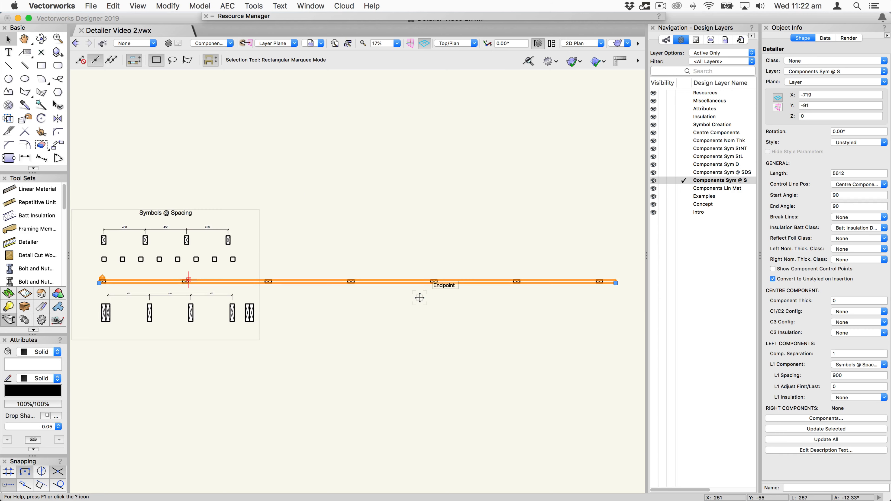
pyautogui.click(486, 227)
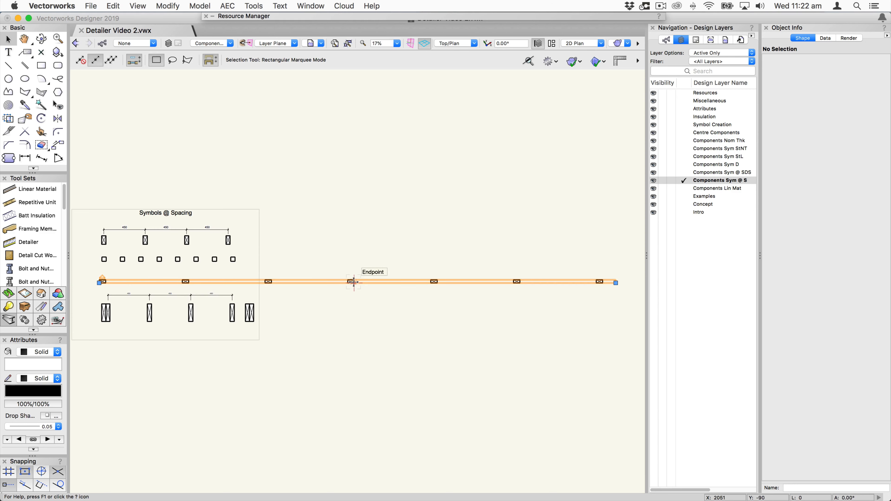
pyautogui.click(351, 281)
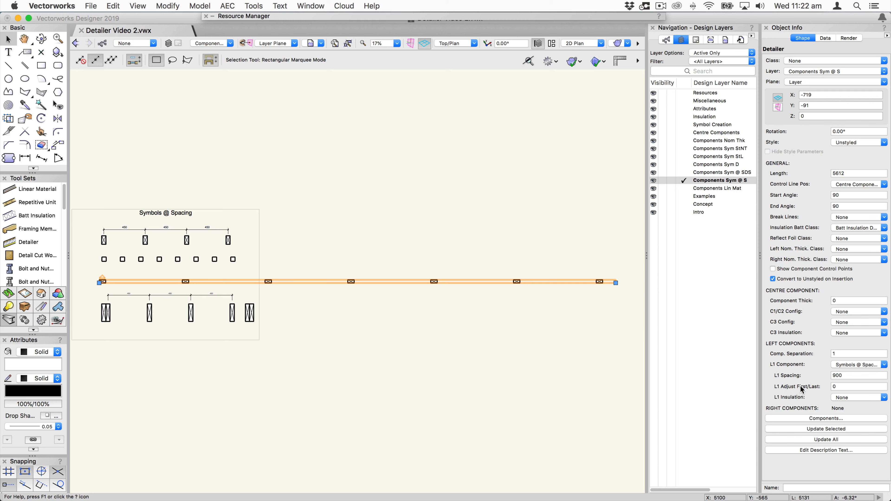
pyautogui.doubleClick(836, 386)
pyautogui.scroll(2, 210, 281)
pyautogui.moveTo(259, 266); pyautogui.dragTo(298, 252)
pyautogui.moveTo(296, 251); pyautogui.dragTo(340, 243, button='middle')
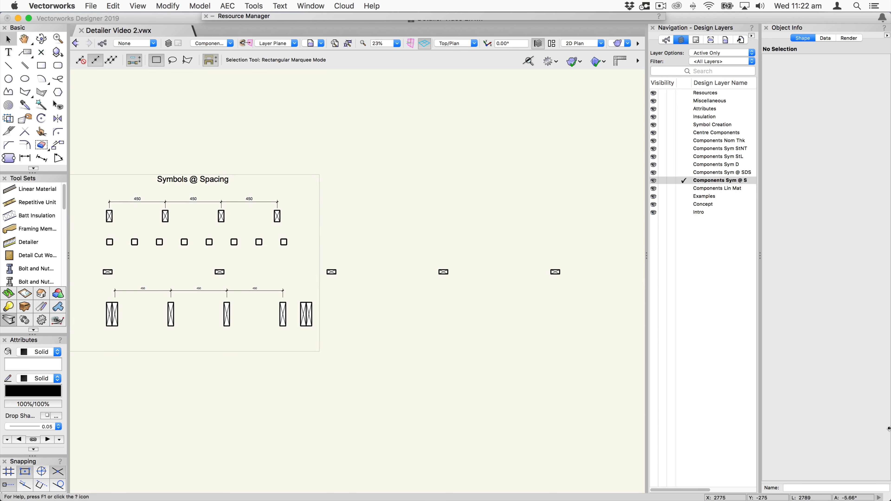
# Set the long third-row Detailer object's L1 spacing to 1200 and its L1 first/last adjustment to -300.
pyautogui.click(330, 272)
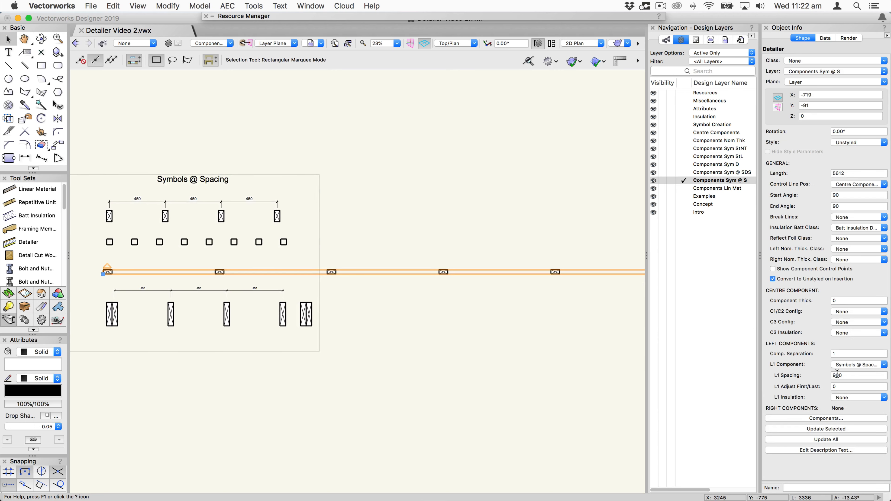
pyautogui.doubleClick(844, 376)
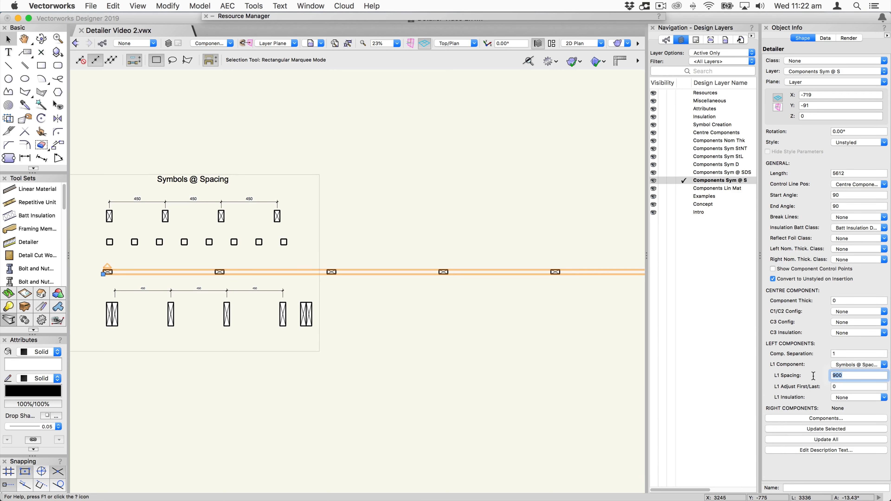
pyautogui.write('12')
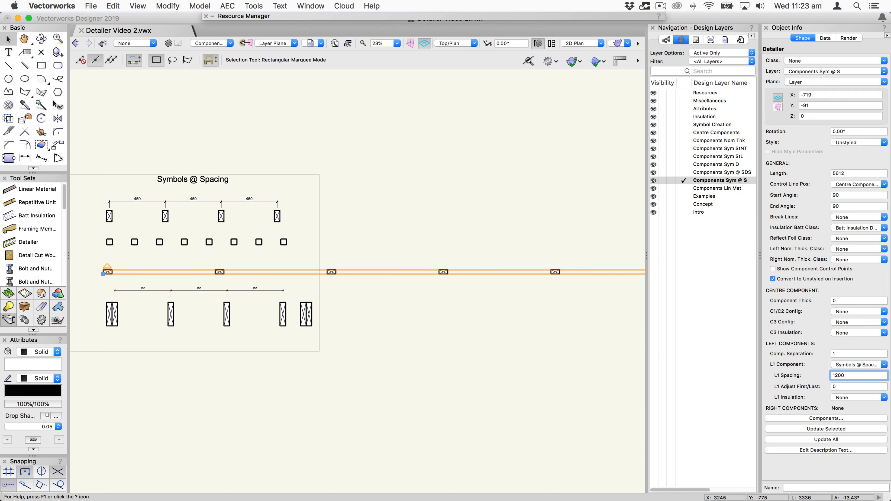
pyautogui.press('Tab')
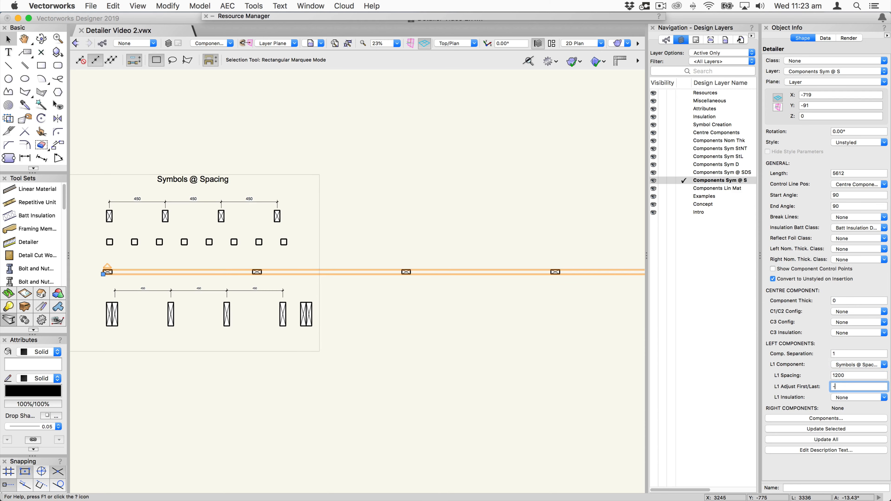
pyautogui.press('Tab')
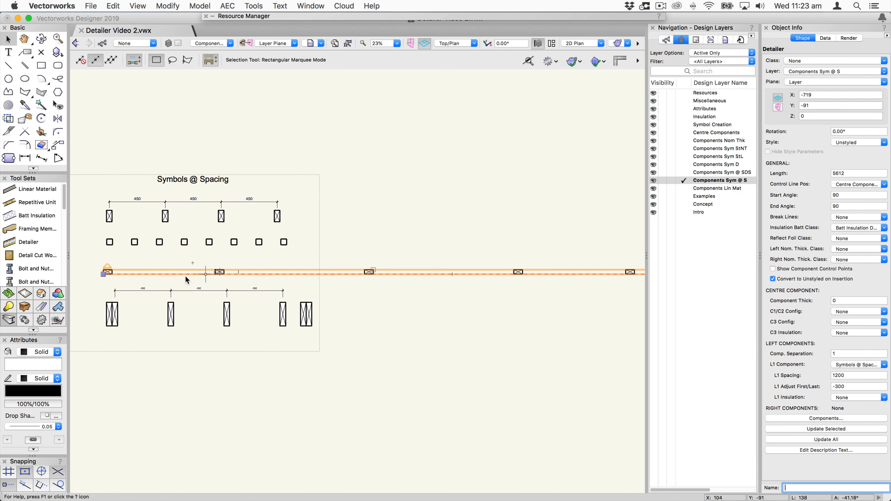
pyautogui.moveTo(213, 271); pyautogui.dragTo(124, 271)
pyautogui.moveTo(206, 270); pyautogui.dragTo(122, 270)
pyautogui.moveTo(138, 270); pyautogui.dragTo(139, 271)
# Review the C1/C2 configuration options of the lowest Detailer object and set its C1/C2 double gap to 45.
pyautogui.click(117, 313)
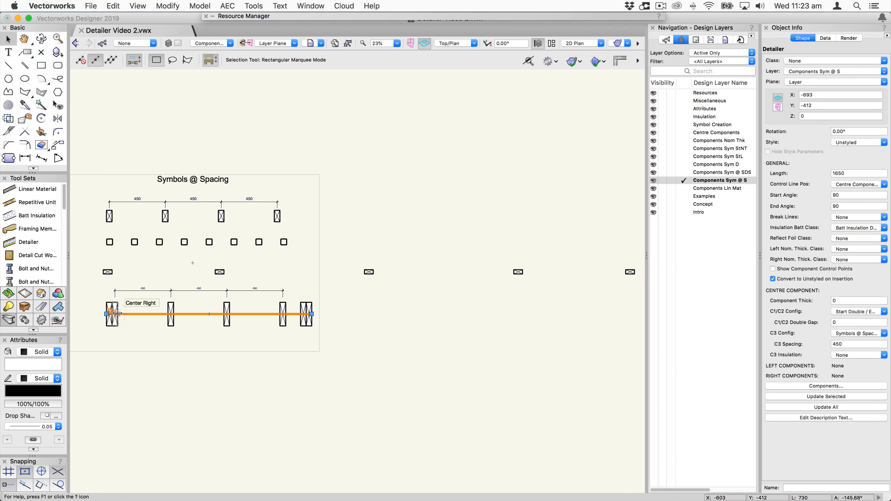
pyautogui.press('super+6')
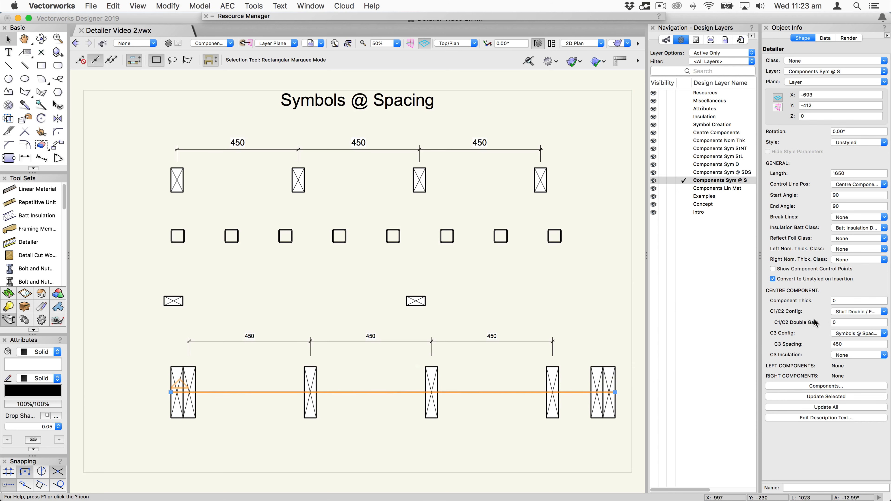
pyautogui.click(846, 312)
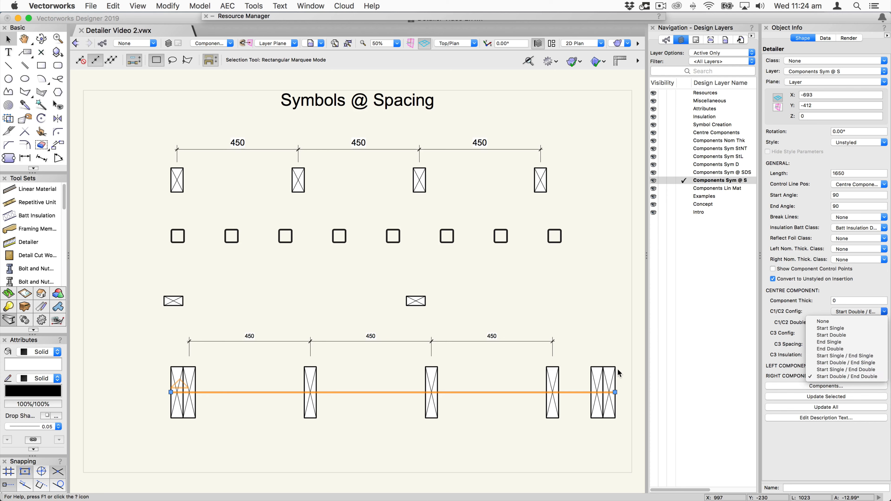
pyautogui.click(619, 377)
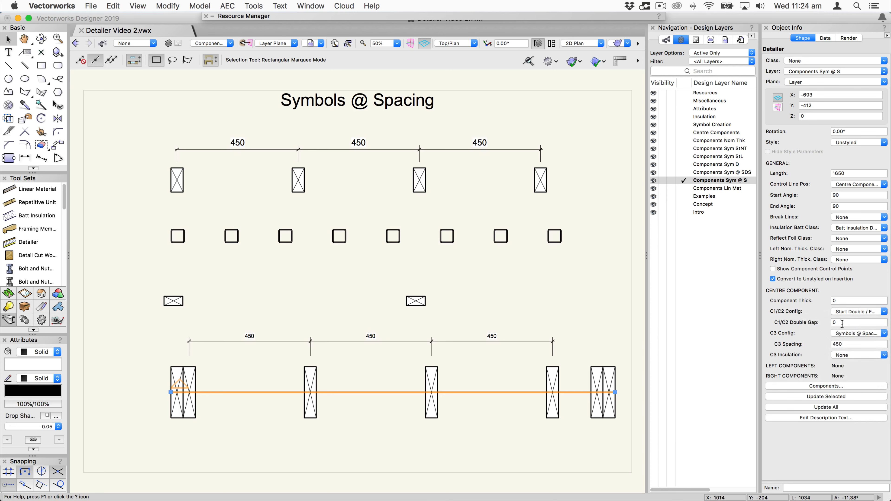
pyautogui.click(822, 321)
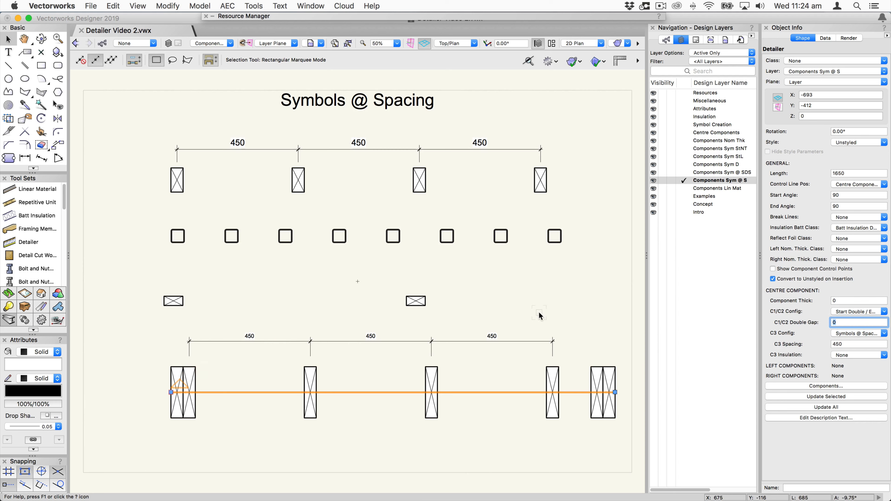
pyautogui.press('Return')
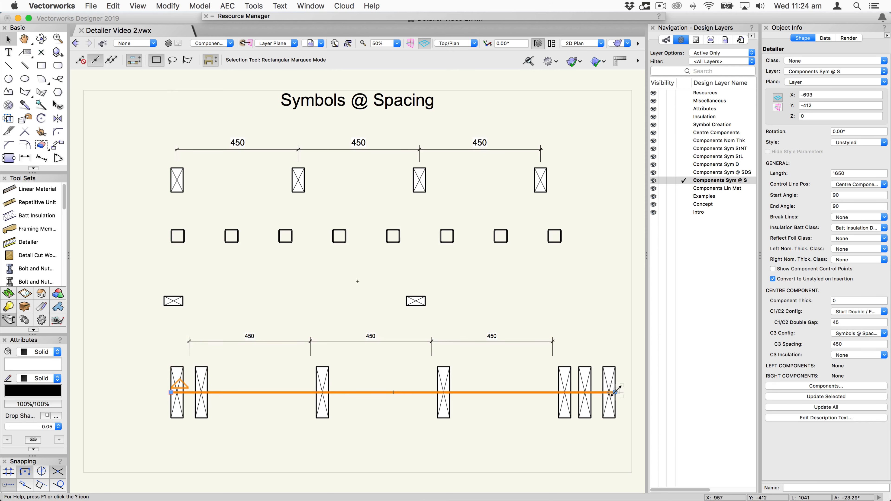
# Try different lengths for the lowest Detailer object by moving its end point, first to about 1640, to about 1712 and back inwards.
pyautogui.moveTo(614, 393)
pyautogui.mouseDown()
pyautogui.moveTo(547, 392)
pyautogui.moveTo(612, 392)
pyautogui.mouseUp()
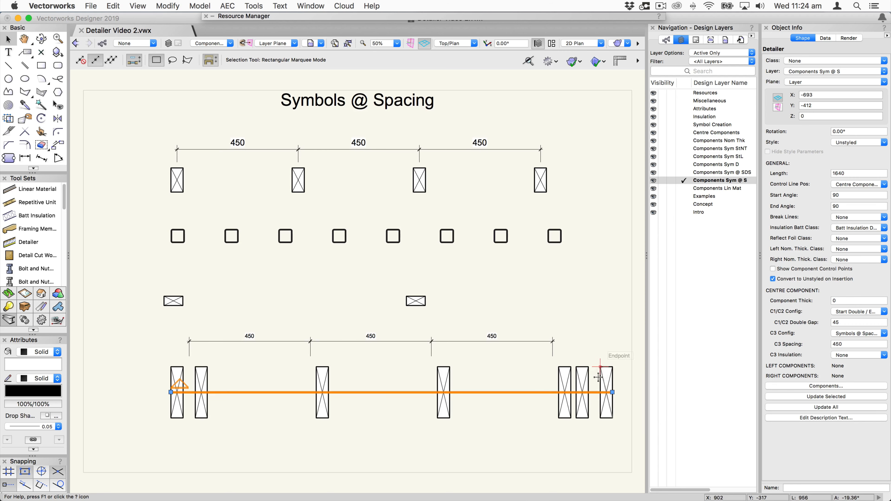
pyautogui.moveTo(612, 392); pyautogui.dragTo(631, 392)
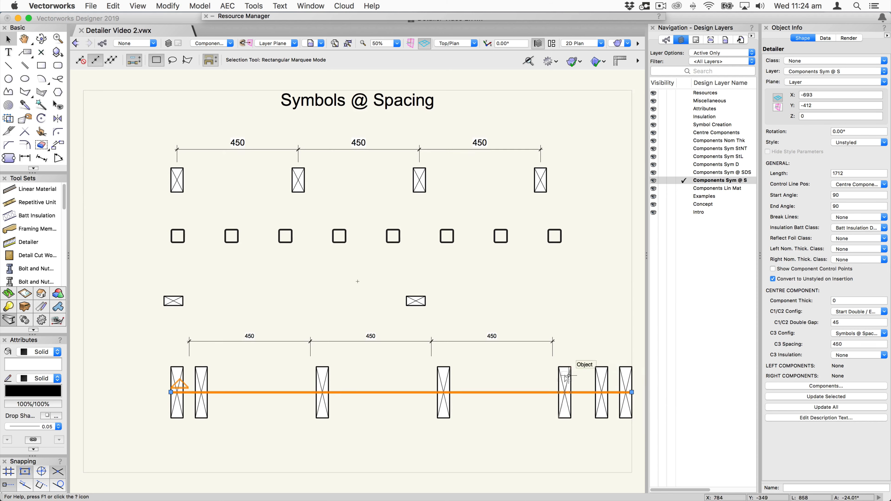
pyautogui.moveTo(631, 393); pyautogui.dragTo(581, 392)
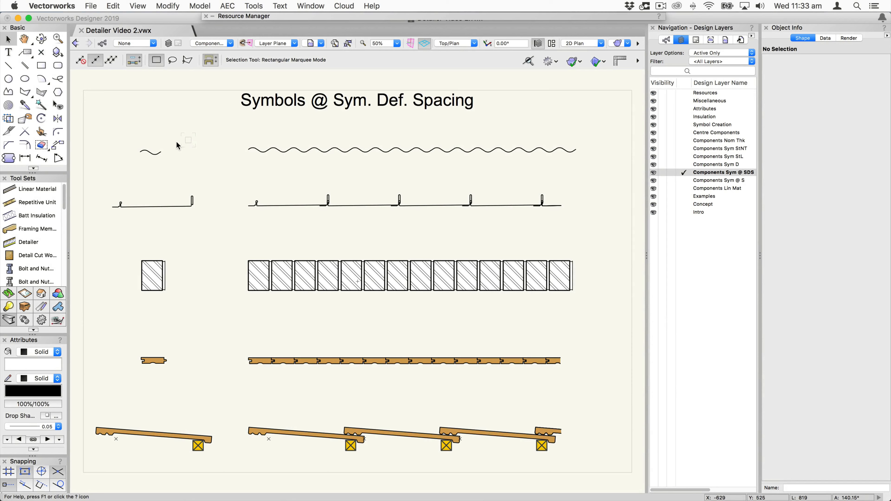
# Inspect the single corrugated sheet, flooring board and roof tile symbols of the Symbols @ Sym. Def. Spacing examples.
pyautogui.click(148, 152)
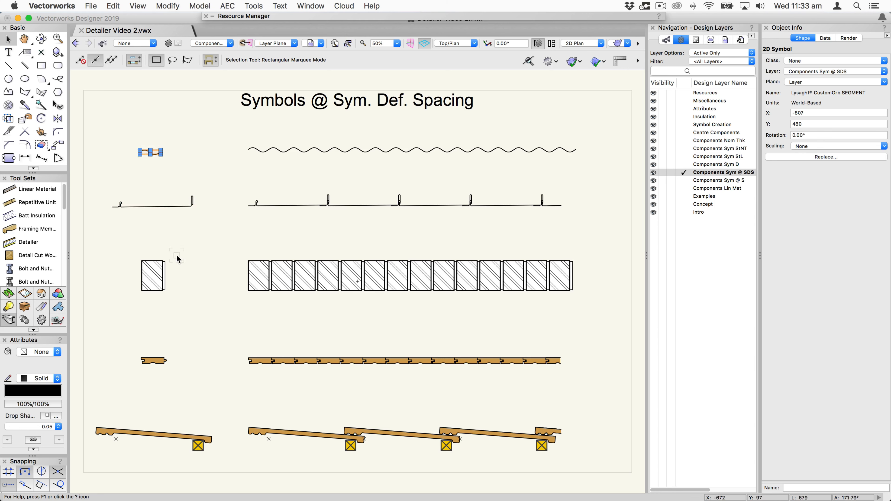
pyautogui.click(162, 357)
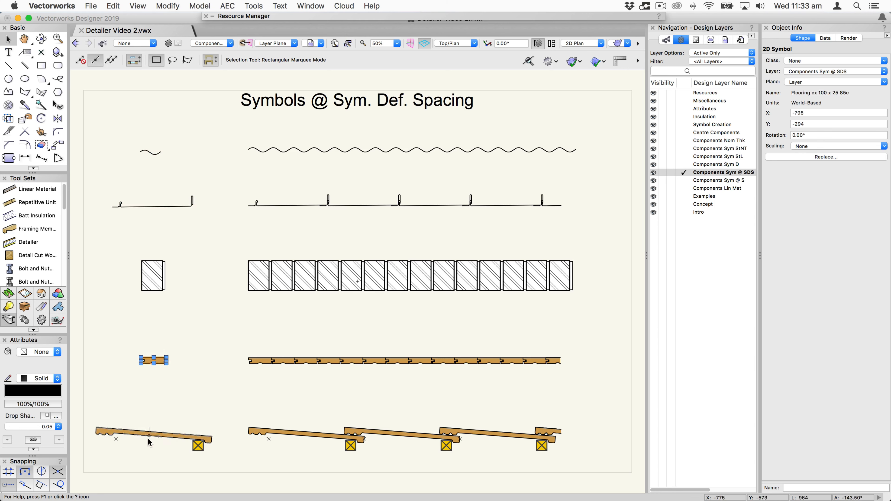
pyautogui.click(151, 432)
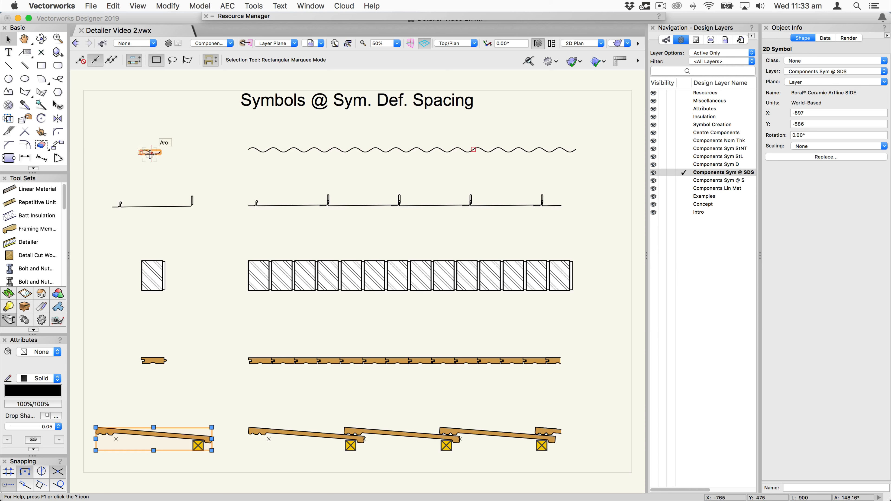
# Open the Lysaght CustomOrb SEGMENT symbol's 2D geometry for editing and check the wave group's size and Y position.
pyautogui.click(144, 151)
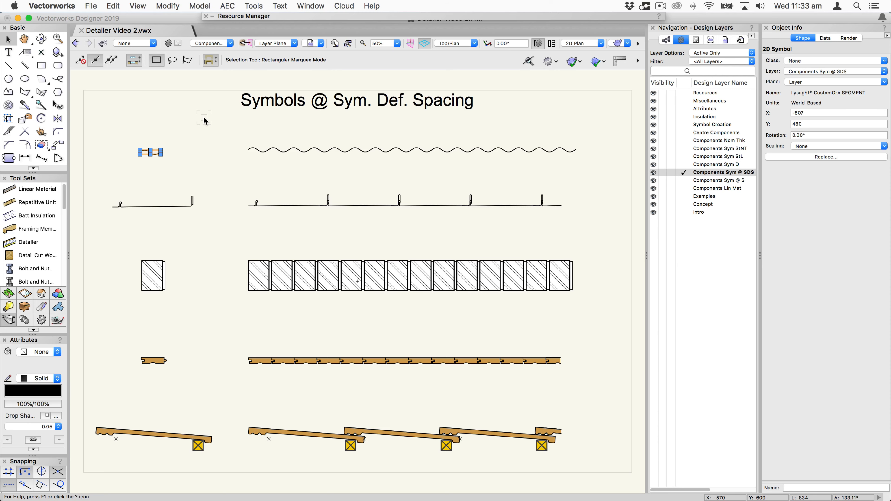
pyautogui.press('super+bracketleft')
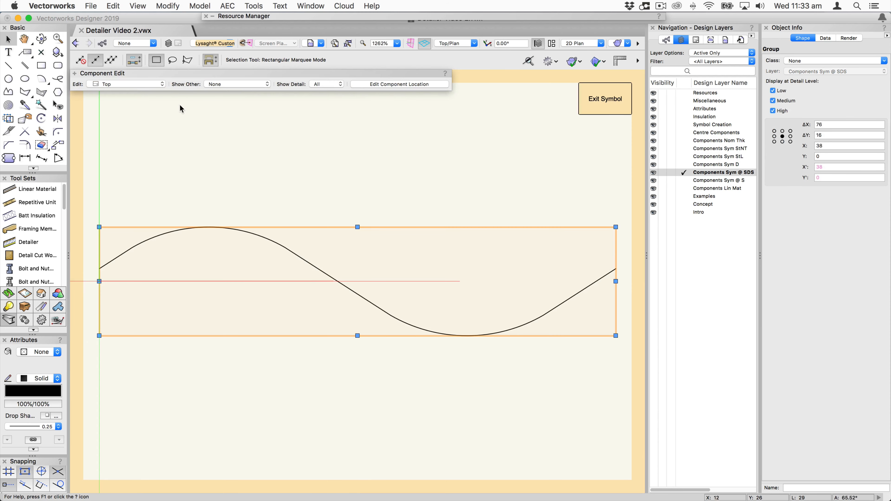
pyautogui.scroll(-2, 197, 179)
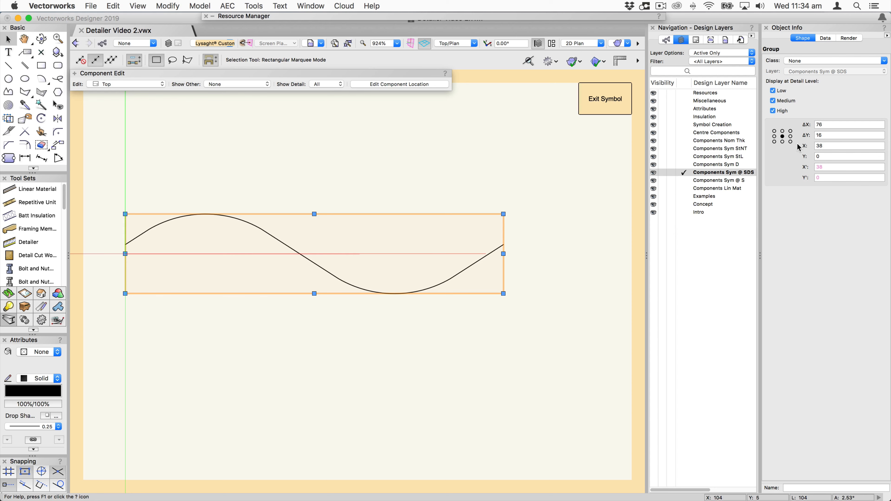
pyautogui.click(818, 157)
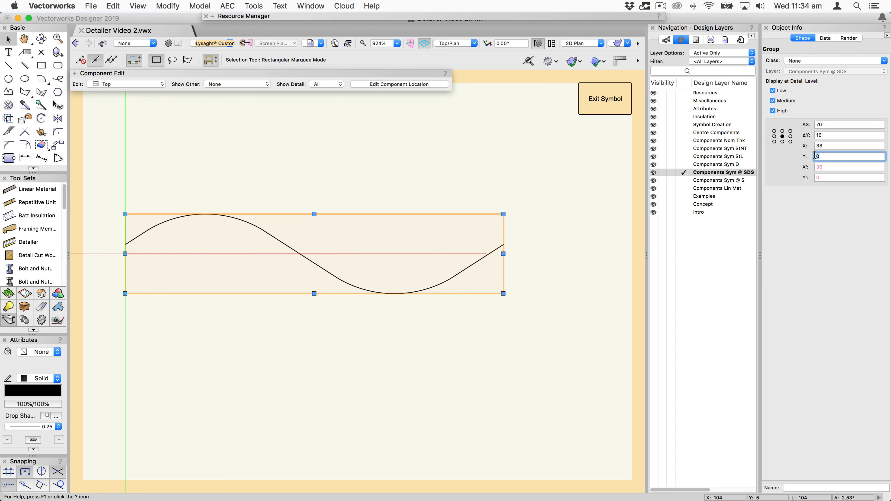
pyautogui.write('0')
pyautogui.doubleClick(816, 154)
pyautogui.click(574, 276)
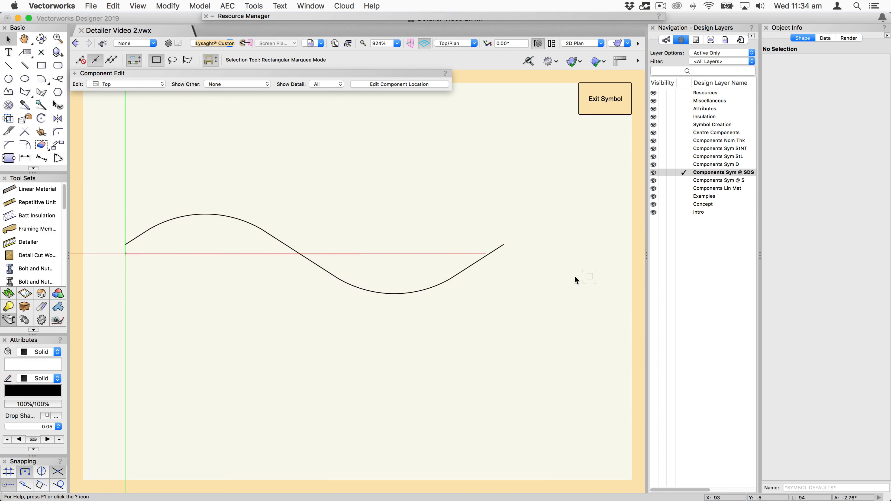
pyautogui.click(473, 265)
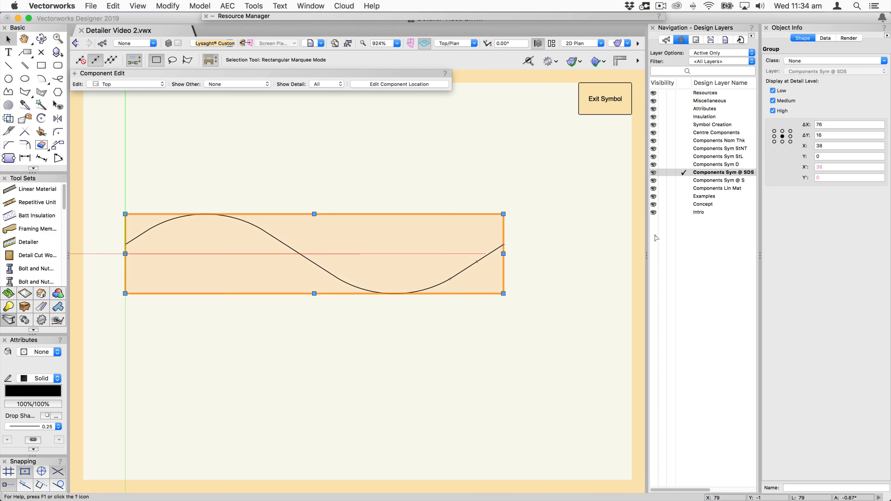
pyautogui.click(828, 157)
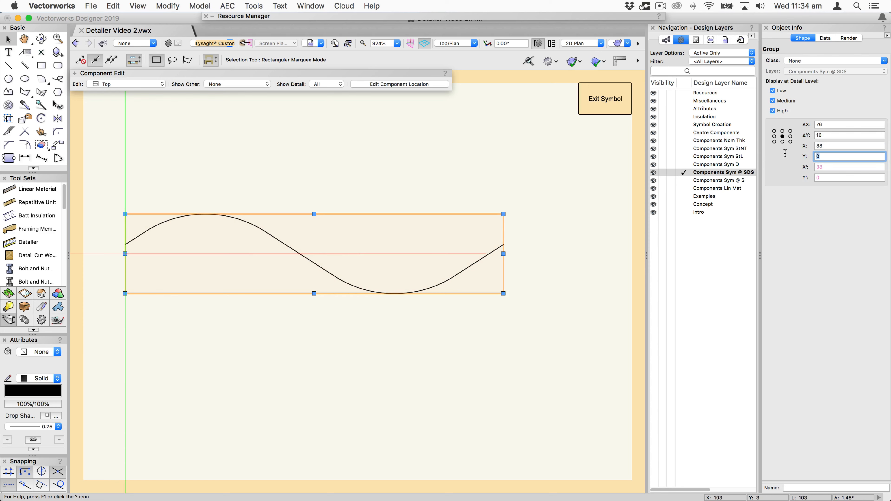
pyautogui.press('Return')
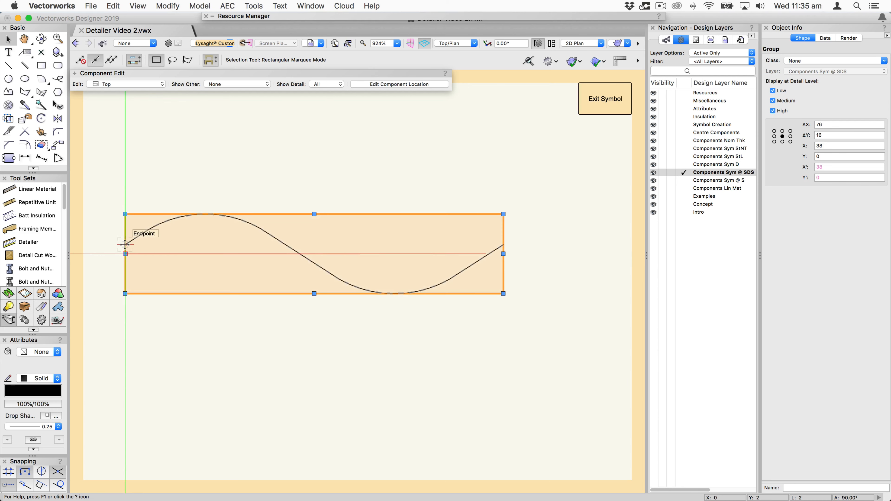
# Try a duplicate of the wave segment joined end to end with the original, delete it and exit the symbol.
pyautogui.moveTo(125, 245); pyautogui.dragTo(503, 245)
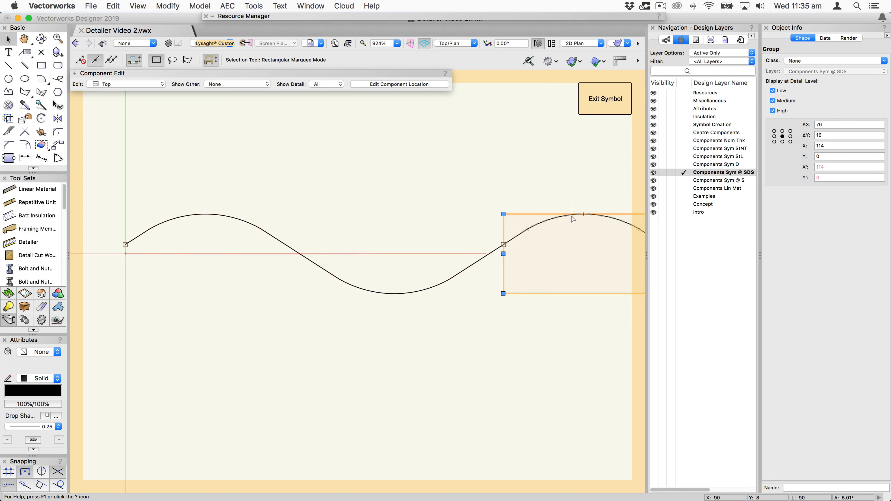
pyautogui.press('Delete')
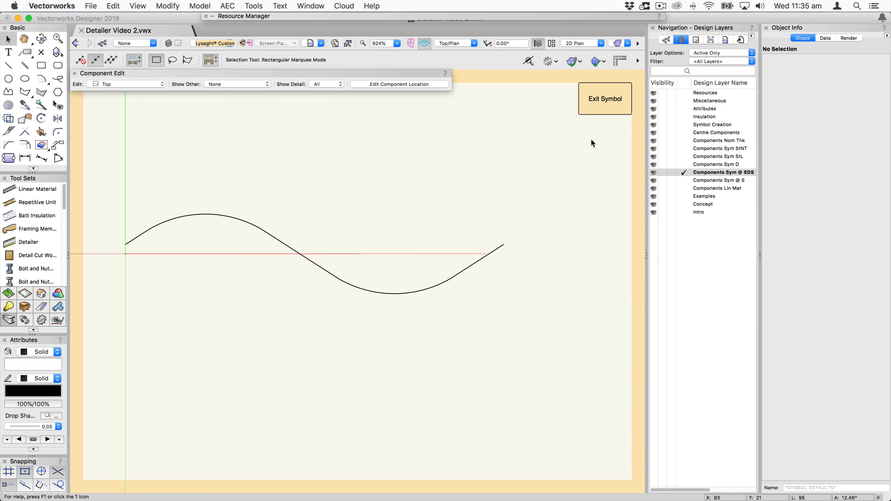
pyautogui.click(605, 99)
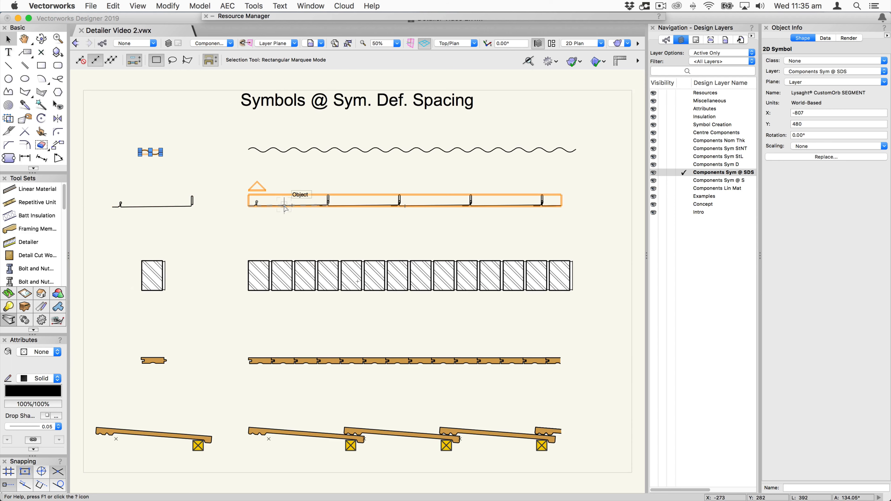
# Examine closely how the repeated cladding symbols overlap in the second-row Detailer object, and return to the whole page.
pyautogui.scroll(5, 284, 207)
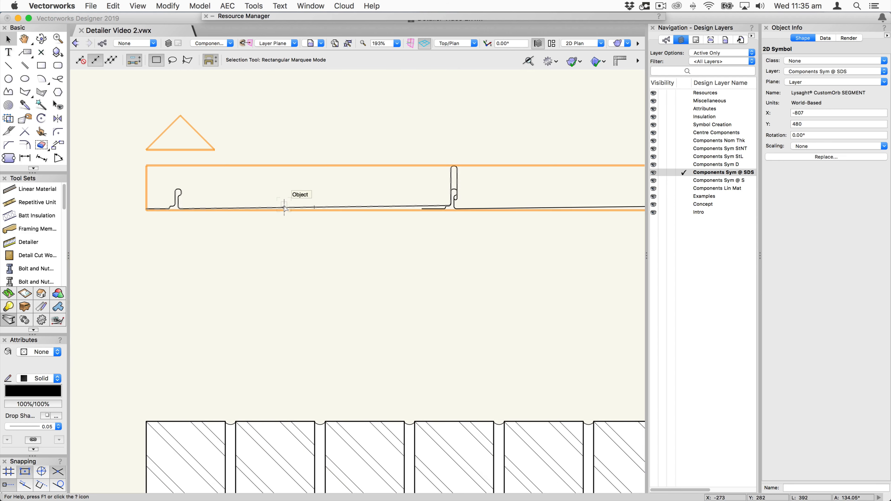
pyautogui.scroll(1, 284, 207)
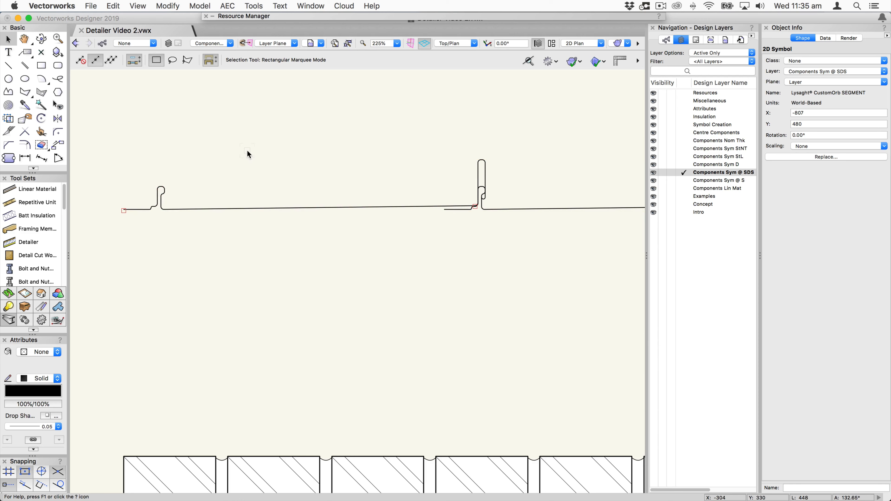
pyautogui.press('super+4')
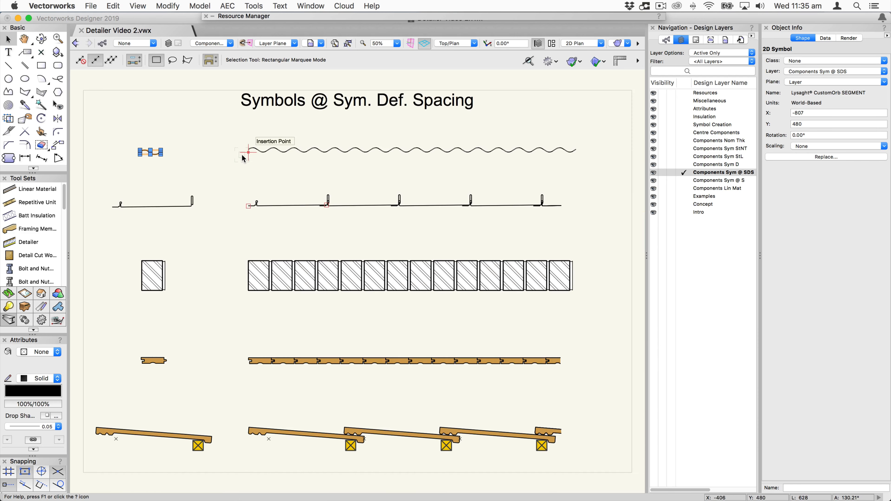
# Open the second-row cladding symbol's 2D geometry for editing, check the profile group's size and Y position, and exit the symbol.
pyautogui.doubleClick(147, 209)
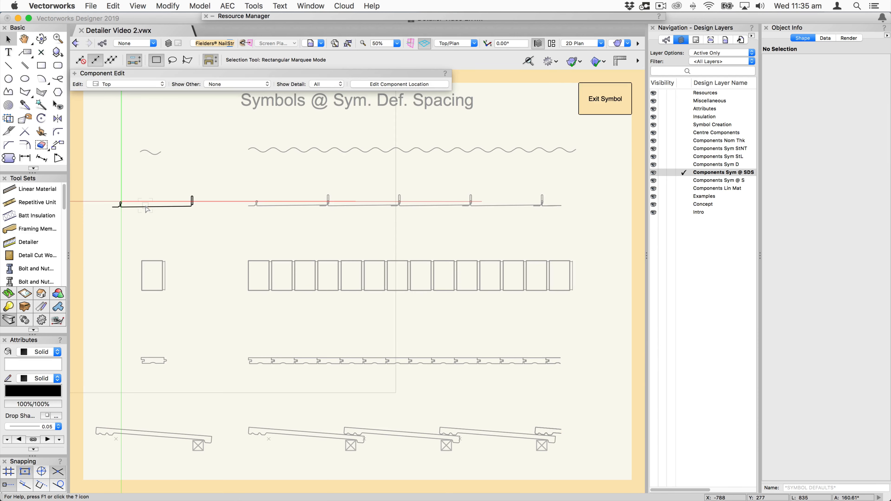
pyautogui.press('super+6')
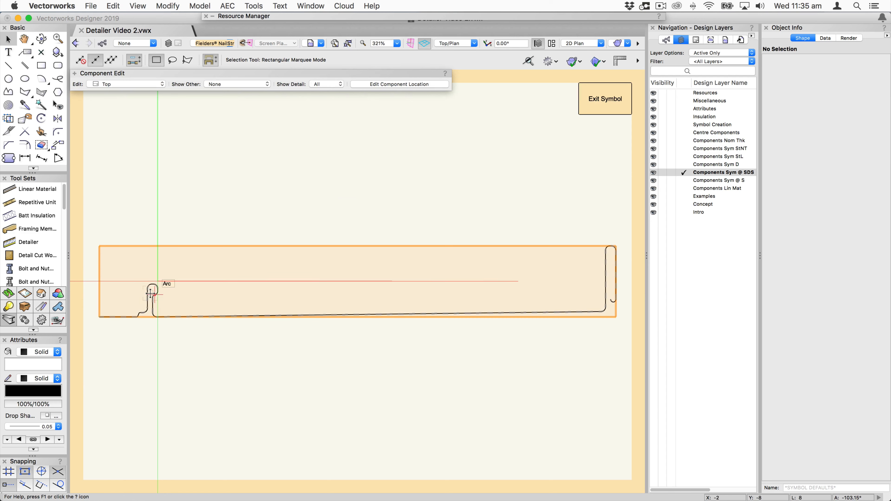
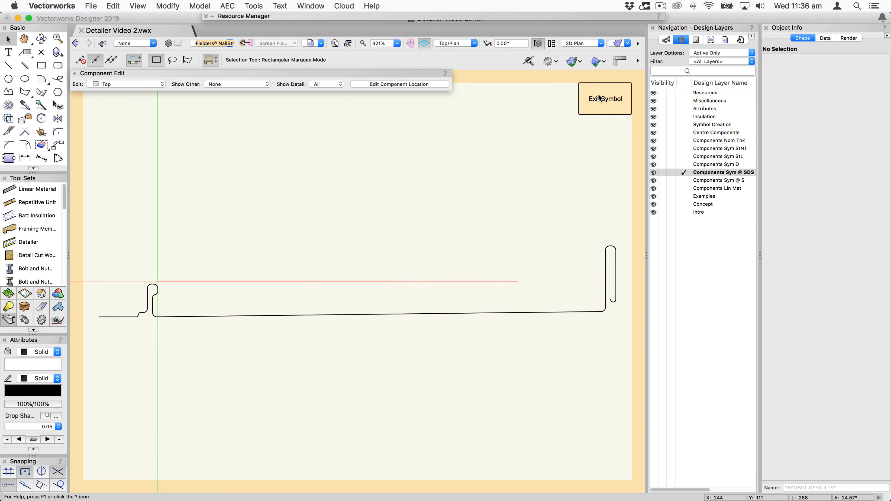
pyautogui.click(615, 247)
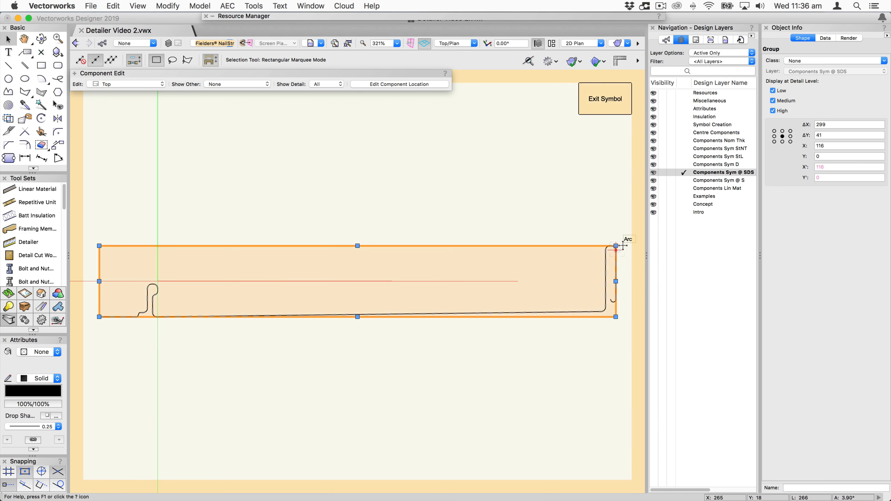
pyautogui.click(813, 156)
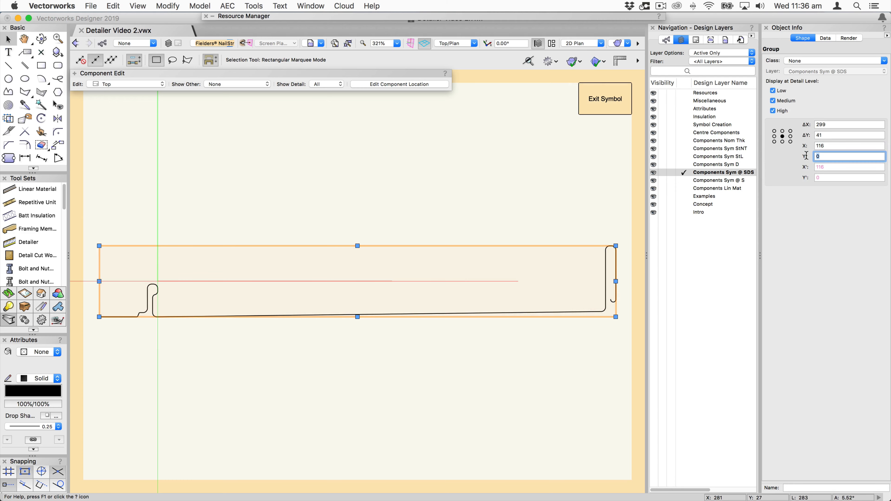
pyautogui.click(604, 102)
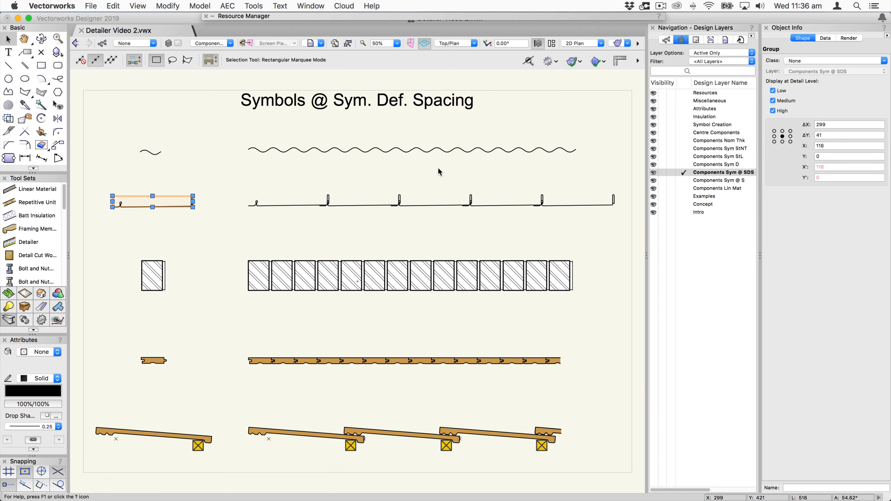
# Open the brick symbol's 2D geometry for editing and inspect the hatched brick rectangle and the mortar joint polyline.
pyautogui.click(151, 268)
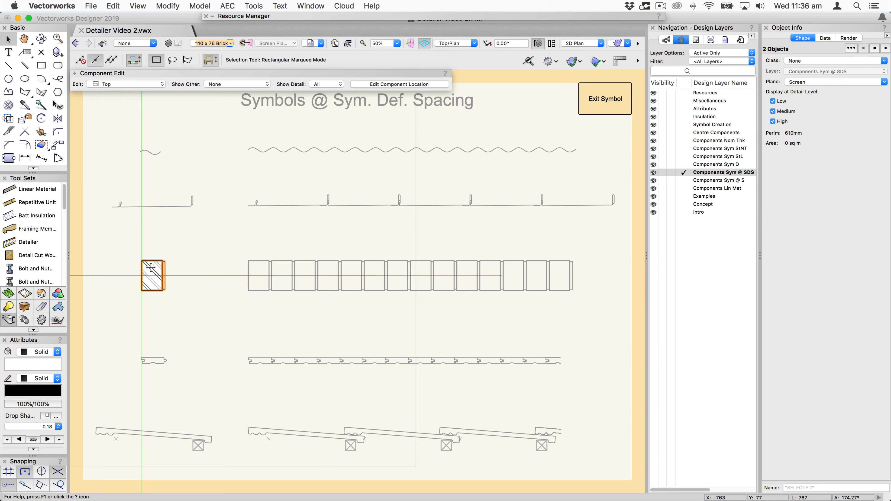
pyautogui.scroll(8, 136, 279)
pyautogui.click(217, 197)
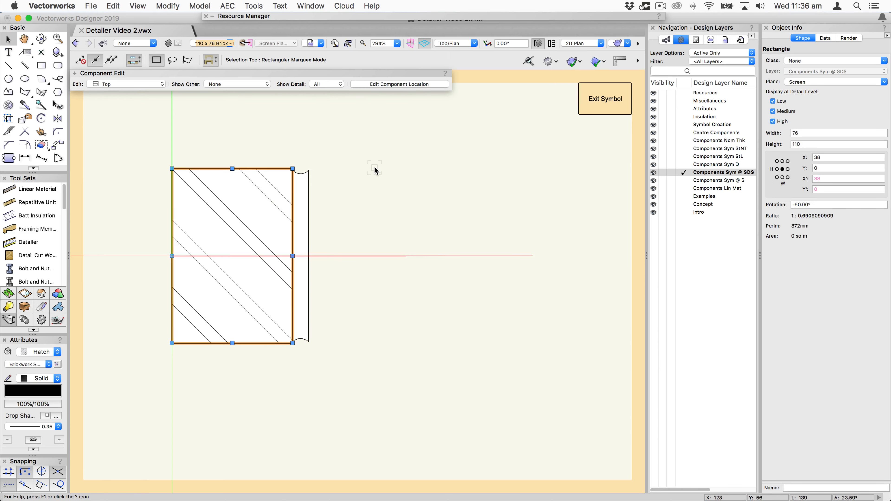
pyautogui.click(304, 179)
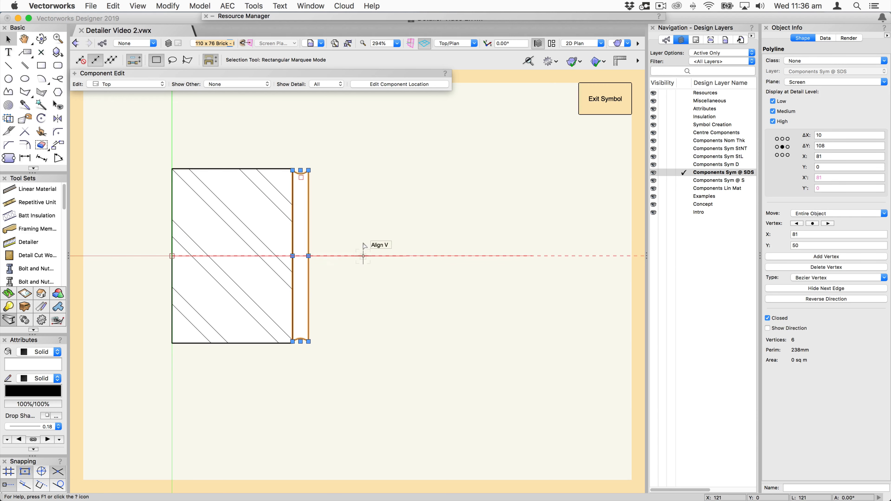
pyautogui.moveTo(368, 149)
pyautogui.mouseDown()
pyautogui.moveTo(160, 331)
pyautogui.moveTo(131, 376)
pyautogui.mouseUp()
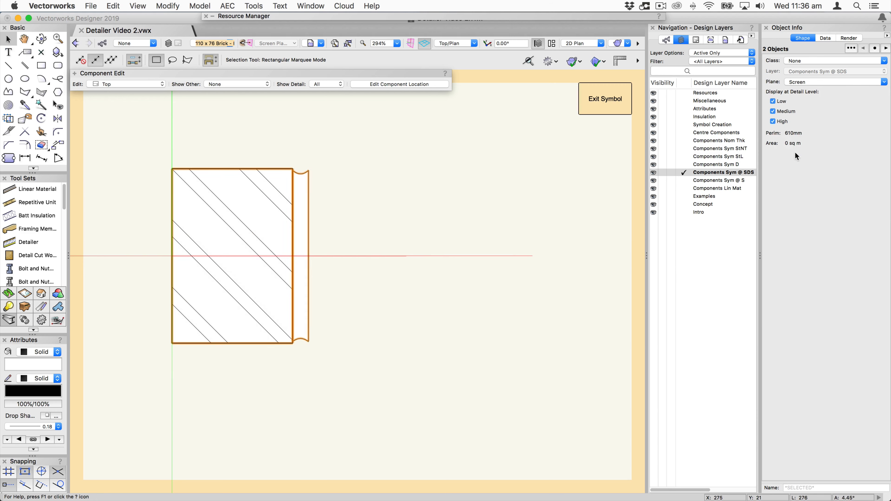
# Group the brick rectangle with its mortar joint, check the group's Y position and exit the symbol.
pyautogui.click(372, 236)
pyautogui.click(302, 231)
pyautogui.click(247, 231)
pyautogui.moveTo(147, 148); pyautogui.dragTo(381, 383)
pyautogui.press('super+g')
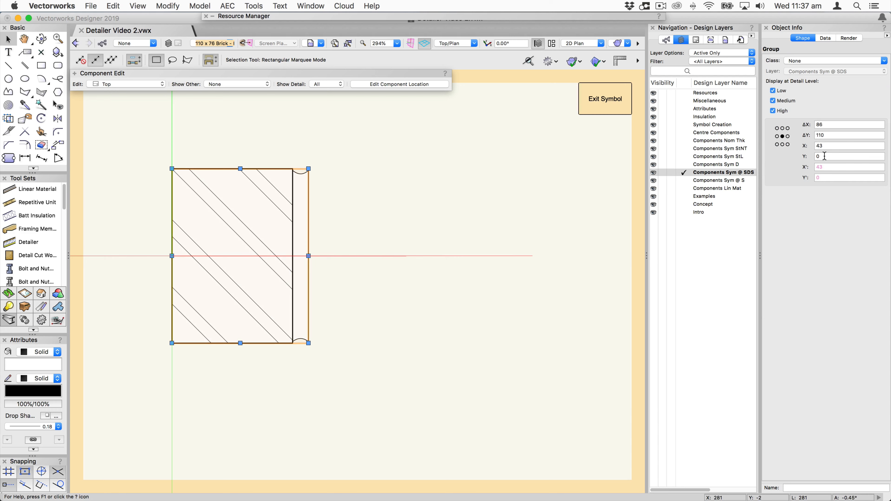
pyautogui.moveTo(824, 156); pyautogui.dragTo(804, 154)
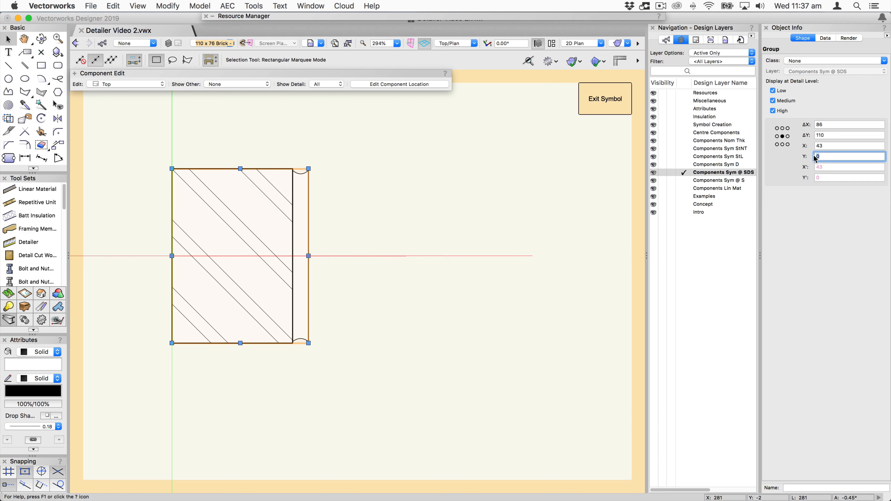
pyautogui.click(610, 99)
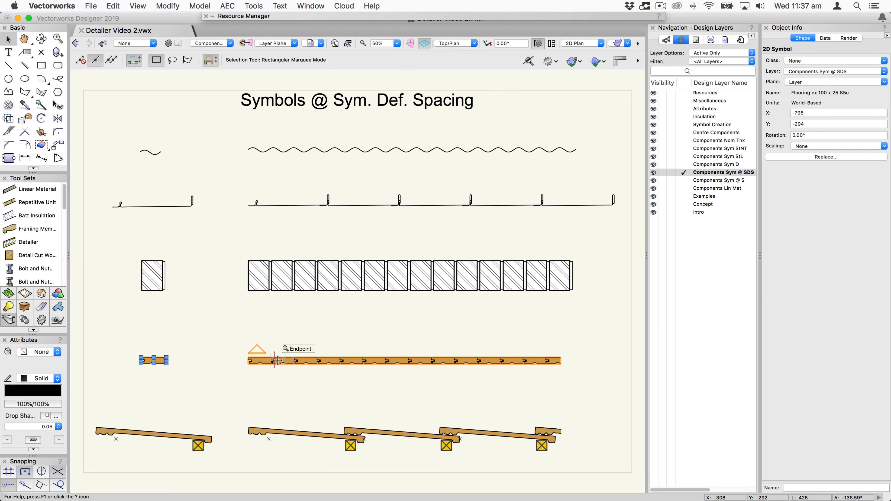
# Open the flooring board symbol's 2D geometry for editing and check the board polyline's size and Y position.
pyautogui.doubleClick(157, 356)
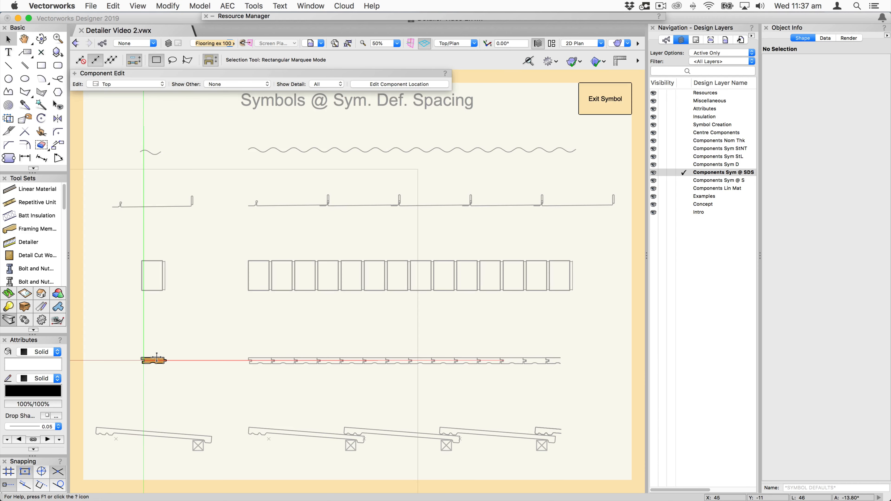
pyautogui.moveTo(127, 338); pyautogui.dragTo(218, 395)
pyautogui.press('super+6')
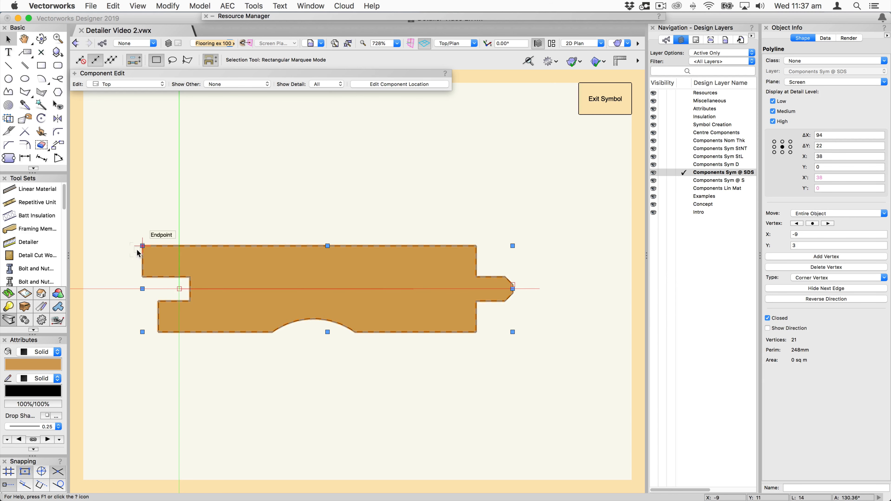
# Try a duplicate of the flooring board joined tongue to groove with the original, undo it and exit the symbol.
pyautogui.moveTo(142, 247); pyautogui.dragTo(476, 246)
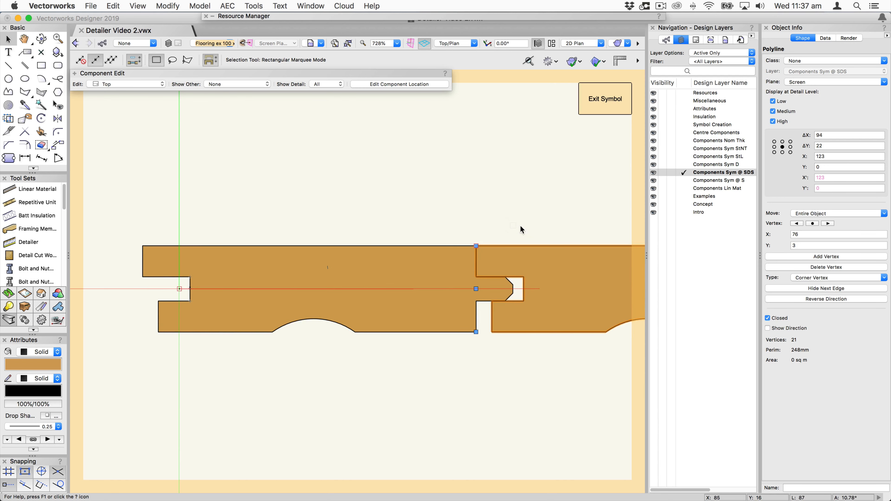
pyautogui.press('super+z')
pyautogui.click(600, 95)
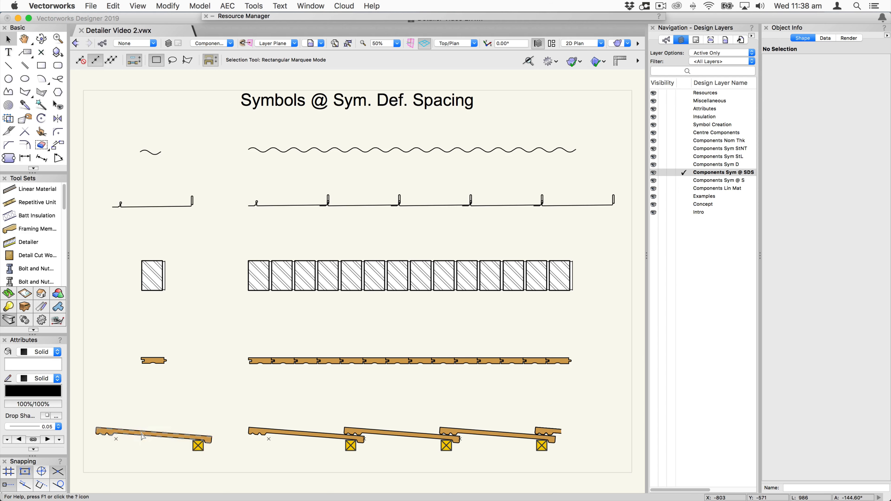
# Open the Boral Ceramic Artline SIDE roof tile symbol's 2D geometry for editing and check the group's size and Y position.
pyautogui.click(151, 433)
pyautogui.doubleClick(152, 433)
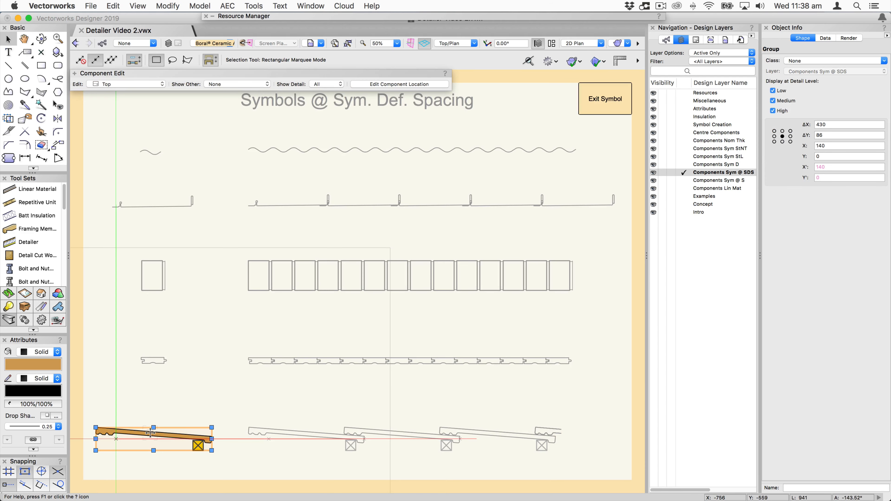
pyautogui.press('super+4')
pyautogui.click(361, 366)
pyautogui.click(352, 261)
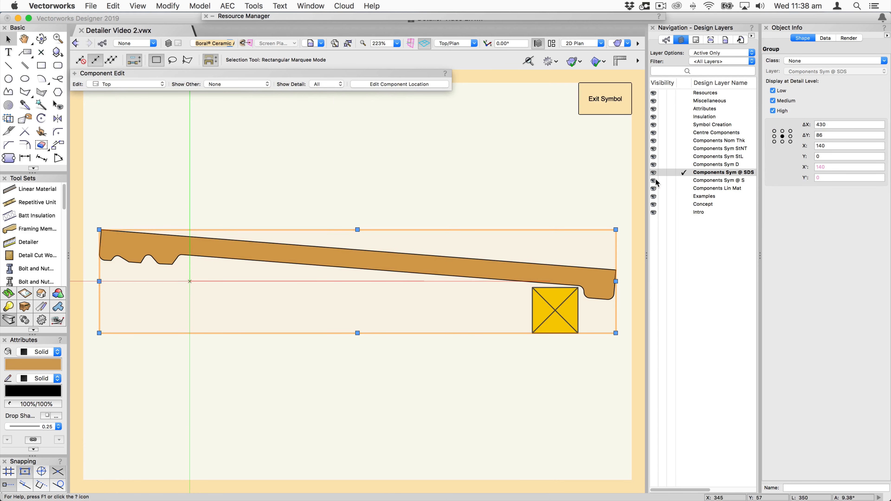
# Enter the roof tile group, inspect its top line, tile profile and batten symbol, and exit the group and the symbol.
pyautogui.press('super+bracketleft')
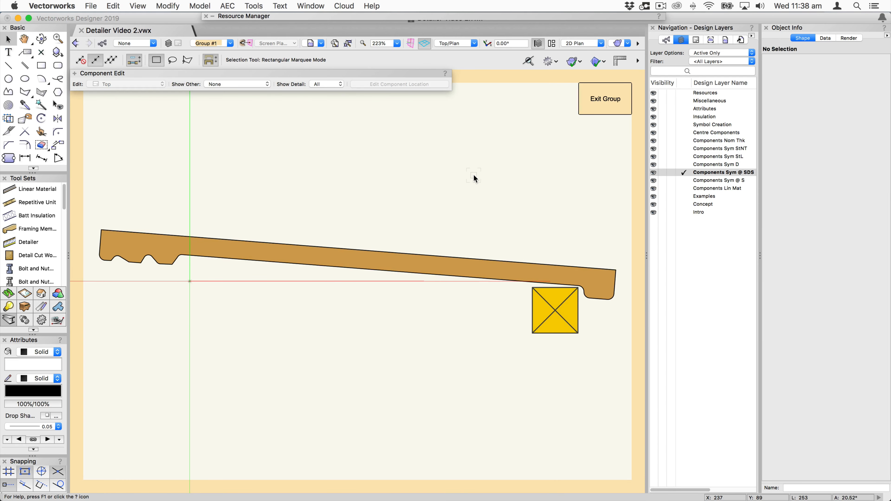
pyautogui.click(170, 237)
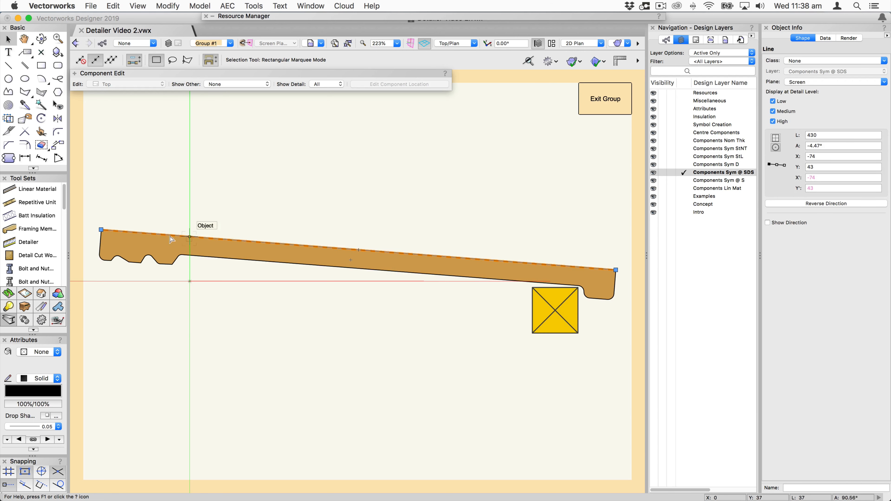
pyautogui.click(131, 247)
pyautogui.click(135, 231)
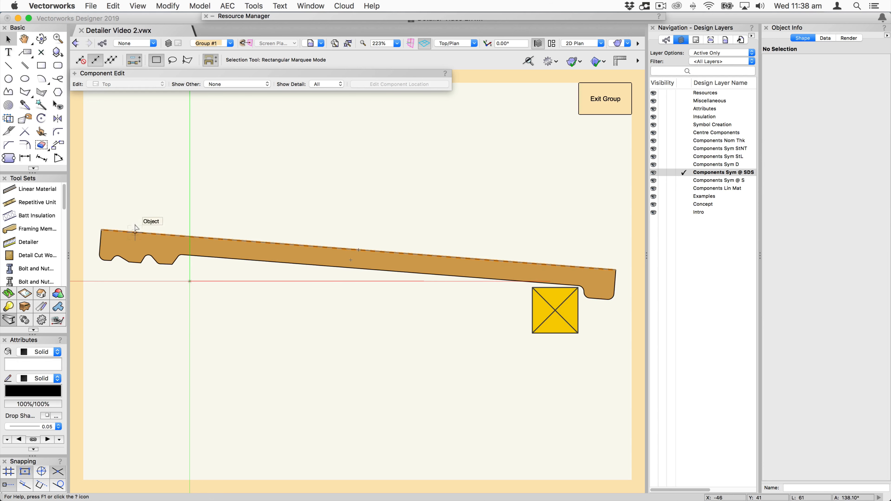
pyautogui.click(528, 61)
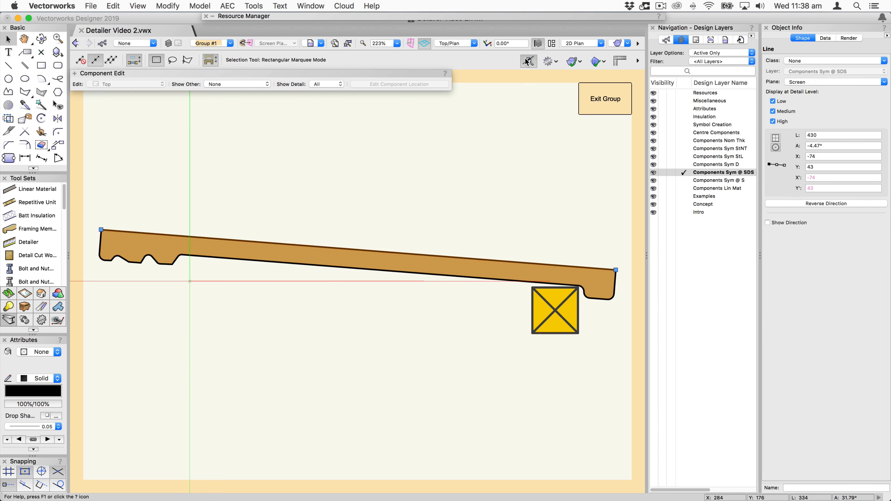
pyautogui.click(527, 61)
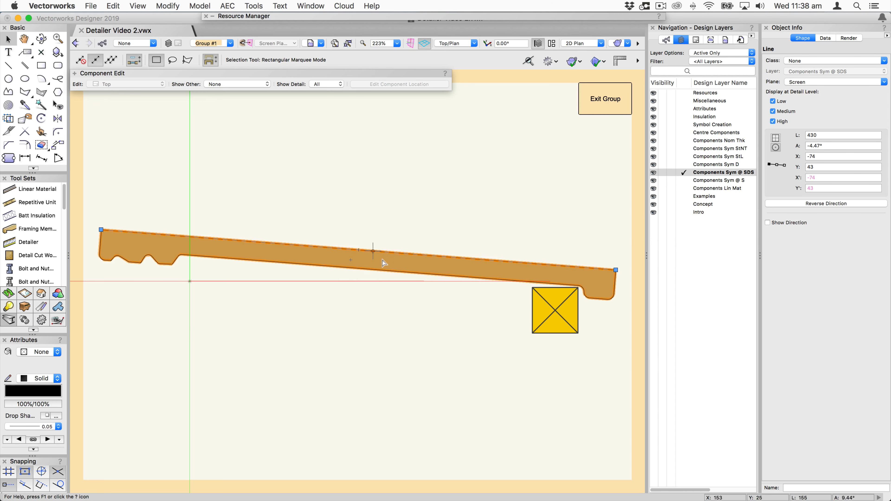
pyautogui.click(555, 311)
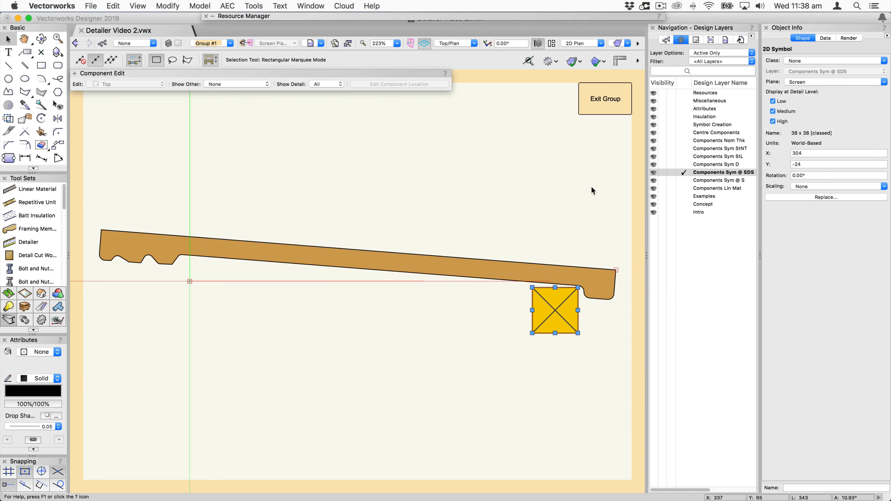
pyautogui.click(598, 101)
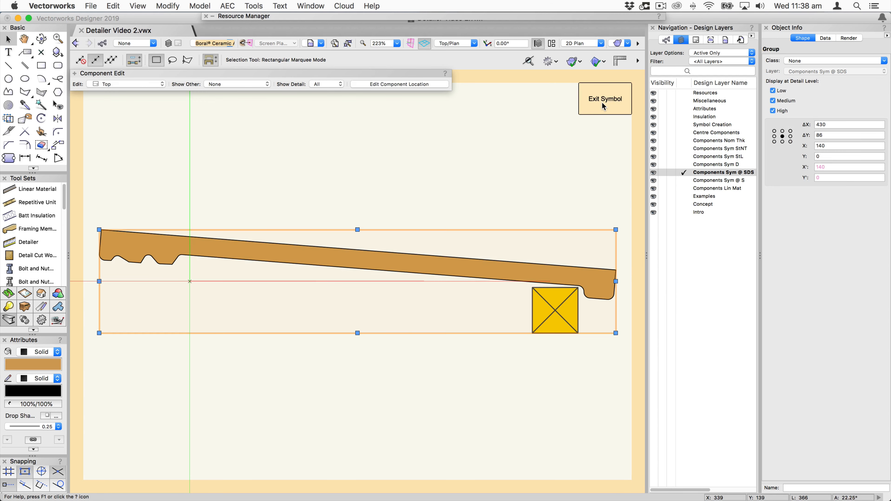
pyautogui.click(601, 102)
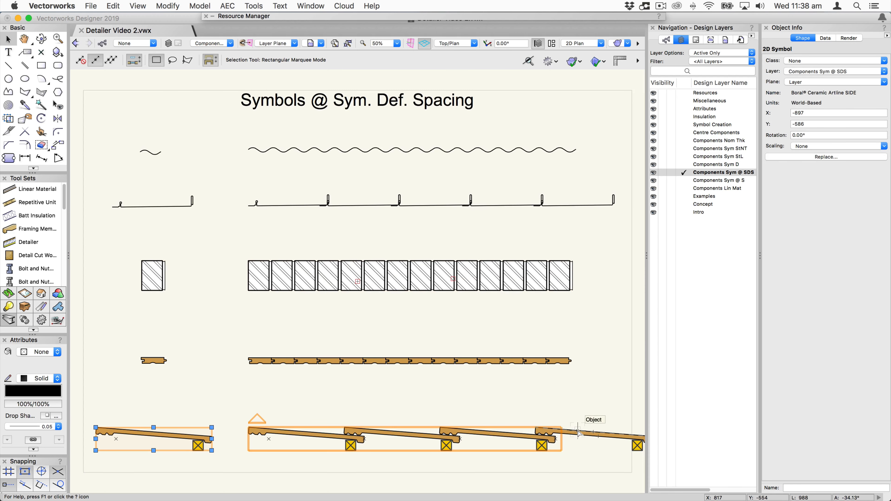
# Shorten the roof tile Detailer to about 876 mm and the flooring Detailer to about 777 mm, finely adjusting the flooring's end point.
pyautogui.click(567, 435)
pyautogui.moveTo(562, 450); pyautogui.dragTo(484, 451)
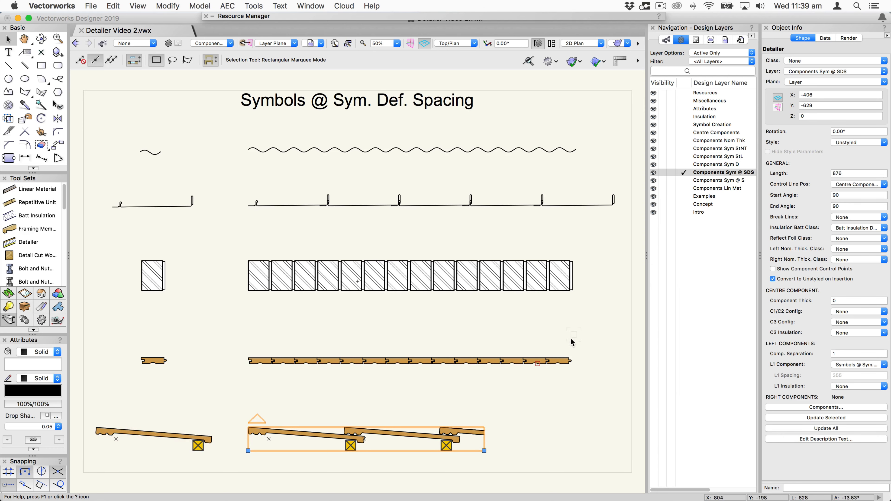
pyautogui.click(562, 363)
pyautogui.moveTo(571, 364); pyautogui.dragTo(514, 364)
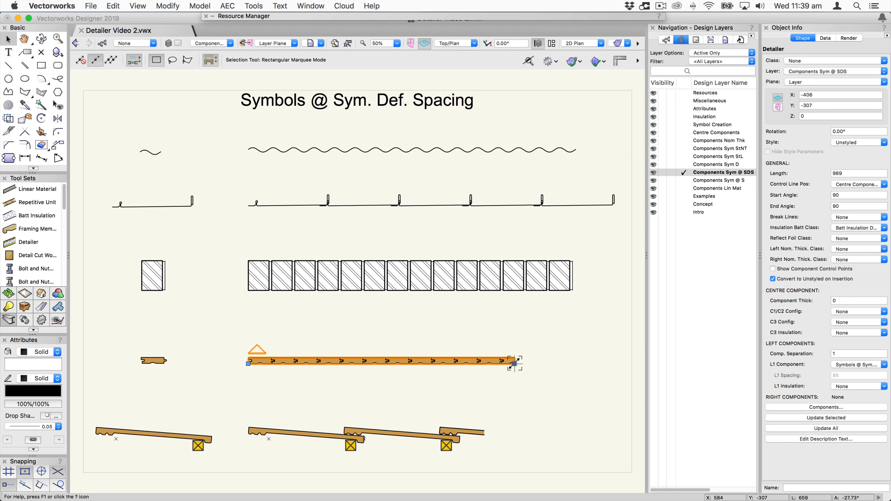
pyautogui.moveTo(515, 364); pyautogui.dragTo(509, 364)
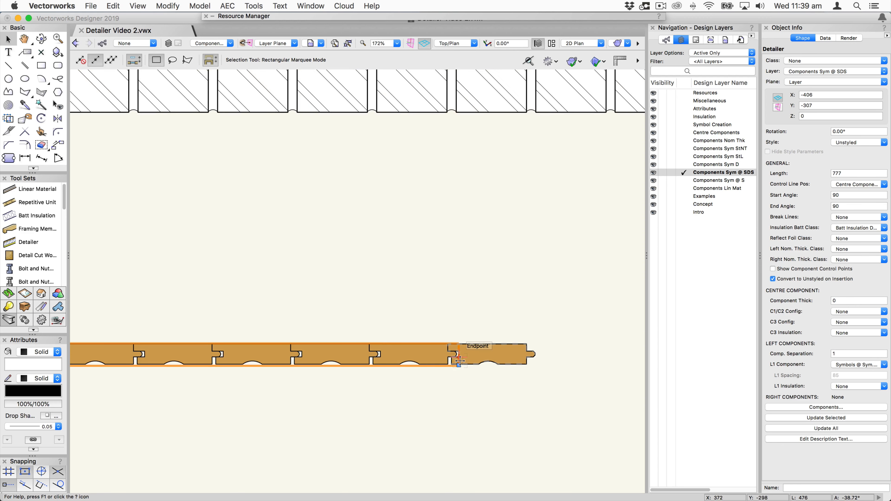
pyautogui.scroll(3, 460, 360)
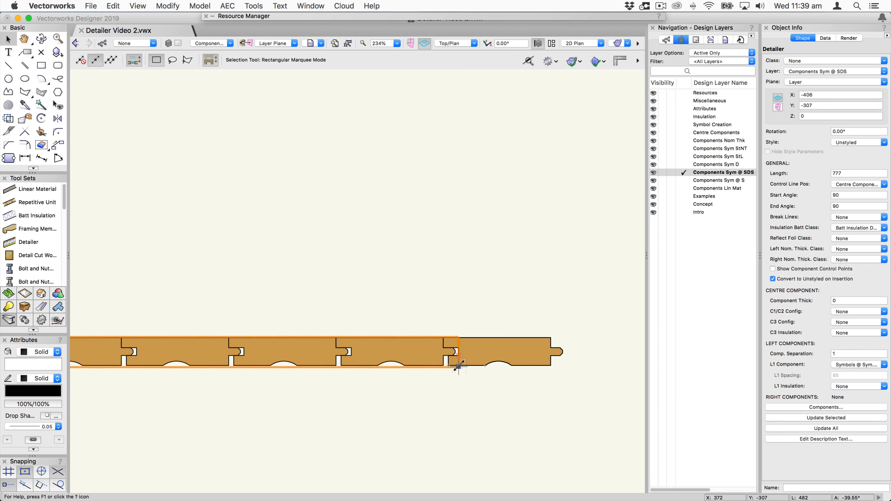
pyautogui.moveTo(459, 366); pyautogui.dragTo(468, 365)
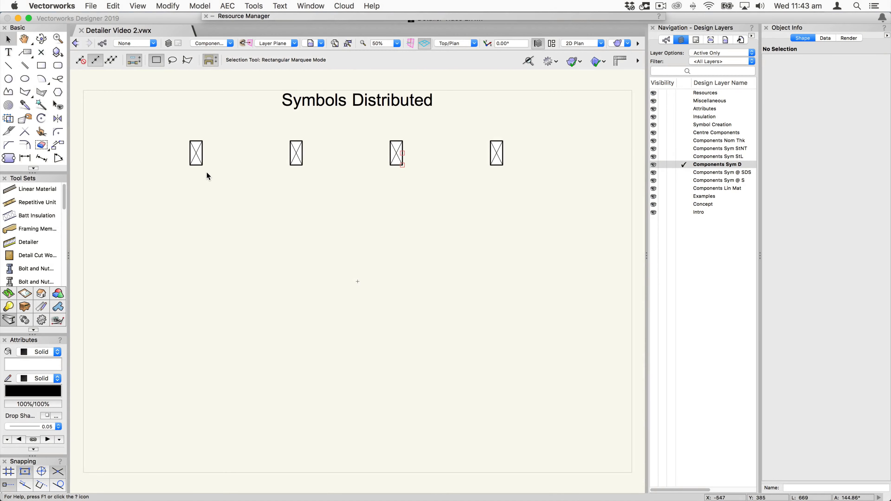
# Lengthen the Symbols Distributed Detailer on the Components Sym D layer in two stages, to about 1473 mm and about 1591 mm.
pyautogui.click(197, 152)
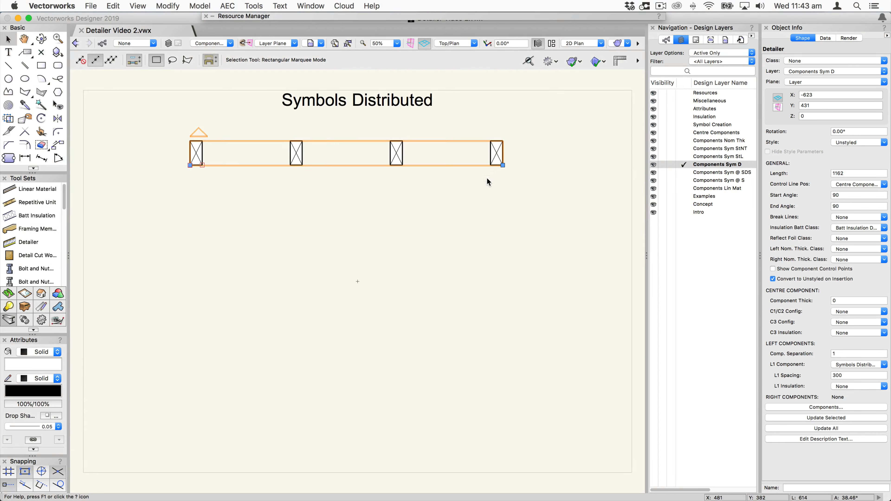
pyautogui.moveTo(503, 165); pyautogui.dragTo(586, 165)
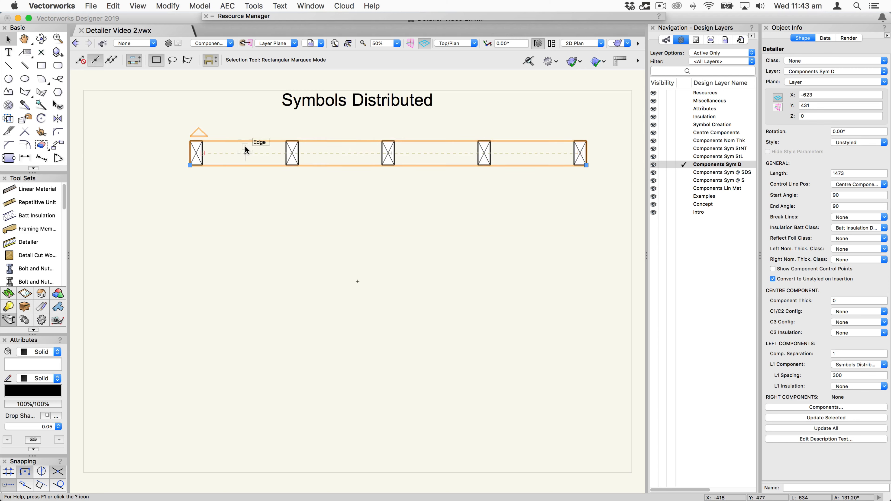
pyautogui.moveTo(586, 165); pyautogui.dragTo(618, 165)
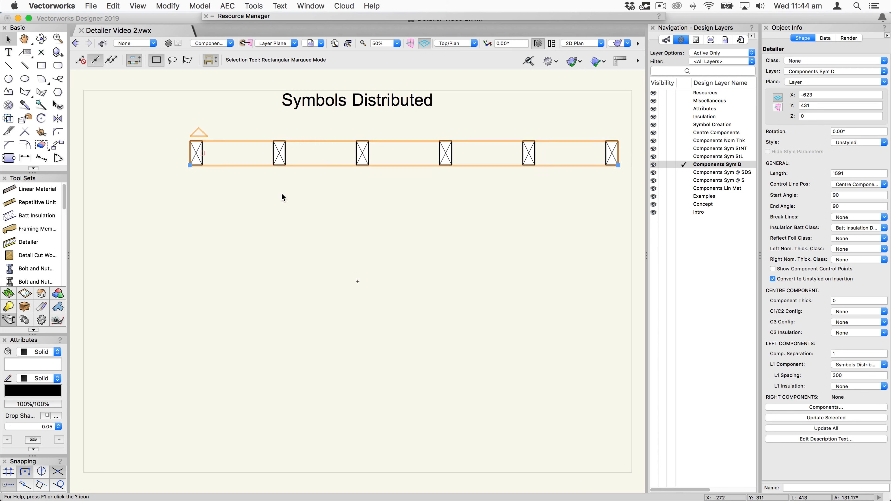
# Set the L1 Spacing of the Symbols Distributed Detailer to 200.
pyautogui.doubleClick(842, 374)
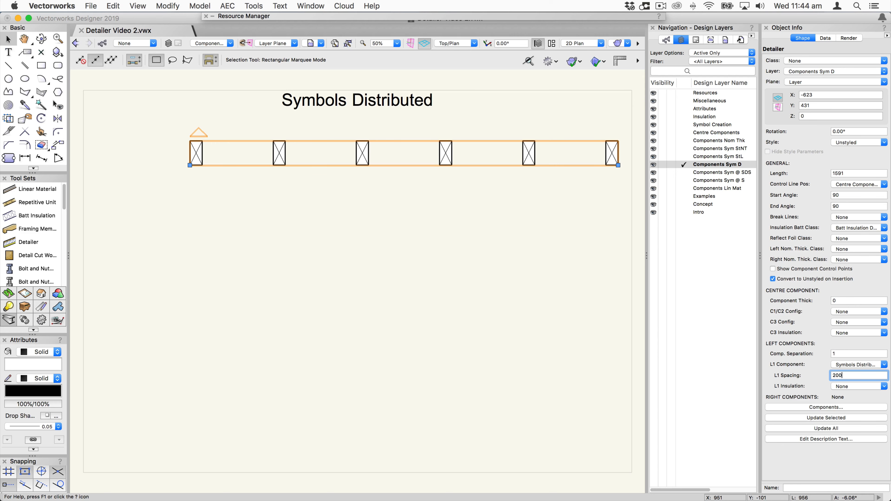
pyautogui.write('200')
pyautogui.press('Return')
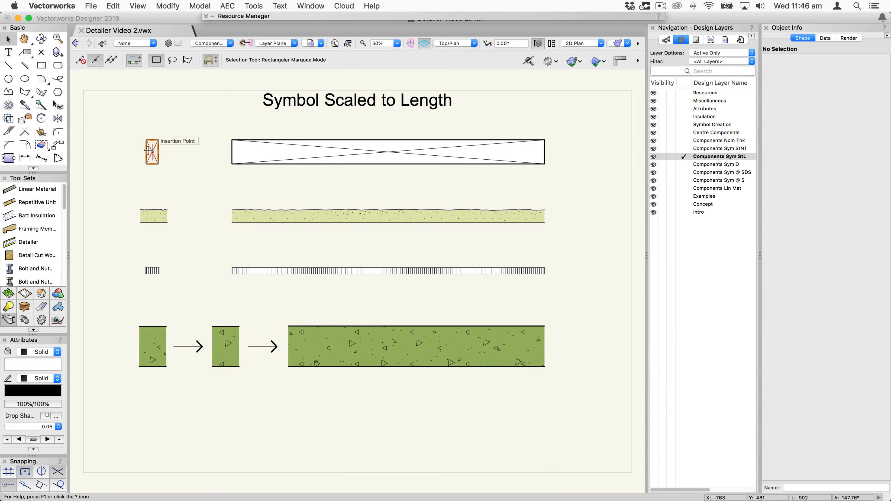
# Try stretching the 90 x 45 timber symbol horizontally to a scale factor of about 4.96, allowing instance scaling, and undo the resize.
pyautogui.click(155, 150)
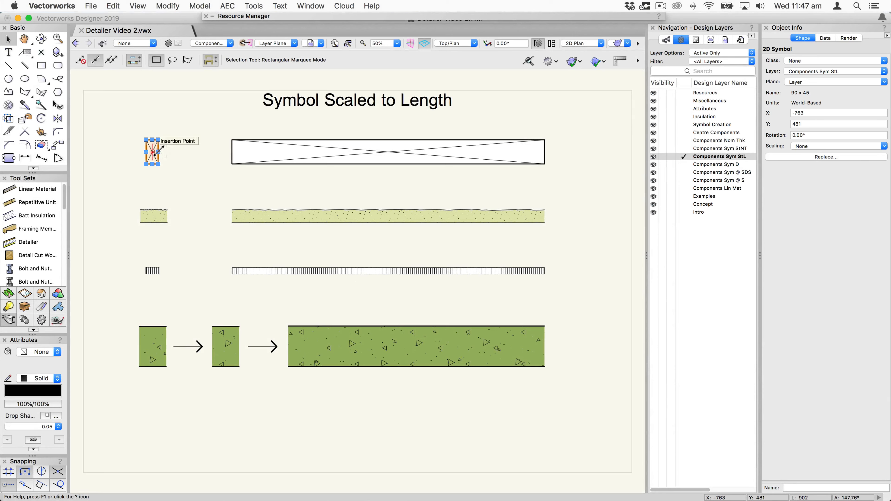
pyautogui.moveTo(159, 152); pyautogui.dragTo(159, 153)
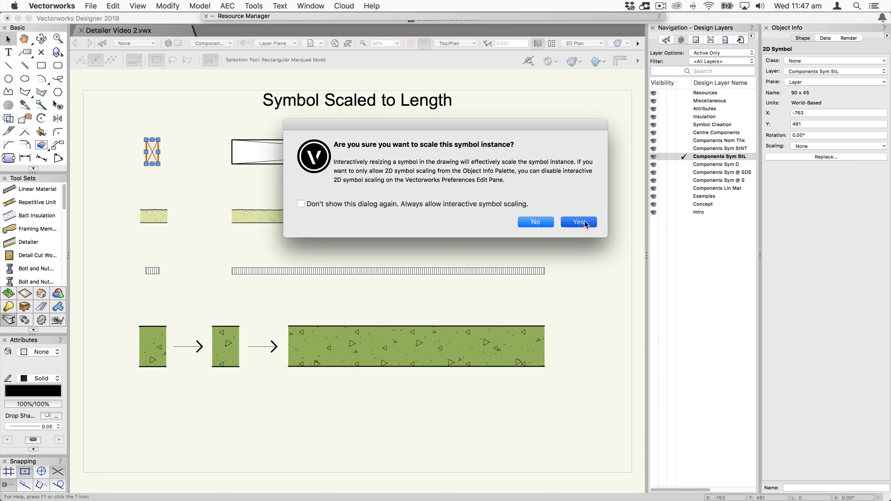
pyautogui.click(579, 222)
pyautogui.click(206, 151)
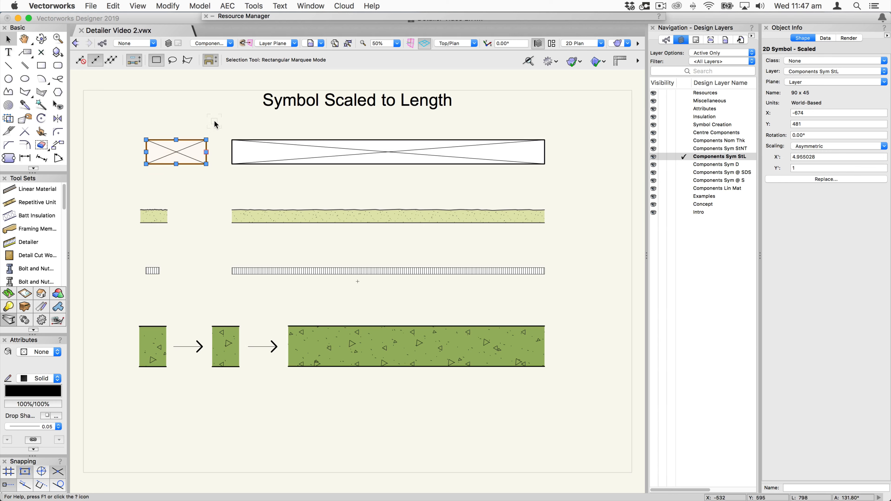
pyautogui.press('super+z')
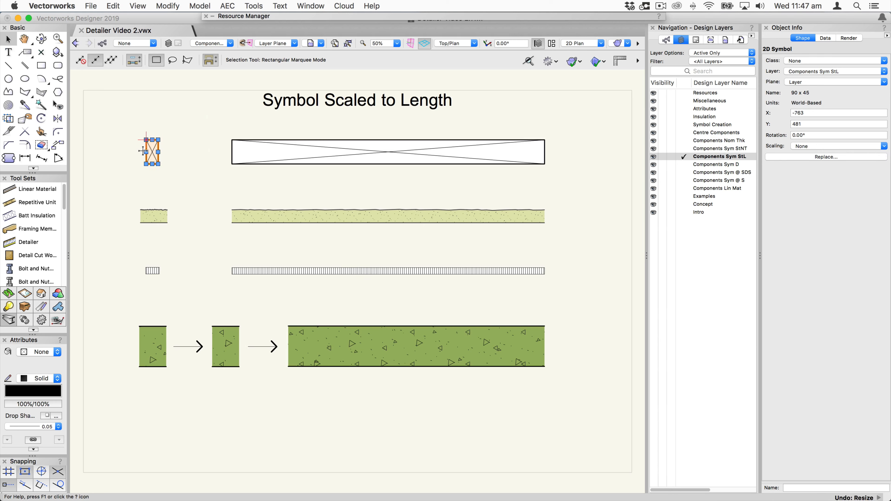
# Check the timber Detailer's settings and end points, and open the Render 2mm symbol's 2D components for editing.
pyautogui.click(248, 156)
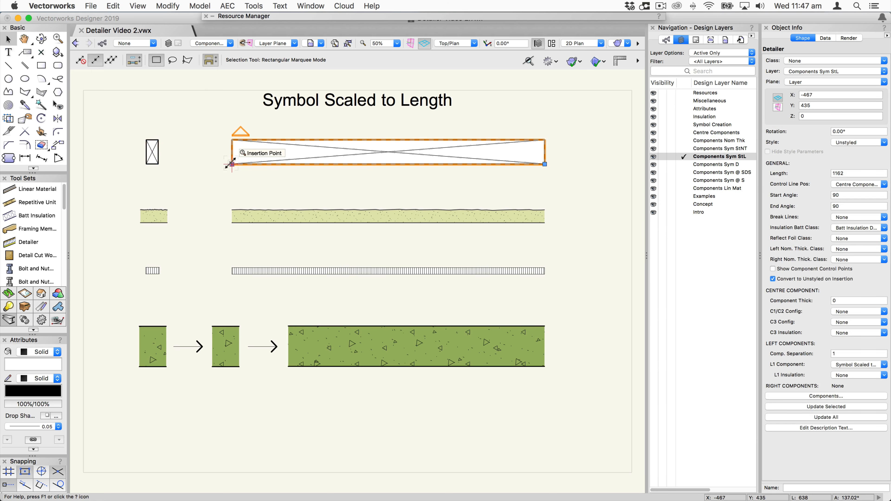
pyautogui.click(549, 168)
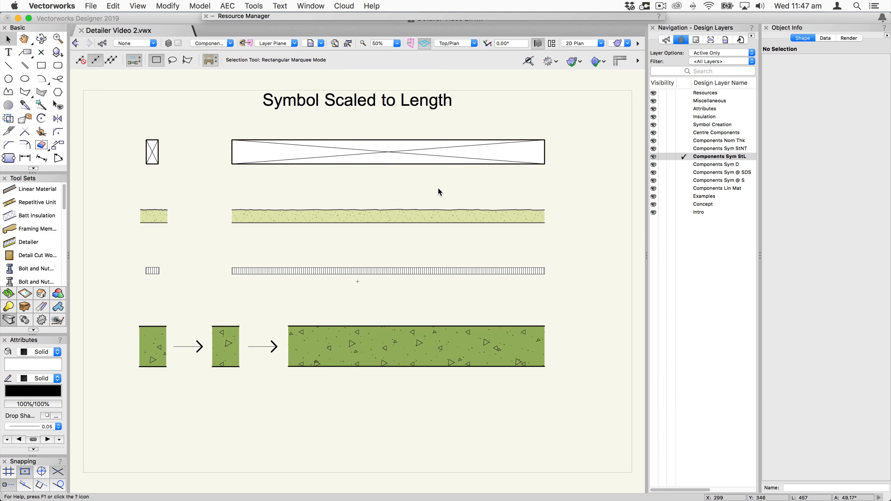
pyautogui.click(155, 217)
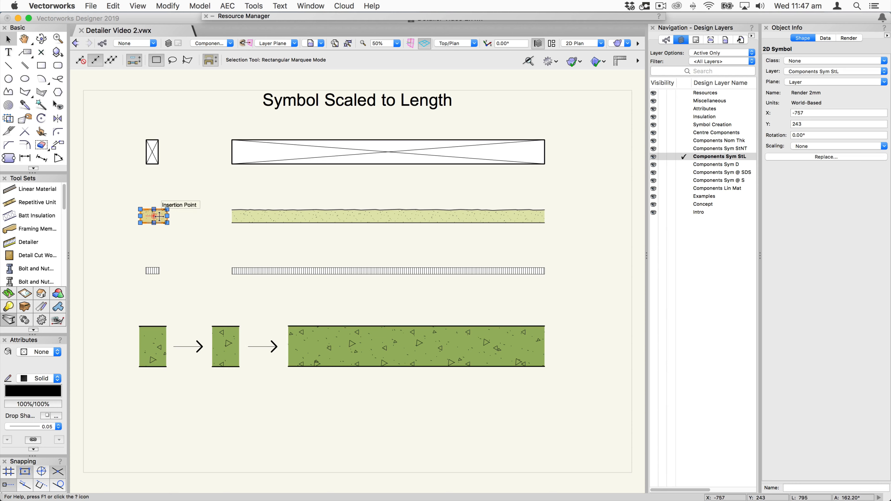
pyautogui.doubleClick(158, 217)
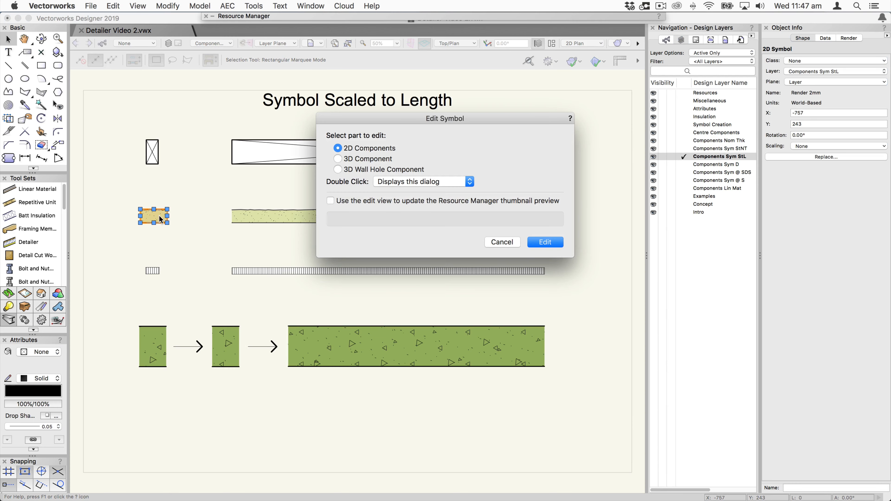
pyautogui.click(548, 241)
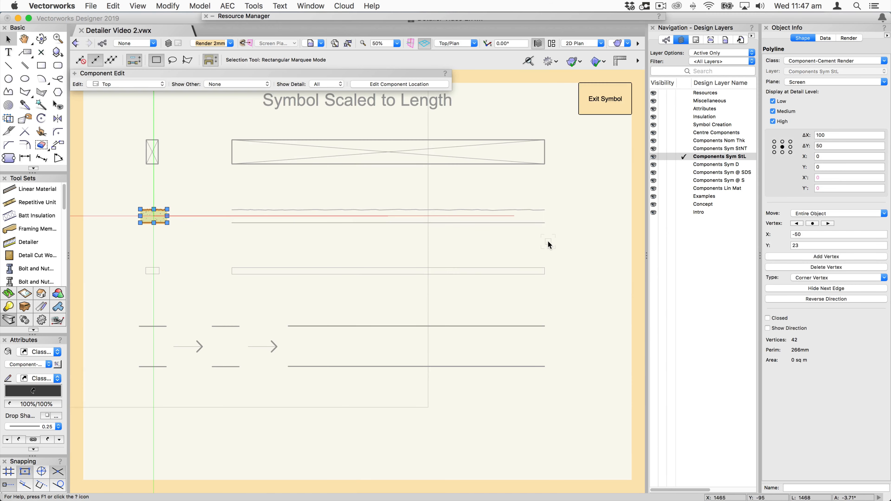
pyautogui.press('super+6')
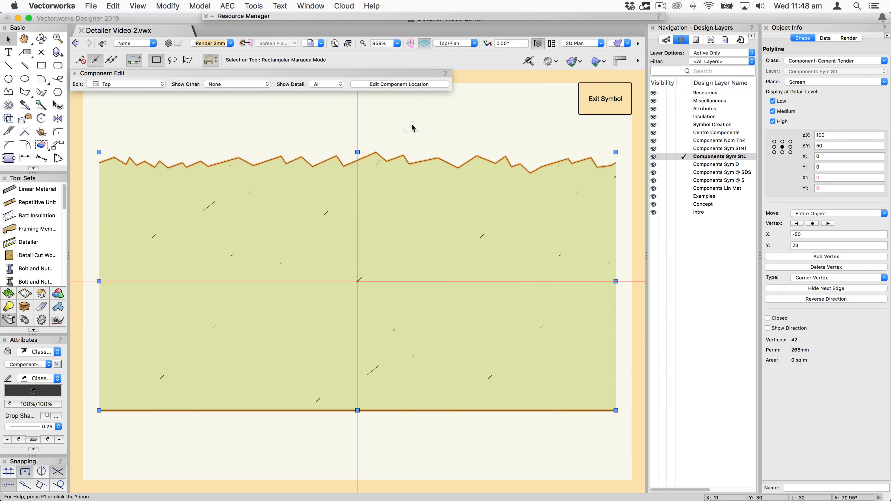
# Check the render polyline's centre X and Y position inside the Render 2mm symbol.
pyautogui.click(412, 127)
pyautogui.click(410, 203)
pyautogui.click(825, 167)
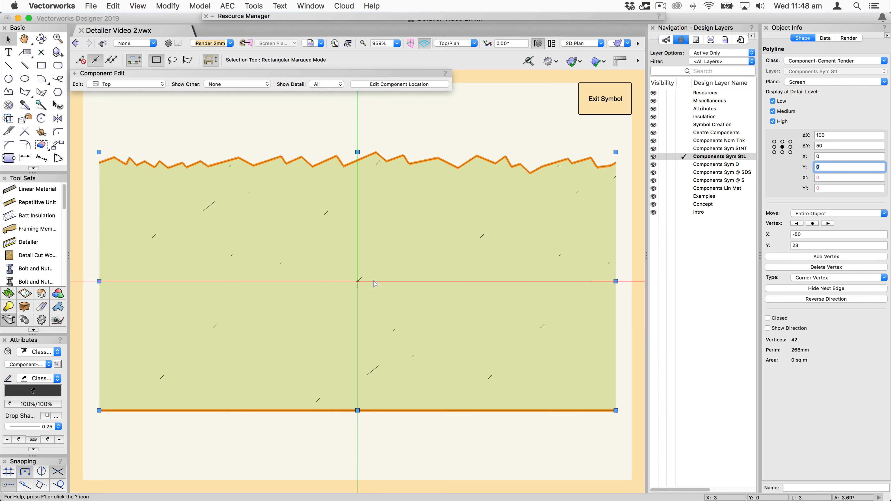
pyautogui.click(821, 156)
pyautogui.click(821, 166)
pyautogui.click(160, 121)
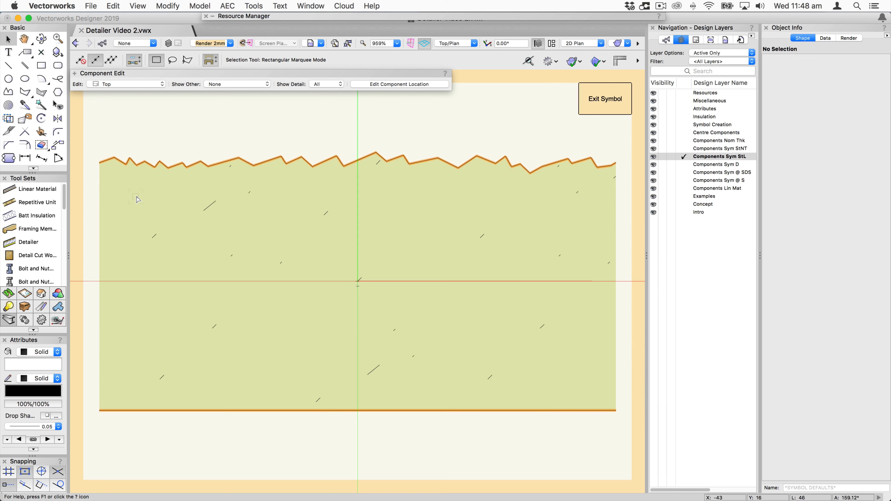
# Reveal the render polyline's right edge with the Reshape tool's Hide or Show Edges mode, hide it again, and exit the symbol.
pyautogui.click(140, 190)
pyautogui.click(22, 120)
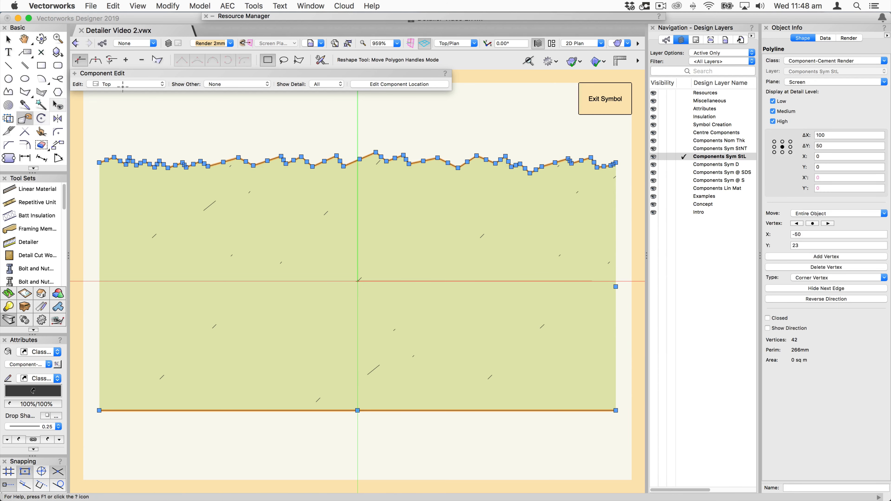
pyautogui.click(157, 61)
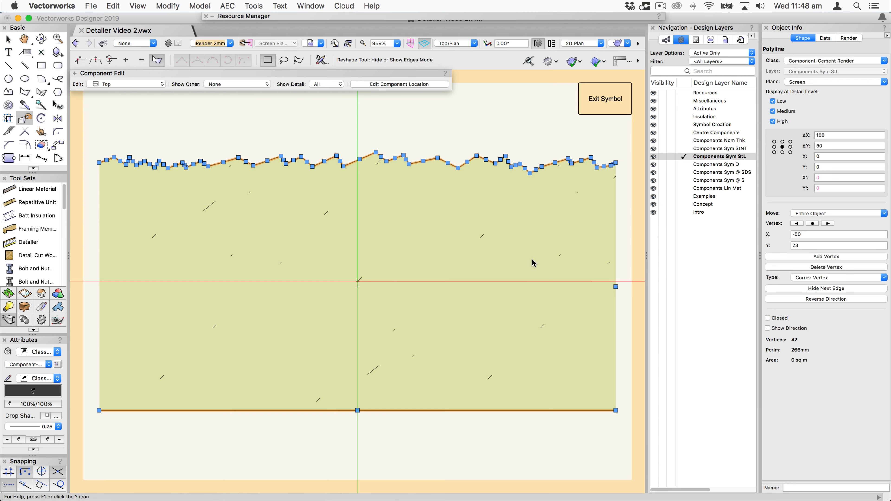
pyautogui.click(615, 286)
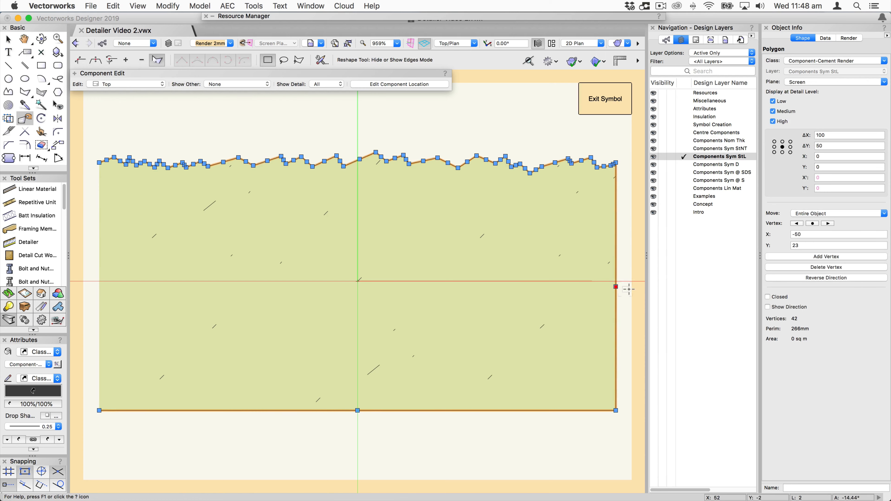
pyautogui.click(616, 287)
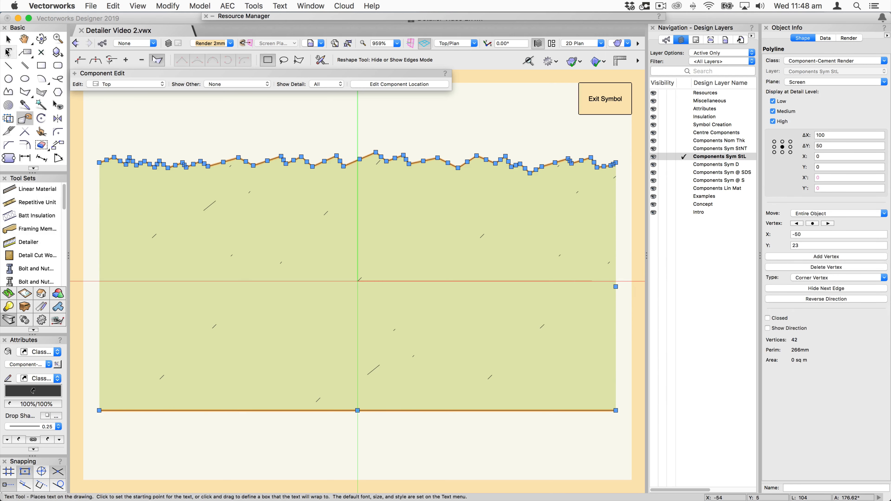
pyautogui.click(7, 41)
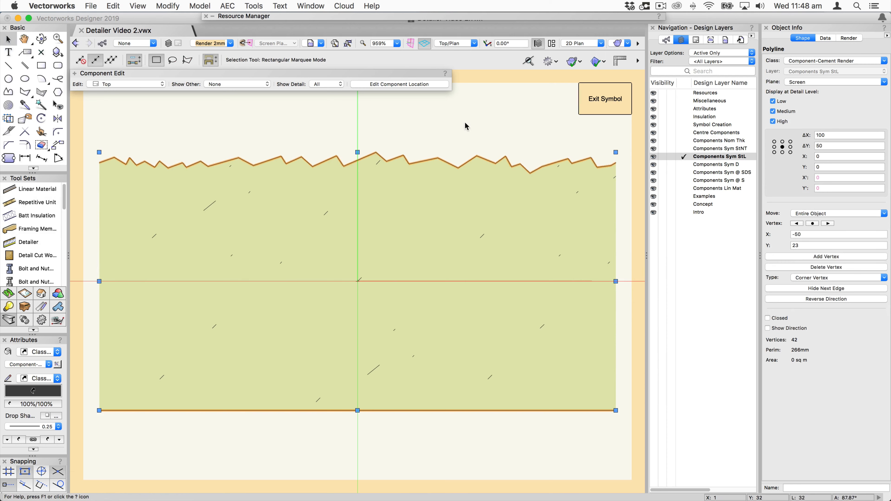
pyautogui.click(610, 106)
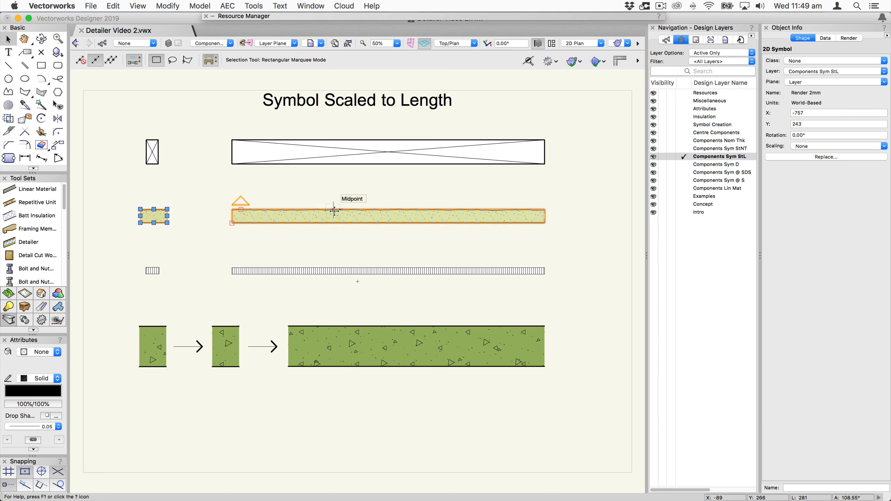
# Inspect the render Detailer's wavy surface and lengthen that Detailer to about 1229 mm.
pyautogui.scroll(5, 335, 211)
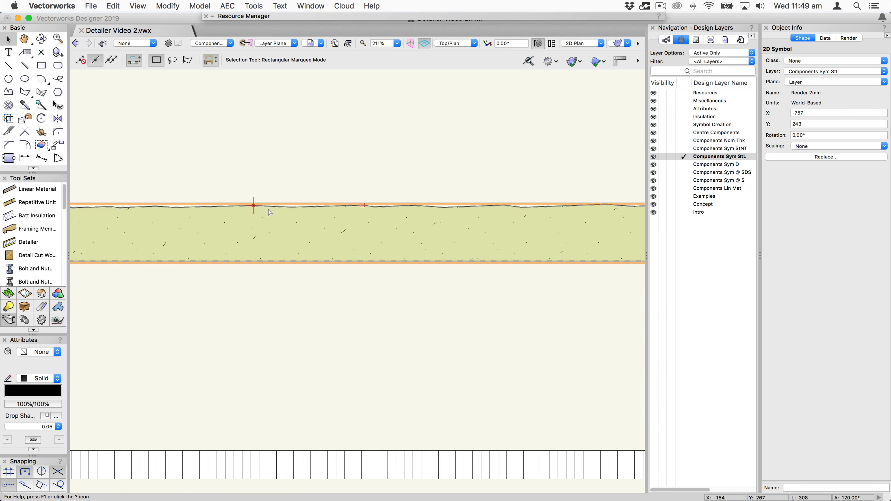
pyautogui.scroll(-4, 324, 223)
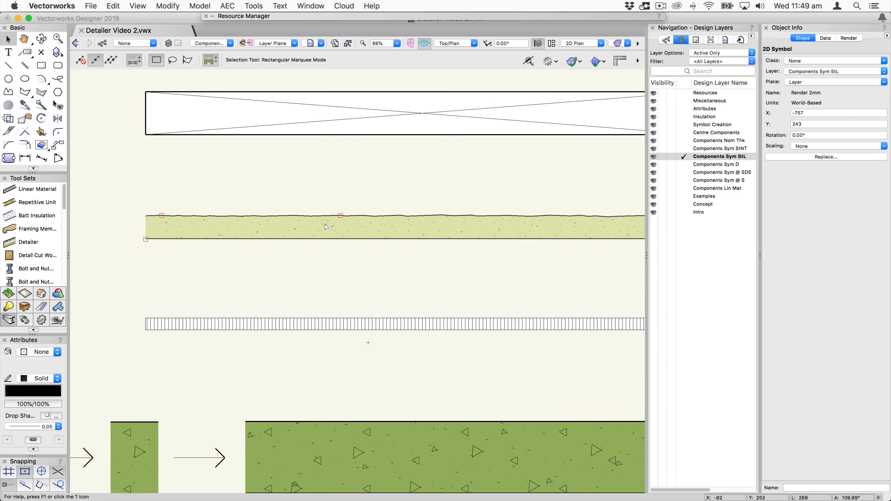
pyautogui.scroll(-1, 325, 226)
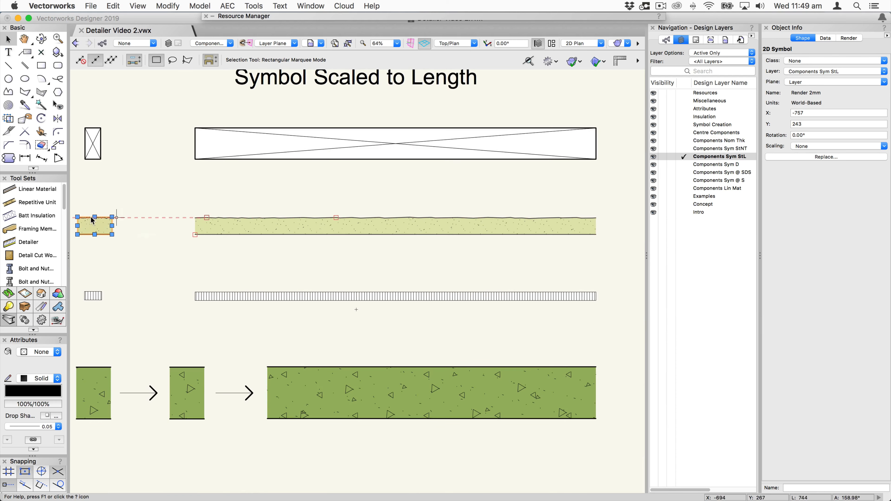
pyautogui.click(260, 225)
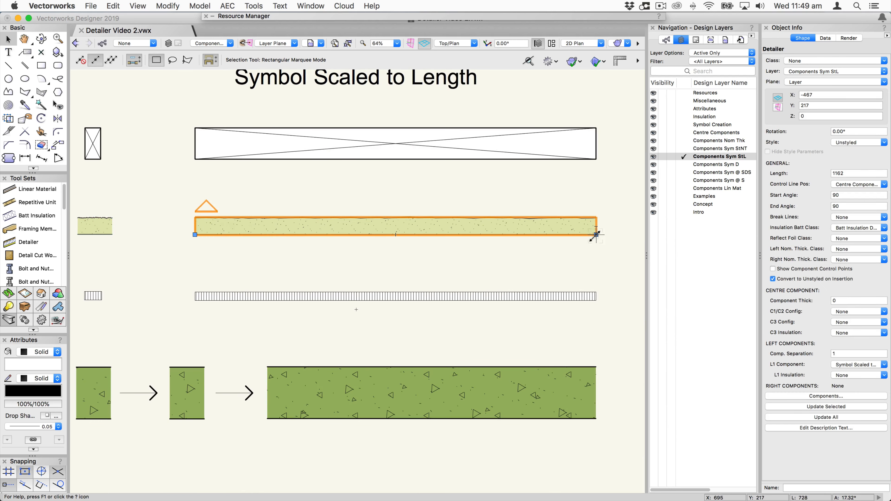
pyautogui.moveTo(596, 235); pyautogui.dragTo(619, 234)
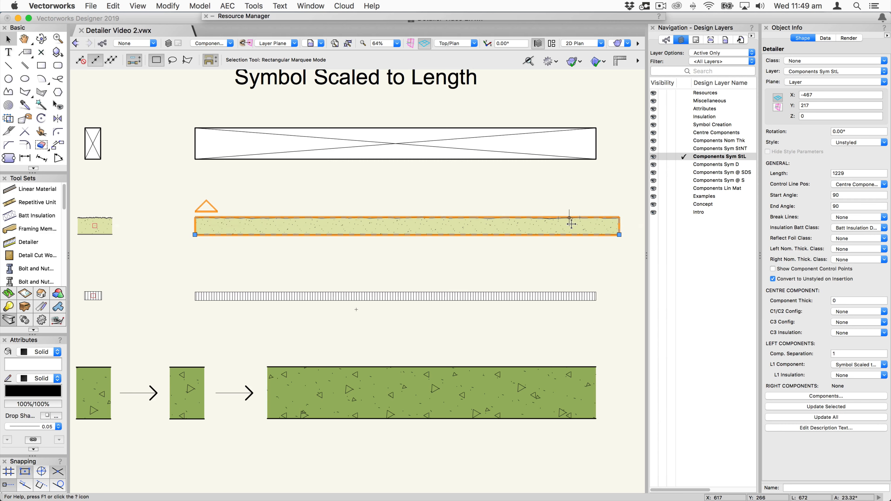
# Examine the vertically lined symbol, its matching Detailer, and the first hatched concrete polyline up close.
pyautogui.click(93, 296)
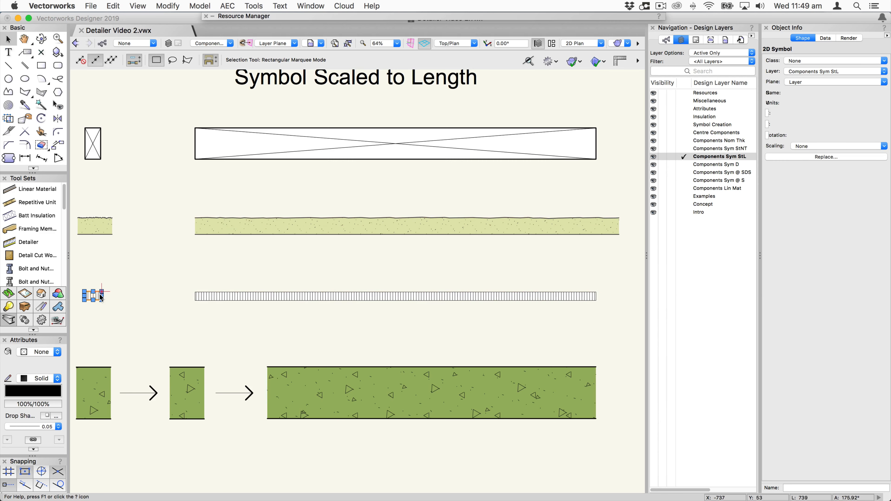
pyautogui.click(232, 301)
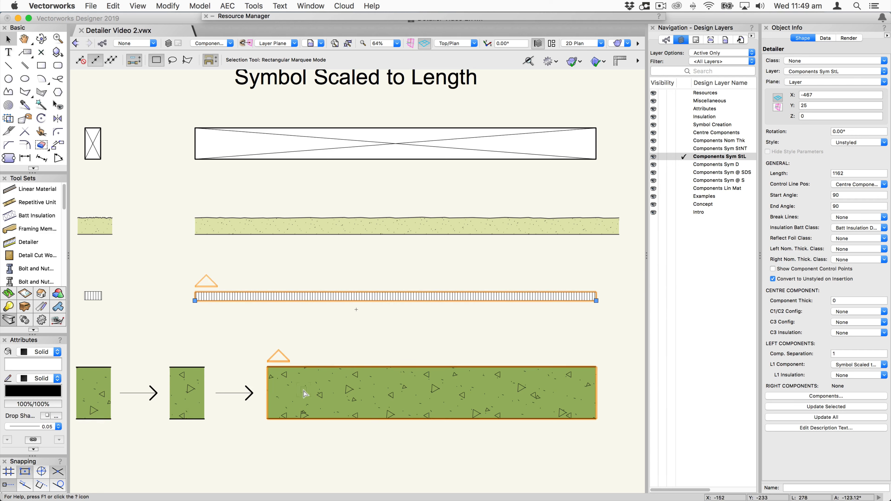
pyautogui.click(91, 389)
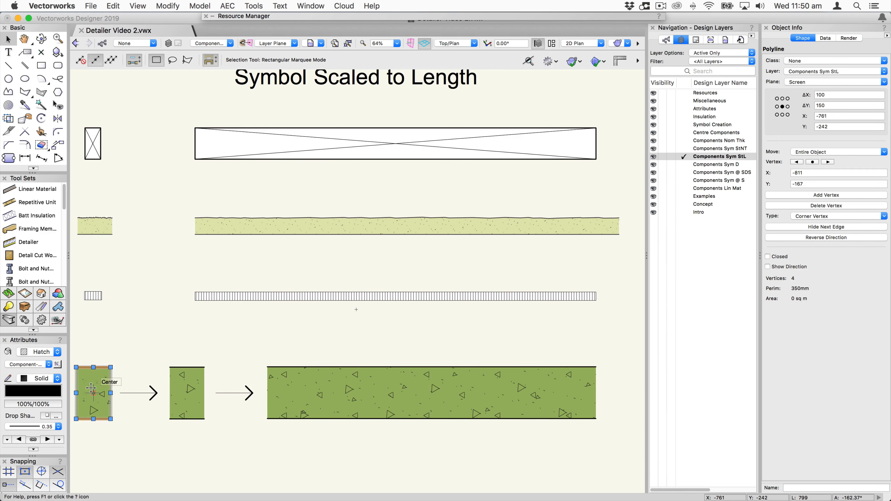
pyautogui.press('super+4')
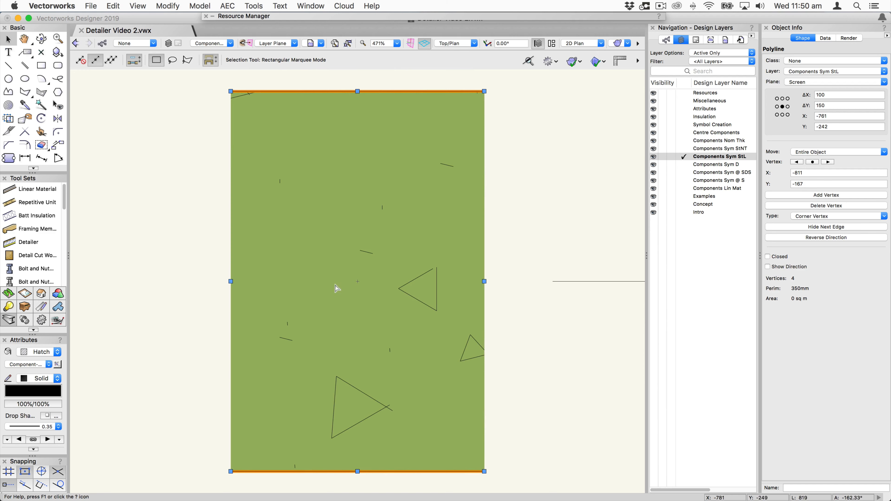
pyautogui.scroll(-3, 334, 184)
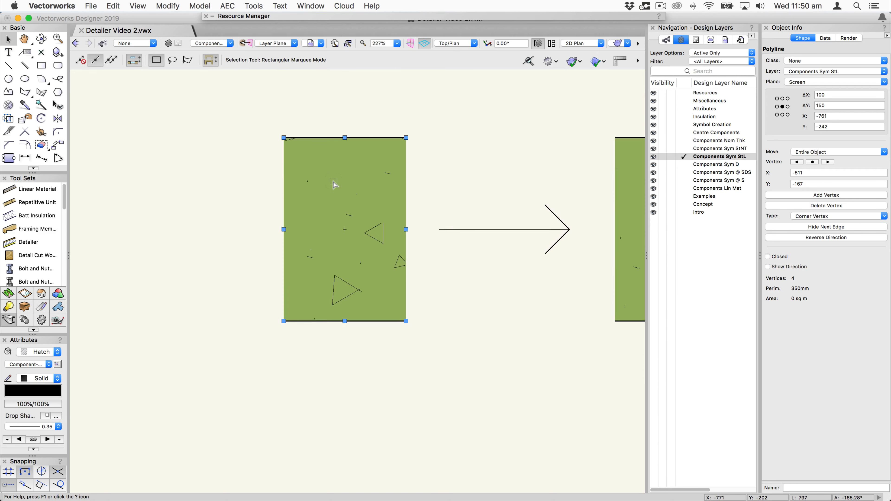
pyautogui.scroll(-3, 335, 184)
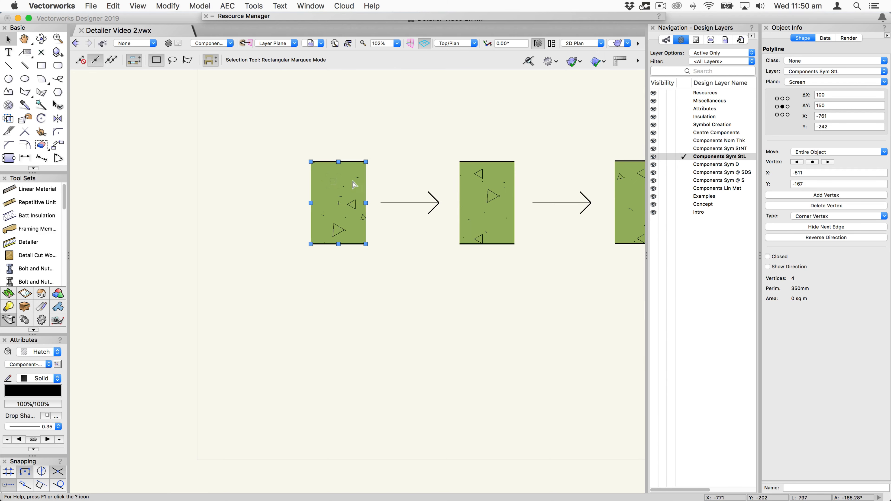
# Open the Concrete Monolithic 150 symbol's 2D components, check the polyline's centre position, and exit the symbol.
pyautogui.click(495, 202)
pyautogui.doubleClick(501, 203)
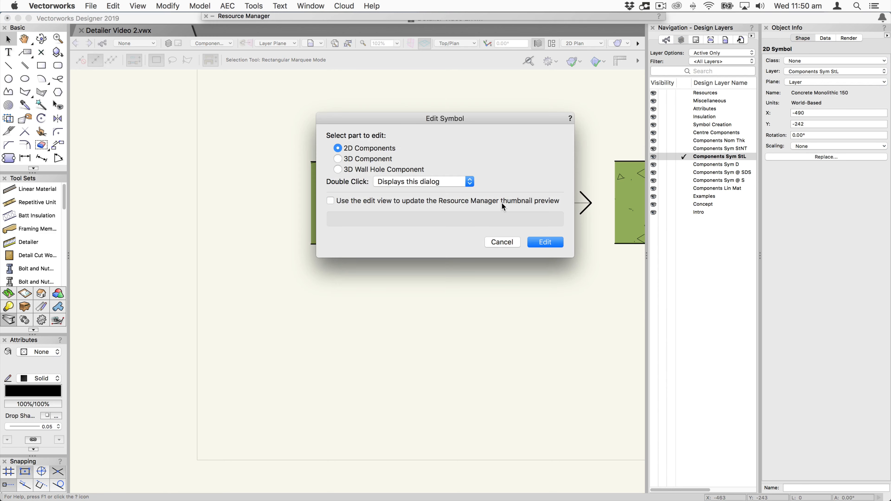
pyautogui.click(545, 243)
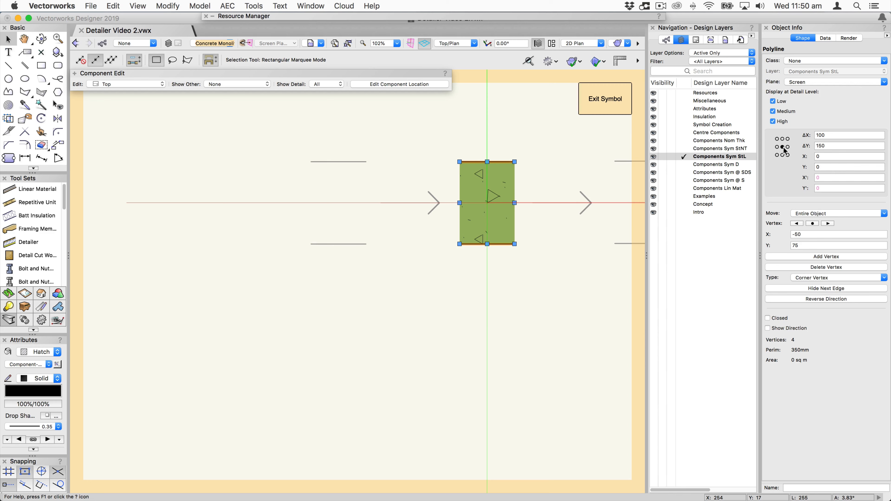
pyautogui.click(814, 157)
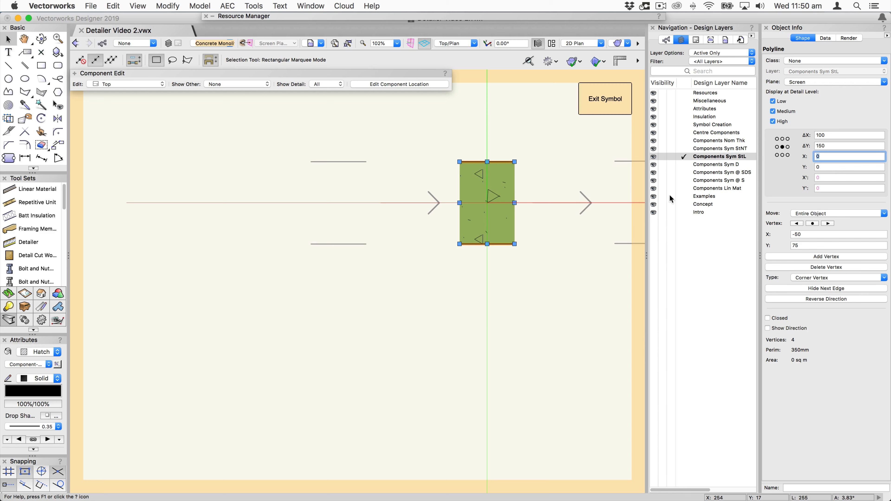
pyautogui.click(569, 205)
pyautogui.click(605, 99)
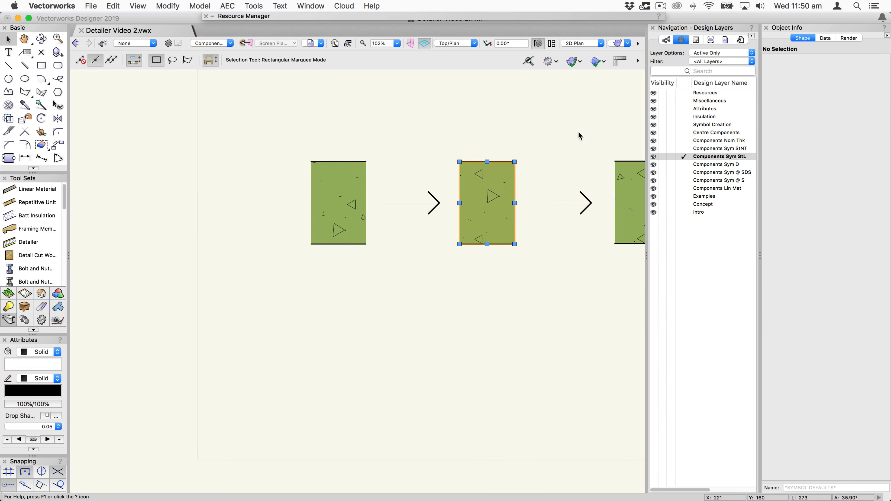
# Lengthen the concrete Detailer made from the Concrete Monolithic 150 symbol to about 1190 mm.
pyautogui.hscroll(5, 577, 193)
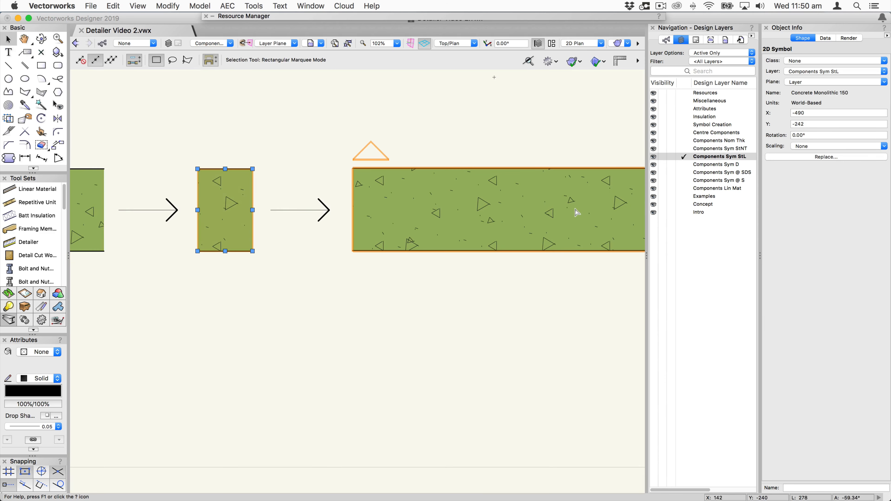
pyautogui.scroll(-6, 490, 227)
pyautogui.moveTo(535, 230)
pyautogui.mouseDown(button='middle')
pyautogui.moveTo(537, 221)
pyautogui.moveTo(339, 235)
pyautogui.mouseUp(button='middle')
pyautogui.click(469, 226)
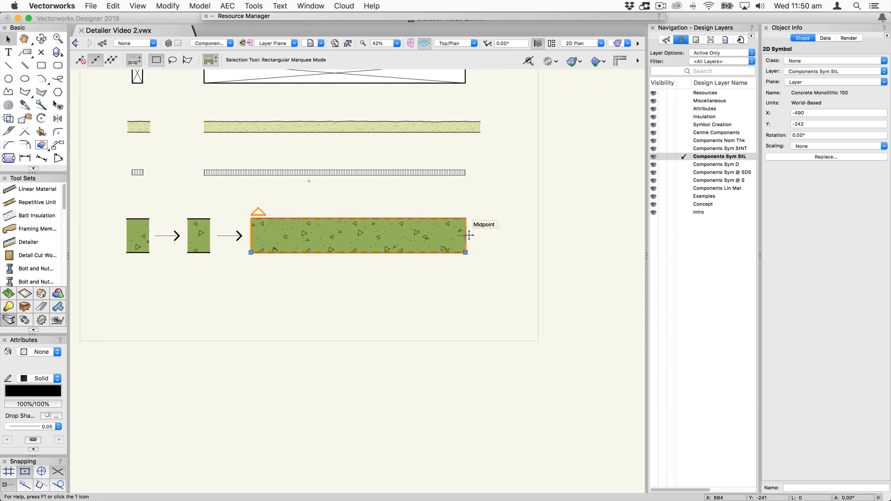
pyautogui.moveTo(464, 250); pyautogui.dragTo(518, 252)
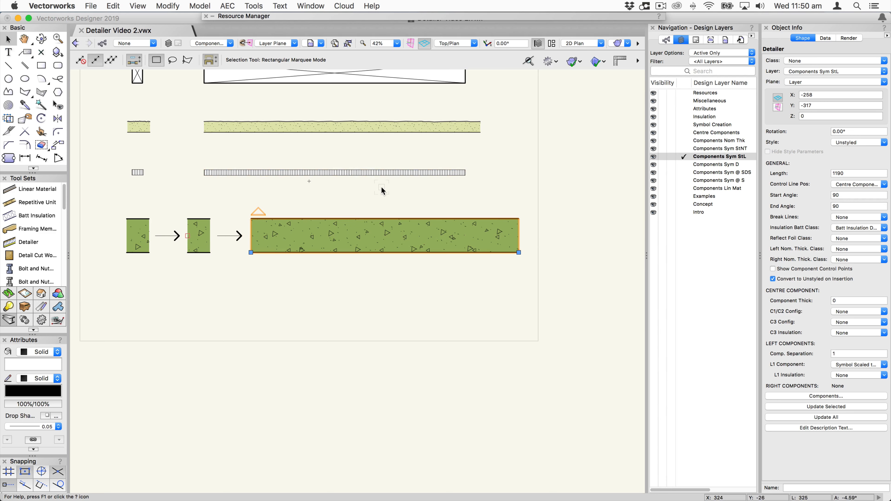
pyautogui.scroll(5, 382, 191)
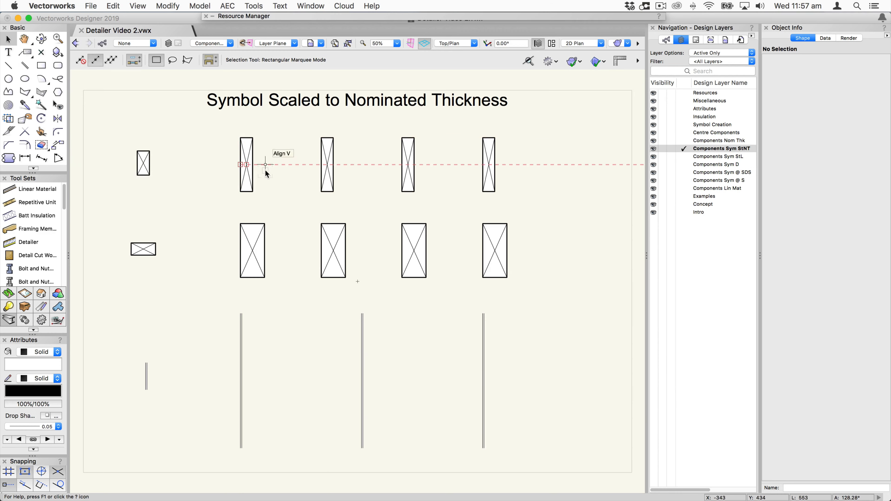
# Check the upright 90 x 45 symbol and review the component configuration of the Detailer beside it.
pyautogui.click(143, 162)
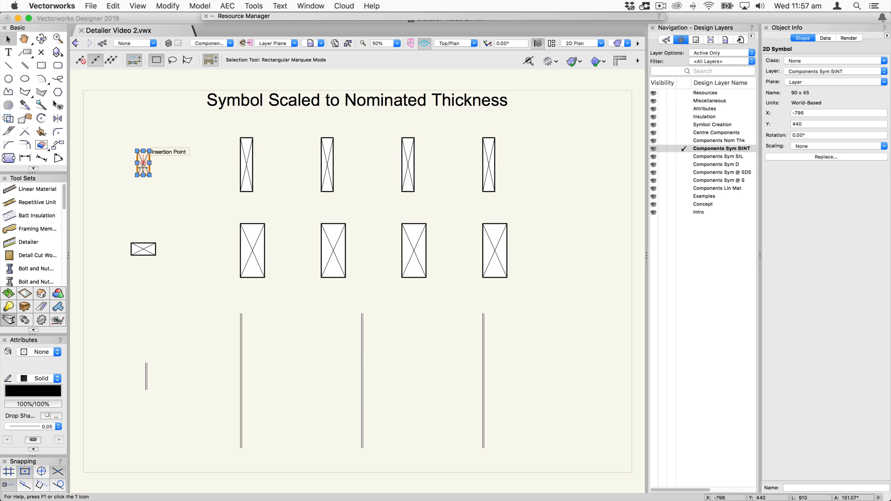
pyautogui.doubleClick(245, 161)
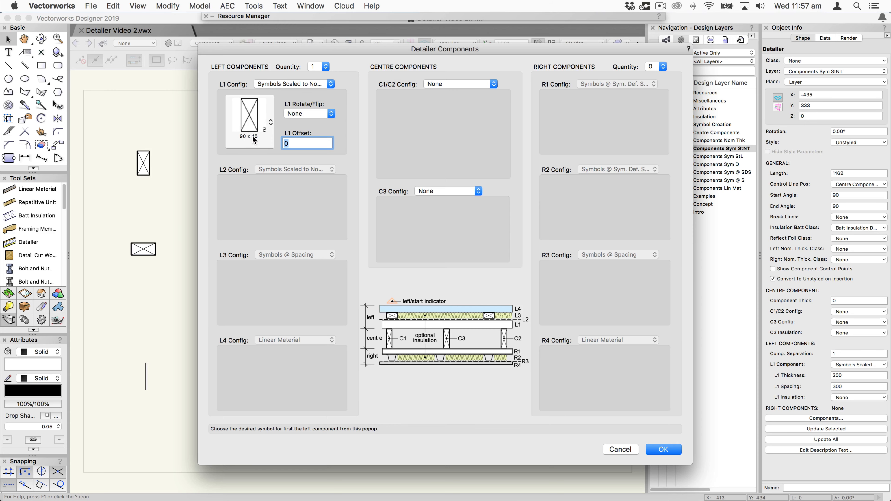
pyautogui.click(664, 450)
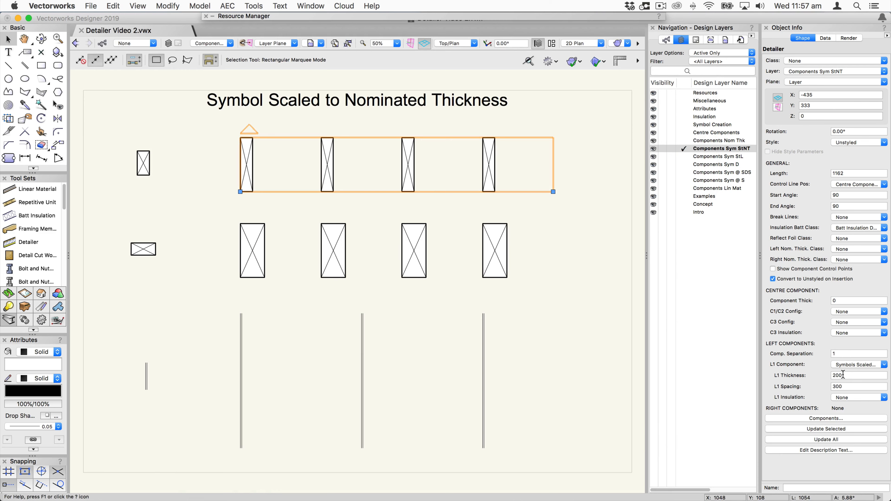
# Try an L1 thickness of 300 on the uppermost Detailer, and undo the change.
pyautogui.click(830, 374)
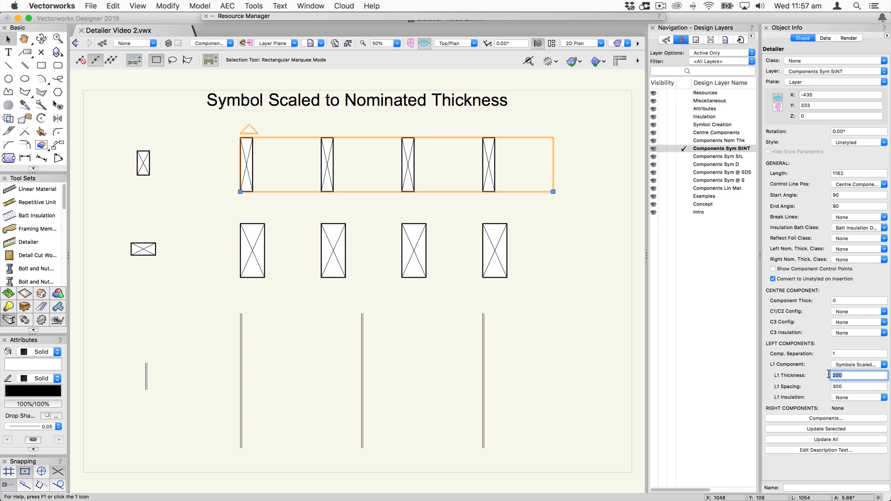
pyautogui.write('300')
pyautogui.press('Return')
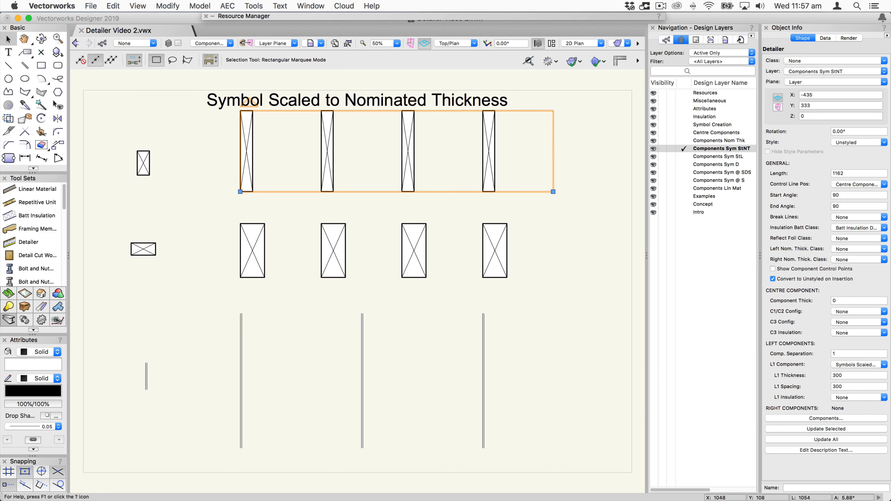
pyautogui.press('super+z')
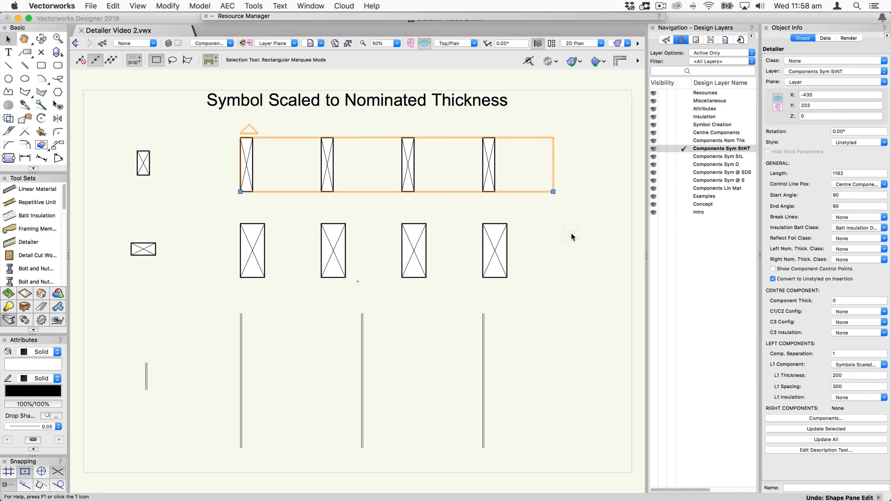
# Compare the rotated 90 x 45 symbol with the second Detailer and check that Detailer's L1 thickness.
pyautogui.moveTo(252, 164); pyautogui.dragTo(252, 250)
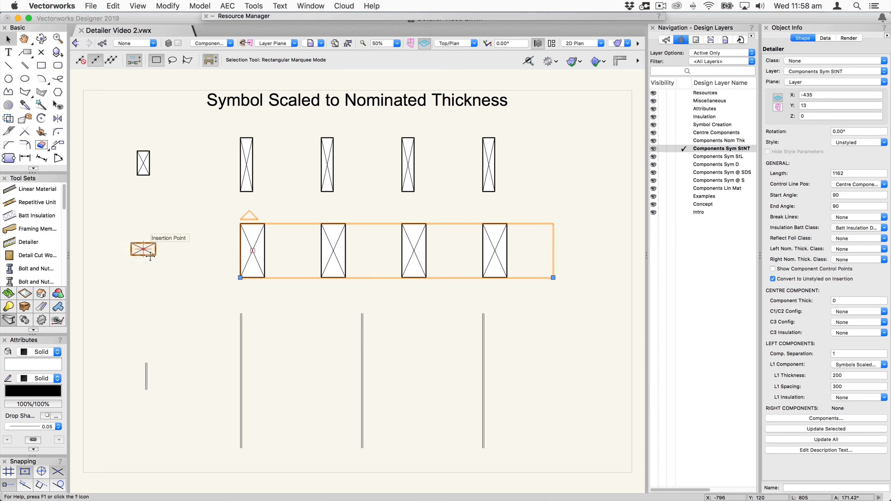
pyautogui.click(142, 249)
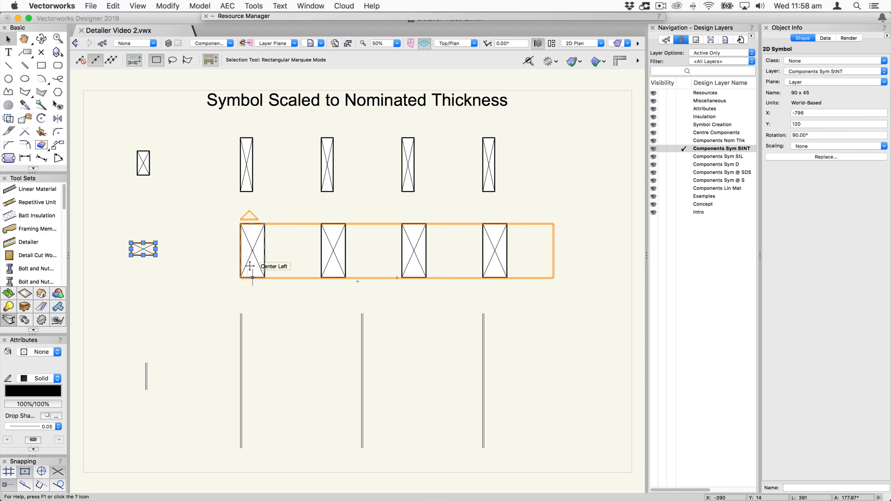
pyautogui.click(250, 242)
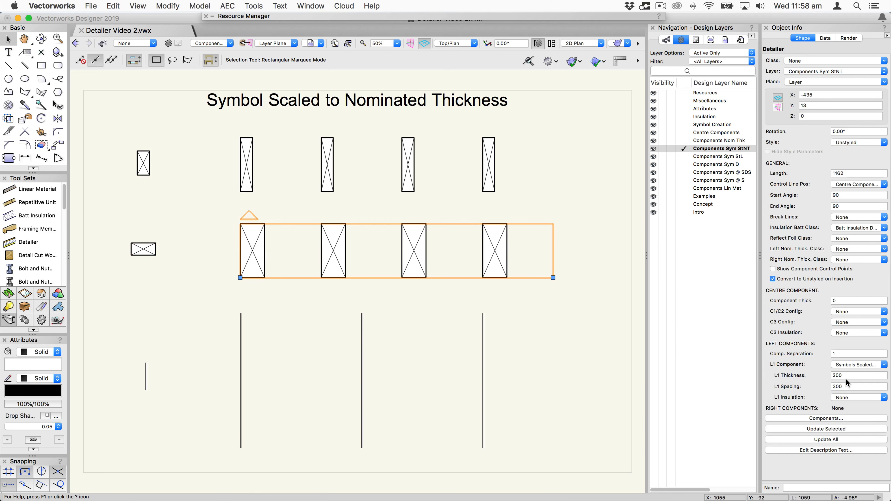
pyautogui.click(845, 375)
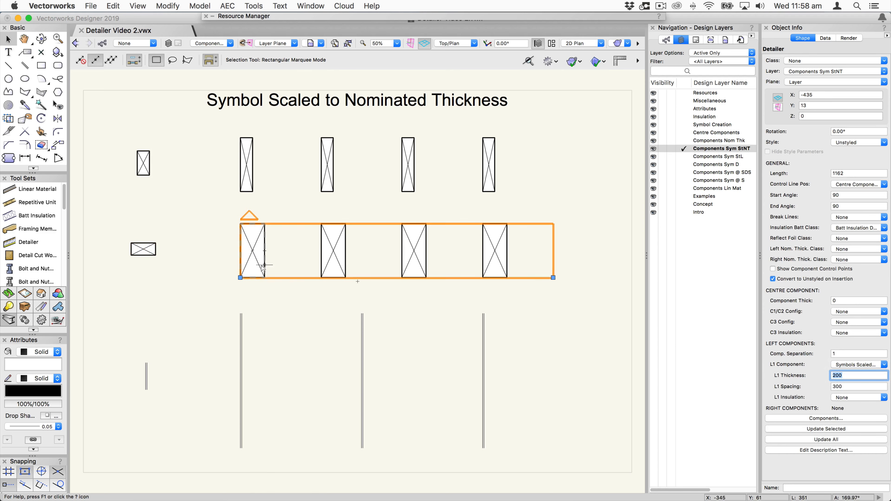
pyautogui.click(284, 336)
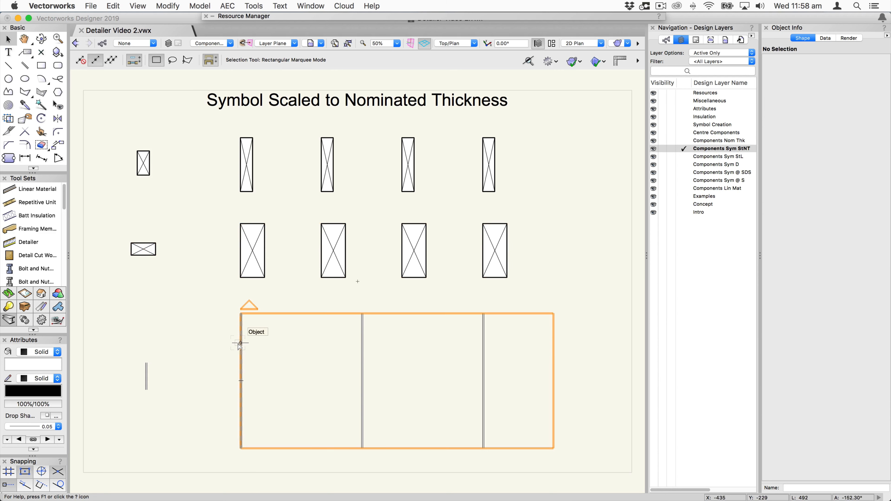
# Check the Rondo 121 Hanging Rod symbol and set the L1 thickness of its Detailer to 3.
pyautogui.click(240, 330)
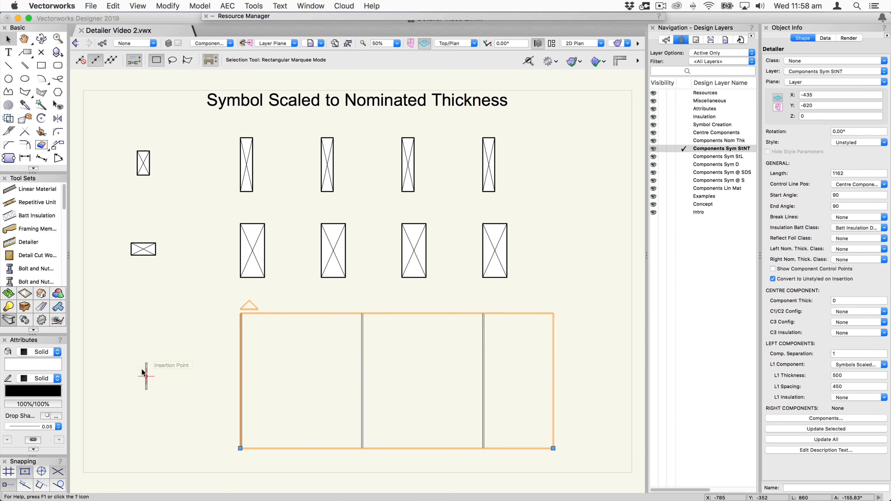
pyautogui.click(146, 362)
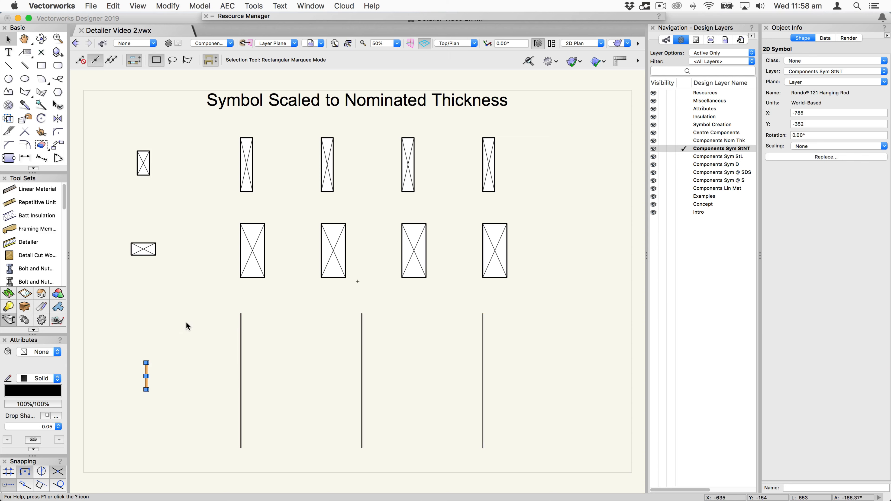
pyautogui.click(242, 331)
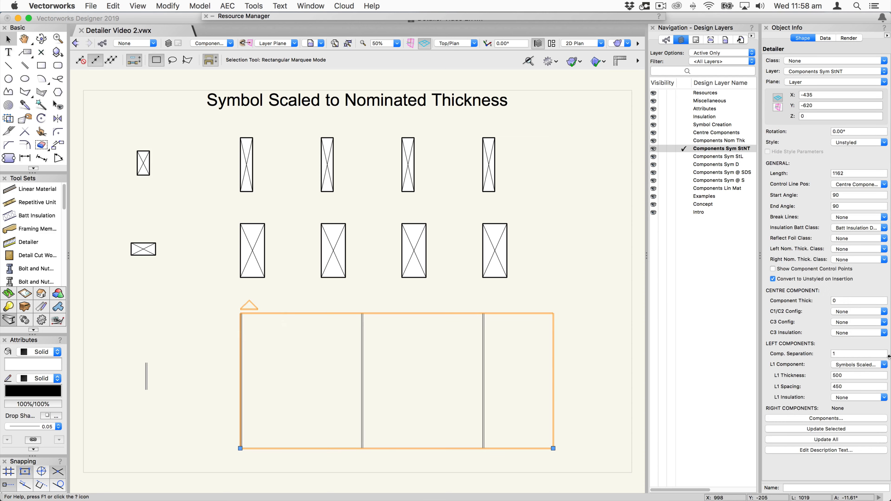
pyautogui.click(849, 375)
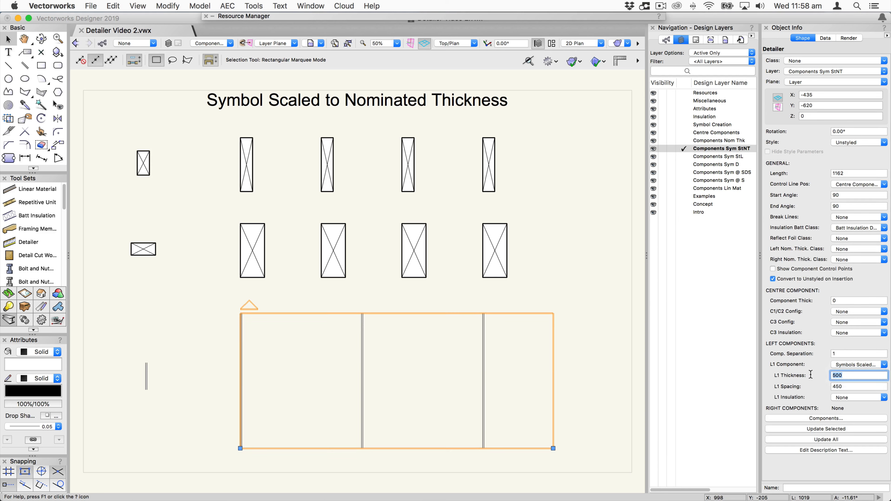
pyautogui.write('3')
pyautogui.press('Return')
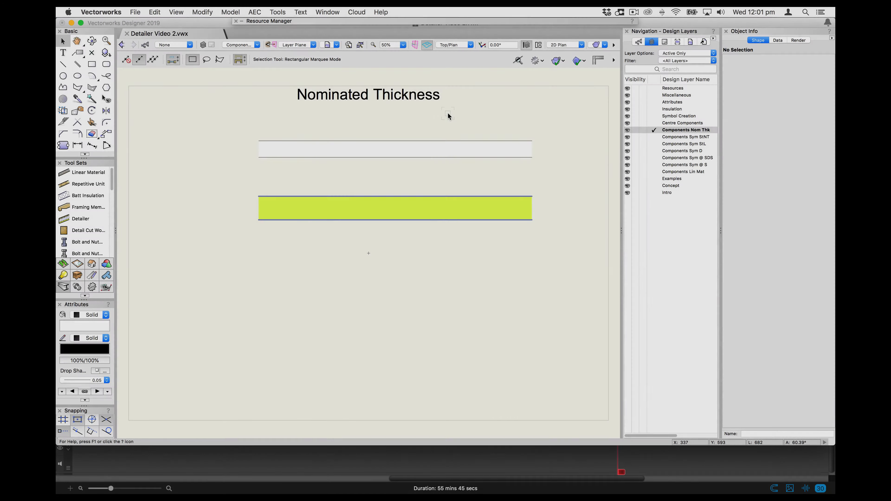
# Try a pale blue-grey fill on the upper Nominated Thickness Detailer, and undo the attribute change.
pyautogui.click(420, 151)
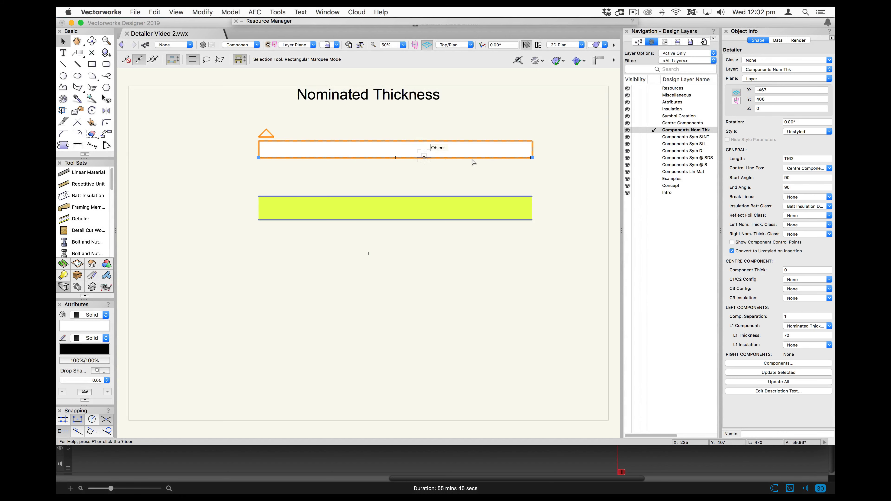
pyautogui.click(573, 181)
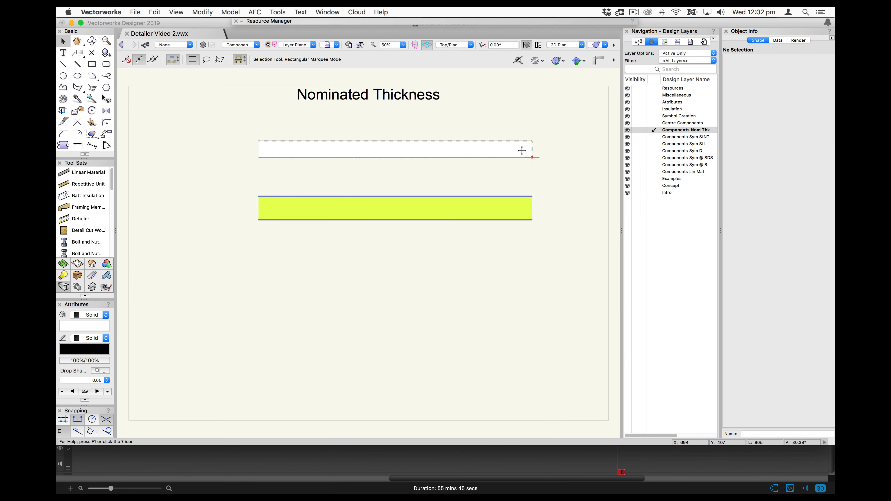
pyautogui.click(503, 142)
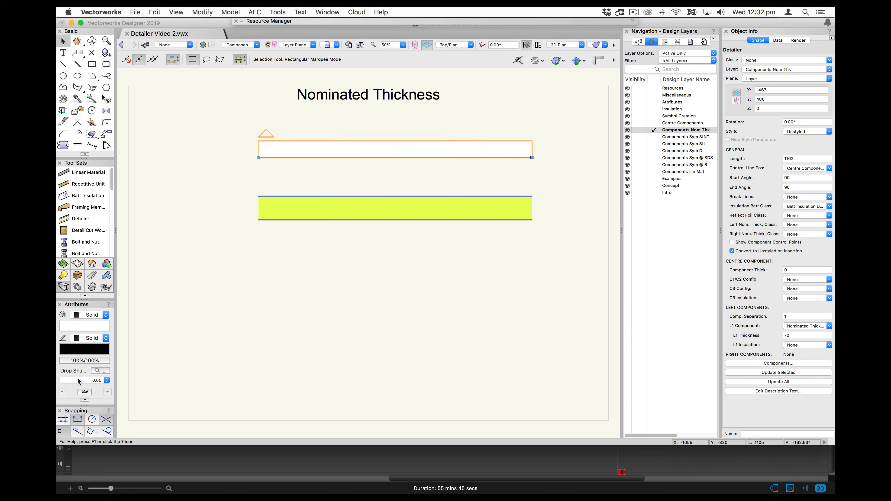
pyautogui.click(90, 328)
pyautogui.click(92, 323)
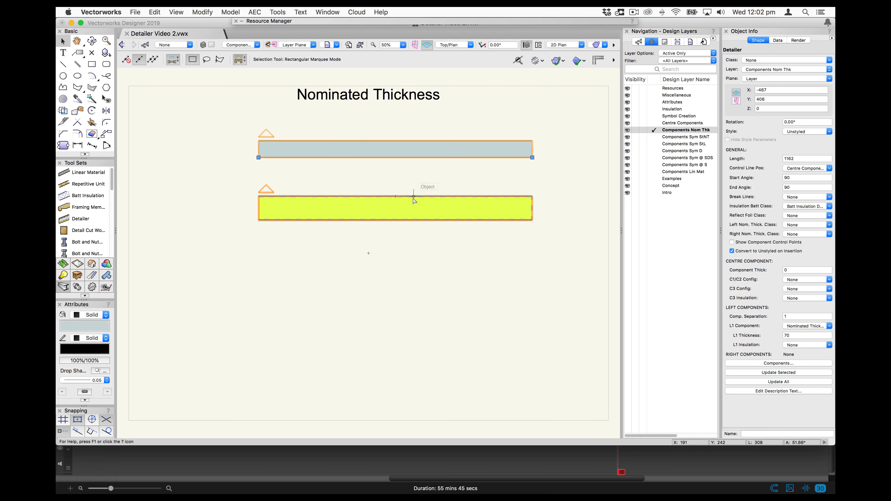
pyautogui.press('super+z')
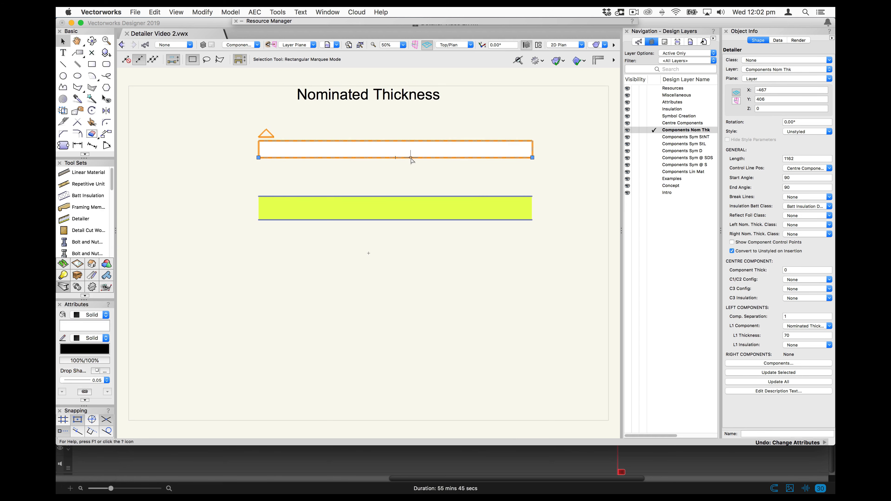
# Examine the yellow-green Detailer and the classes available for its left nominated thickness, leaving the choice as it is.
pyautogui.click(404, 207)
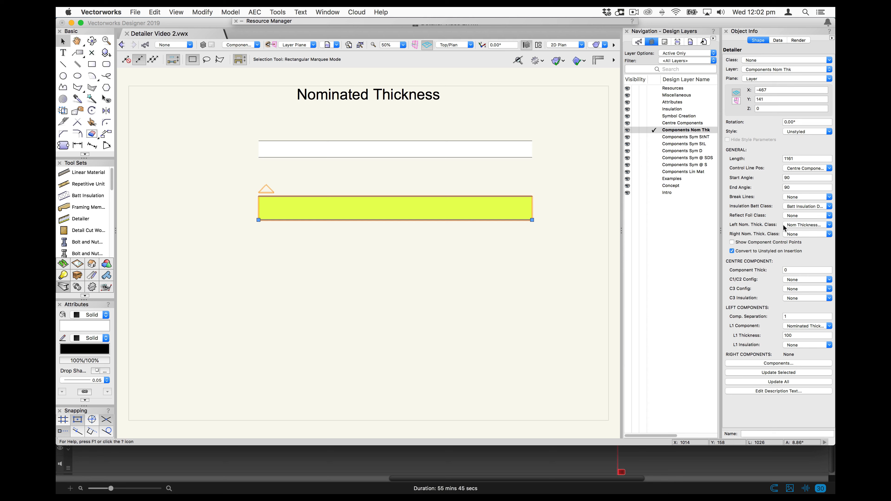
pyautogui.click(790, 225)
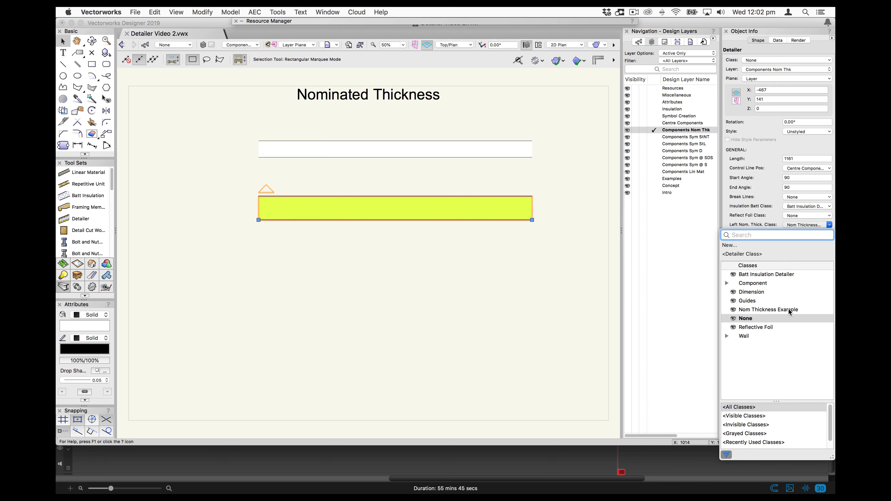
pyautogui.click(681, 214)
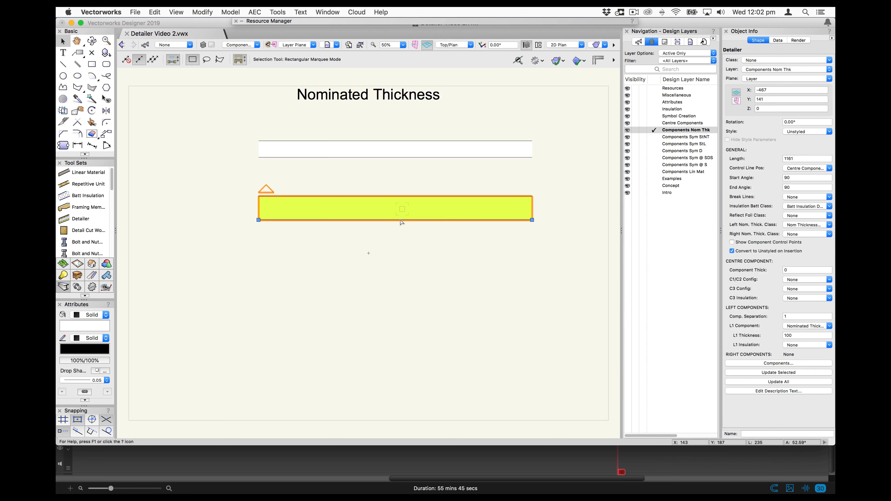
pyautogui.click(368, 235)
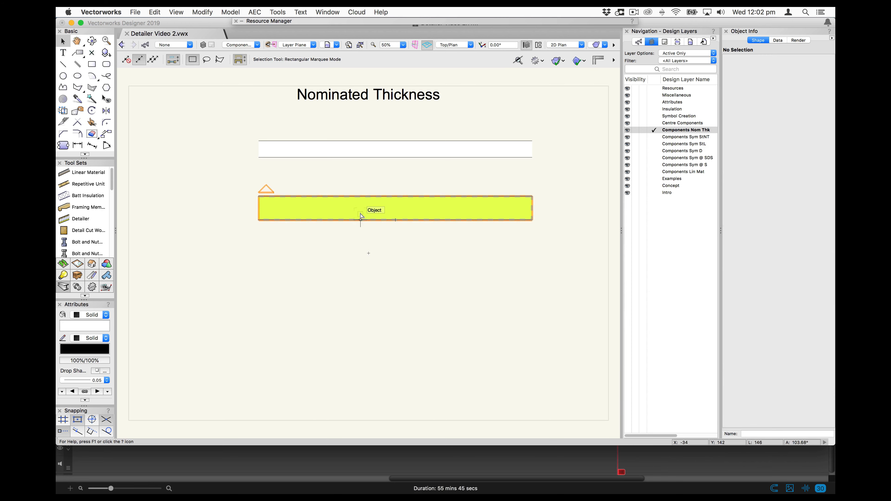
pyautogui.scroll(1, 360, 214)
pyautogui.scroll(-1, 360, 214)
pyautogui.click(434, 207)
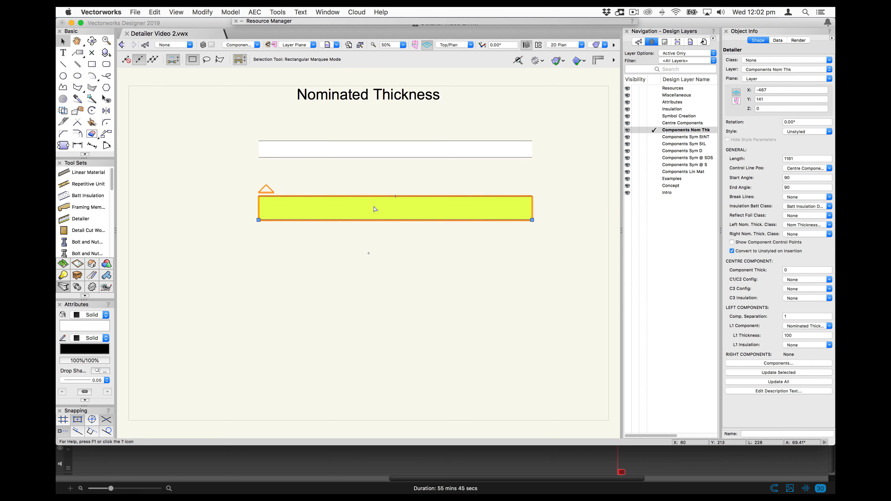
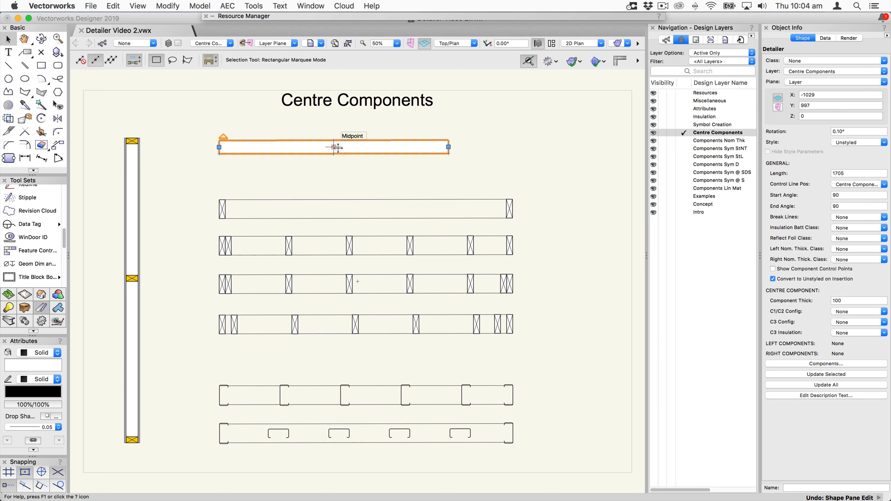
# Review the C1/C2 configuration options for the uppermost Centre Components Detailer and cancel its component settings.
pyautogui.doubleClick(336, 147)
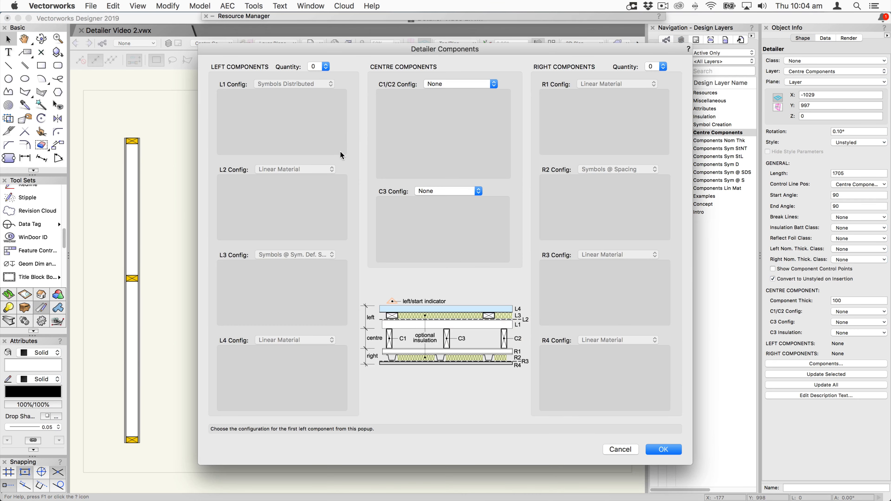
pyautogui.click(459, 86)
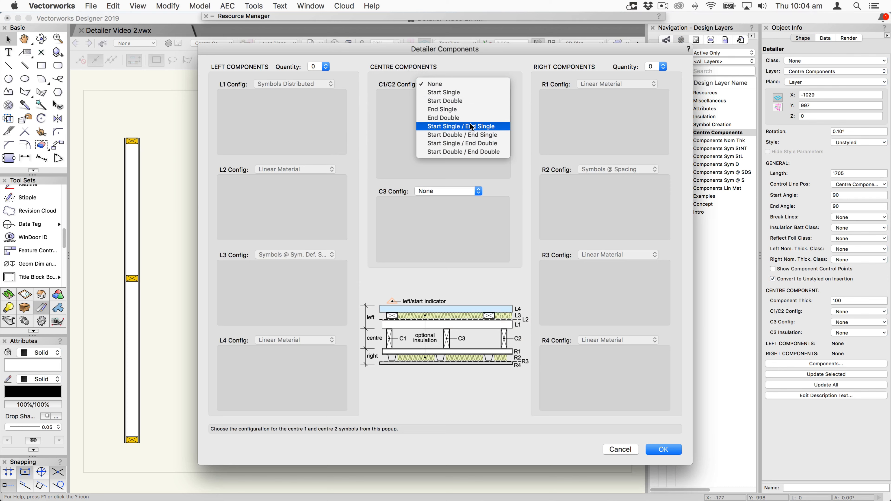
pyautogui.click(390, 131)
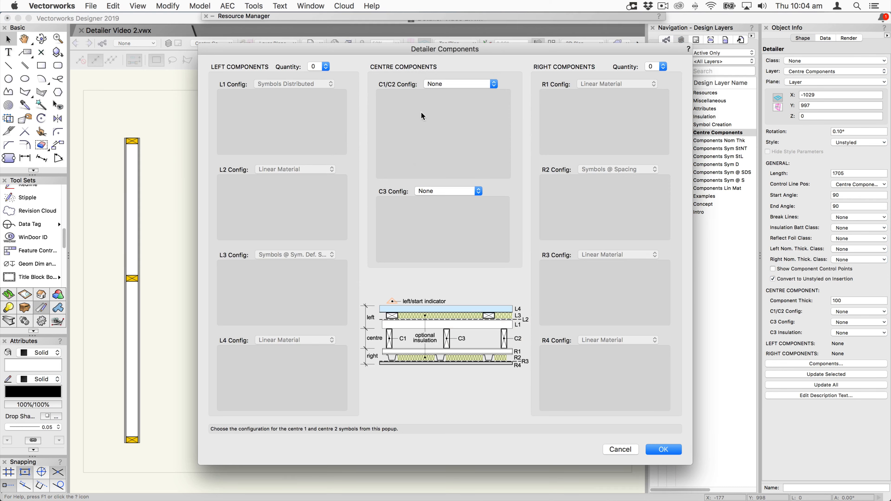
pyautogui.click(620, 450)
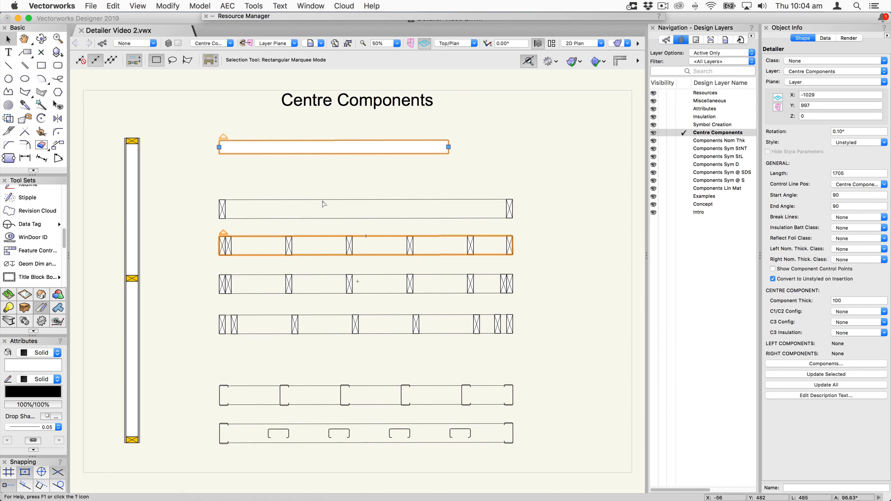
# Review the component settings and C1/C2 configuration choices of the Detailer with only single end studs, leaving everything as it is.
pyautogui.click(279, 212)
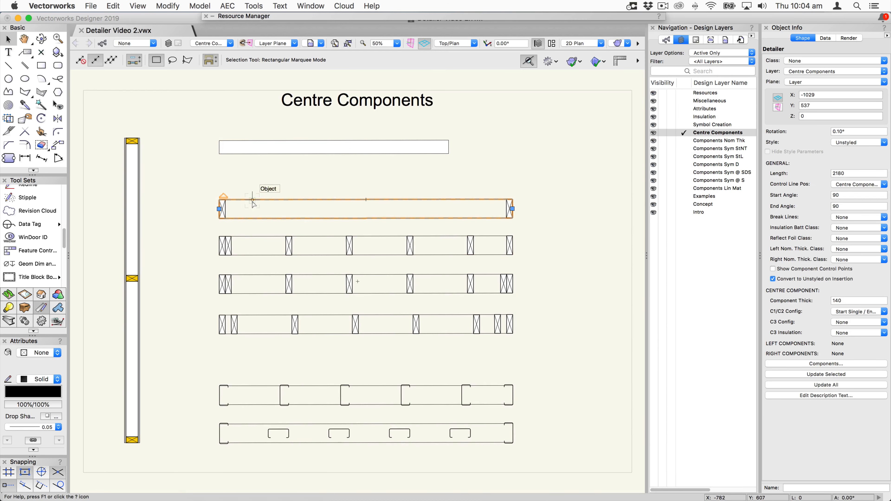
pyautogui.doubleClick(265, 204)
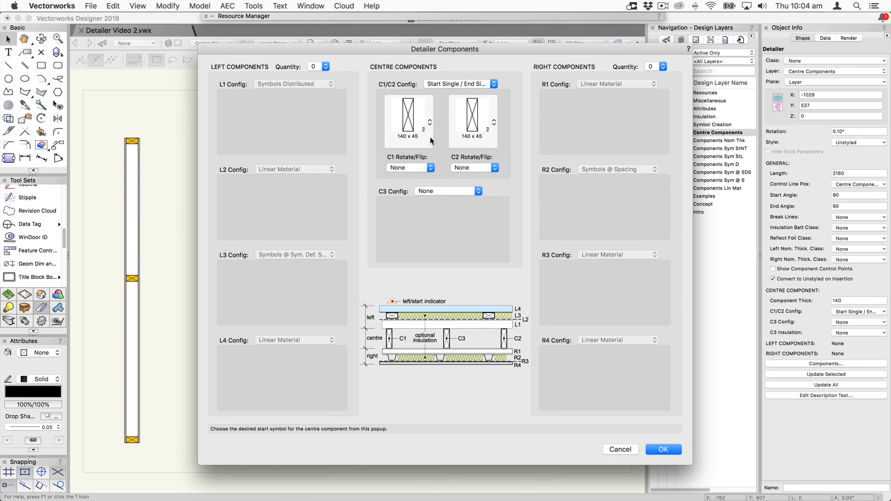
pyautogui.click(612, 451)
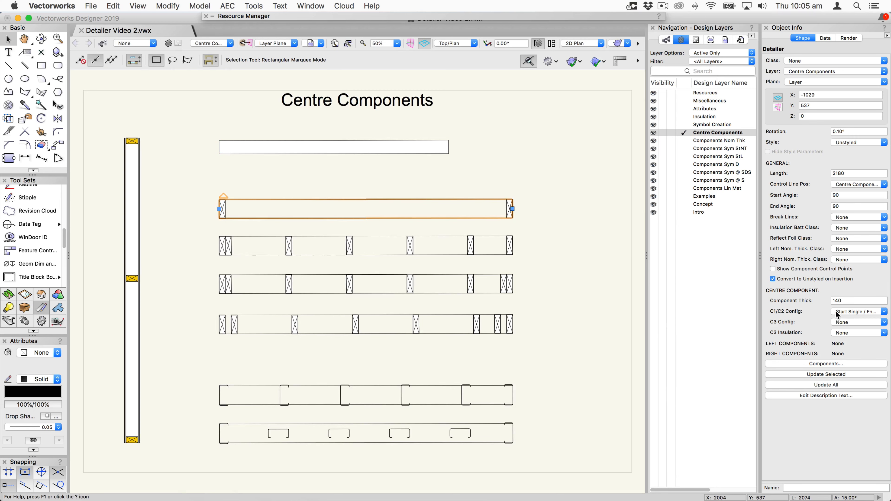
pyautogui.click(849, 311)
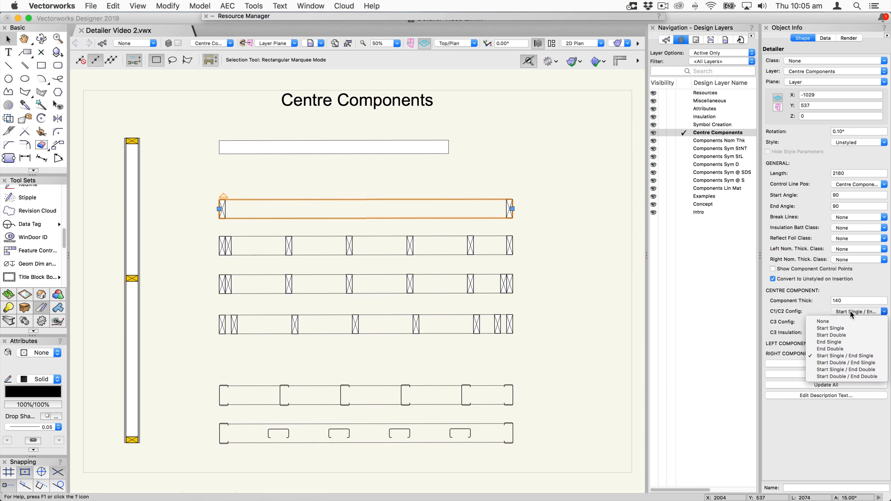
pyautogui.click(542, 304)
# Compare the Detailers with doubled end studs and check the component settings of the one with the 45 double gap, cancelling without changes.
pyautogui.click(249, 252)
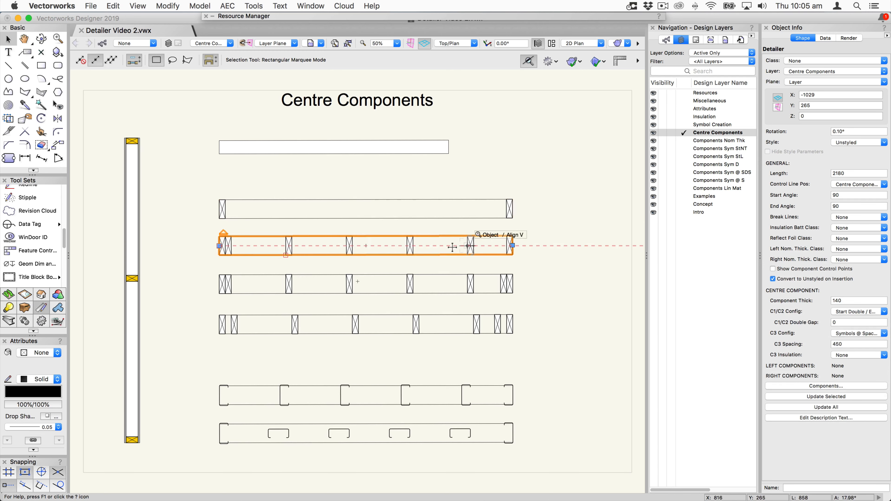
pyautogui.keyDown('shift'); pyautogui.click(228, 284); pyautogui.keyUp('shift')
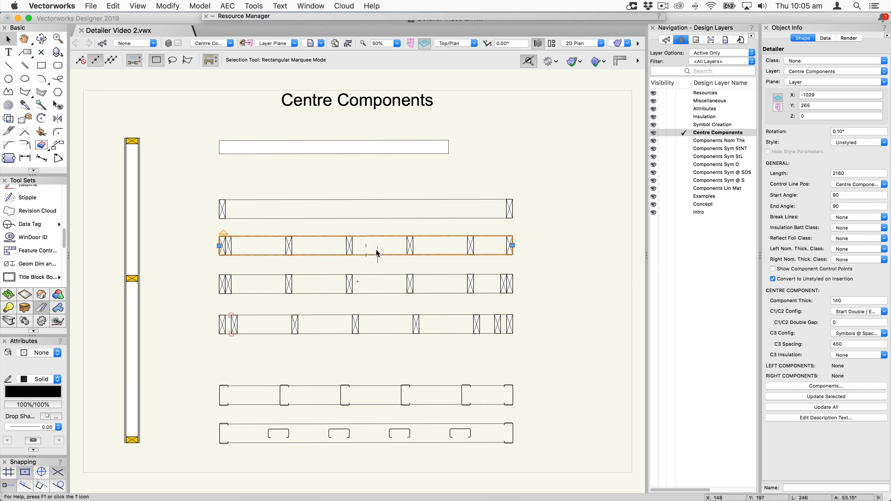
pyautogui.click(372, 316)
pyautogui.doubleClick(373, 315)
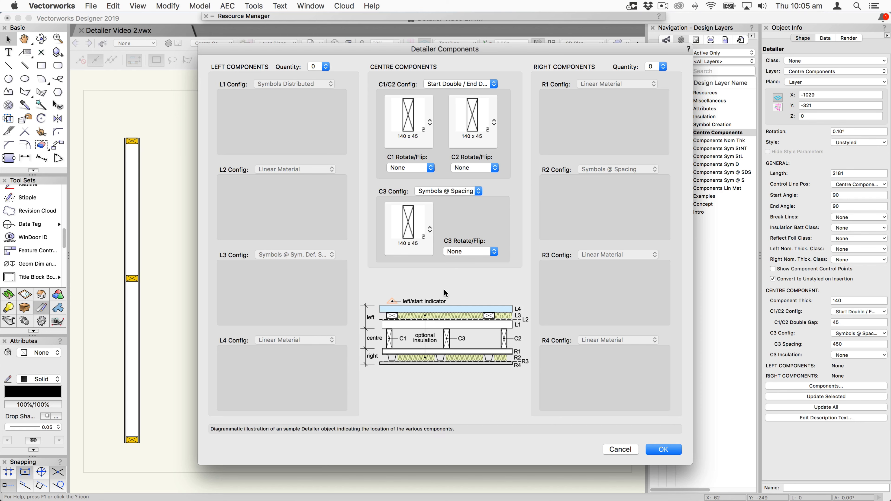
pyautogui.click(619, 450)
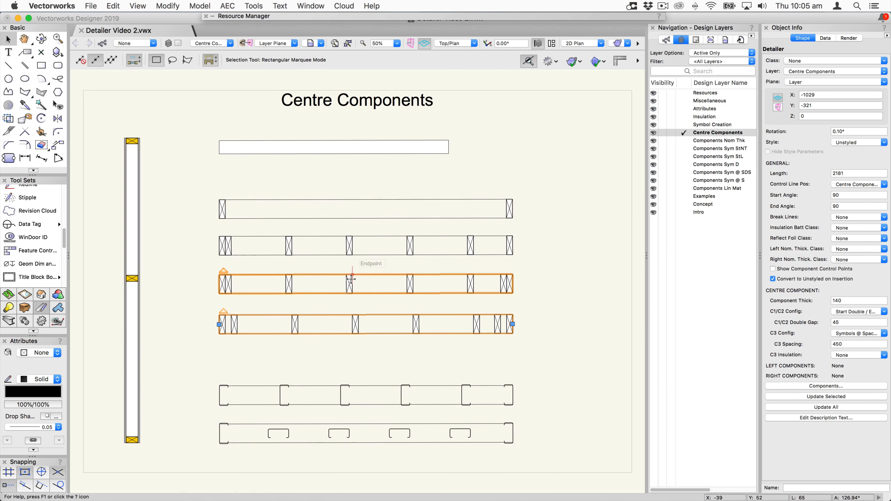
# Stretch the upper end of the vertical Detailer to a length of about 2420 and review its component settings without changing them.
pyautogui.click(133, 222)
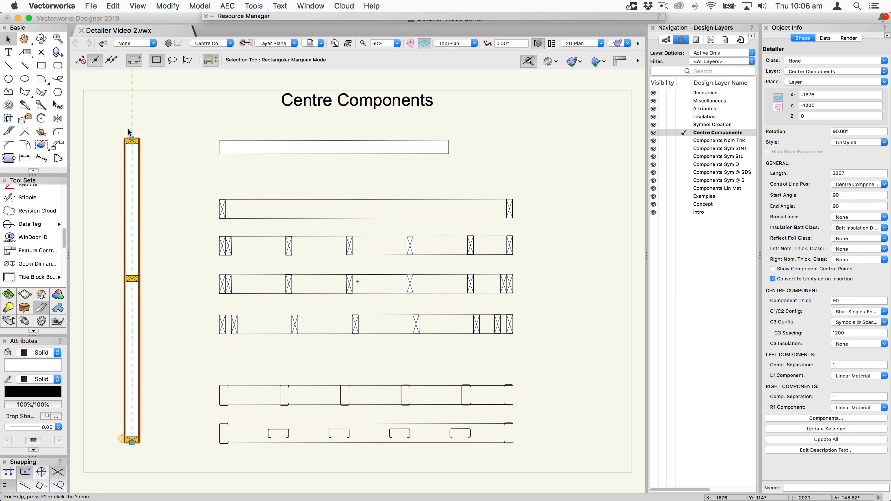
pyautogui.moveTo(132, 139); pyautogui.dragTo(135, 119)
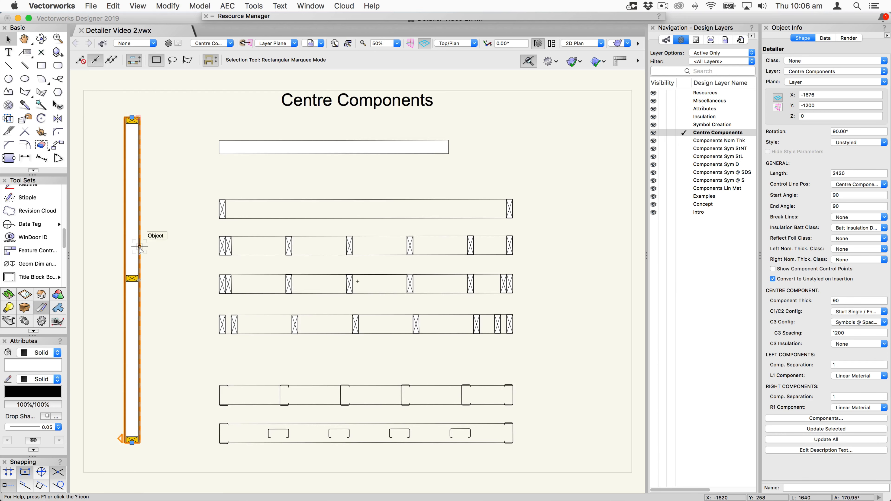
pyautogui.doubleClick(132, 249)
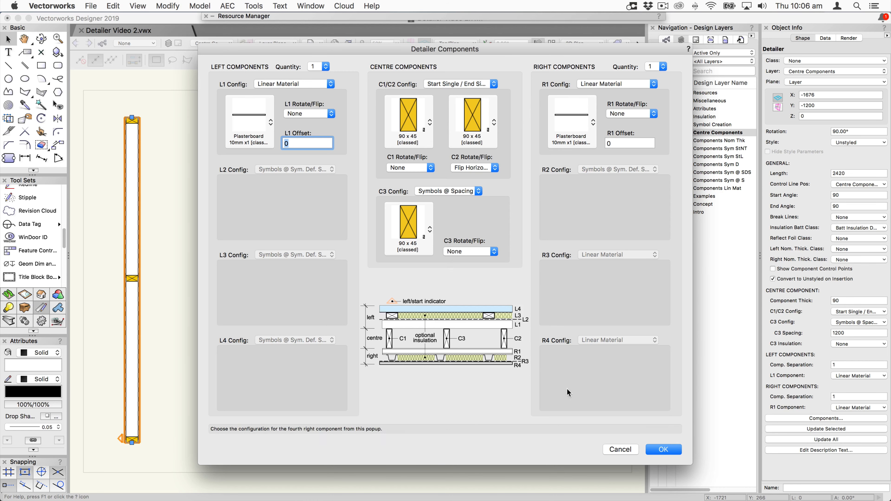
pyautogui.click(620, 450)
pyautogui.click(568, 344)
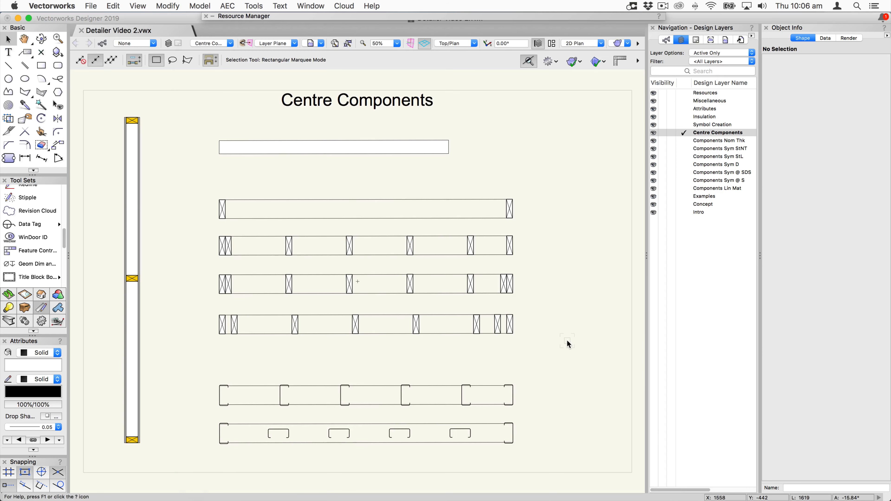
# Check the component settings of the upper Purlin C-152 Detailer and keep its C2 Rotate/Flip at Flip Horizontal.
pyautogui.click(383, 396)
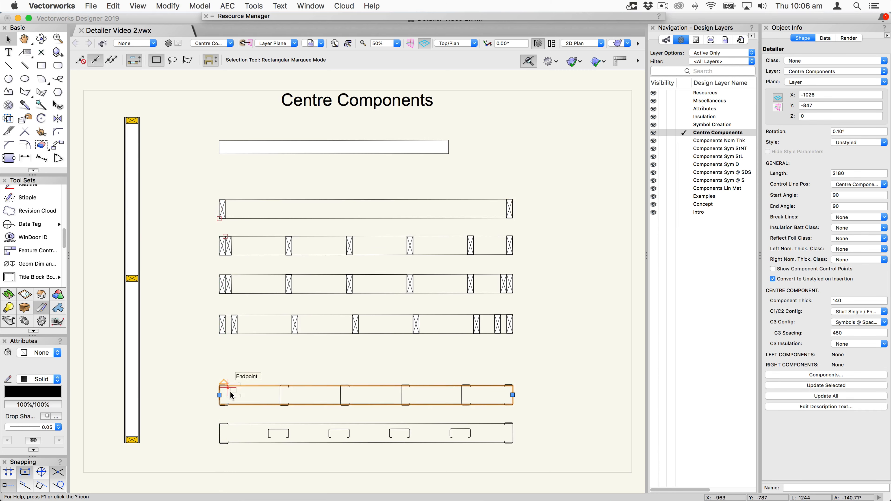
pyautogui.doubleClick(343, 387)
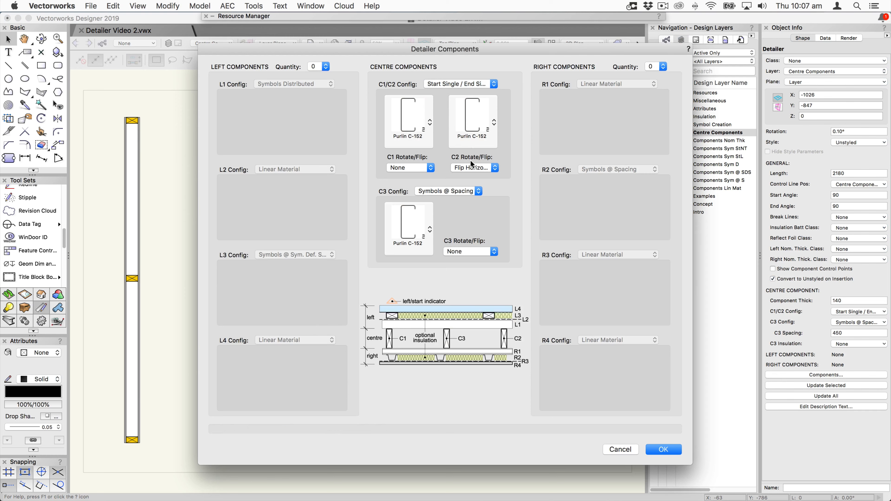
pyautogui.click(475, 169)
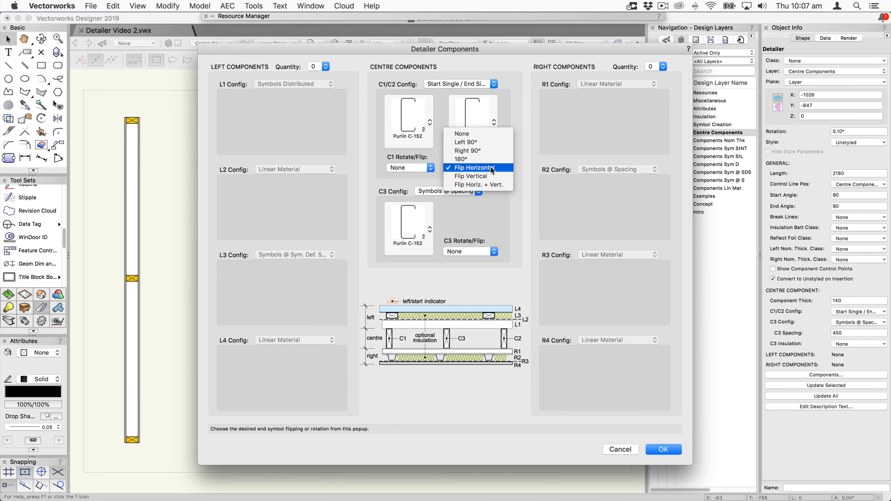
pyautogui.click(490, 167)
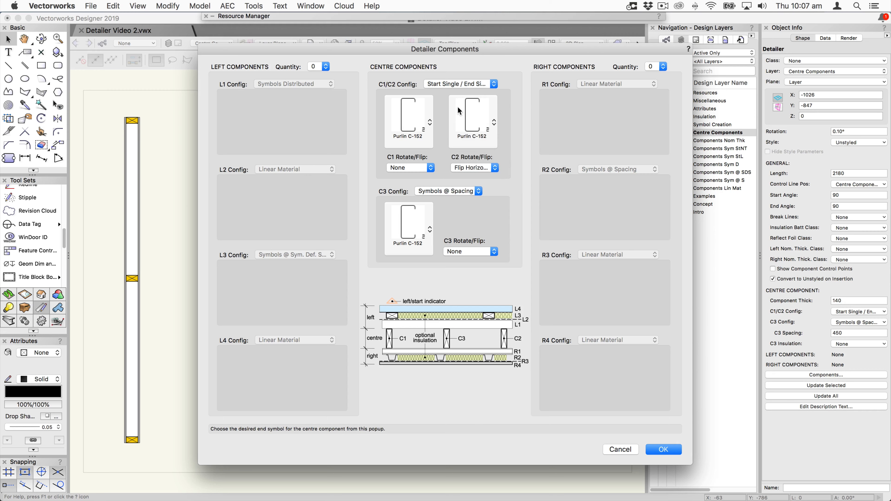
pyautogui.click(662, 450)
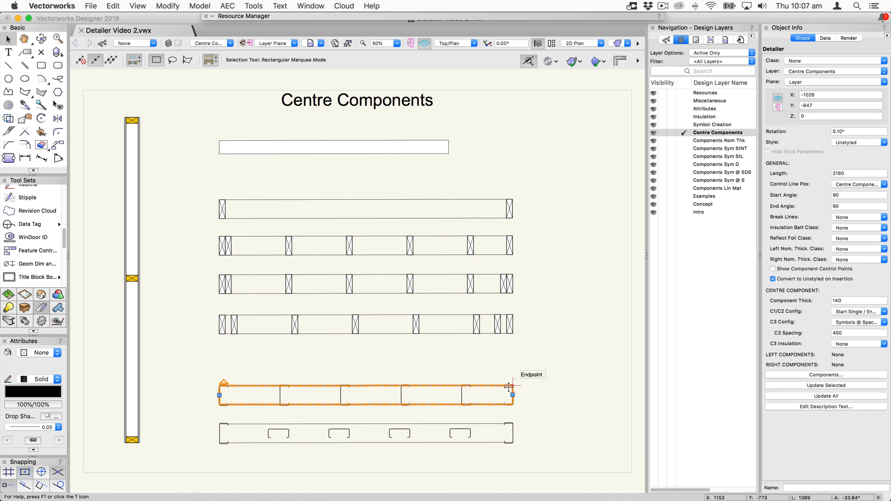
# Reopen the component settings of the upper Purlin C-152 Detailer and bring up the C3 Rotate/Flip choices.
pyautogui.click(505, 390)
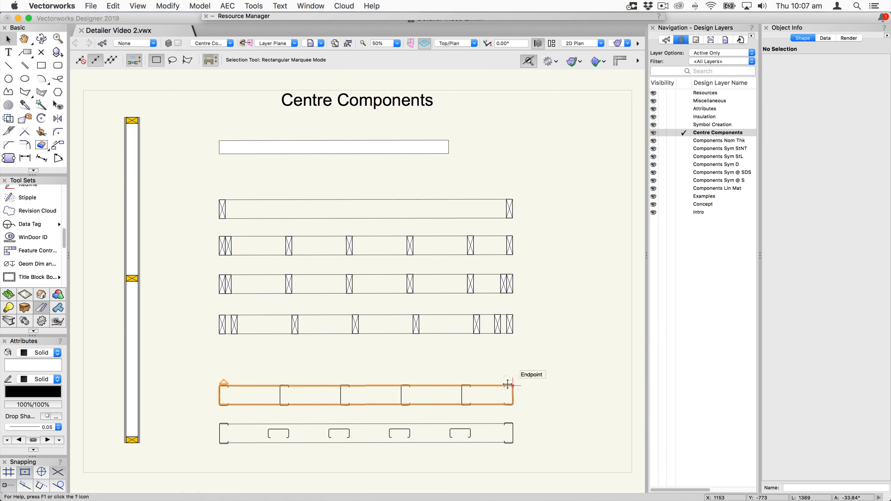
pyautogui.click(473, 386)
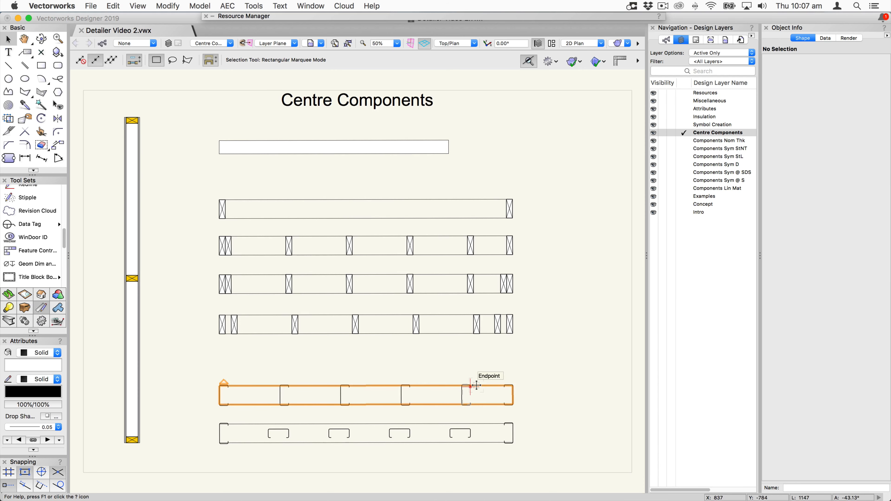
pyautogui.click(477, 393)
pyautogui.click(826, 375)
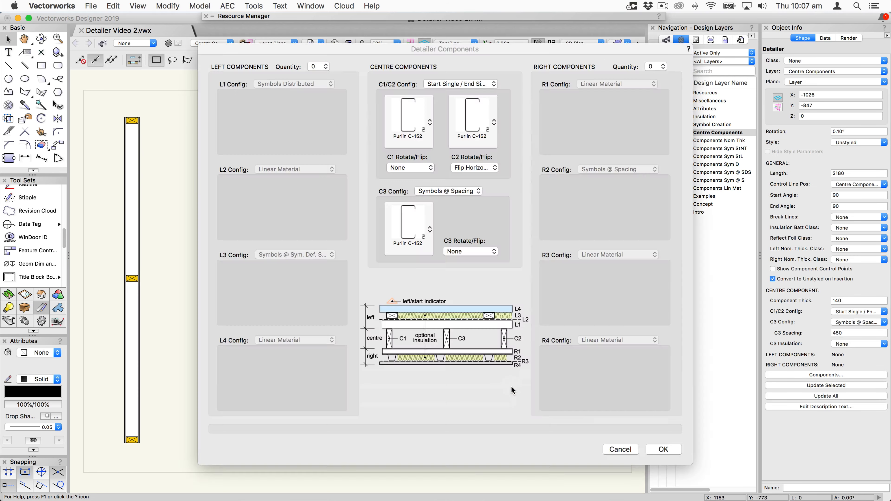
pyautogui.click(454, 252)
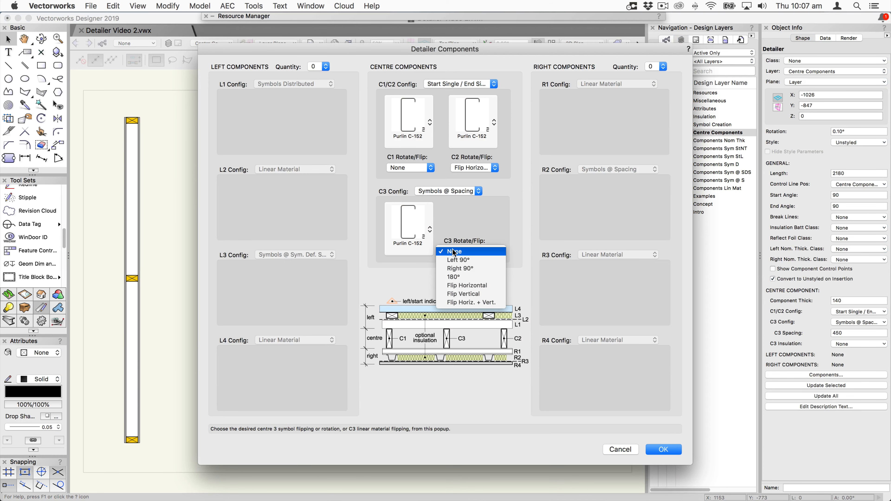
# Flip the C3 Purlin C-152 symbols horizontally in the upper of the two purlin detailers.
pyautogui.click(459, 286)
pyautogui.click(662, 450)
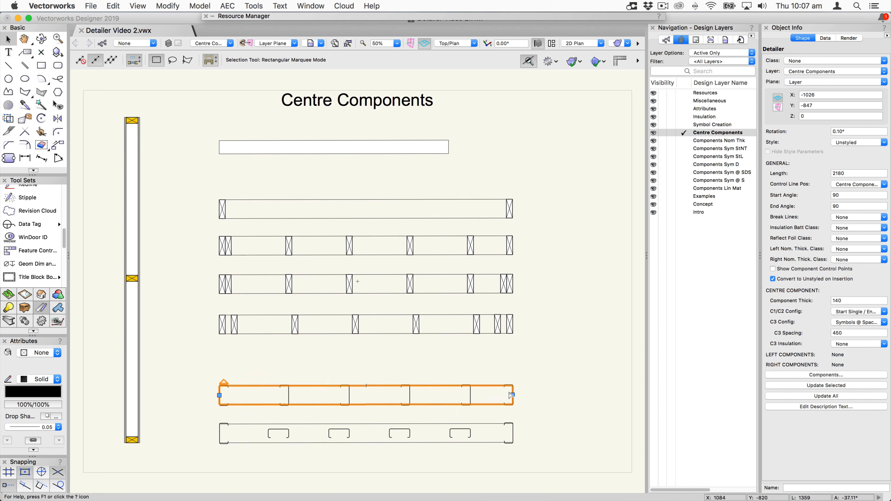
# Review the C3 rotation and flip options of the lowest purlin detailer, leaving its component settings unchanged.
pyautogui.click(505, 424)
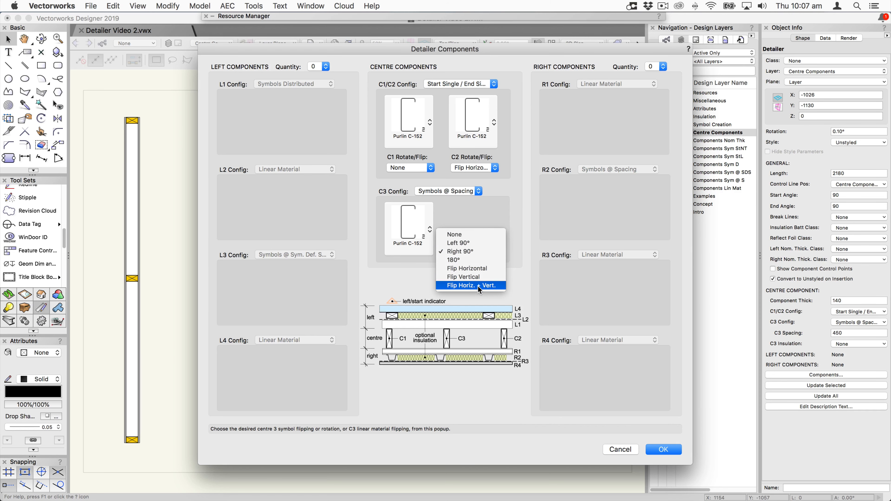
pyautogui.click(395, 280)
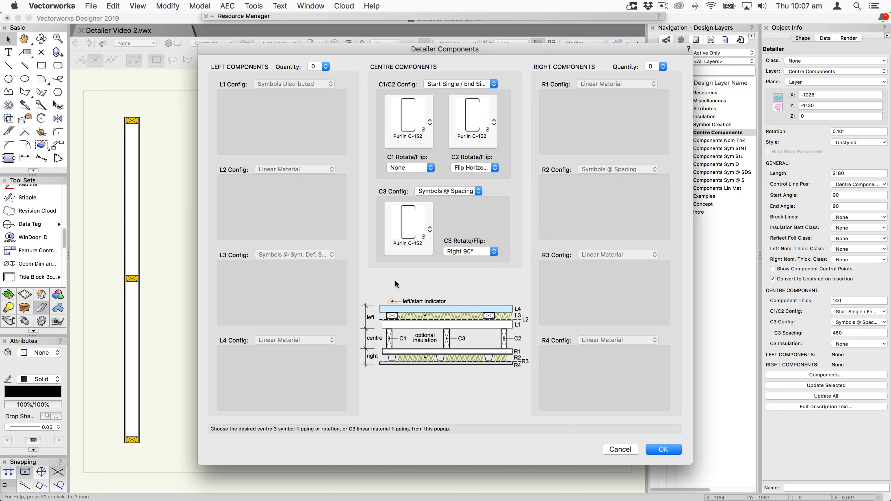
pyautogui.click(622, 451)
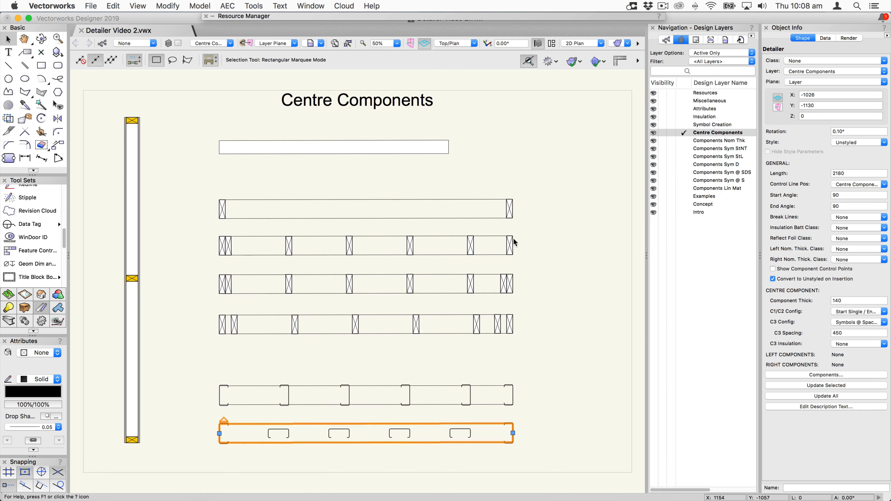
# Try moving the start and end points of the empty detailer below the Centre Components title, and undo both moves.
pyautogui.click(218, 147)
pyautogui.moveTo(218, 147); pyautogui.dragTo(205, 217)
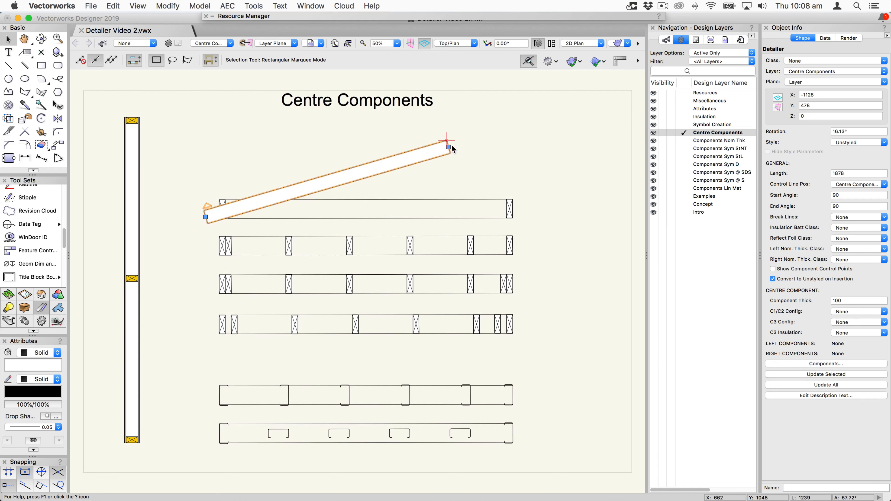
pyautogui.moveTo(448, 146); pyautogui.dragTo(450, 274)
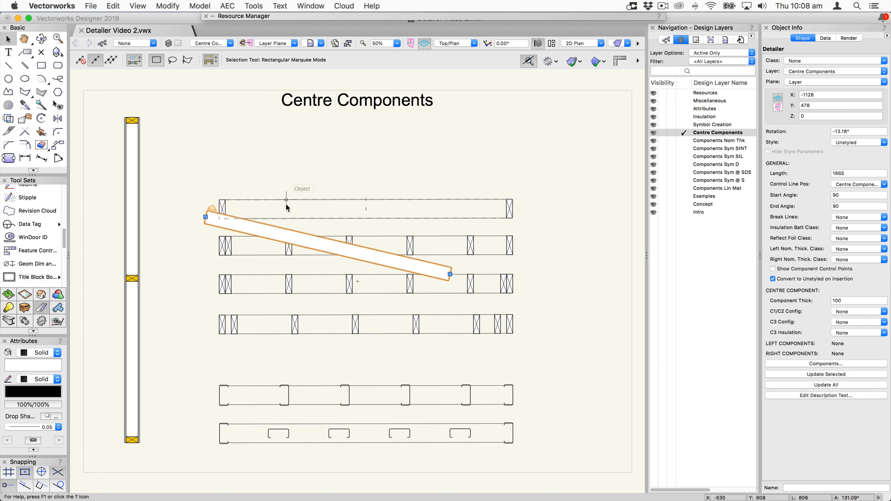
pyautogui.press('super+z')
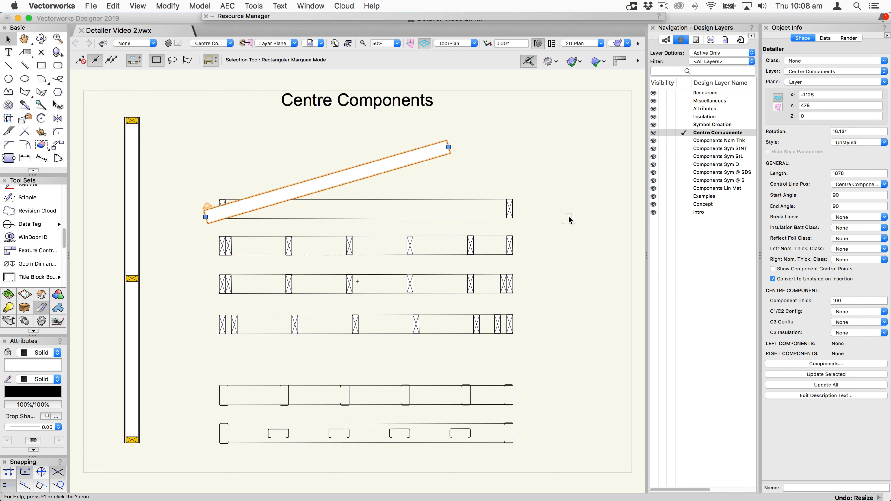
pyautogui.press('super+z')
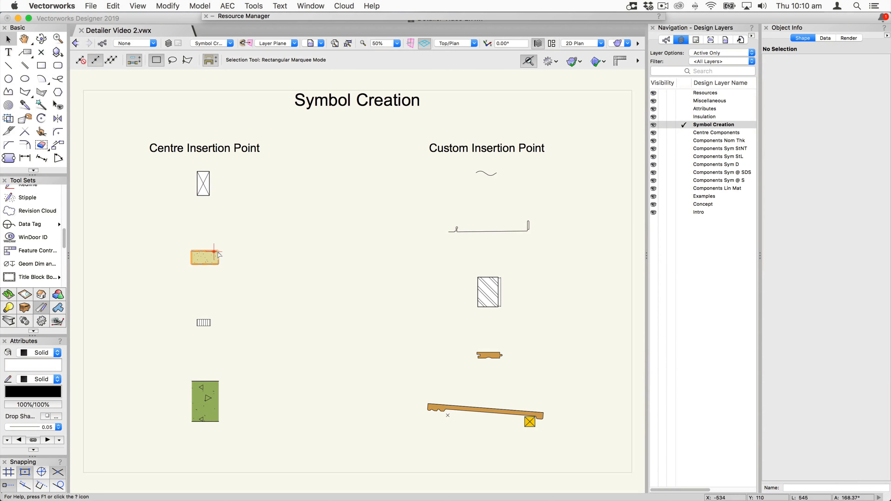
# Open the 2D components of the 90 x 45 symbol and set its group's reference point to the centre.
pyautogui.click(202, 183)
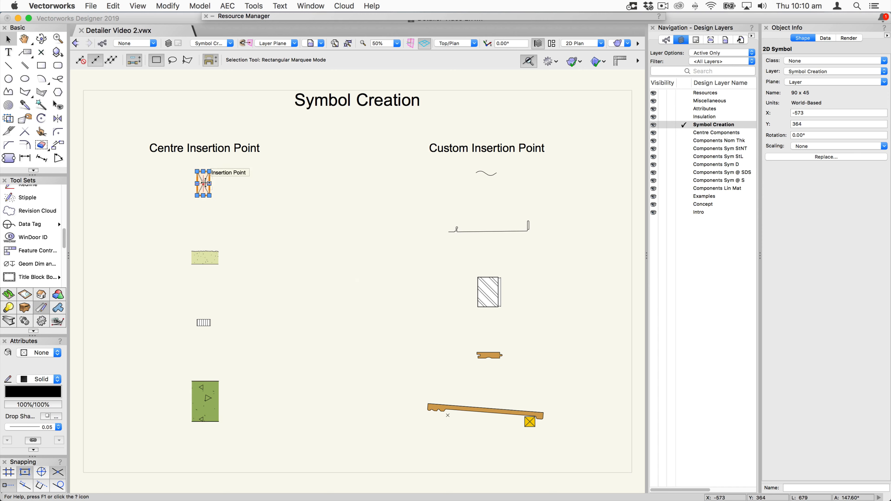
pyautogui.doubleClick(203, 184)
pyautogui.click(546, 243)
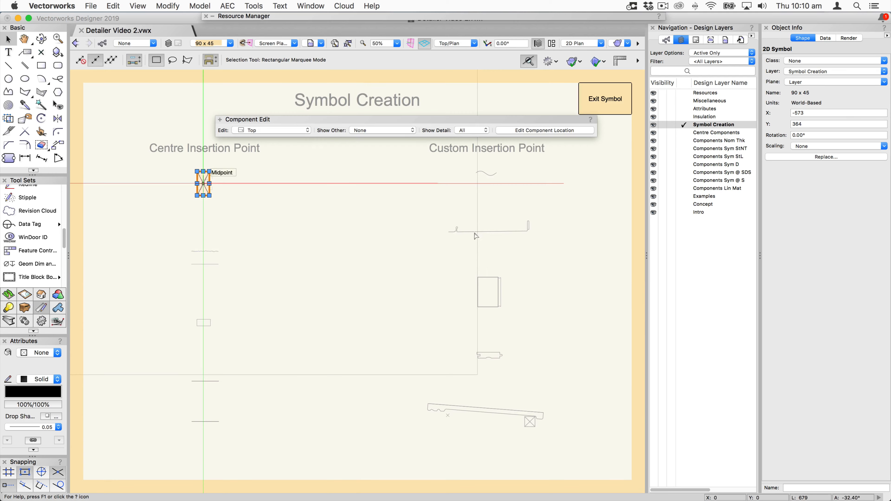
pyautogui.press('super+6')
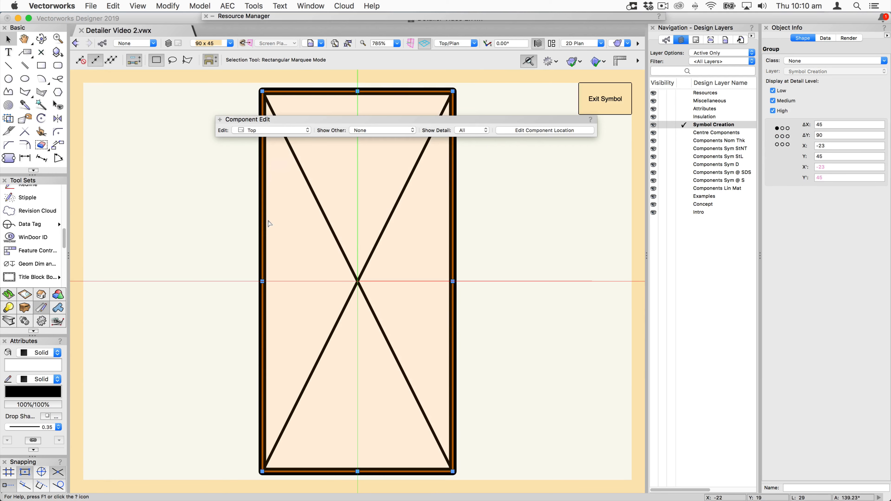
pyautogui.scroll(-3, 273, 229)
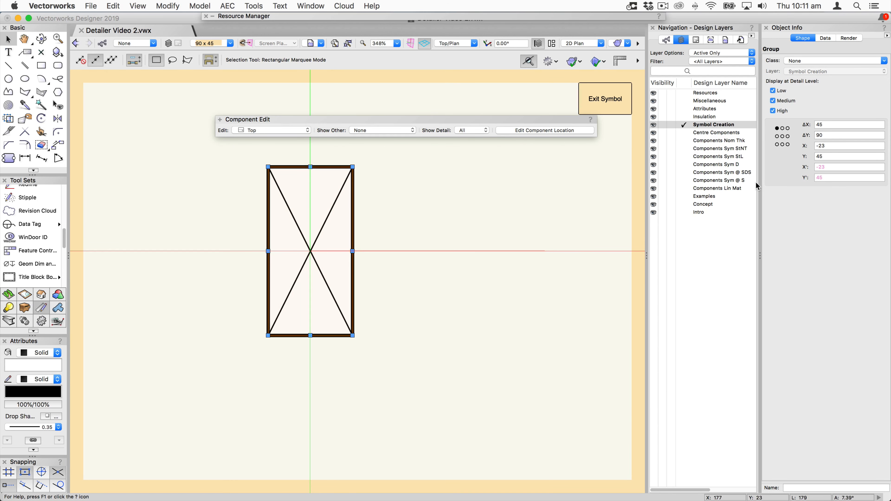
pyautogui.click(783, 136)
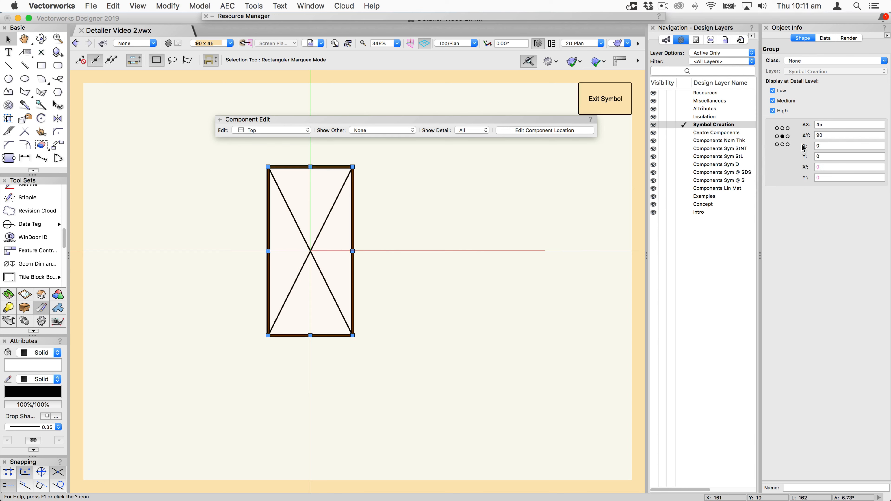
# Set the X coordinate of the 90 x 45 symbol's group to 0.2.
pyautogui.doubleClick(827, 147)
pyautogui.press('Tab')
pyautogui.press('Tab')
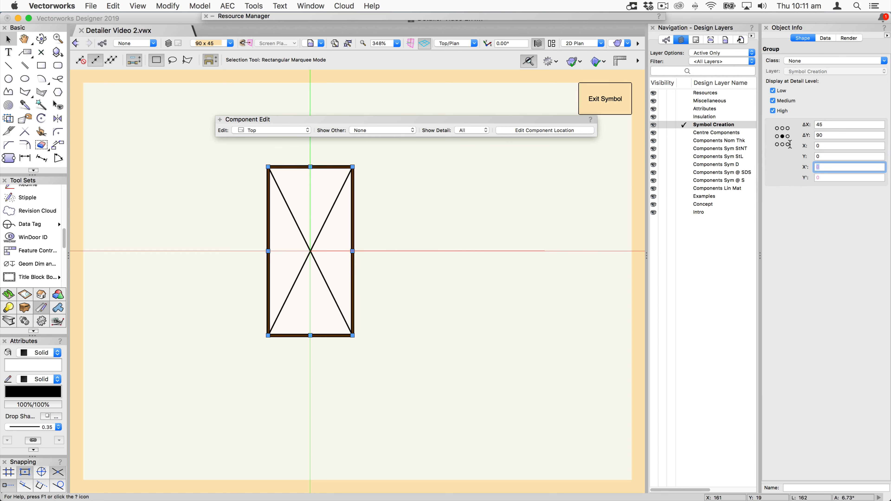
pyautogui.click(825, 147)
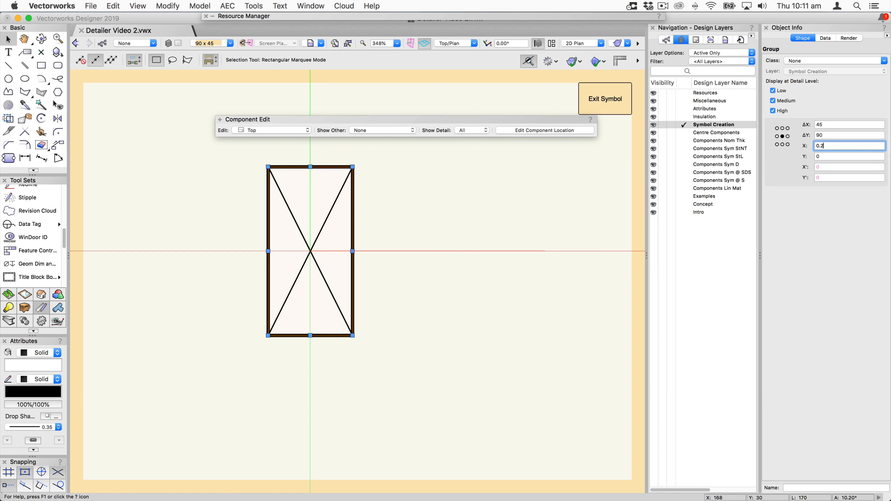
pyautogui.write('.2')
pyautogui.press('Return')
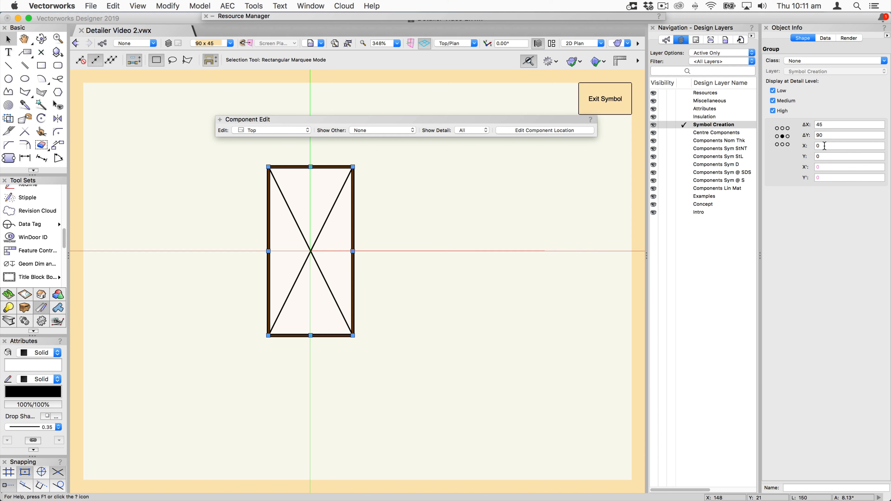
# Set the group's X and Y coordinates to 0 and exit the 90 x 45 symbol.
pyautogui.click(817, 146)
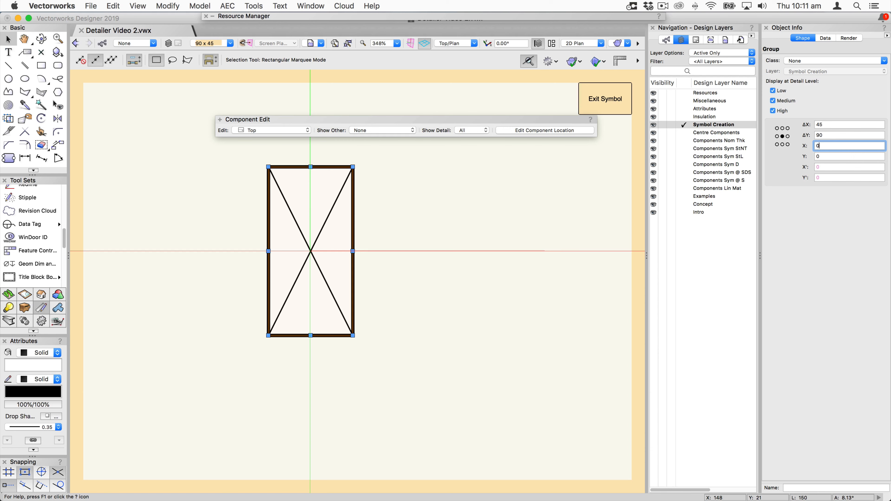
pyautogui.press('Tab')
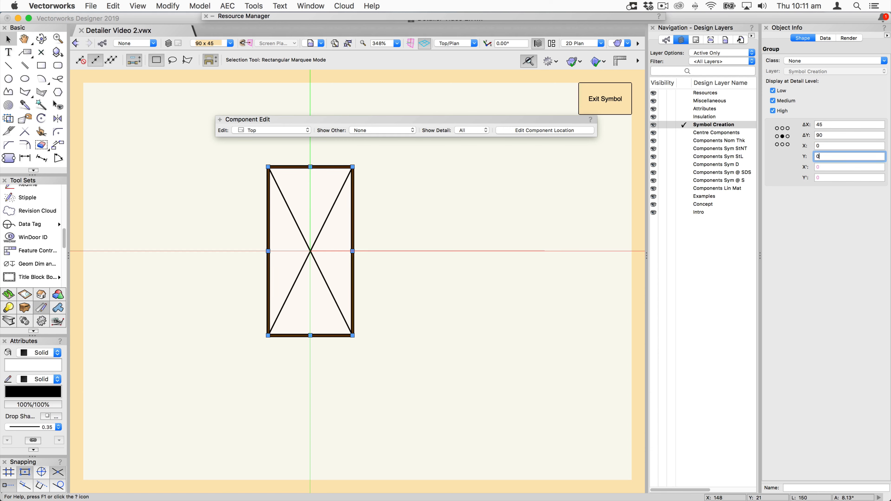
pyautogui.press('Tab')
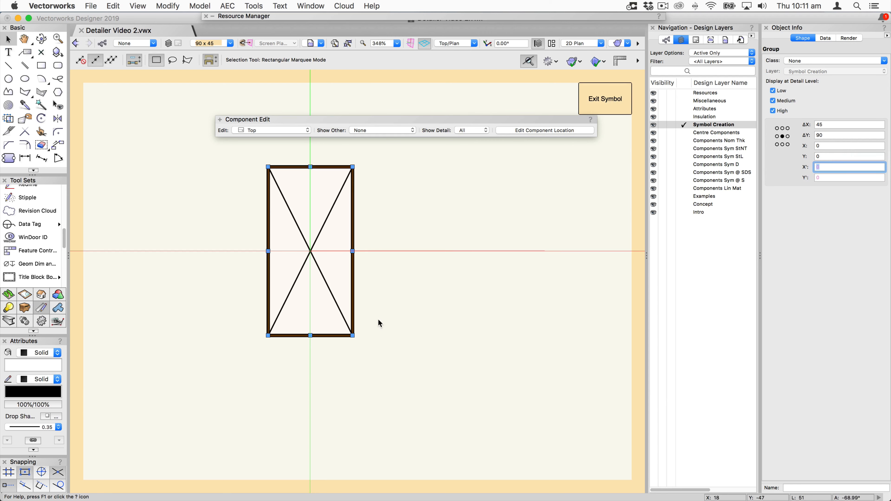
pyautogui.click(609, 102)
# Examine the centre insertion point in the 2D components of the Render 2mm symbol and exit the symbol.
pyautogui.doubleClick(209, 260)
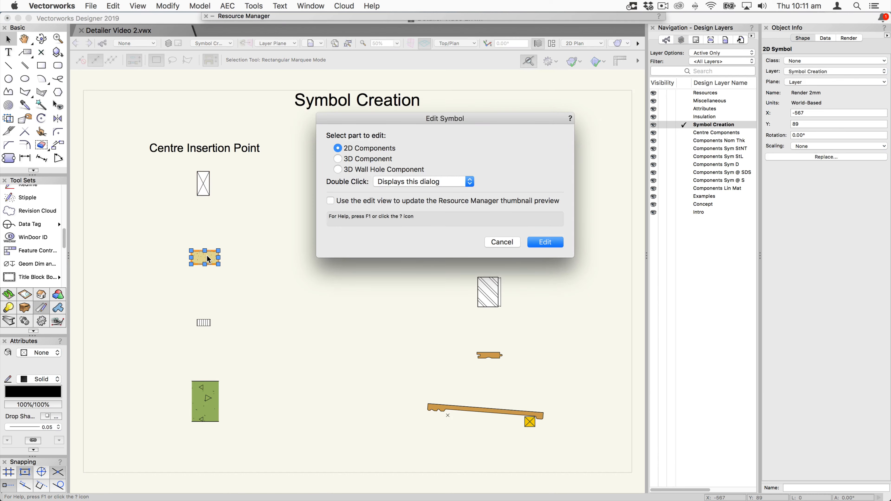
pyautogui.click(552, 244)
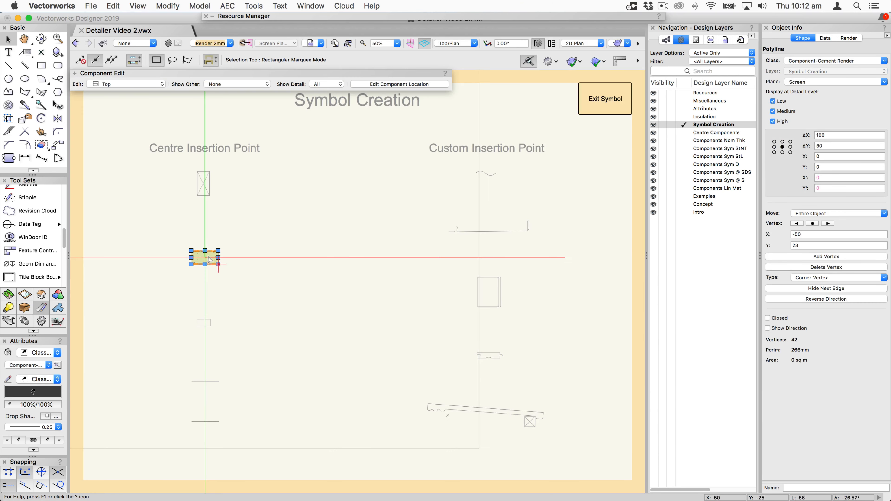
pyautogui.scroll(3, 192, 251)
pyautogui.scroll(6, 192, 251)
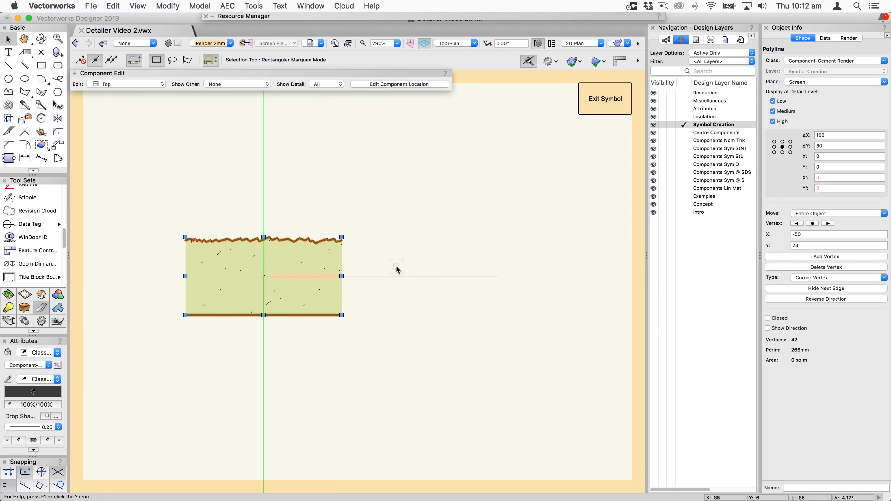
pyautogui.click(593, 101)
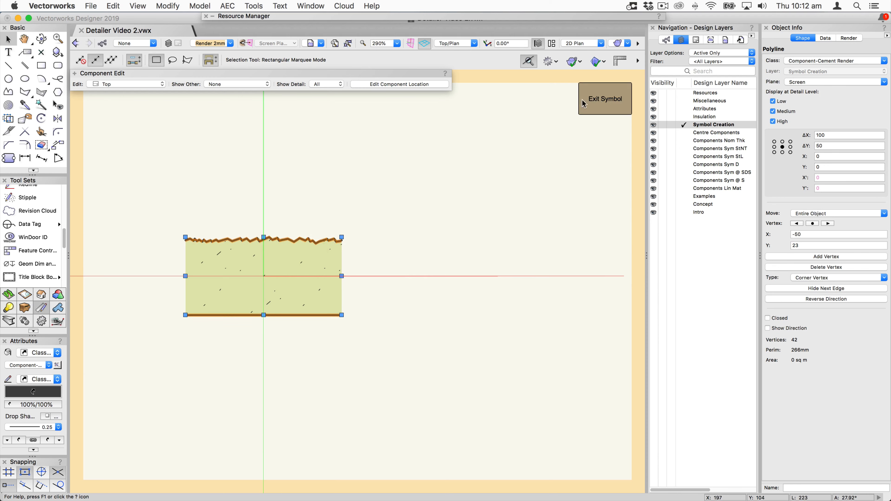
# Examine the insertion point in the 2D components of the Gyprock Shaftliner symbol and exit the symbol.
pyautogui.doubleClick(203, 323)
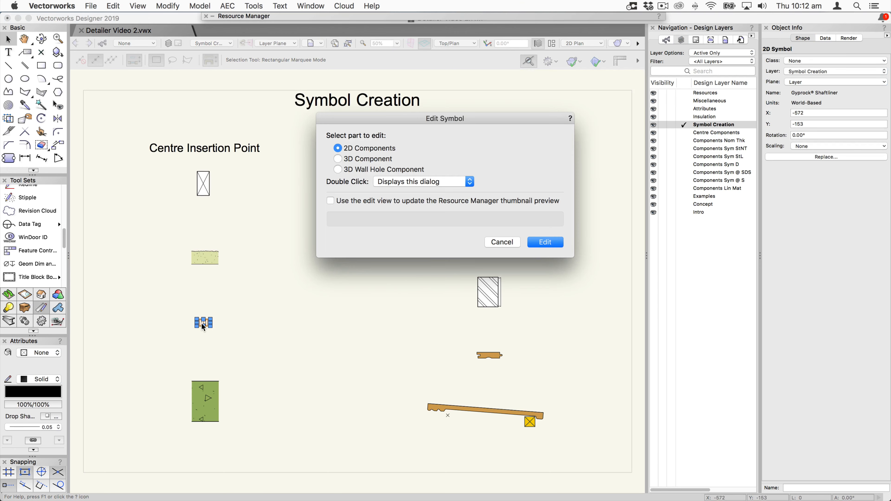
pyautogui.click(534, 243)
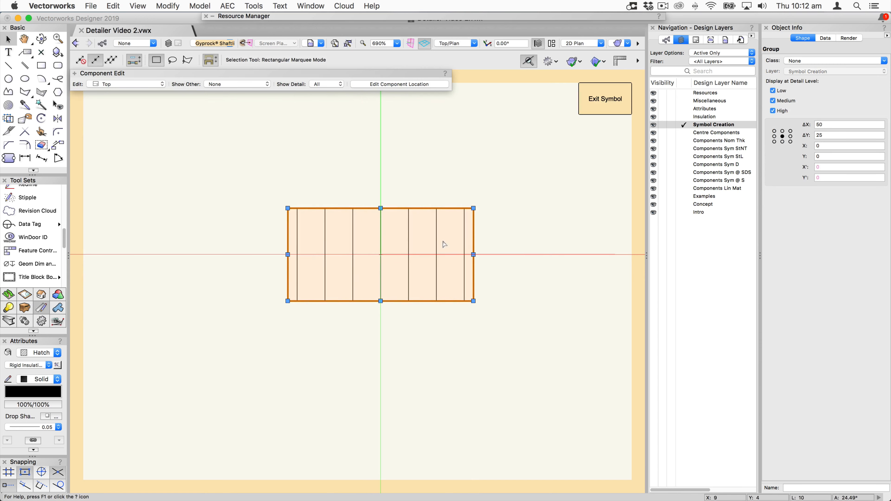
pyautogui.click(601, 100)
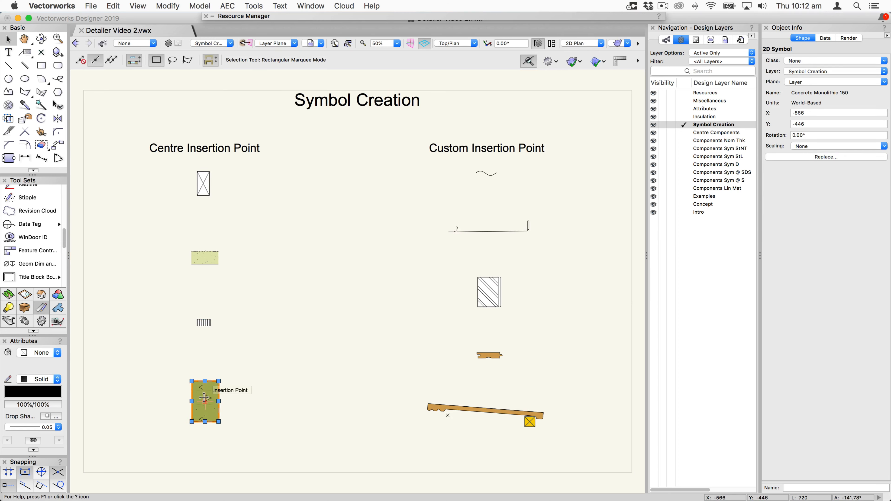
# Examine the insertion point in the 2D components of the Concrete Monolithic 150 symbol and exit the symbol.
pyautogui.doubleClick(205, 397)
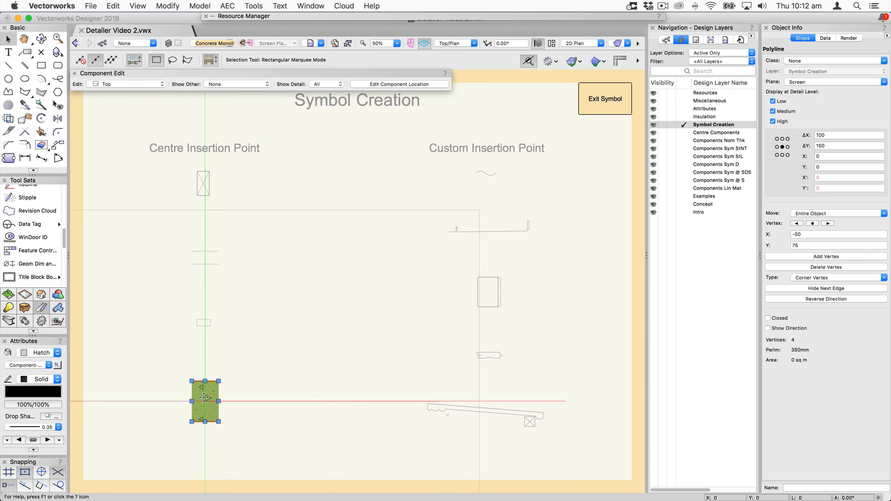
pyautogui.press('super+6')
pyautogui.scroll(-3, 253, 381)
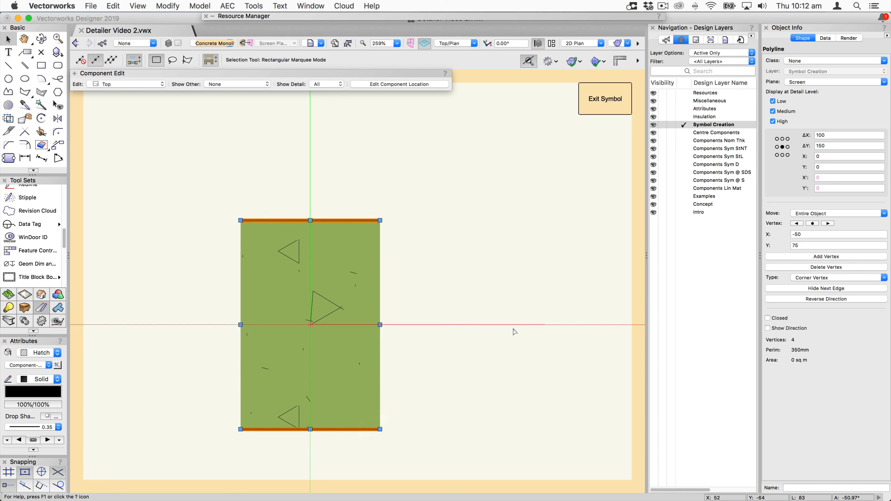
pyautogui.click(603, 101)
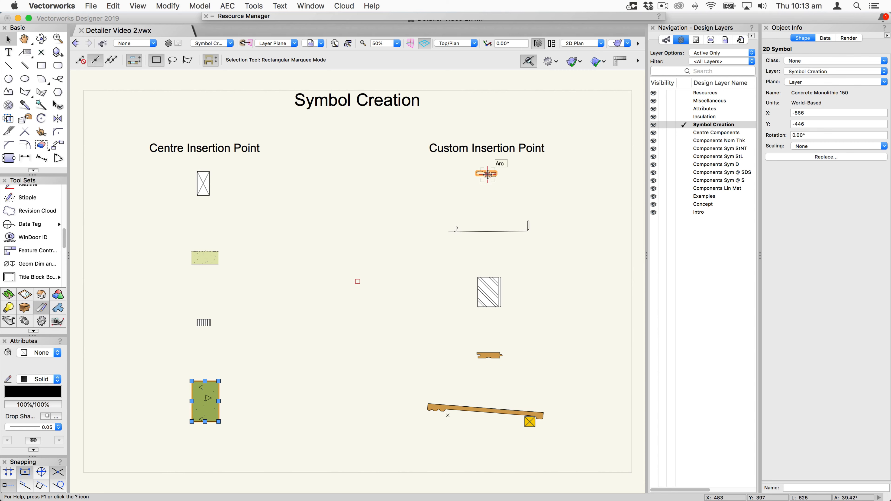
# Open the 2D components of the Lysaght CustomOrb SEGMENT symbol and select its wave profile.
pyautogui.click(487, 174)
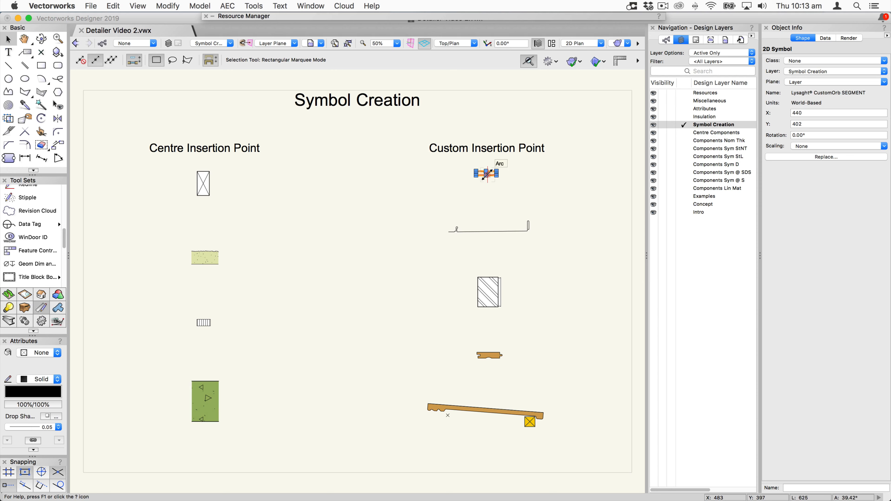
pyautogui.doubleClick(487, 174)
pyautogui.click(501, 186)
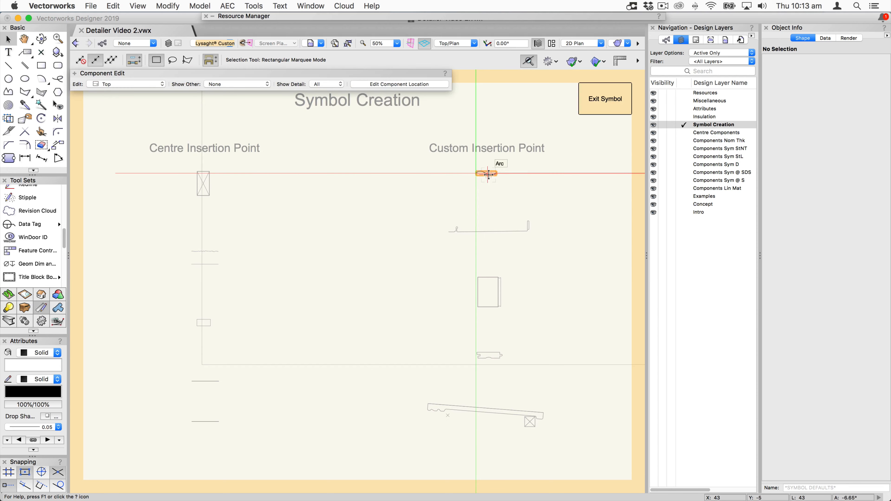
pyautogui.scroll(6, 487, 174)
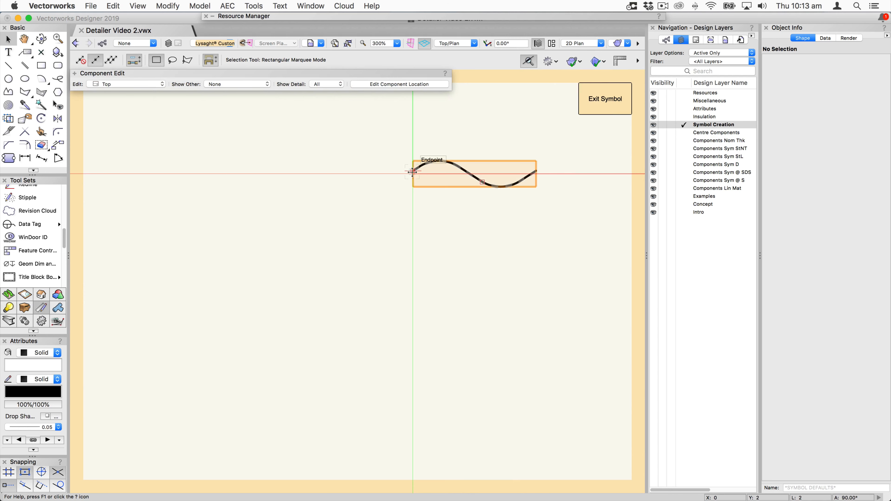
pyautogui.click(451, 164)
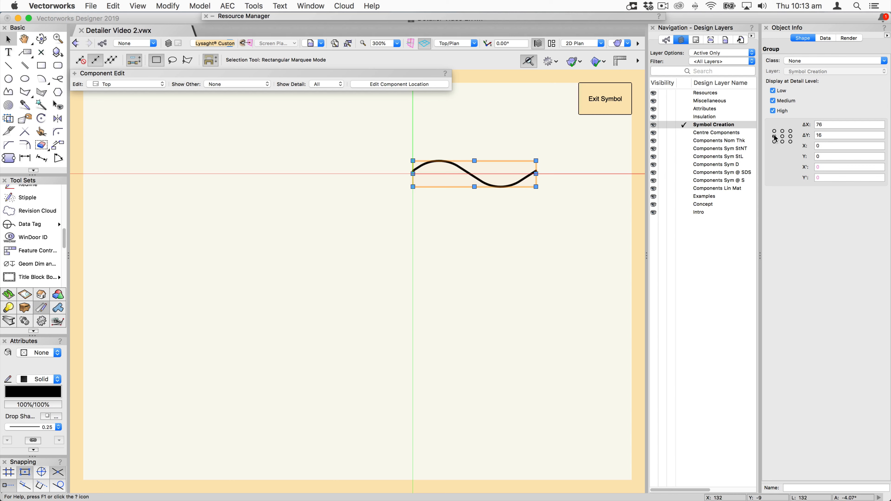
# Copy the wave profile end to end from its start point, placing the copy at X 76, Y 0.
pyautogui.click(820, 146)
pyautogui.click(822, 156)
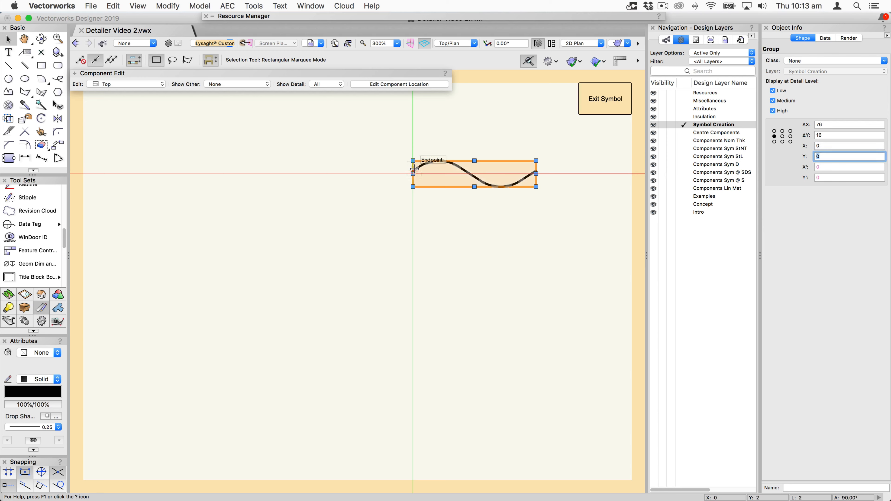
pyautogui.moveTo(413, 172); pyautogui.dragTo(539, 172)
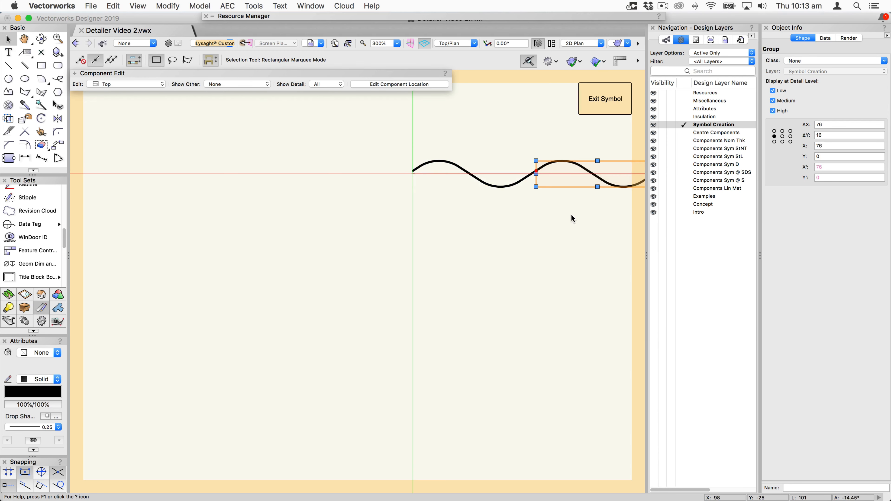
# Delete the copied wave profile and exit the Lysaght CustomOrb SEGMENT symbol.
pyautogui.scroll(-1, 558, 198)
pyautogui.scroll(-4, 560, 202)
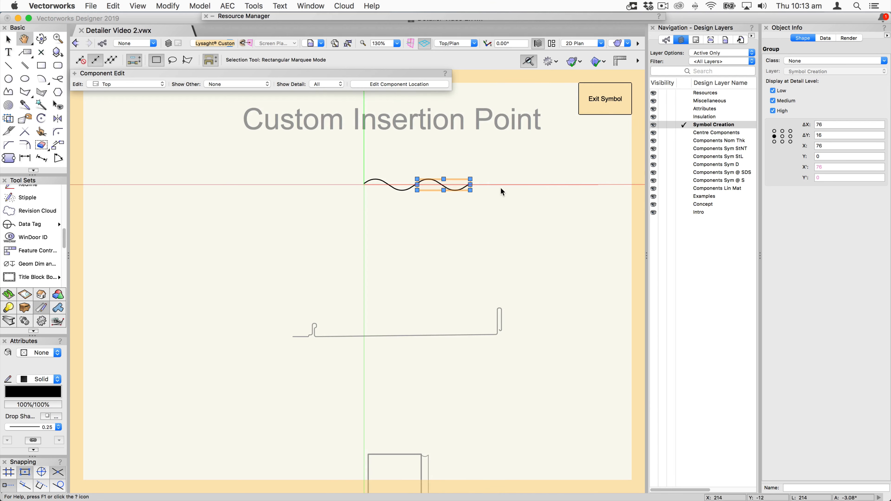
pyautogui.press('Delete')
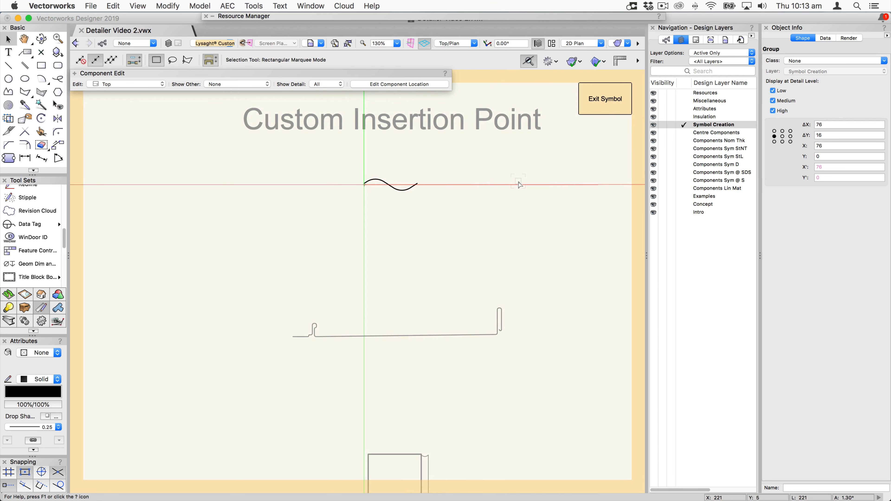
pyautogui.click(611, 103)
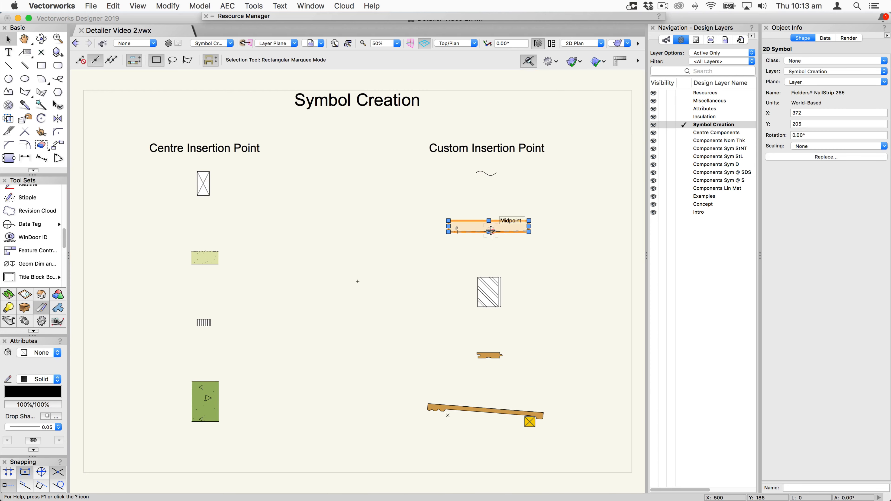
# Open the 2D components of the Fielders NailStrip 265 symbol and copy its profile horizontally, placing the copy at X 234, Y 0.
pyautogui.doubleClick(491, 230)
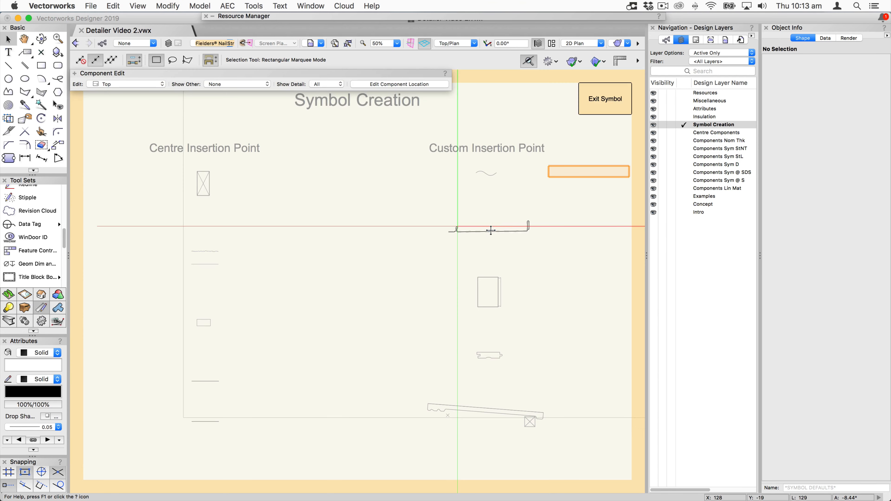
pyautogui.scroll(5, 490, 230)
pyautogui.moveTo(489, 231); pyautogui.dragTo(406, 204, button='middle')
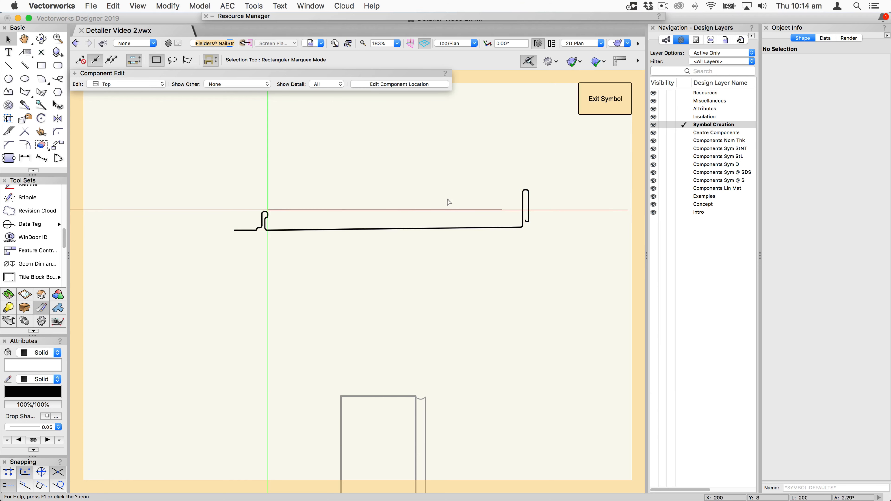
pyautogui.press('space')
pyautogui.moveTo(433, 191); pyautogui.dragTo(327, 191)
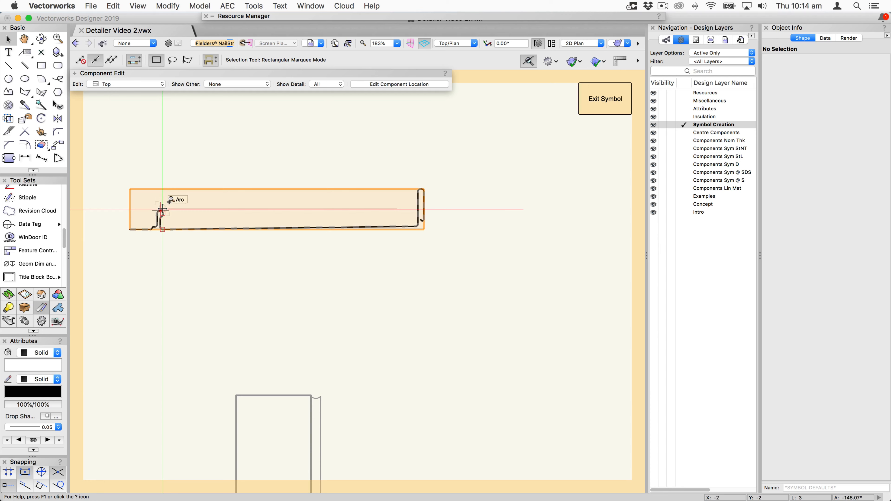
pyautogui.moveTo(162, 210); pyautogui.dragTo(424, 210)
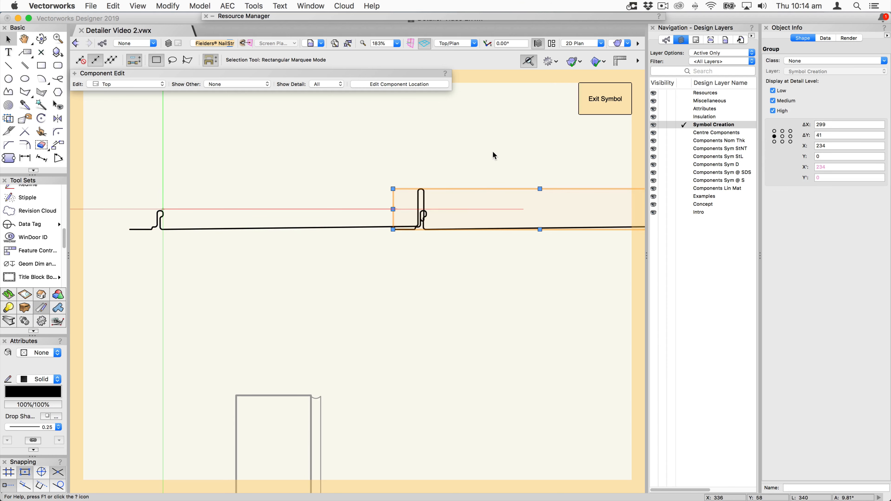
# Nudge the copied NailStrip profile left to X 232, then nudge it back right to X 234.
pyautogui.hotkey('shift', 'Left')
pyautogui.hotkey('shift', 'Left')
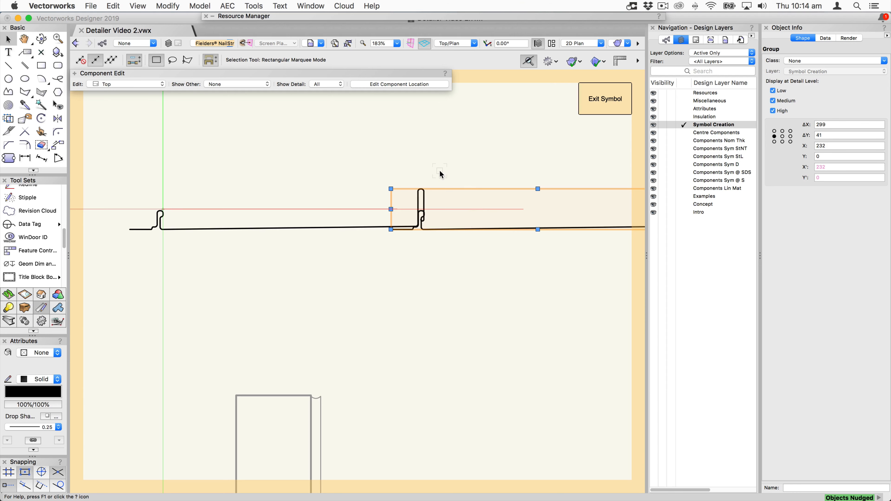
pyautogui.click(424, 193)
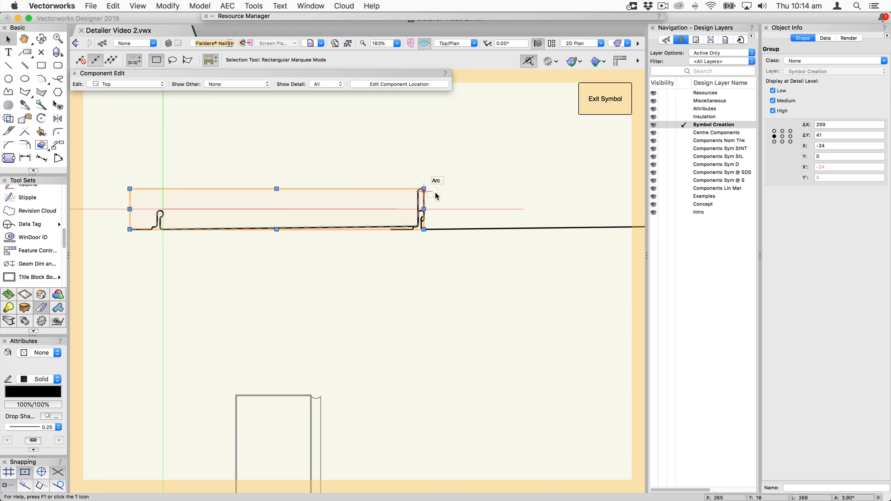
pyautogui.click(450, 230)
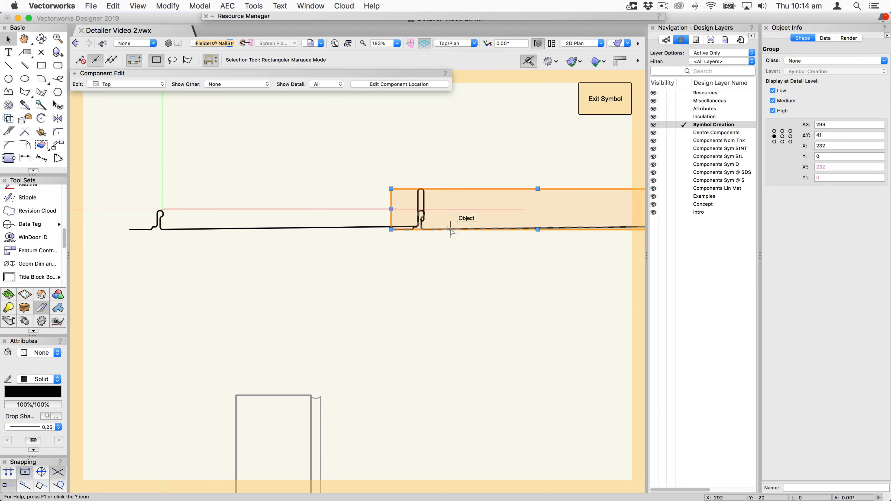
pyautogui.hotkey('shift', 'Right')
pyautogui.hotkey('shift', 'Right')
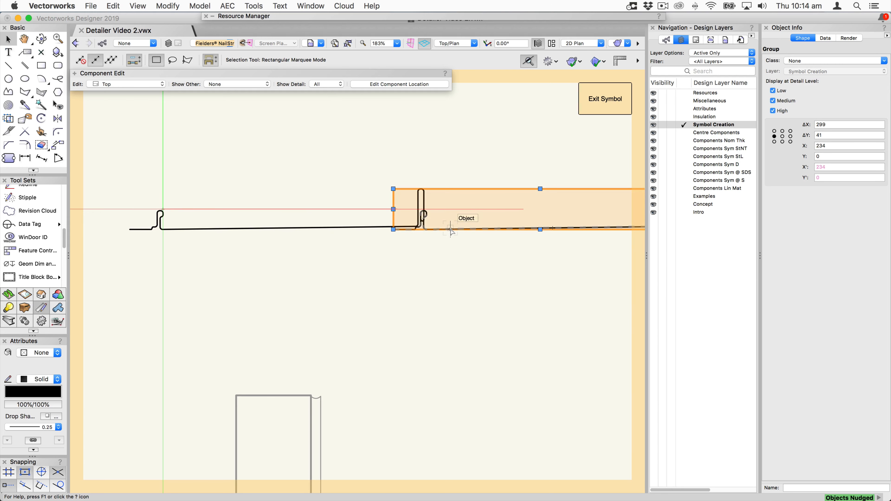
# Turn off zoomed line thickness so the overlapping NailStrip seam displays with thin lines.
pyautogui.scroll(5, 441, 221)
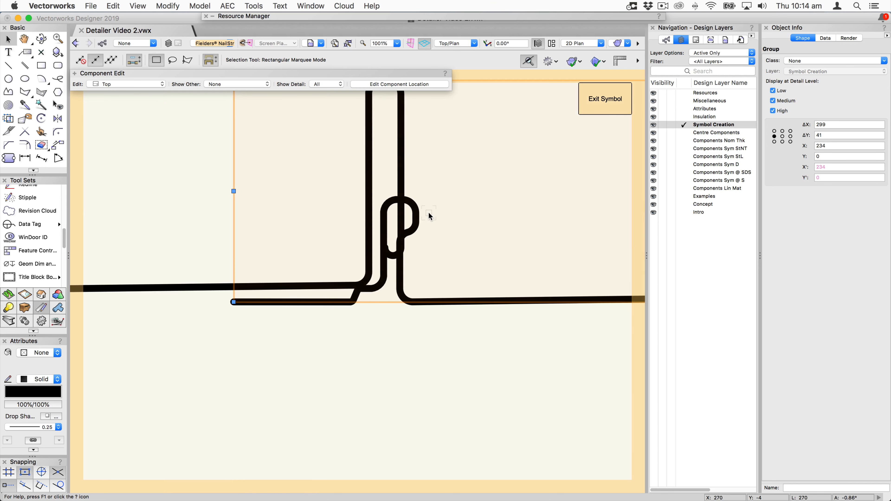
pyautogui.click(527, 61)
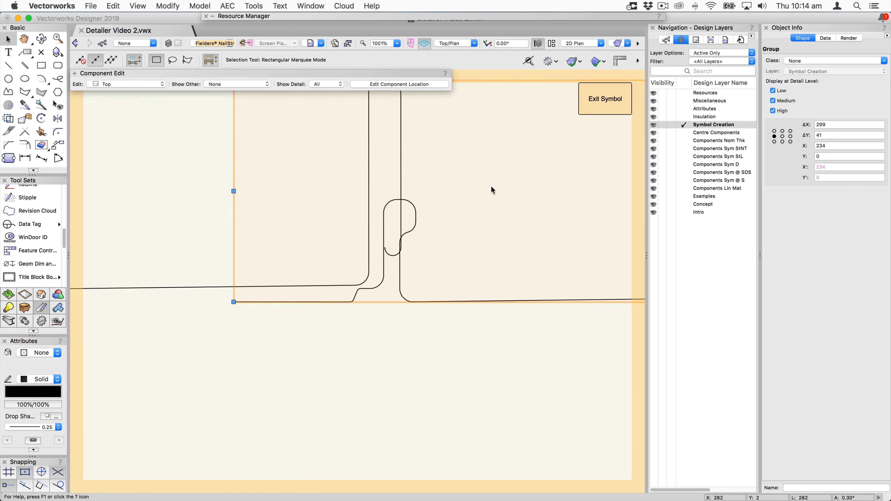
# Draw a line about 2 mm long across the top of the small hook at the seam, then delete it.
pyautogui.click(9, 65)
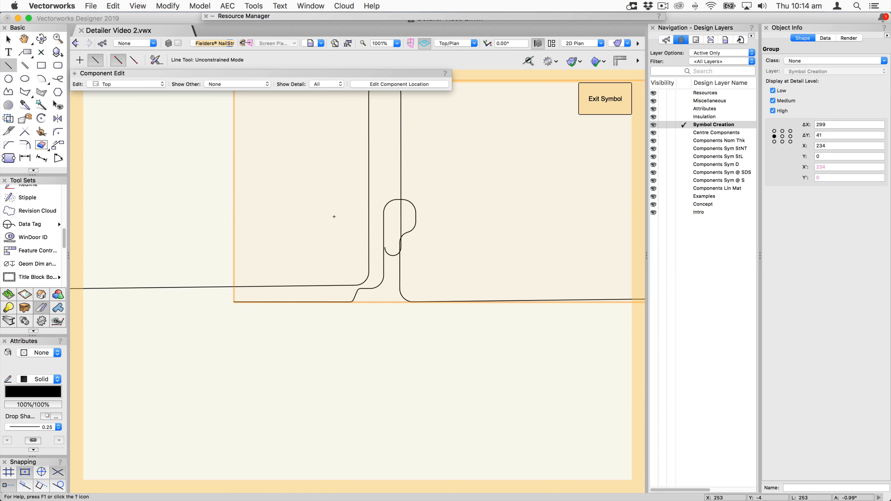
pyautogui.click(397, 200)
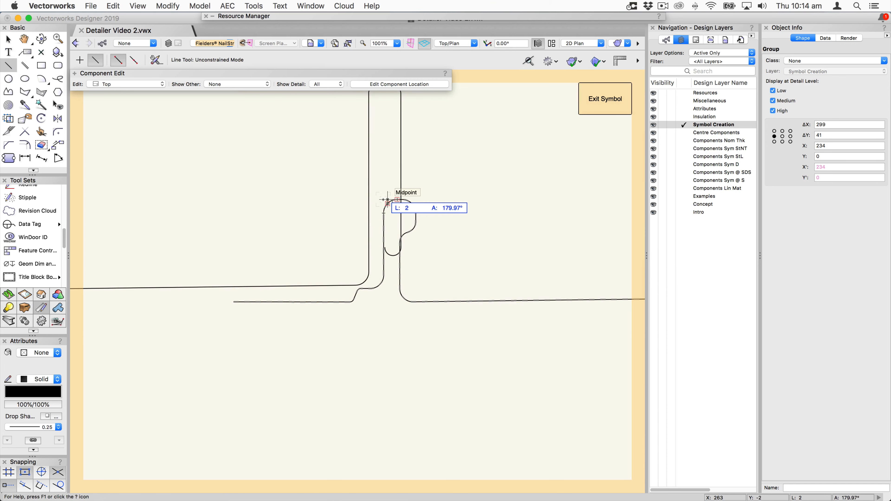
pyautogui.click(387, 200)
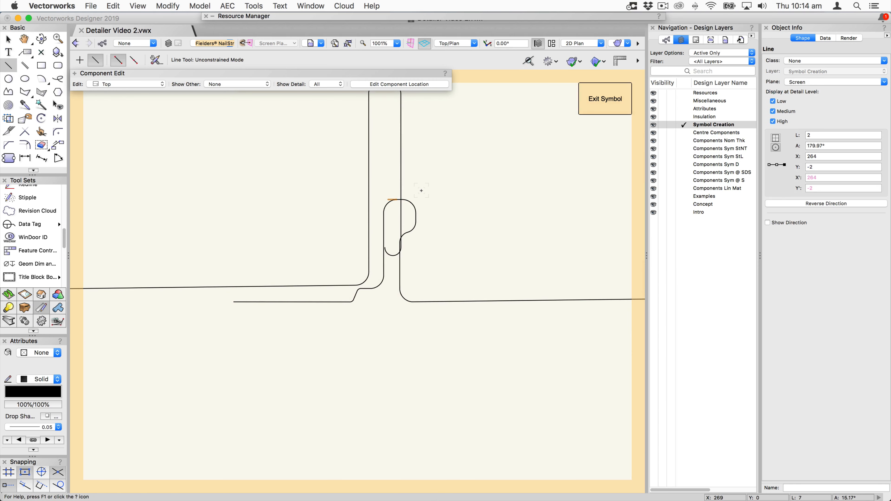
pyautogui.press('BackSpace')
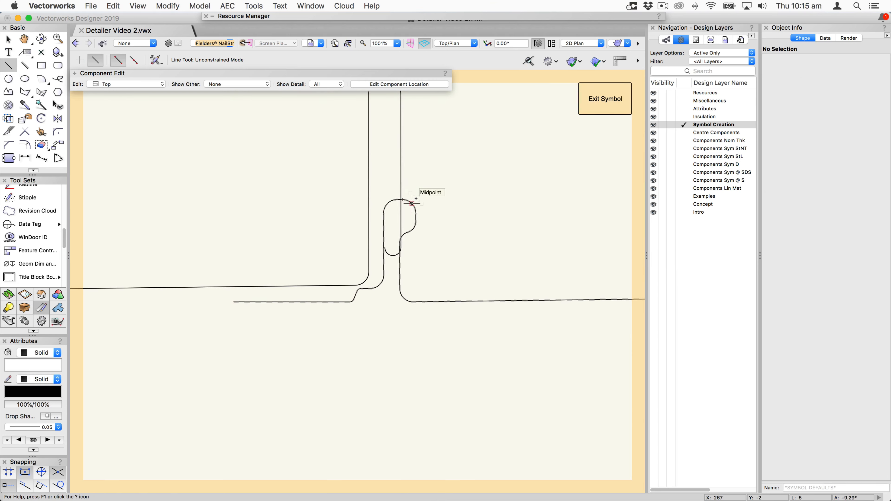
# Delete the copied NailStrip profile and exit the symbol.
pyautogui.click(8, 38)
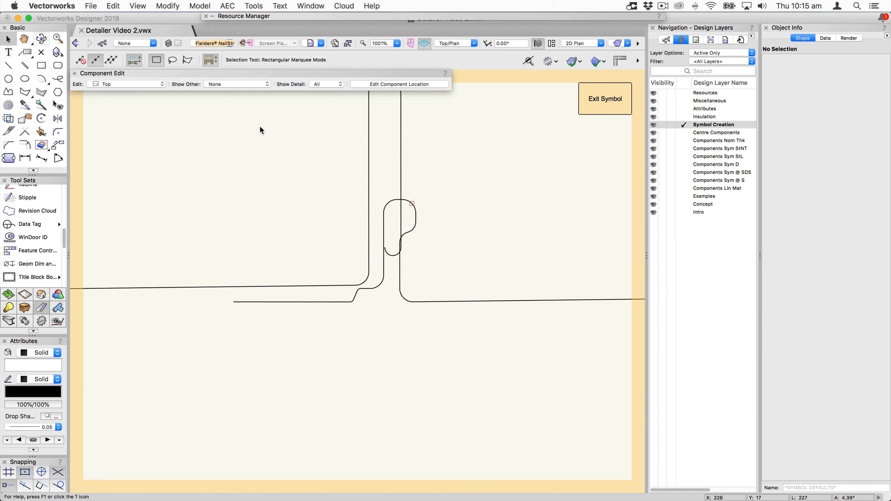
pyautogui.click(409, 203)
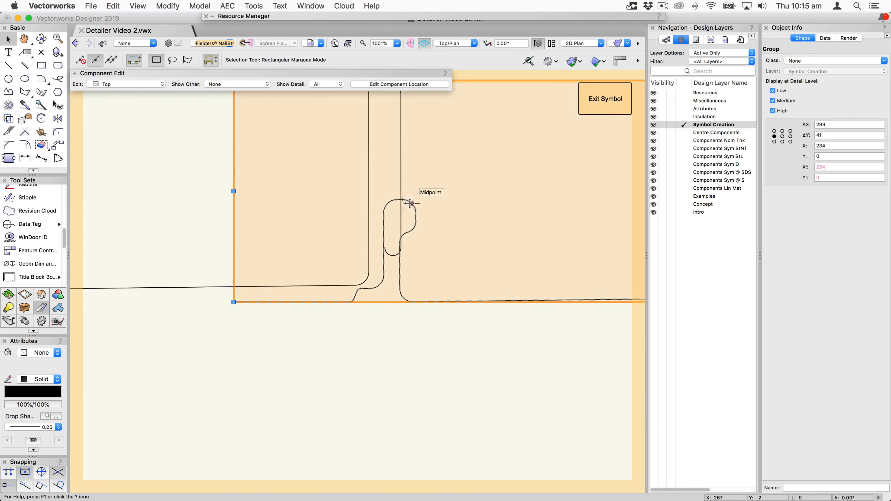
pyautogui.press('BackSpace')
pyautogui.scroll(-5, 408, 208)
pyautogui.moveTo(252, 221); pyautogui.dragTo(322, 221, button='middle')
pyautogui.click(599, 98)
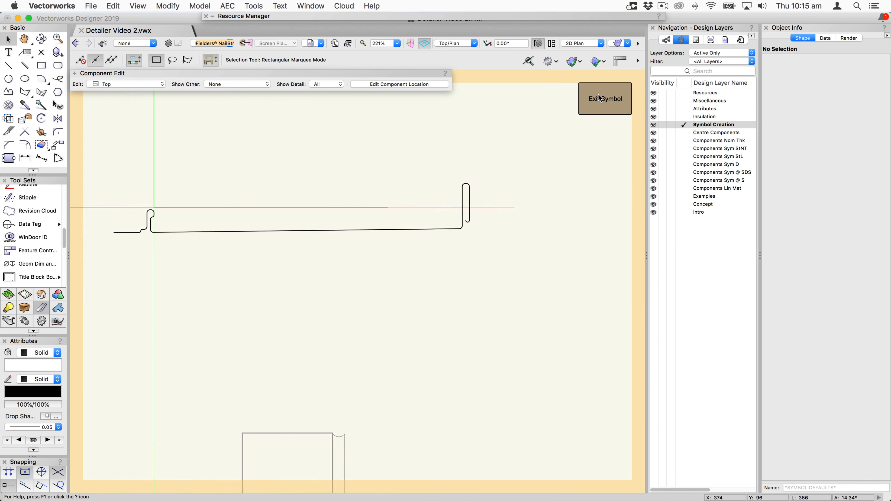
# Open the 2D components of the 110 x 76 Brick - Ironed Joint symbol, group its two objects and exit the symbol.
pyautogui.click(490, 291)
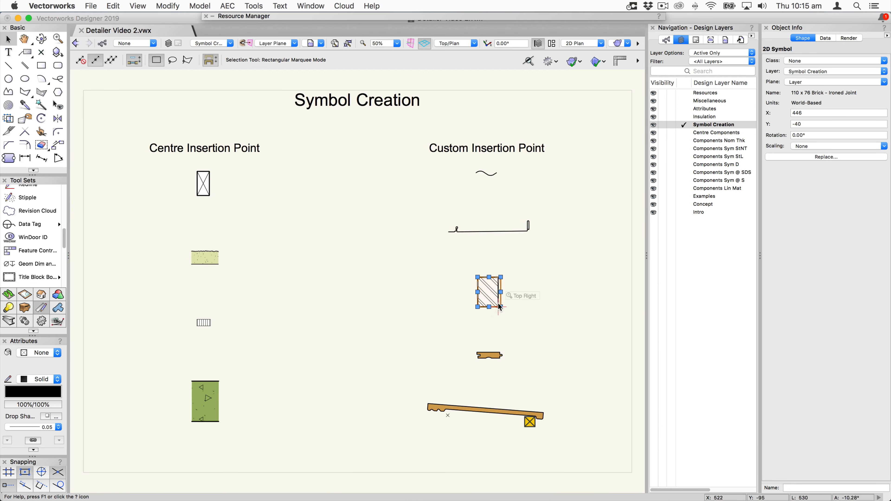
pyautogui.doubleClick(489, 291)
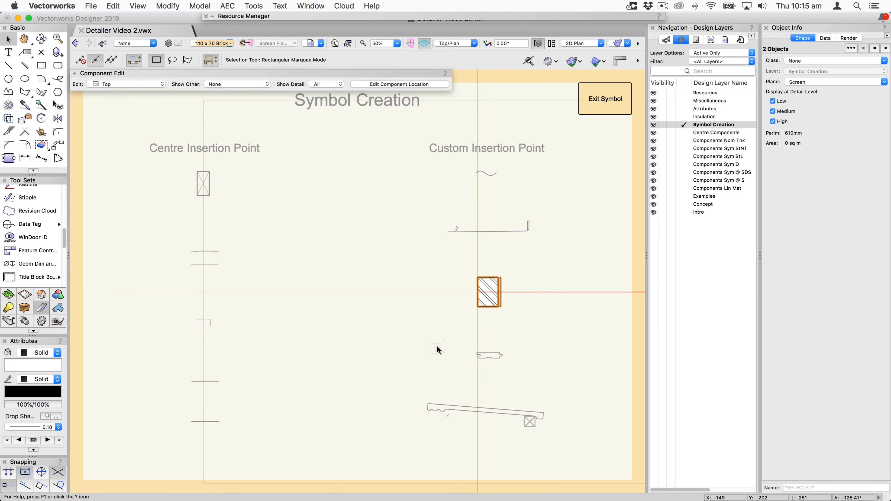
pyautogui.press('super+g')
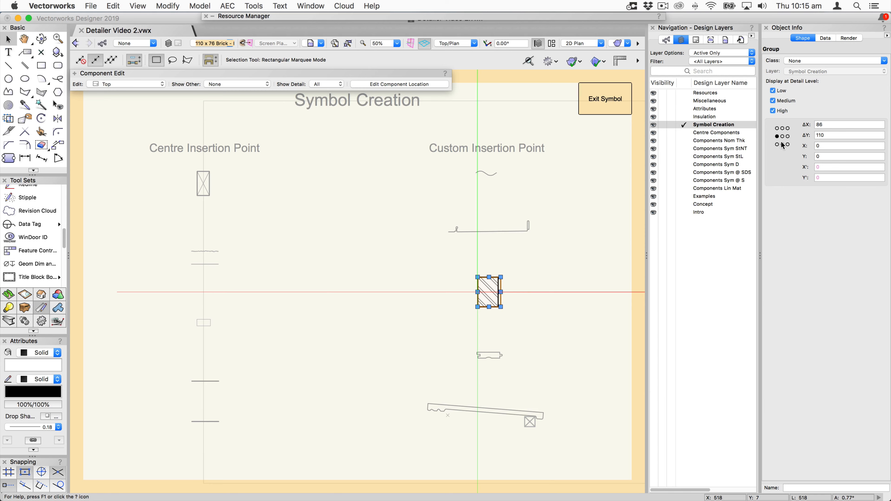
pyautogui.click(821, 146)
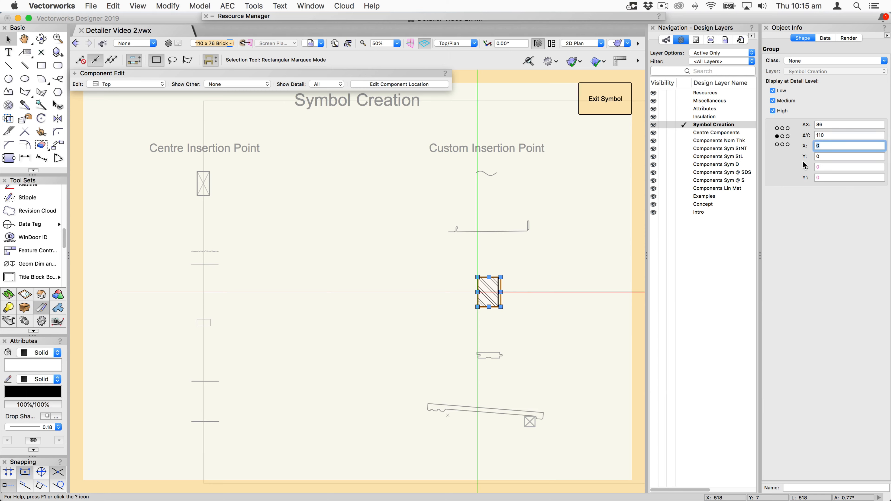
pyautogui.click(595, 99)
# Examine the insertion point and tongue end in the 2D components of the flooring board symbol and exit the symbol.
pyautogui.click(485, 356)
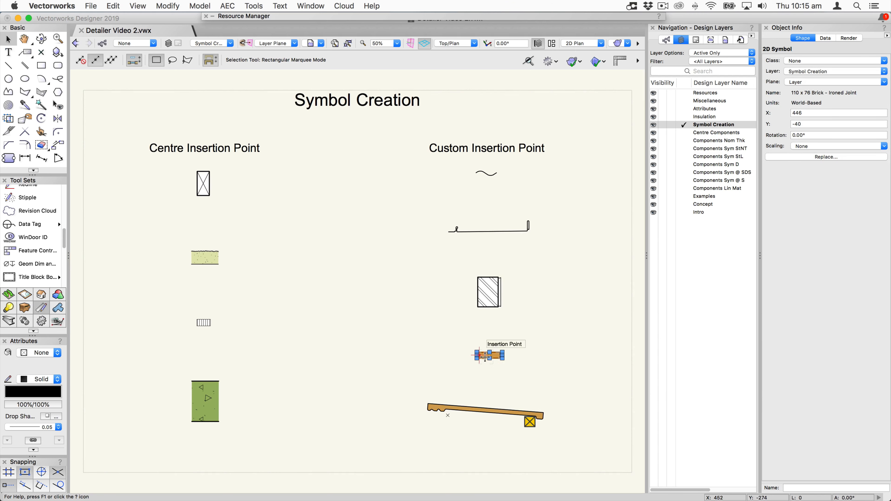
pyautogui.doubleClick(495, 356)
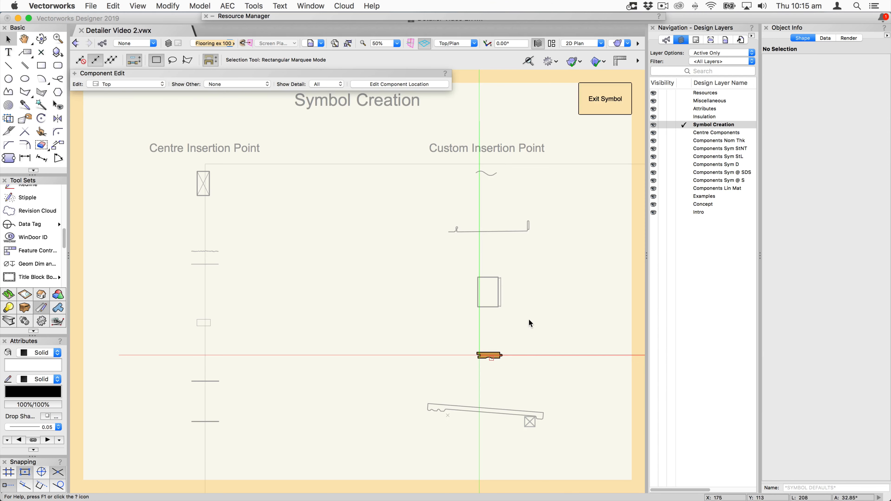
pyautogui.scroll(5, 509, 351)
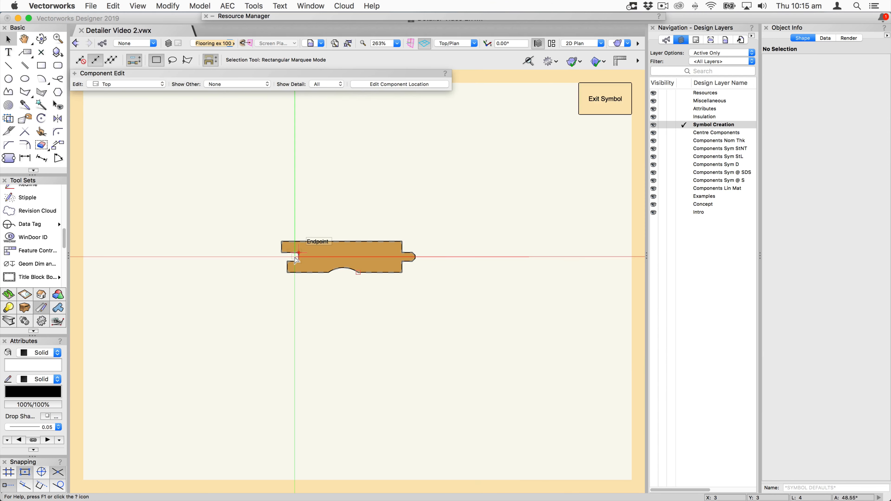
pyautogui.moveTo(297, 259); pyautogui.dragTo(416, 258)
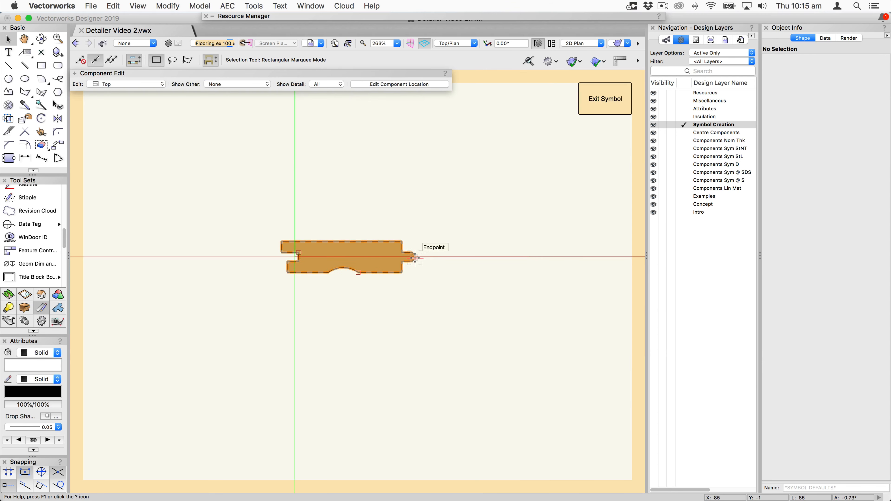
pyautogui.click(598, 99)
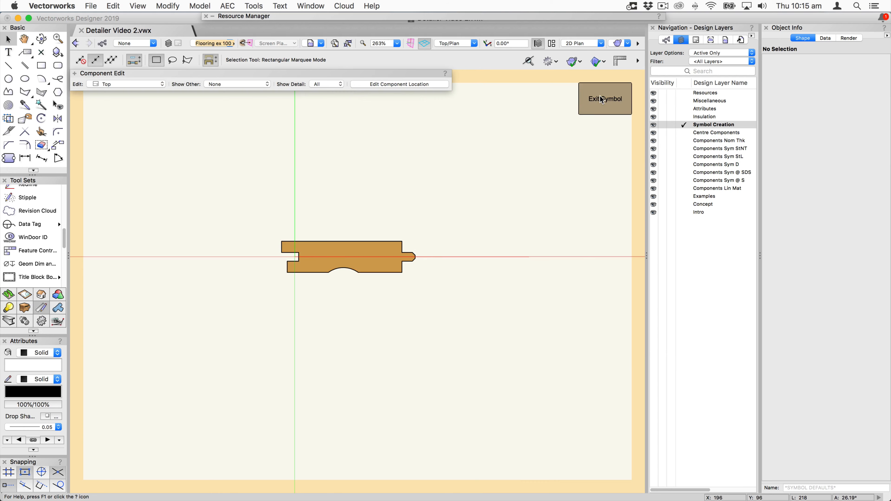
# Copy the Boral Ceramic Artline SIDE symbol horizontally from its insertion point, placing the copy at X 689, Y -497.
pyautogui.click(473, 415)
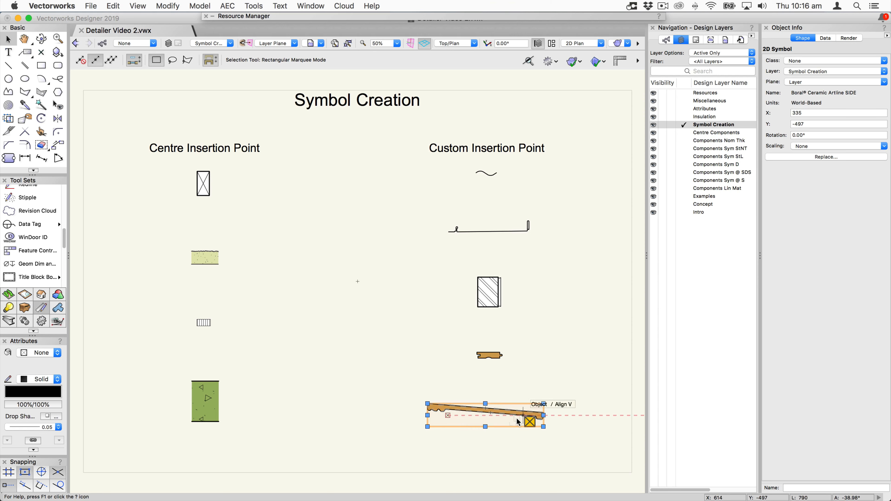
pyautogui.scroll(5, 456, 421)
pyautogui.moveTo(498, 412); pyautogui.dragTo(443, 317, button='middle')
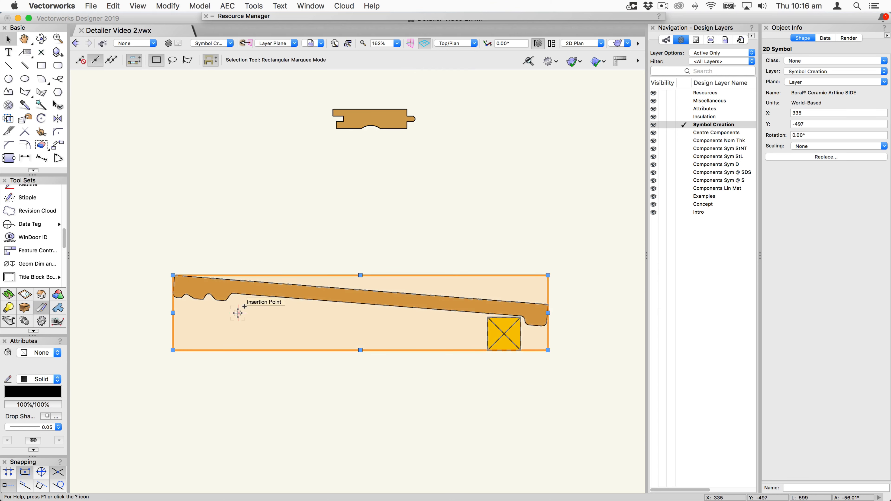
pyautogui.moveTo(239, 312); pyautogui.dragTo(548, 306)
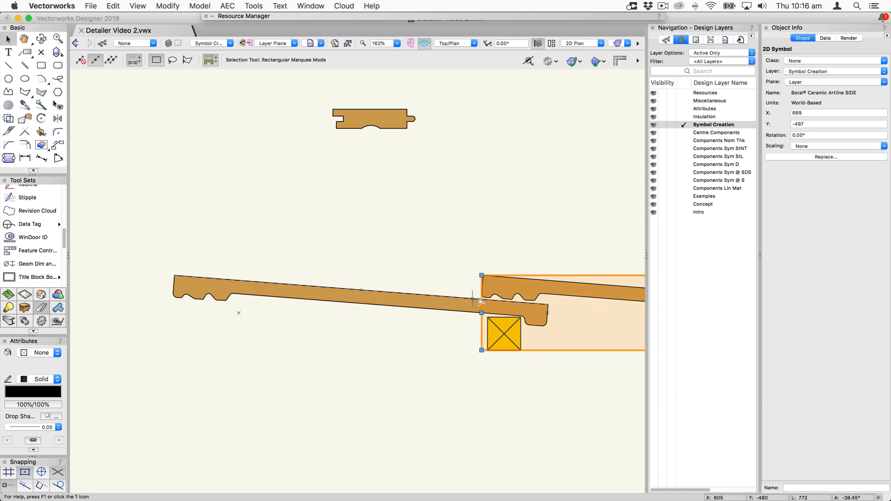
pyautogui.scroll(-5, 436, 279)
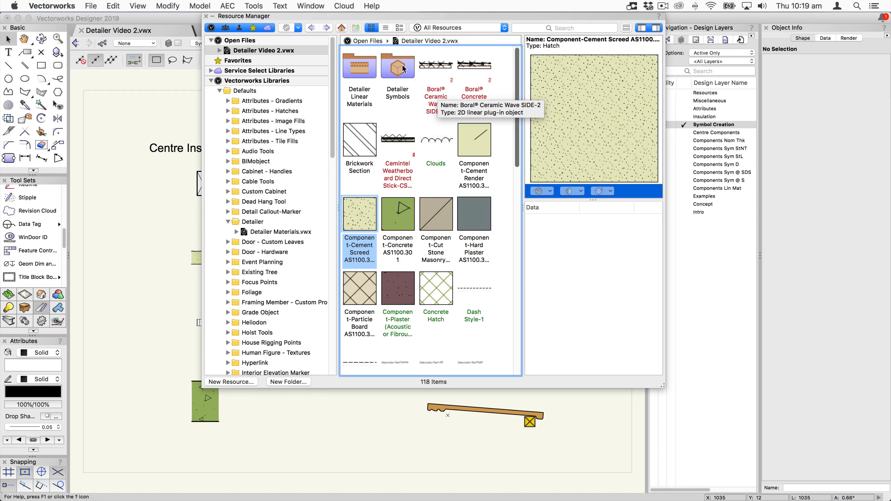
# Browse the symbols stored in the Detailer Symbols folder and return to the file's main resource list.
pyautogui.doubleClick(397, 65)
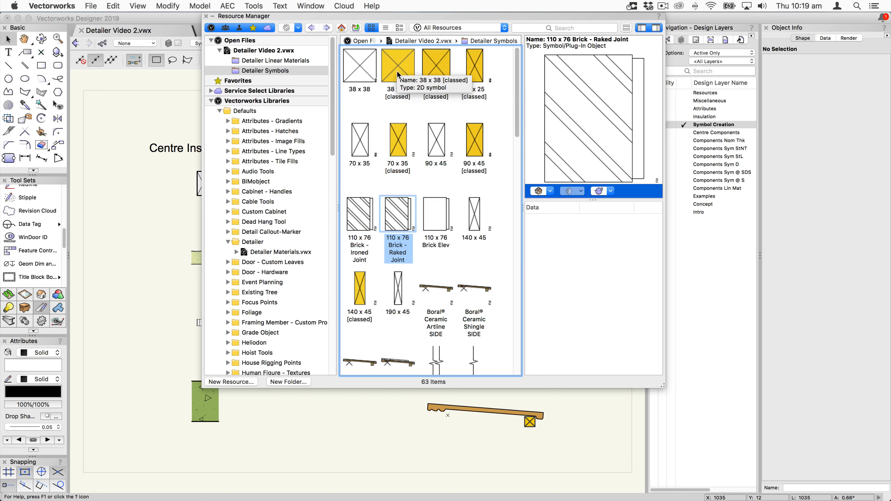
pyautogui.scroll(-15, 459, 107)
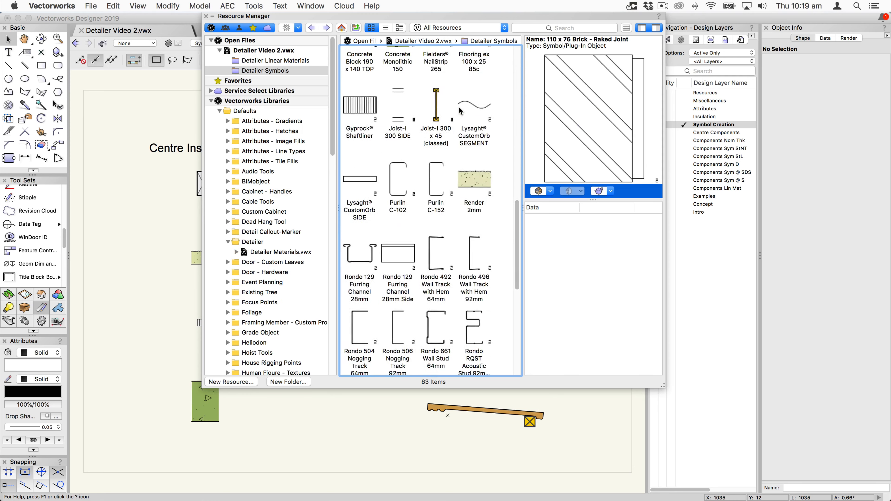
pyautogui.scroll(15, 403, 77)
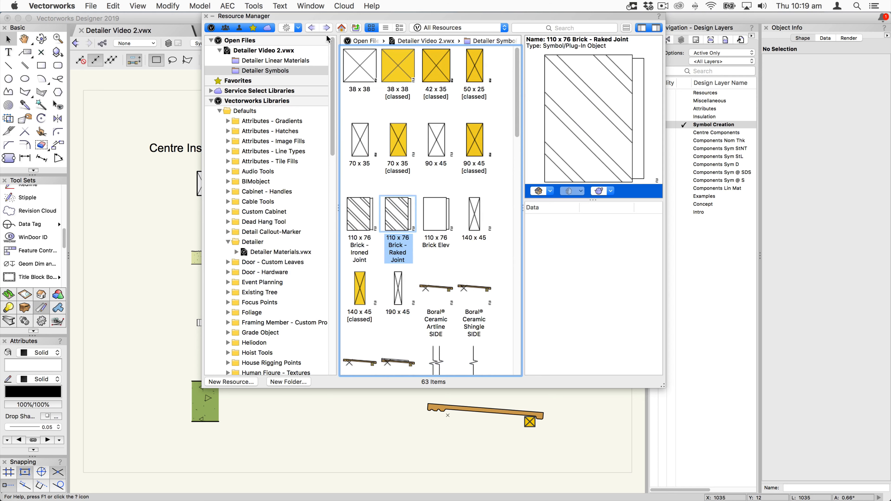
pyautogui.click(310, 27)
# Preview the Boral Ceramic Wave SIDE-2, Boral Concrete Macquarie SIDE-2 and Cemintel Weatherboard Direct Stick resources.
pyautogui.click(437, 63)
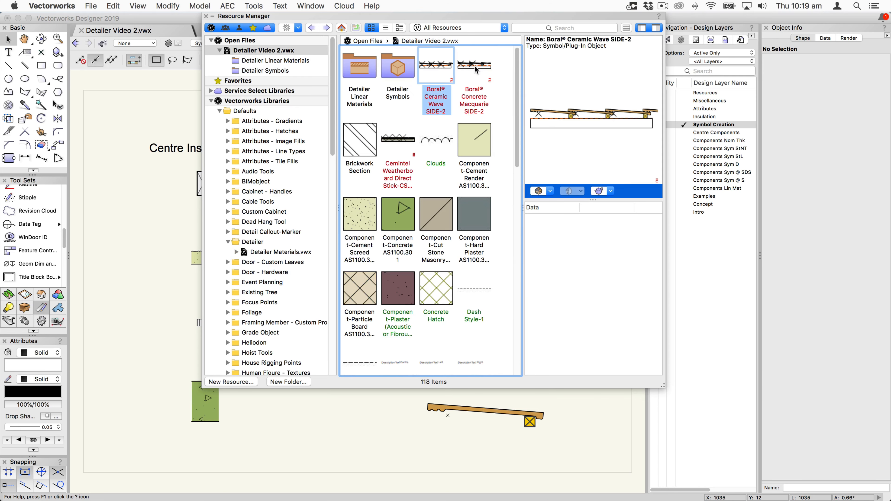
pyautogui.click(478, 68)
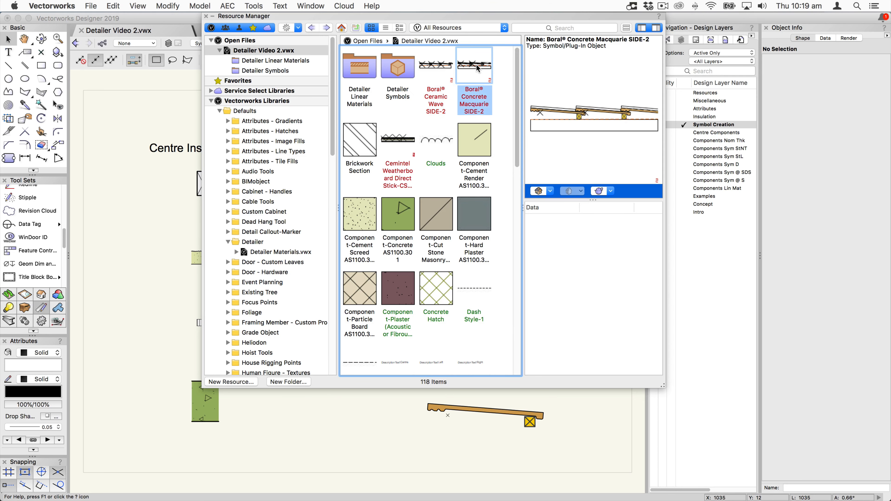
pyautogui.click(398, 141)
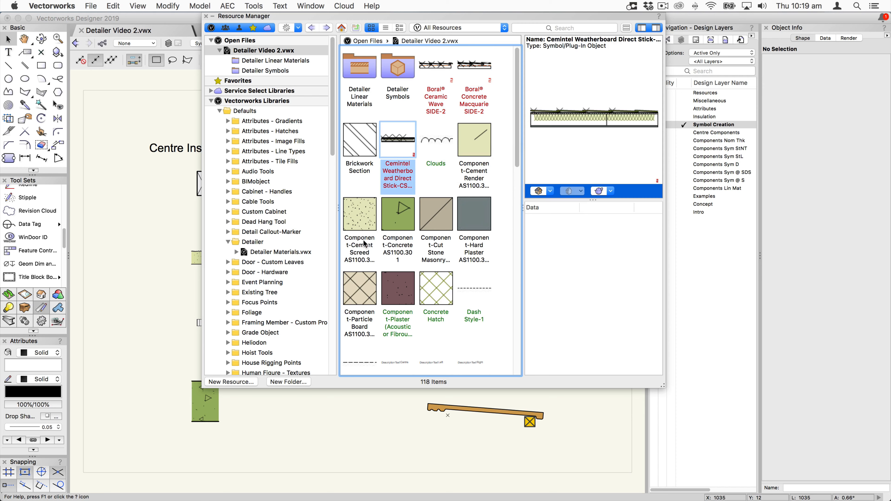
pyautogui.scroll(-2, 475, 292)
pyautogui.scroll(3, 456, 65)
pyautogui.scroll(-1, 456, 65)
# Filter the file's resources to show only Symbols/Plug-In Objects.
pyautogui.click(449, 28)
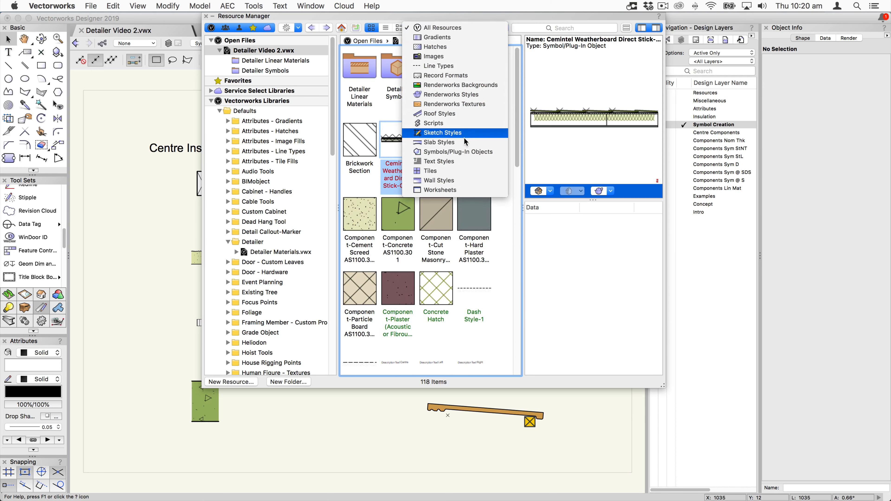
pyautogui.click(465, 151)
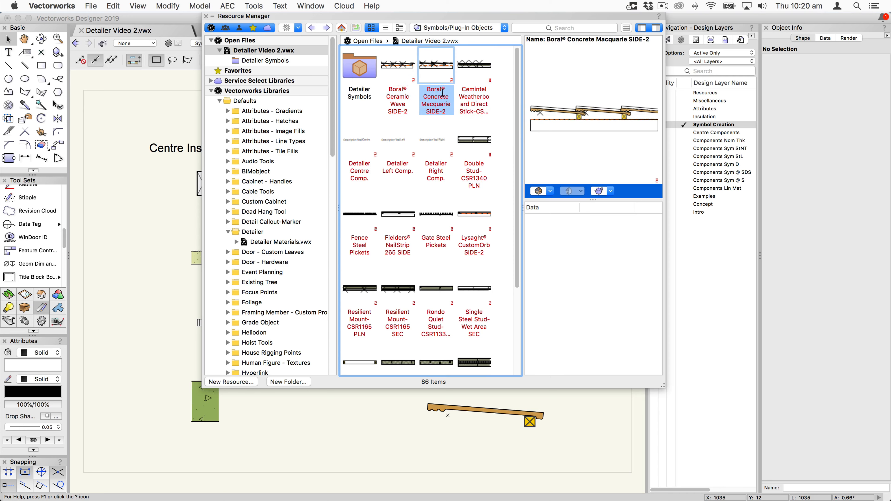
pyautogui.click(353, 174)
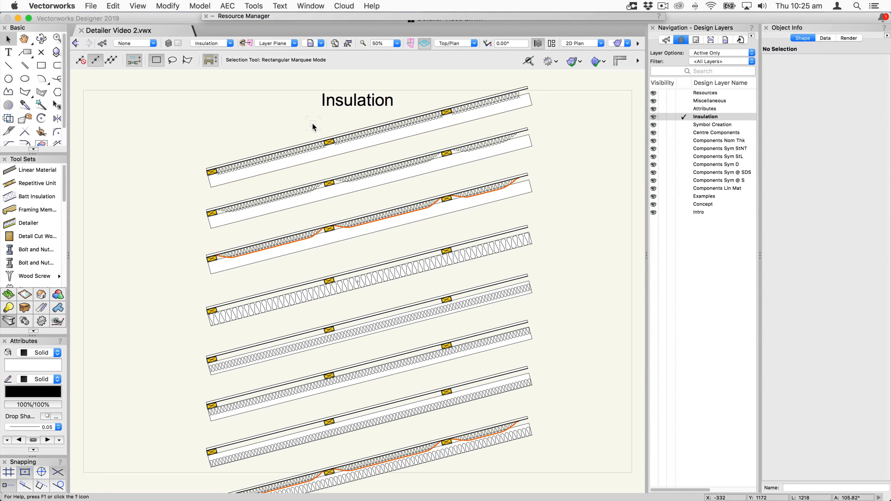
# Set the L1 insulation position of the uppermost Detailer object under the Insulation heading to Match Component Thickness.
pyautogui.click(386, 130)
pyautogui.press('super+6')
pyautogui.click(413, 127)
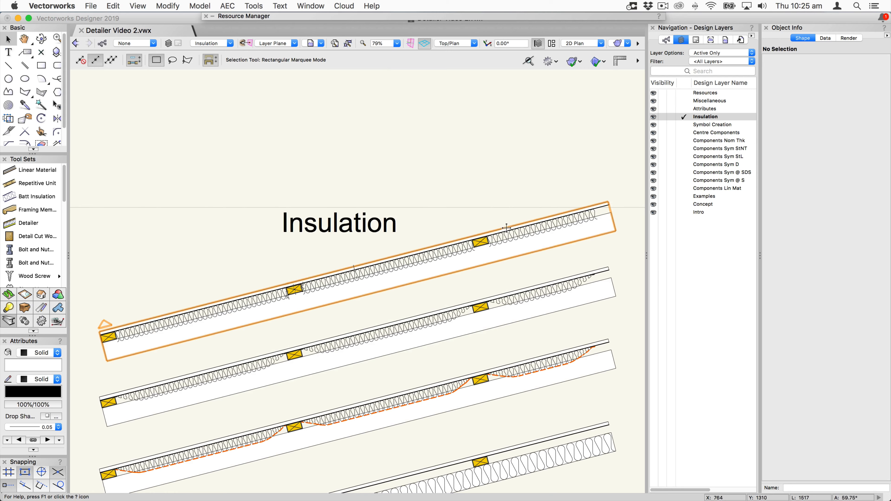
pyautogui.click(581, 240)
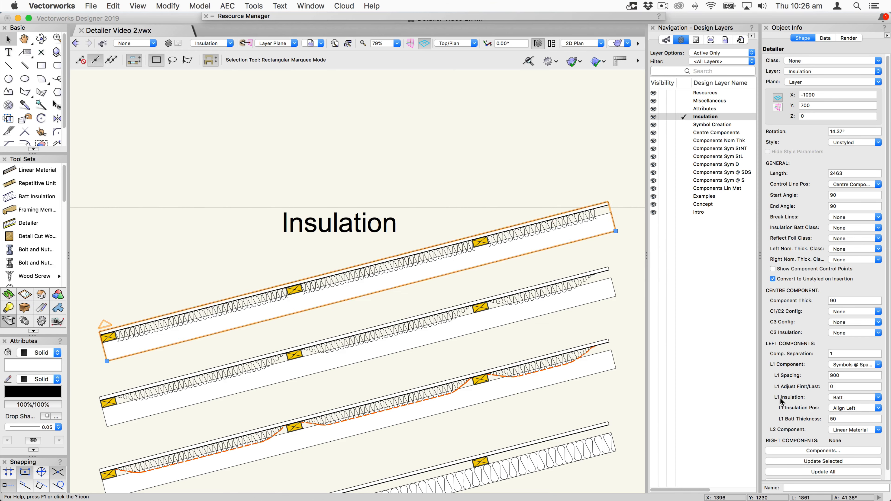
pyautogui.click(853, 408)
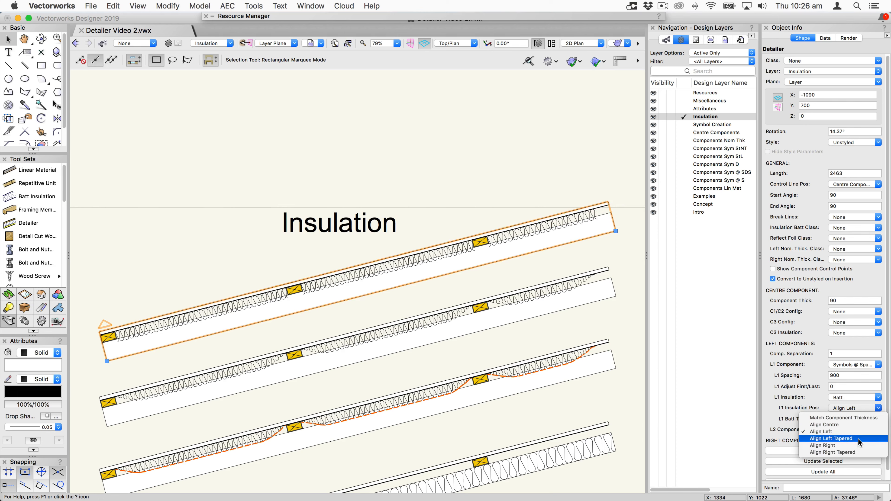
pyautogui.click(853, 417)
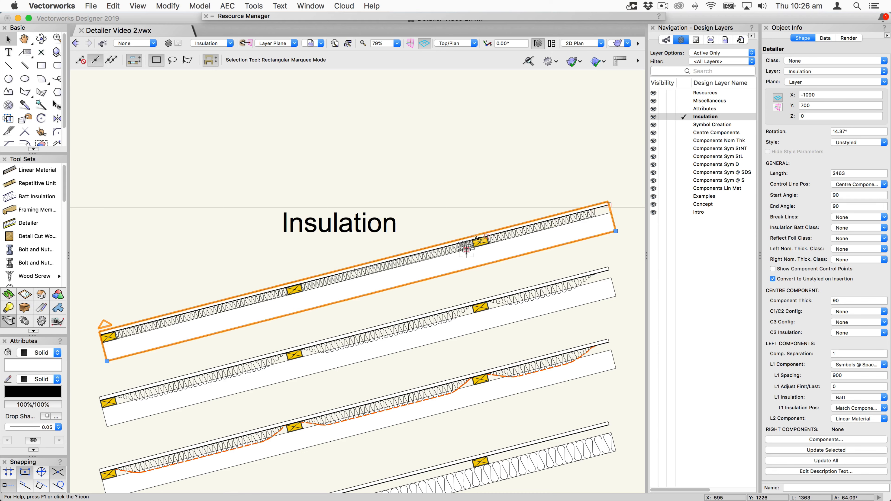
# Examine the L1 insulation settings of the second and third Detailer objects, including the third's available insulation types.
pyautogui.click(356, 339)
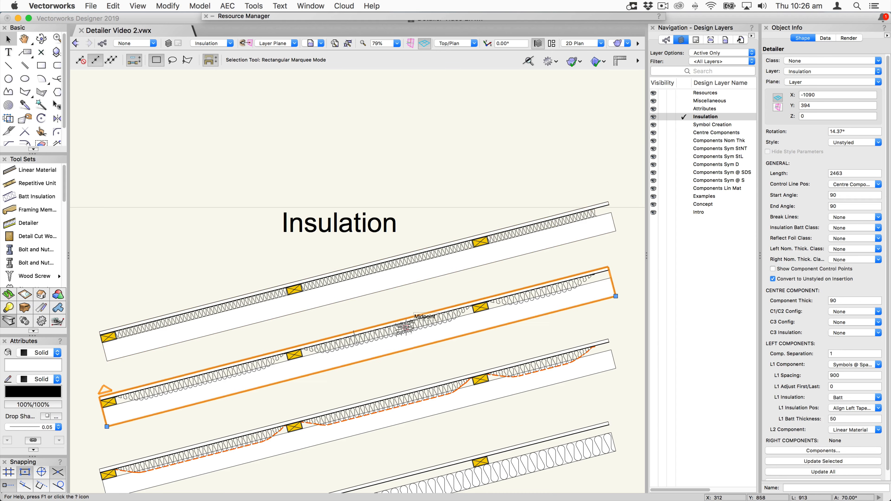
pyautogui.scroll(-3, 405, 326)
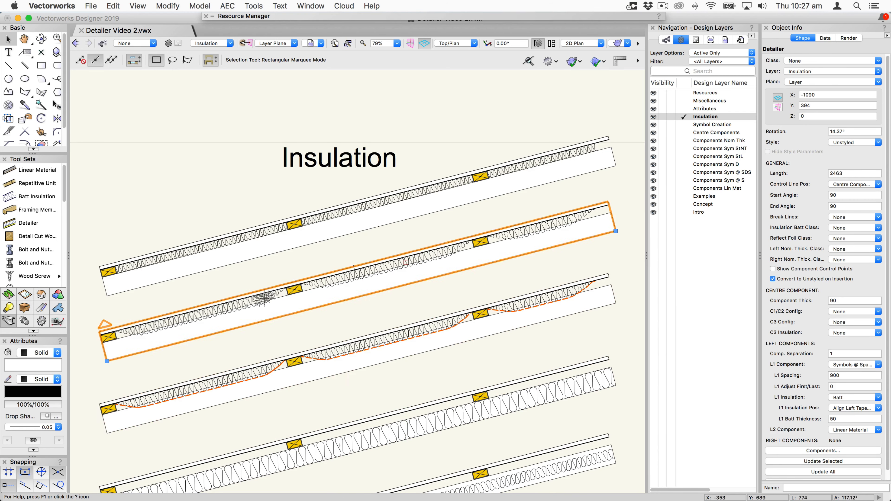
pyautogui.keyDown('shift'); pyautogui.click(423, 324); pyautogui.keyUp('shift')
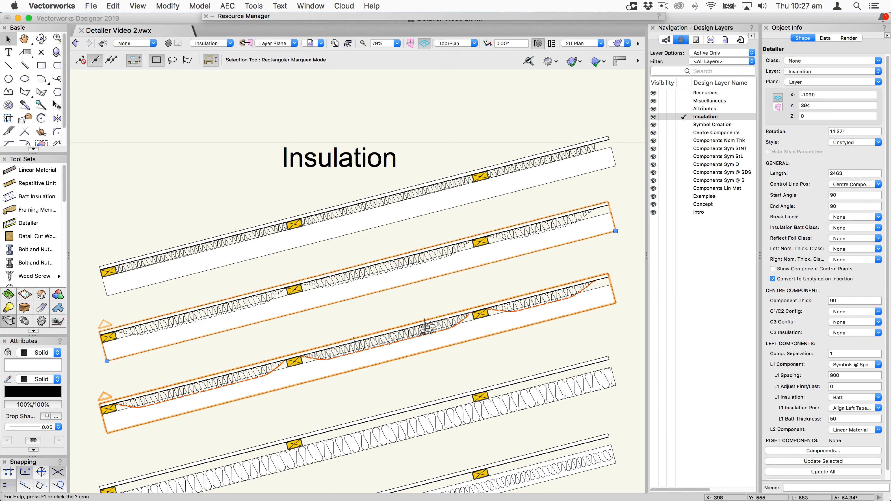
pyautogui.click(426, 337)
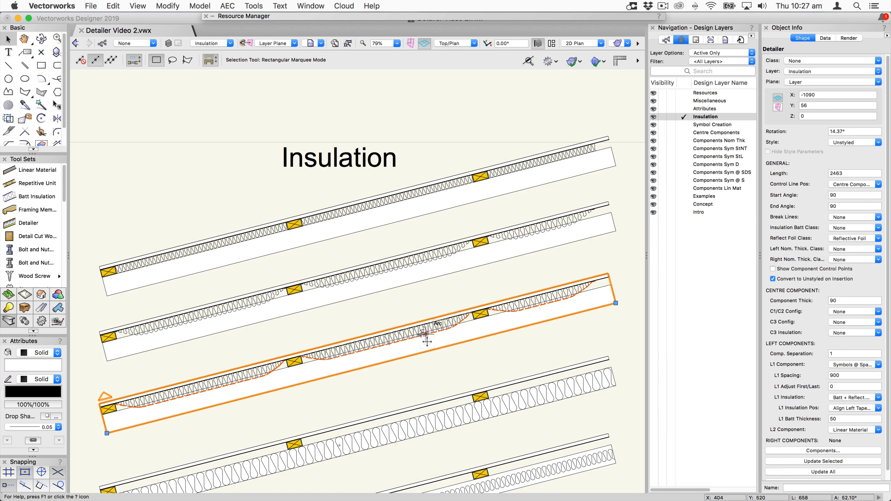
pyautogui.scroll(-3, 427, 340)
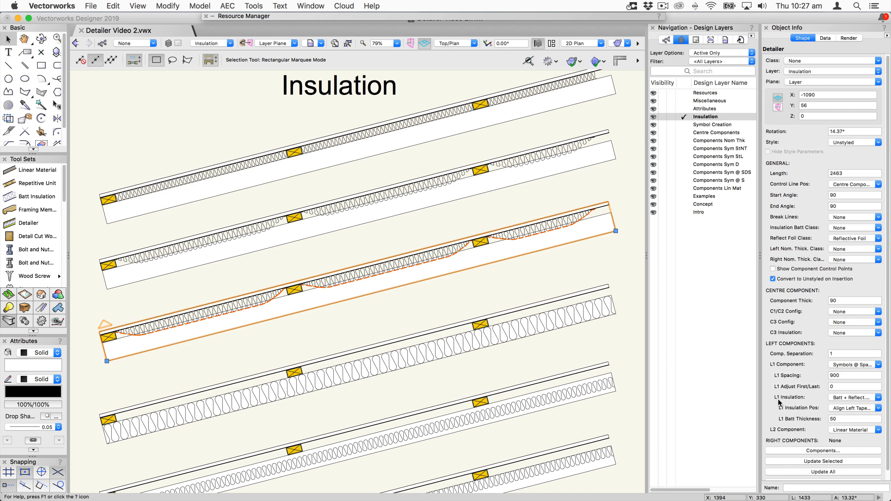
pyautogui.click(851, 398)
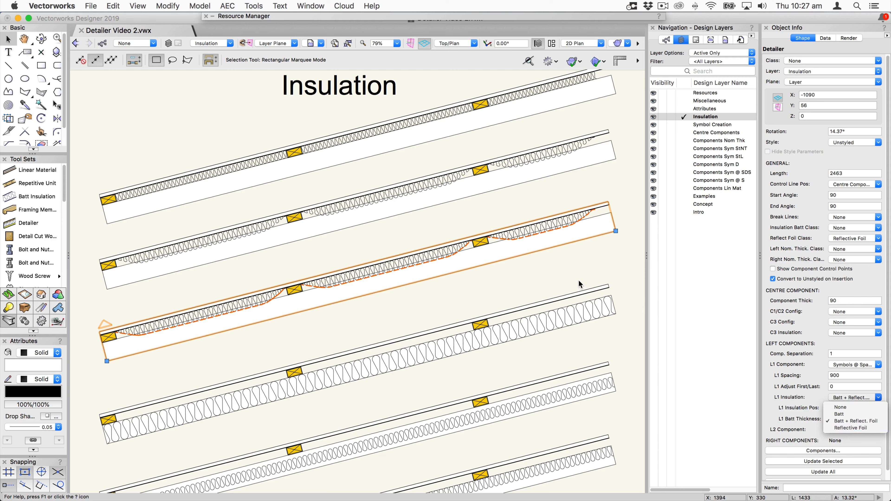
pyautogui.click(571, 273)
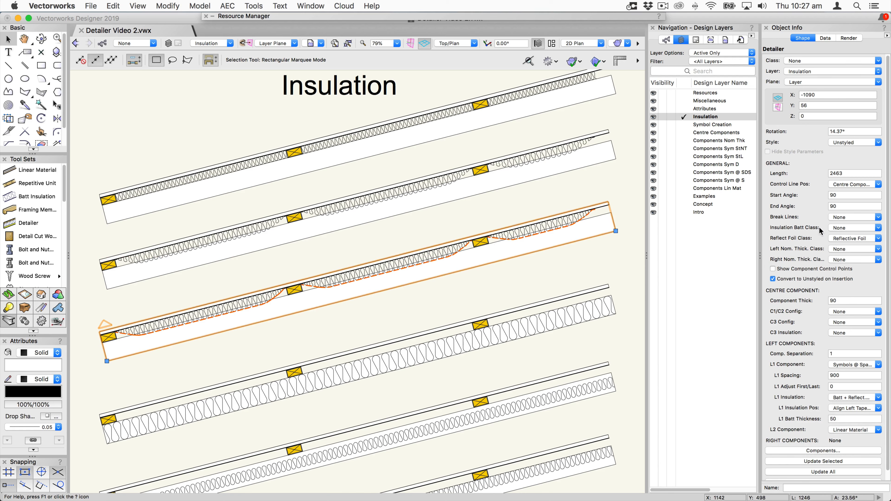
# Assign the Batt Insulation Detailer class to the third Detailer object's batts, check its reflective foil class and deselect it.
pyautogui.click(841, 229)
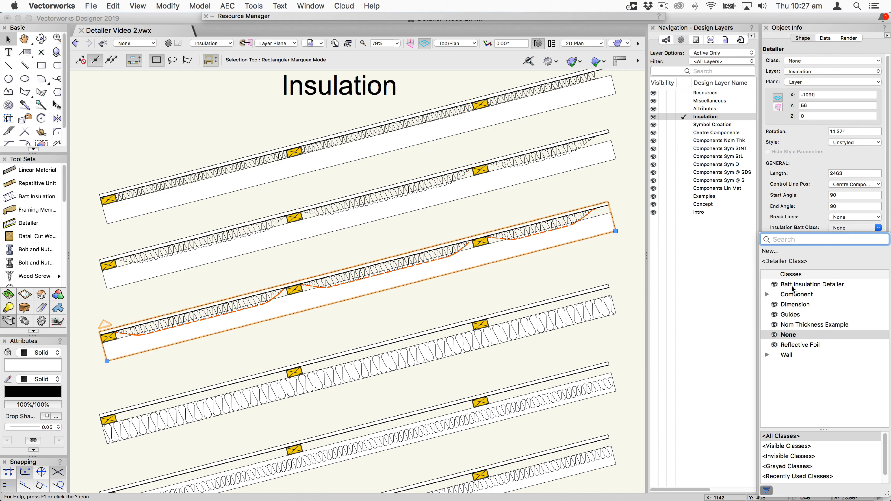
pyautogui.click(843, 286)
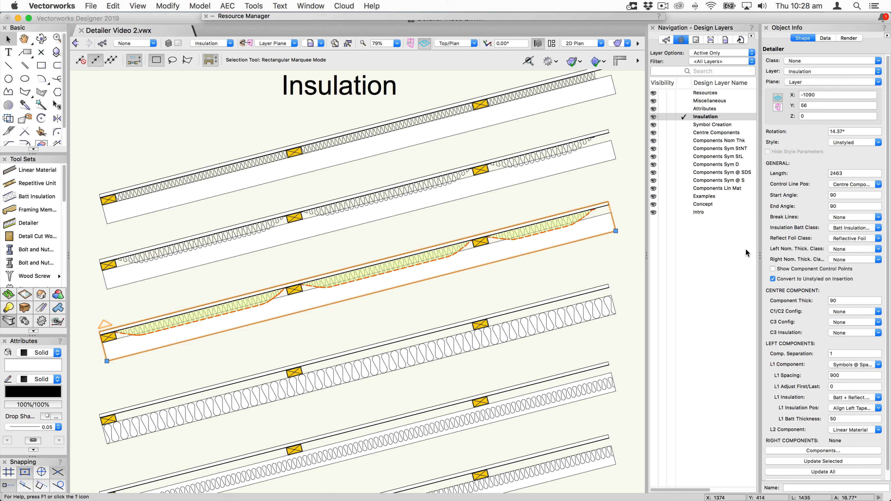
pyautogui.click(845, 239)
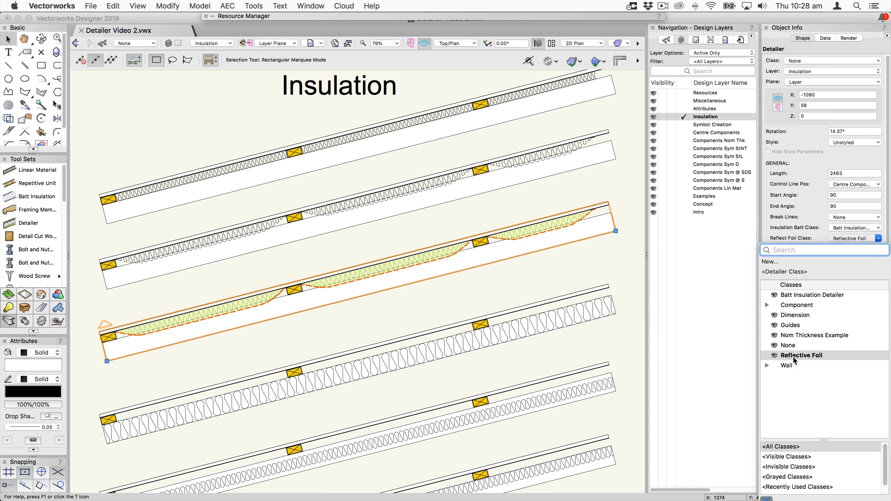
pyautogui.click(402, 273)
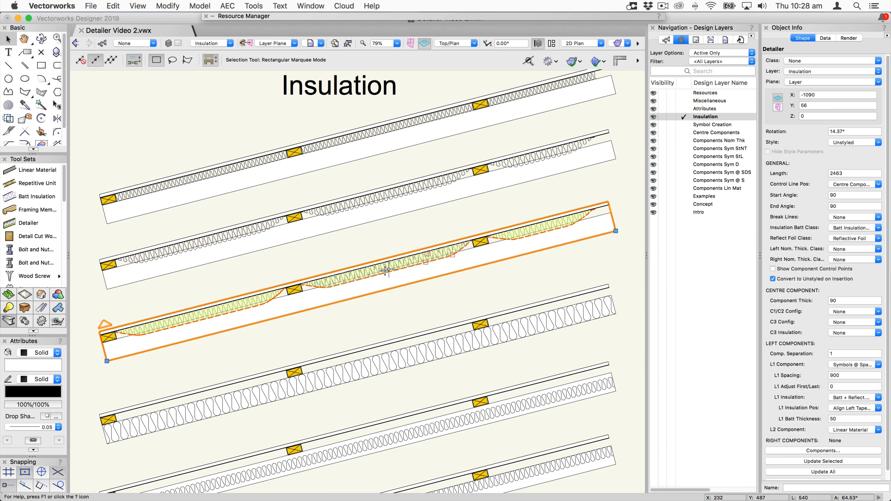
pyautogui.click(423, 320)
# Review the insulation position options of the fourth Detailer object and set its centre component thickness to 120.
pyautogui.press('space')
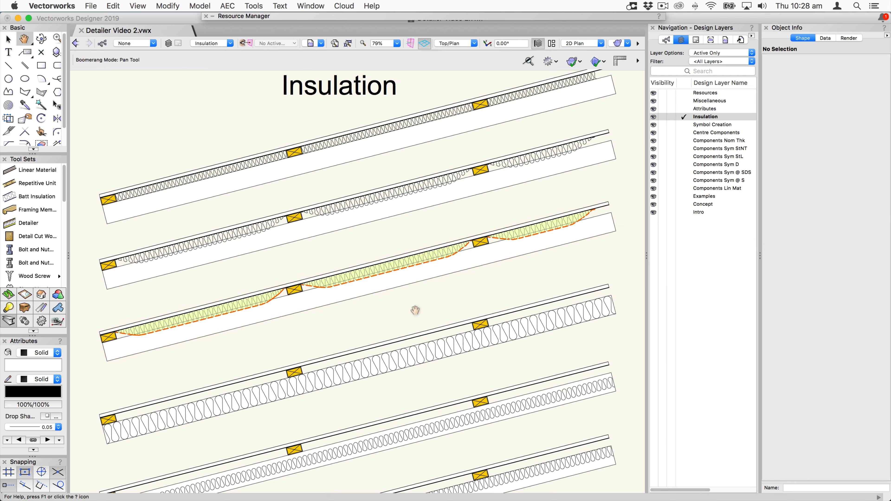
pyautogui.moveTo(416, 312); pyautogui.dragTo(416, 205)
pyautogui.click(421, 242)
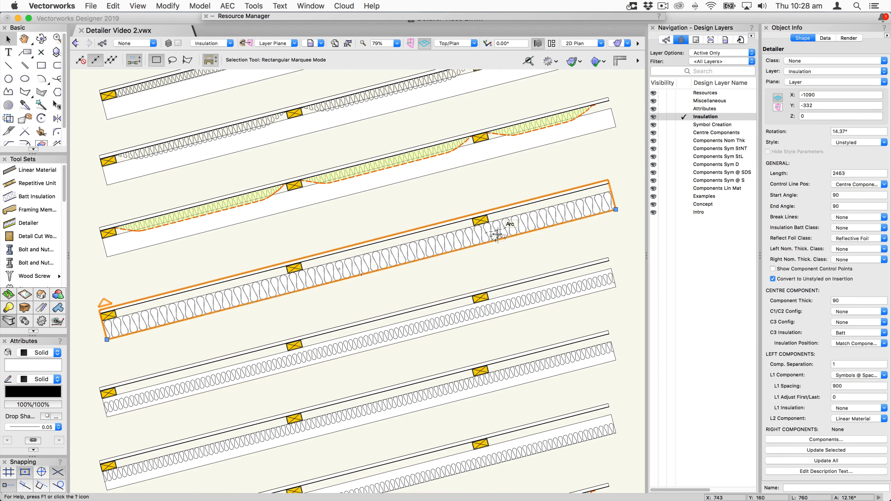
pyautogui.click(844, 345)
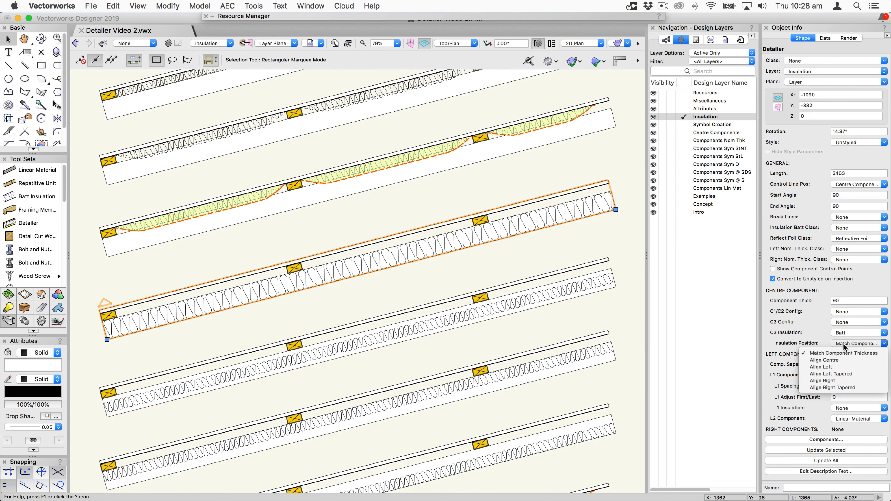
pyautogui.click(843, 351)
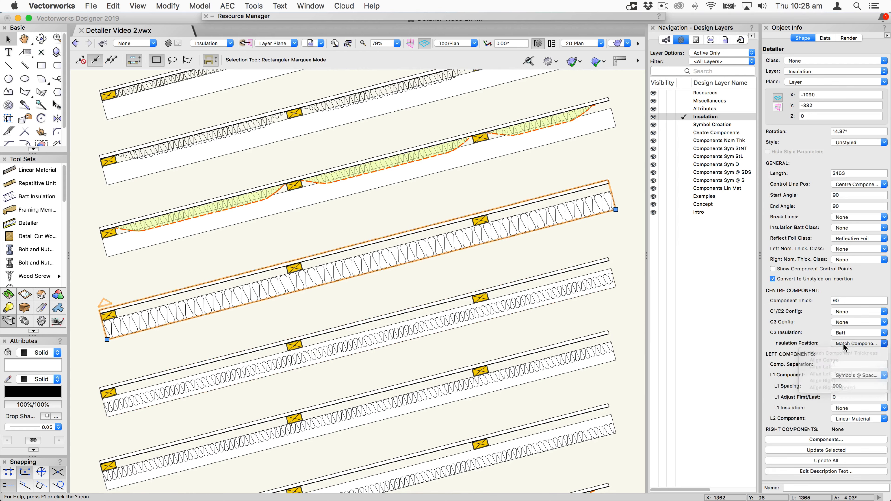
pyautogui.doubleClick(839, 301)
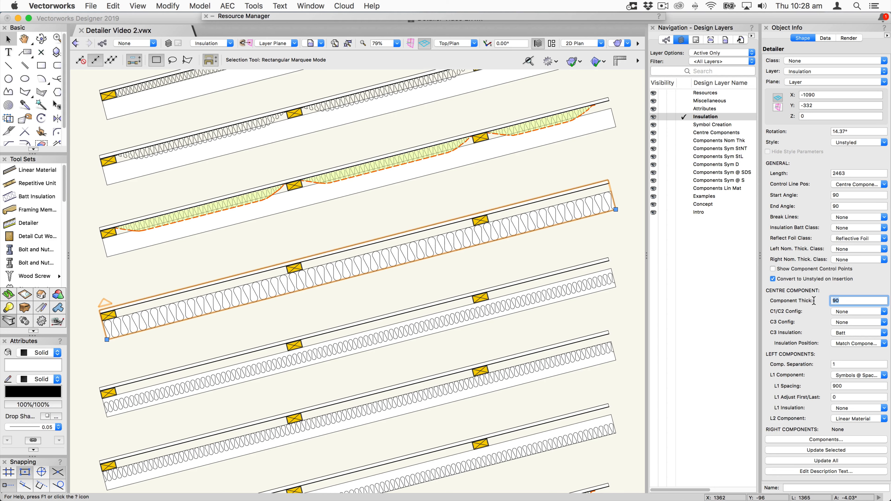
pyautogui.press('Return')
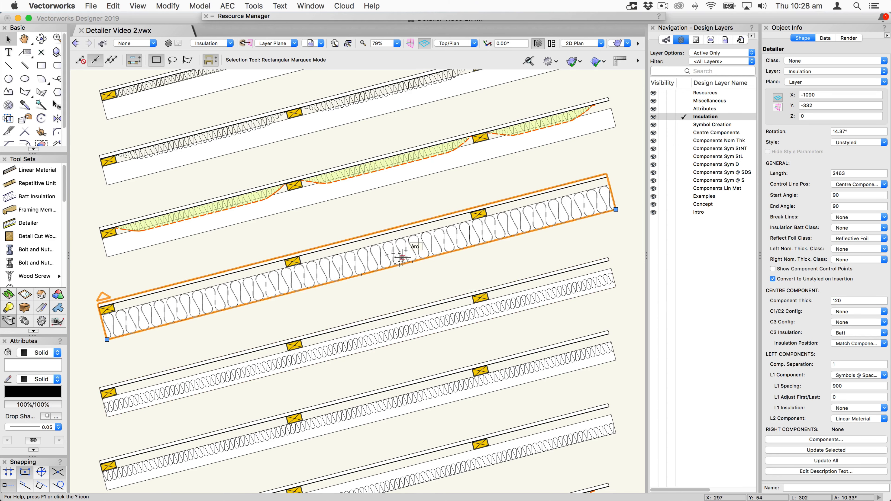
# Examine the centre component's insulation position and batt thickness in the fifth and sixth Detailer objects.
pyautogui.scroll(-5, 412, 203)
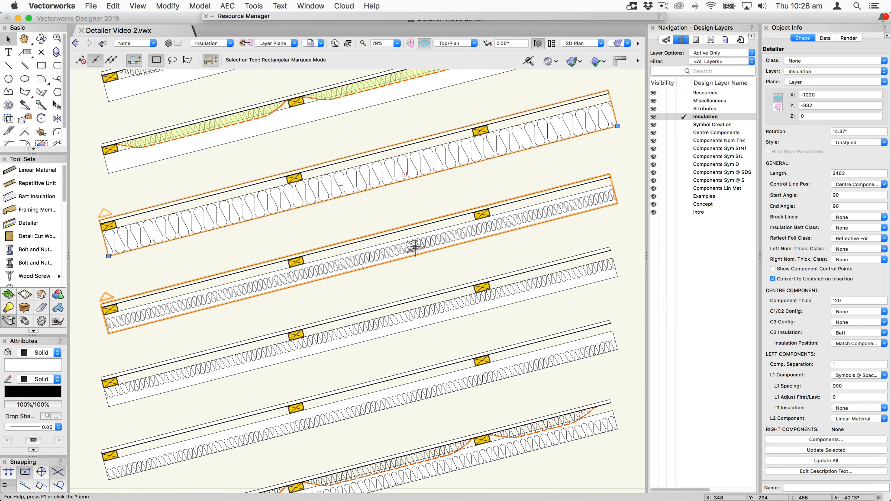
pyautogui.click(415, 244)
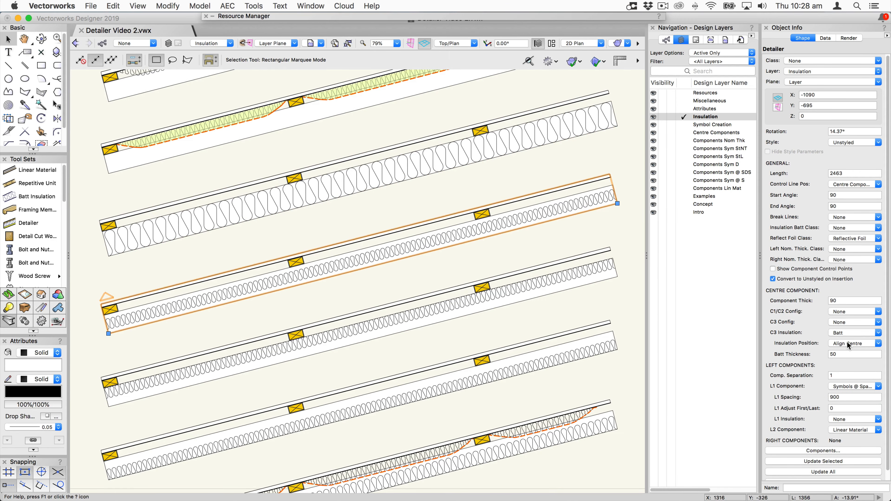
pyautogui.doubleClick(838, 354)
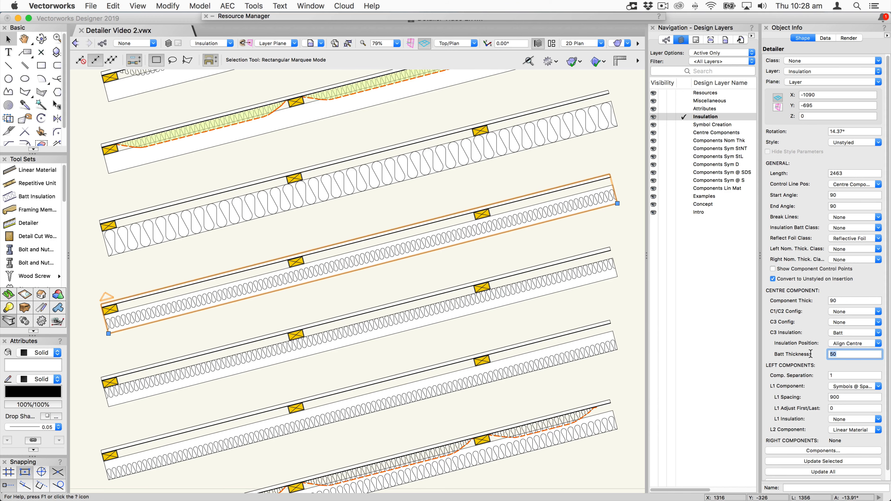
pyautogui.click(535, 285)
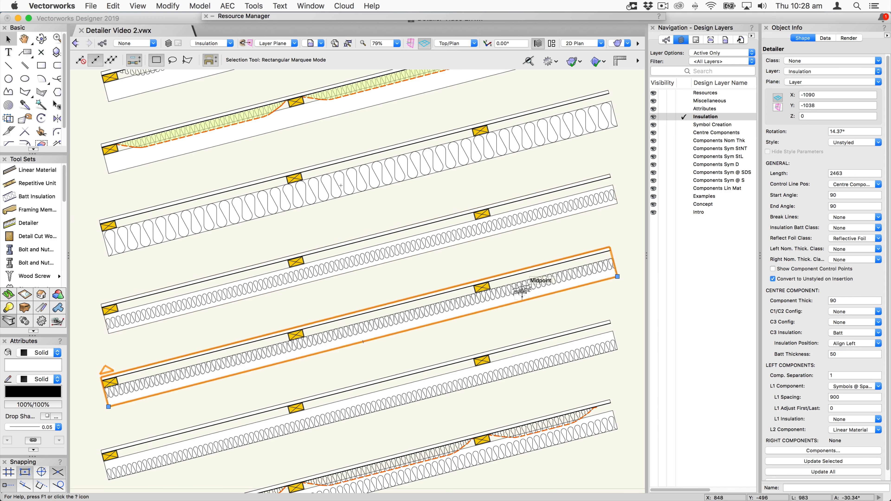
pyautogui.scroll(-3, 527, 281)
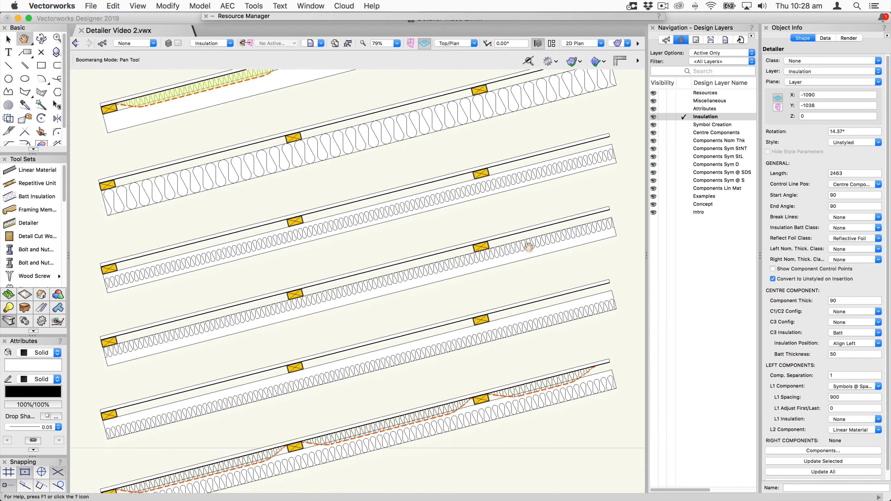
# Examine the centre insulation of the last two Detailer objects and the final one's L1 insulation type, position options and batt thickness.
pyautogui.click(555, 314)
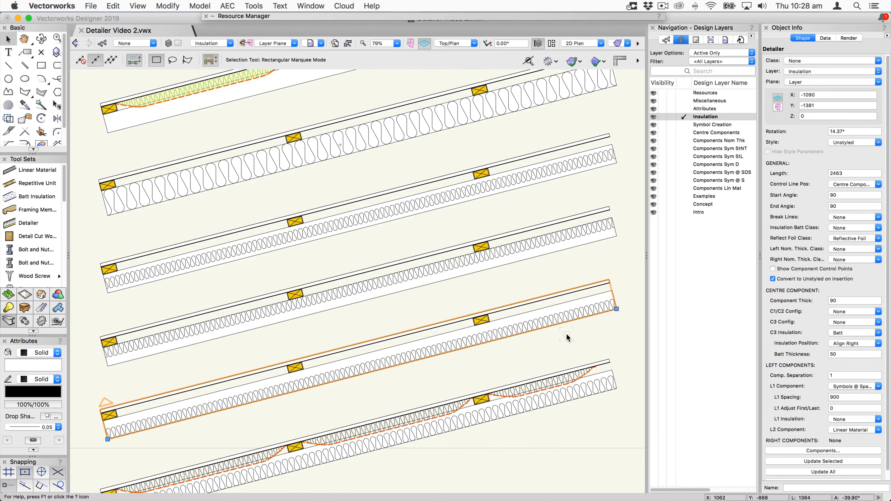
pyautogui.press('space')
pyautogui.moveTo(553, 331); pyautogui.dragTo(557, 214)
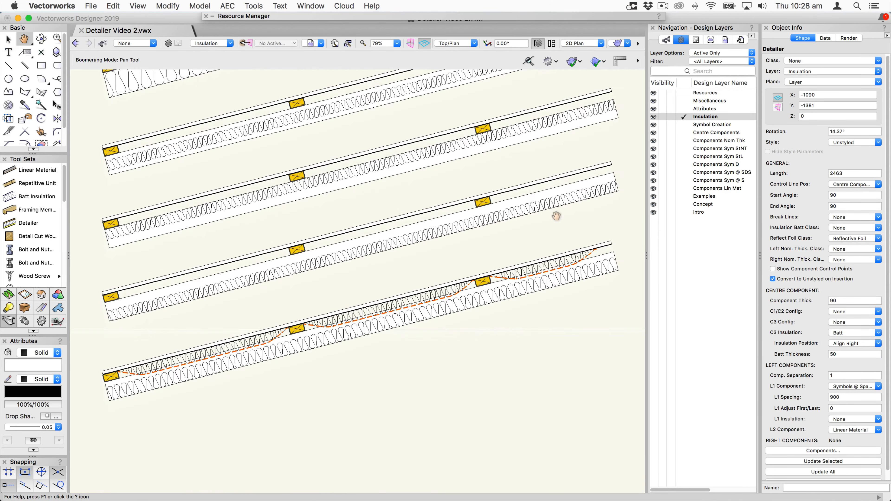
pyautogui.click(546, 286)
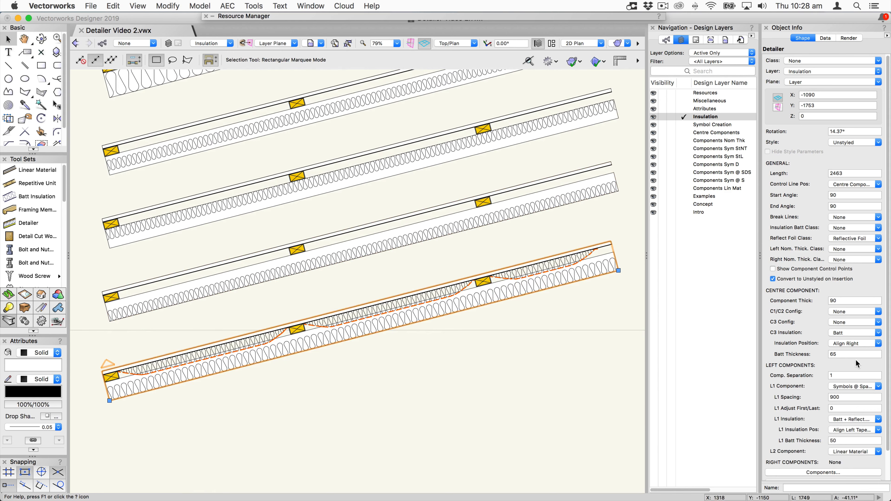
pyautogui.click(846, 420)
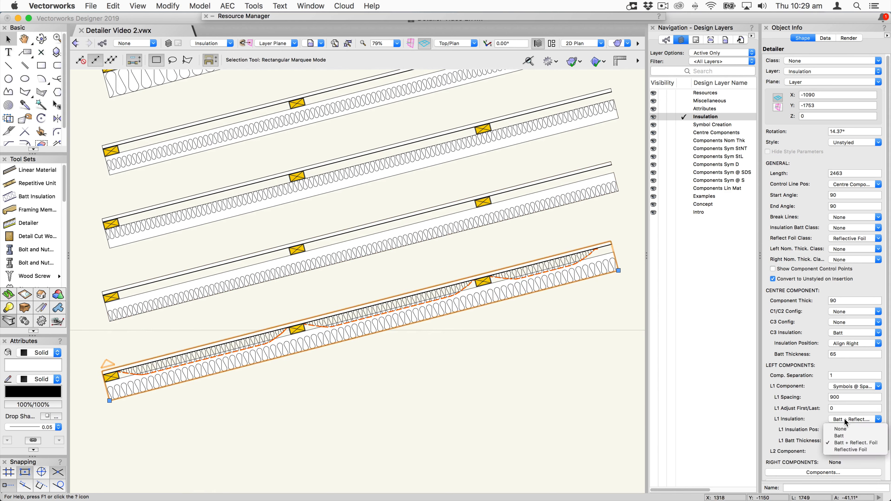
pyautogui.click(849, 443)
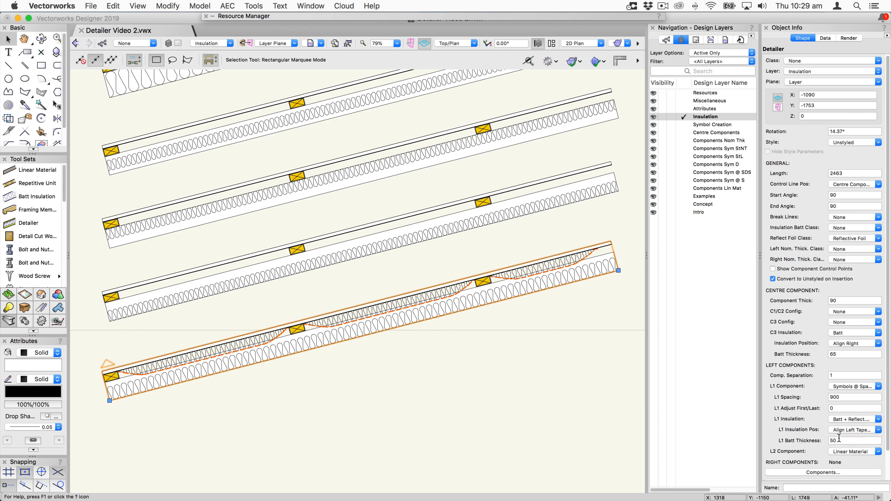
pyautogui.click(839, 430)
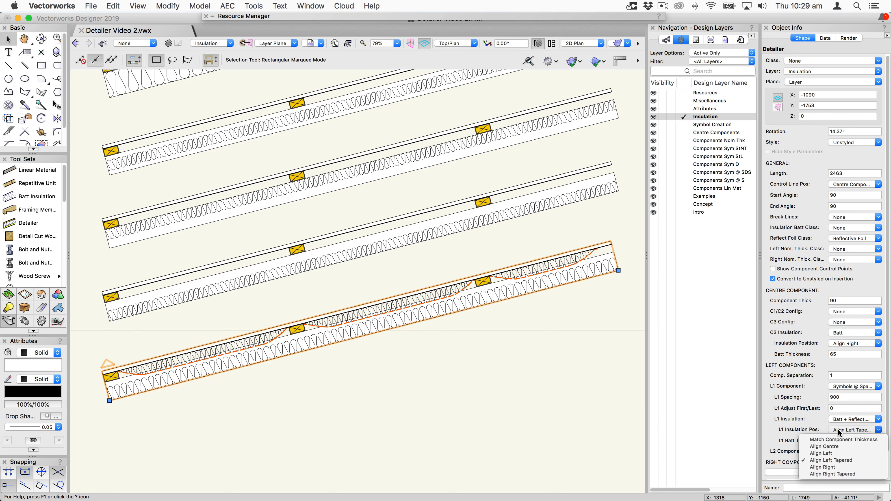
pyautogui.click(769, 424)
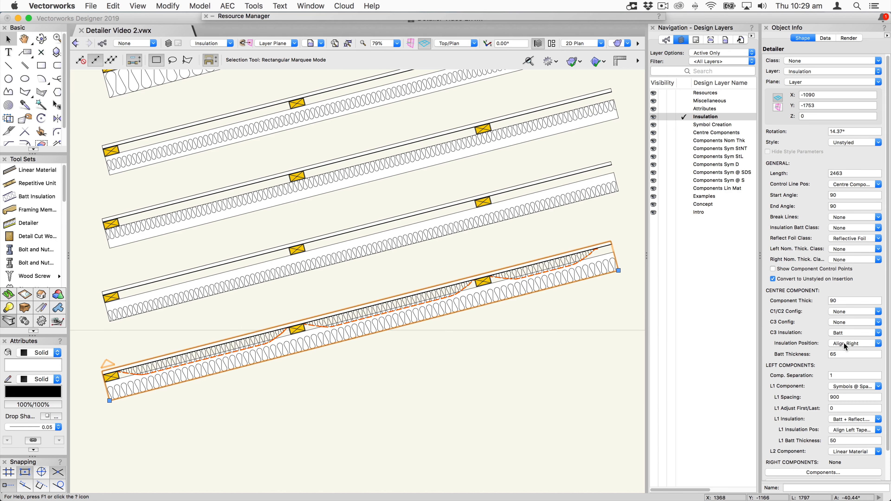
pyautogui.doubleClick(840, 355)
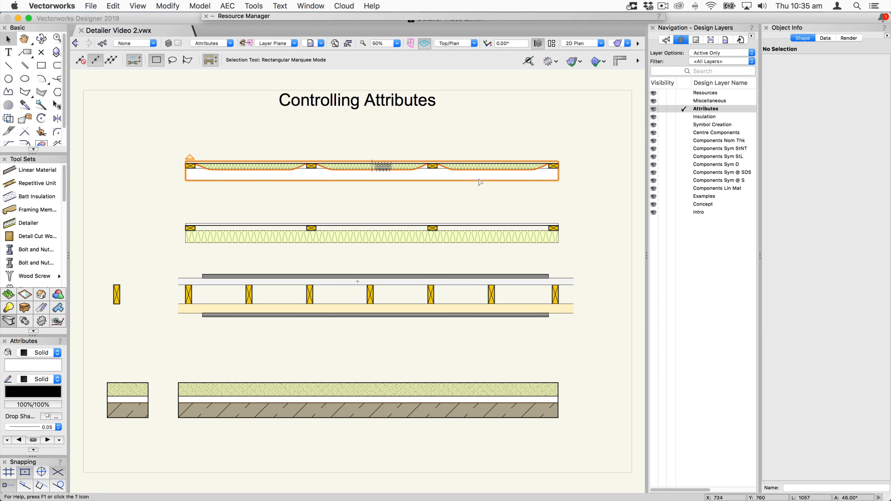
# Review the class choices for the insulation batts of the top Detailer object on the Attributes layer.
pyautogui.click(490, 173)
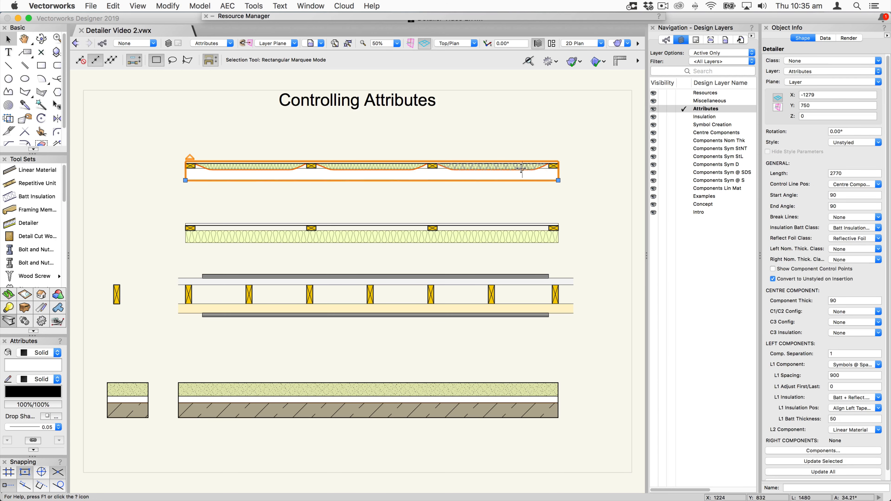
pyautogui.scroll(5, 534, 165)
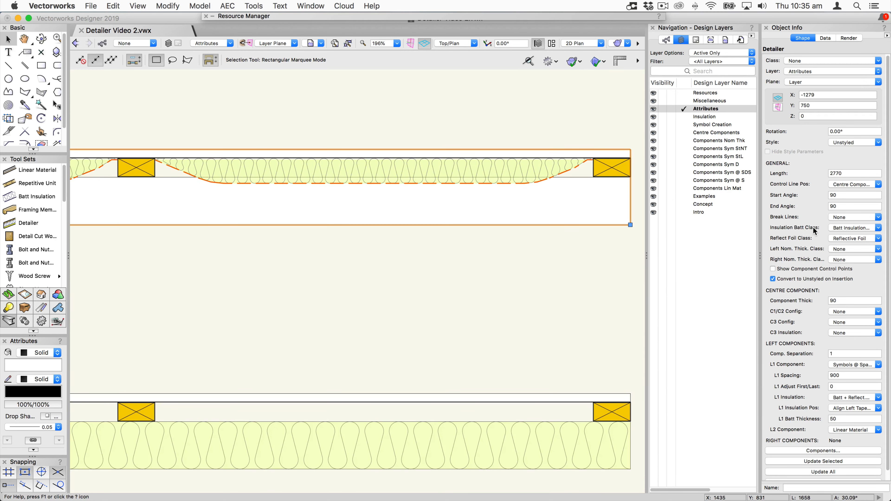
pyautogui.click(843, 228)
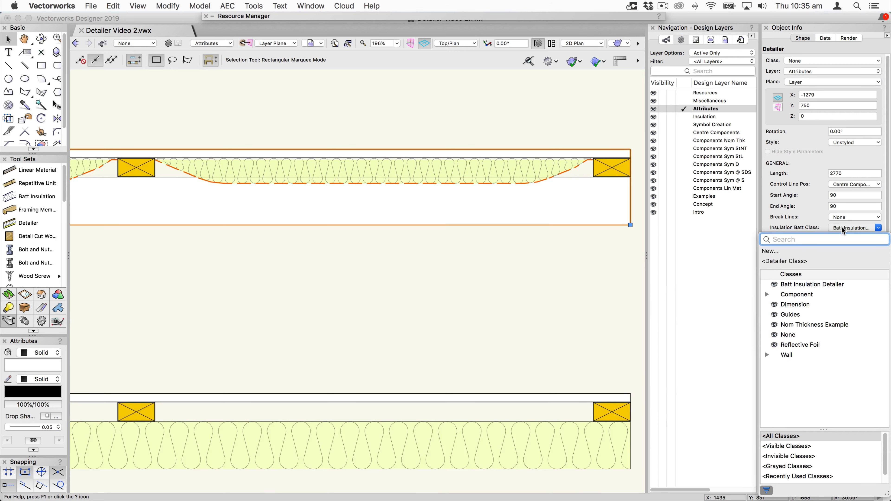
pyautogui.click(807, 221)
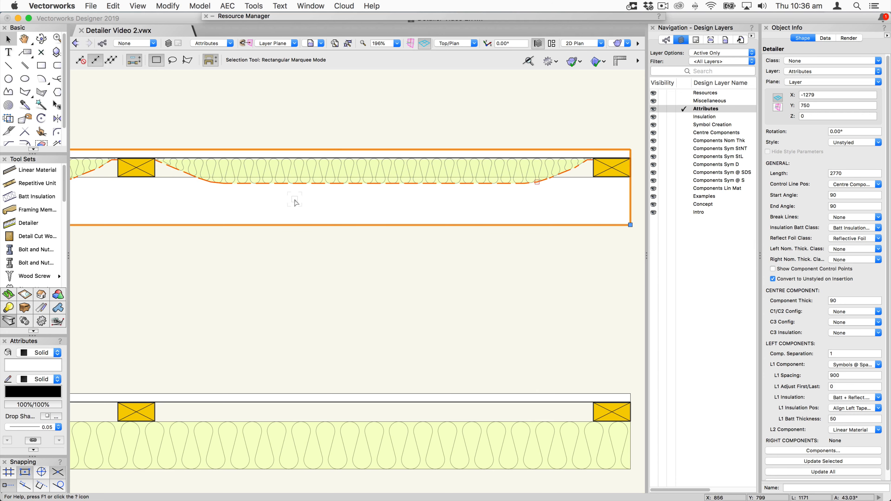
# Update the selected top Detailer object so it reflects its current class and resource attributes.
pyautogui.scroll(-2, 296, 202)
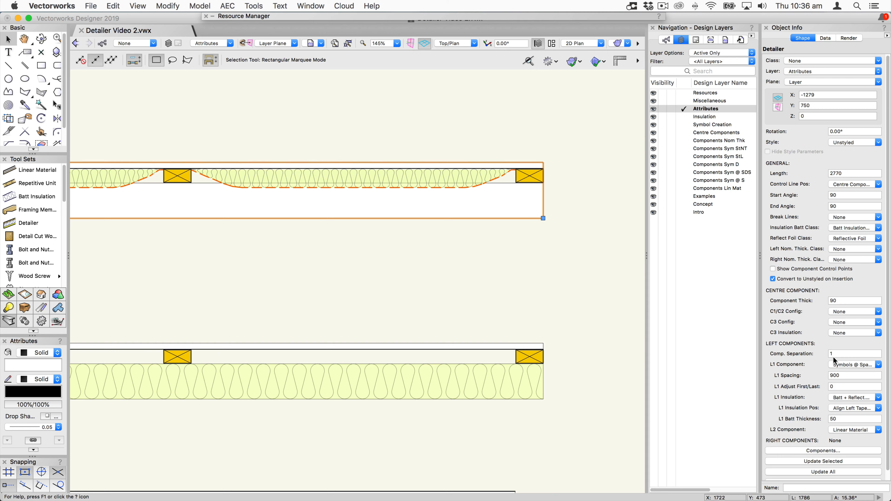
pyautogui.scroll(-2, 838, 364)
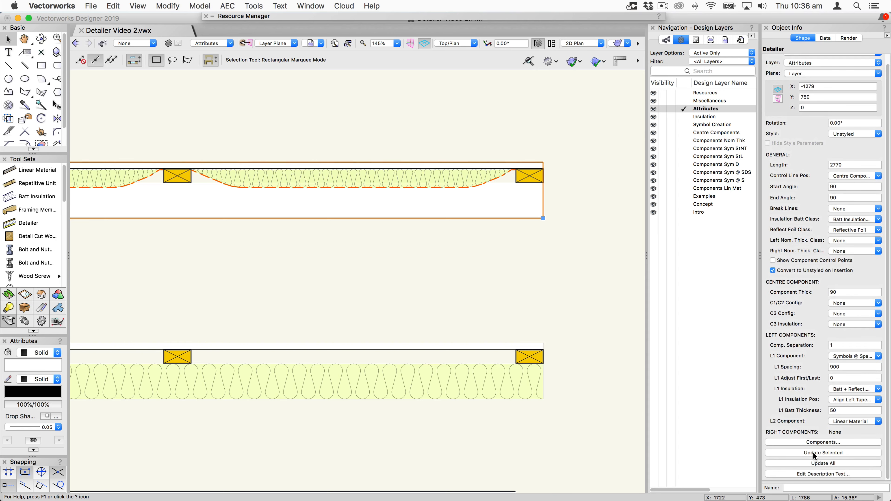
pyautogui.click(814, 454)
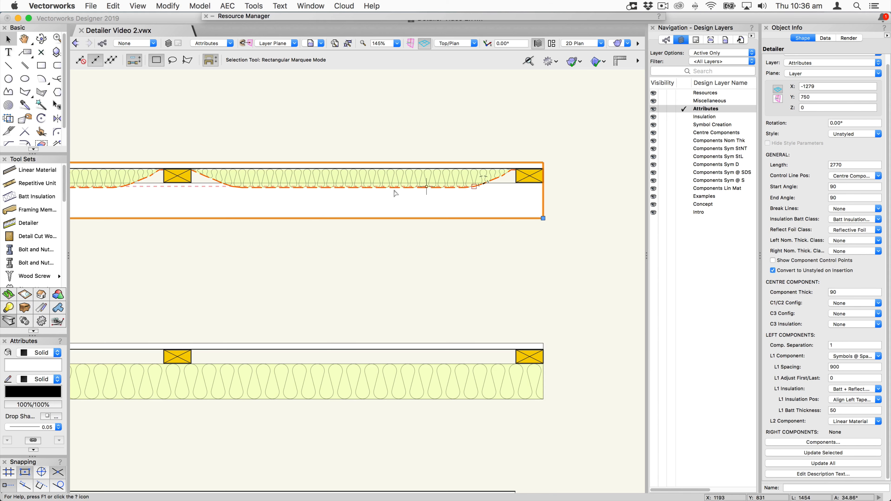
# Review the component configuration of the top Detailer object and leave it without changes.
pyautogui.click(411, 127)
pyautogui.click(434, 185)
pyautogui.doubleClick(433, 184)
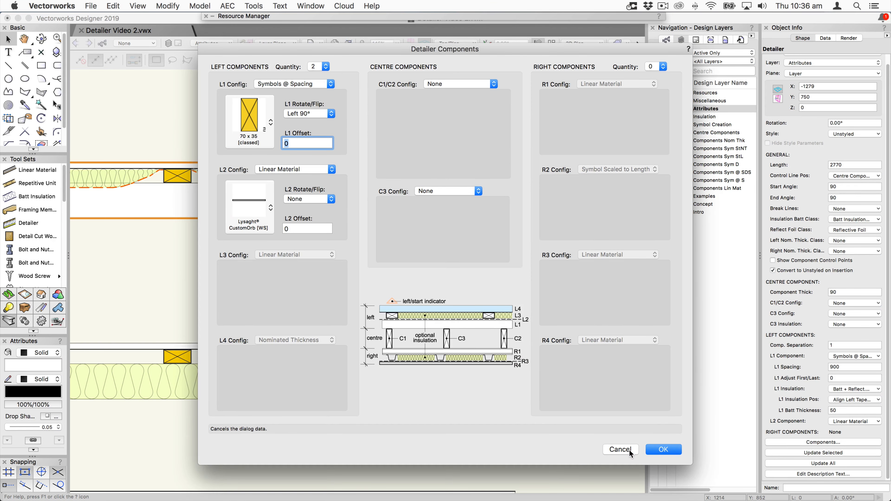
pyautogui.click(620, 449)
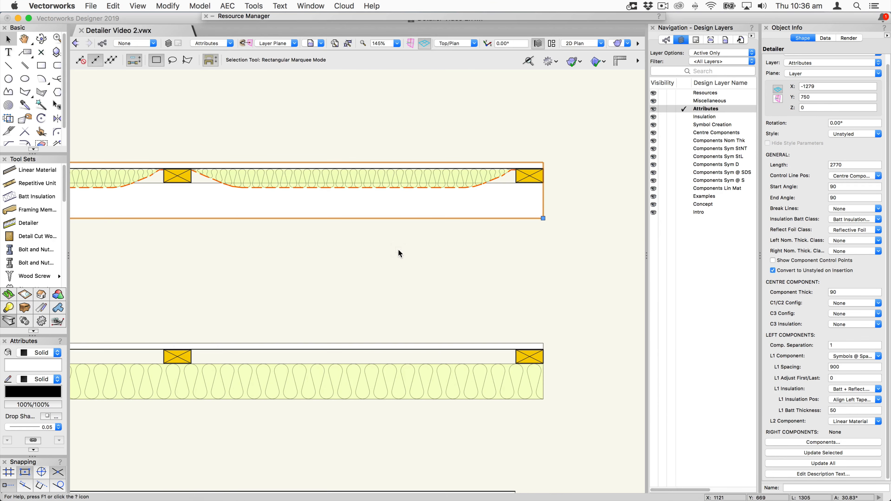
# Inspect the class and attributes of the rectangle inside the 140 x 45 [classed] symbol's 2D components, leaving both the group and the symbol.
pyautogui.scroll(-2, 399, 251)
pyautogui.press('super+4')
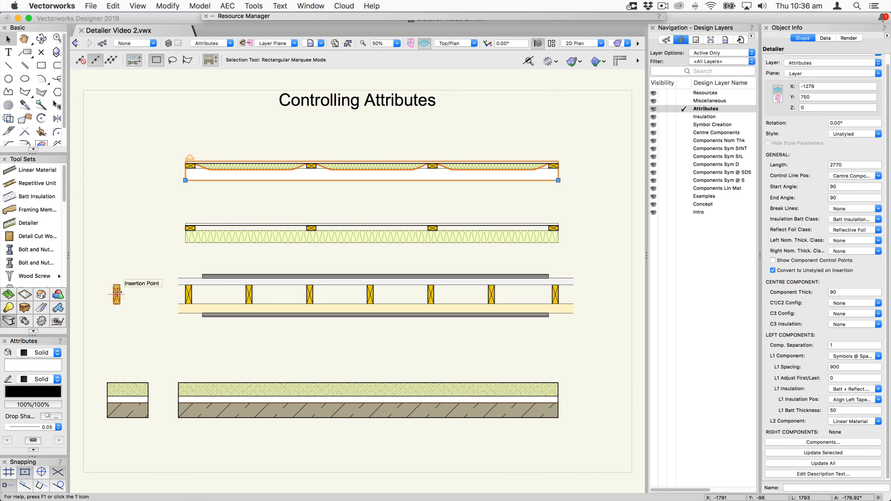
pyautogui.click(117, 295)
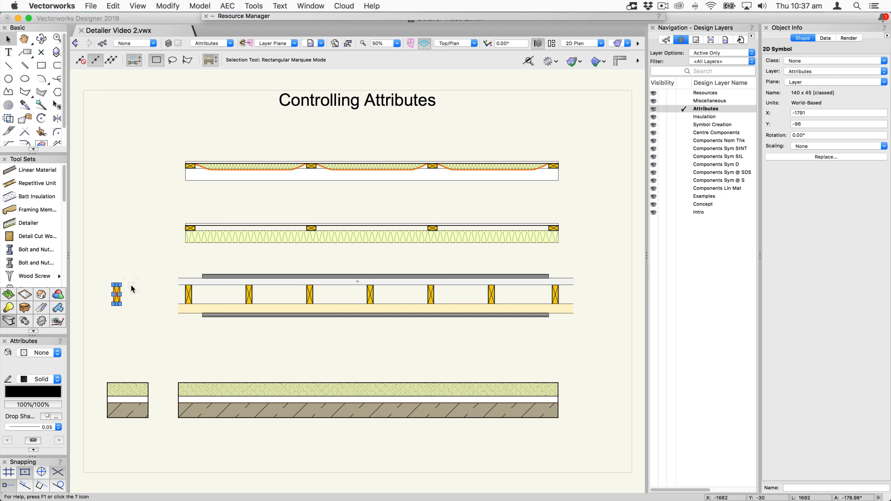
pyautogui.click(131, 285)
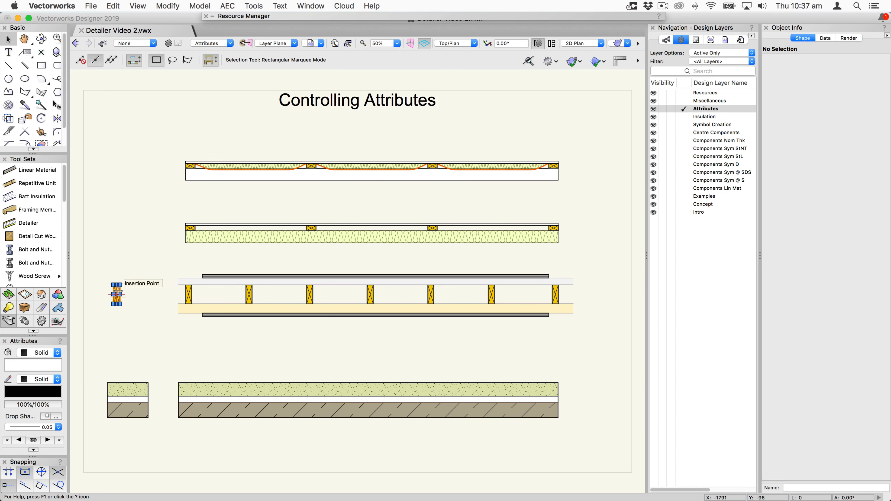
pyautogui.doubleClick(116, 293)
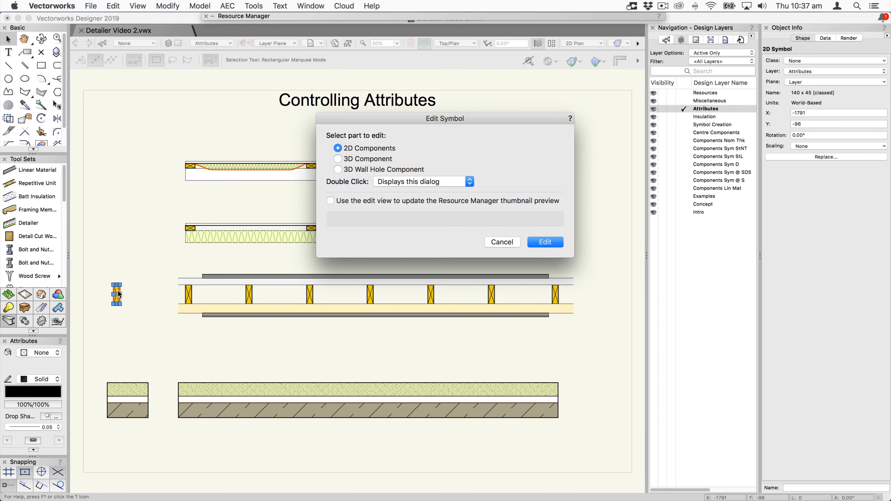
pyautogui.click(532, 243)
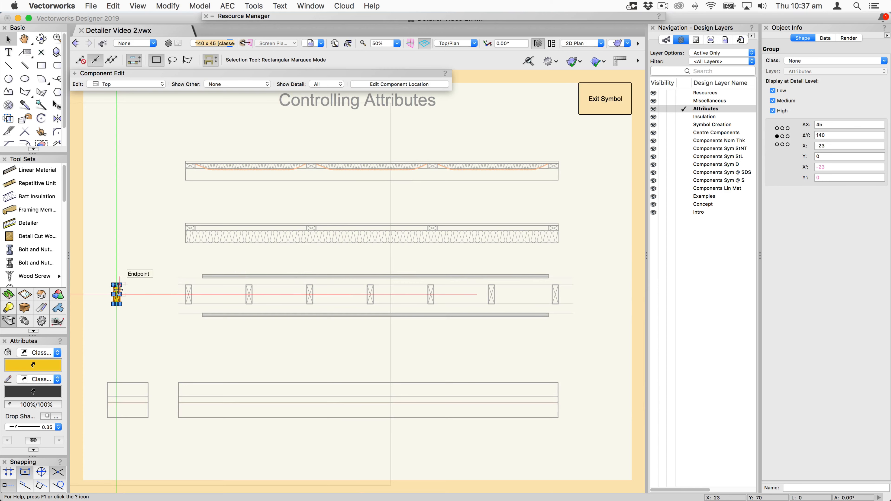
pyautogui.doubleClick(119, 287)
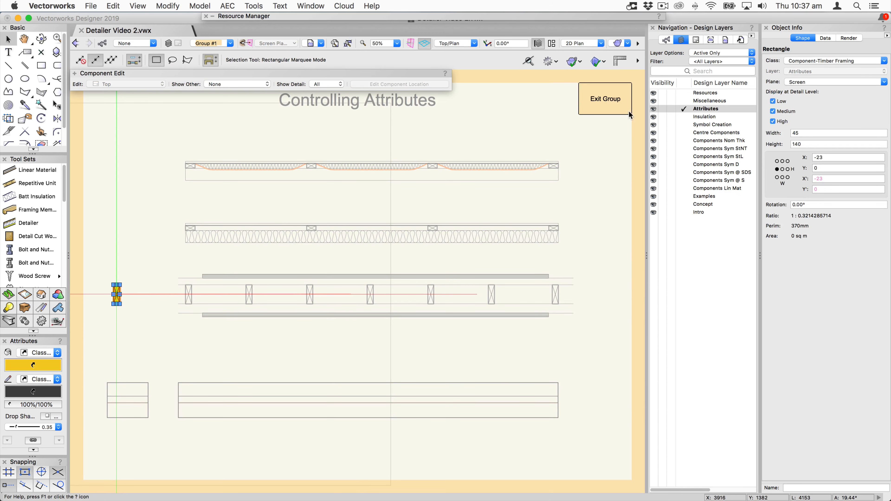
pyautogui.click(615, 95)
pyautogui.click(614, 95)
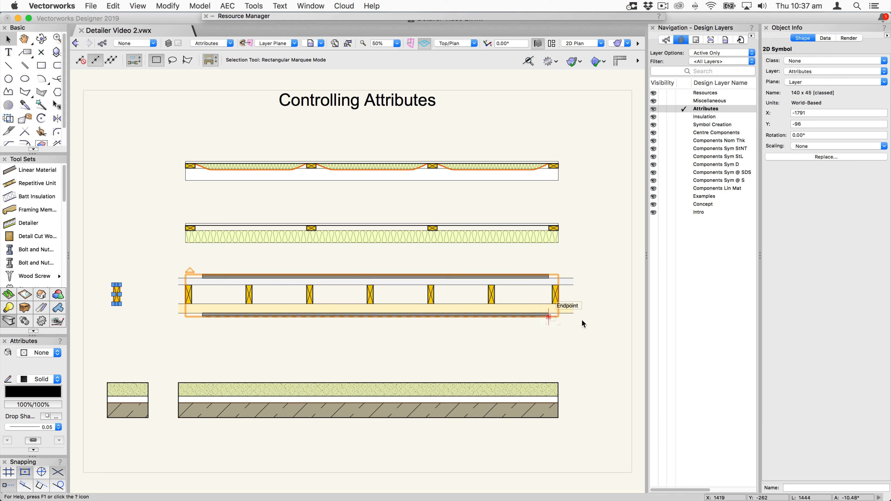
# Review the stud wall Detailer object's nominated thickness components and the class choices for its left nominated thickness.
pyautogui.click(499, 283)
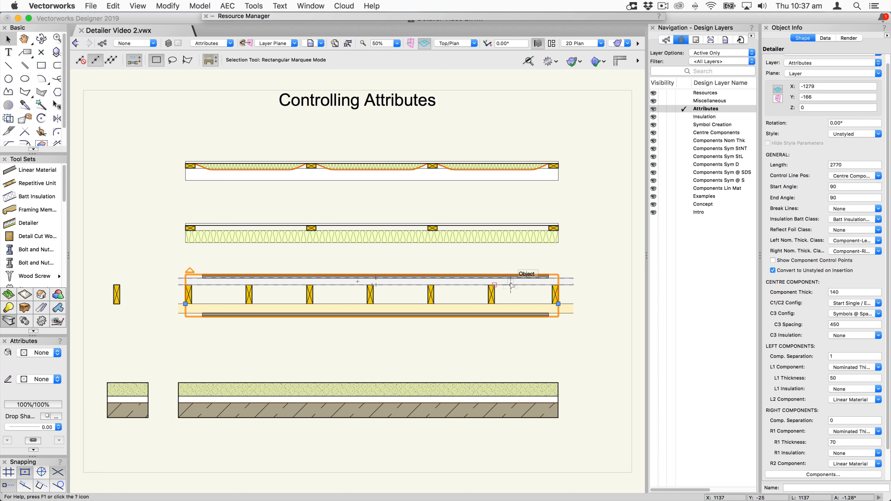
pyautogui.doubleClick(471, 283)
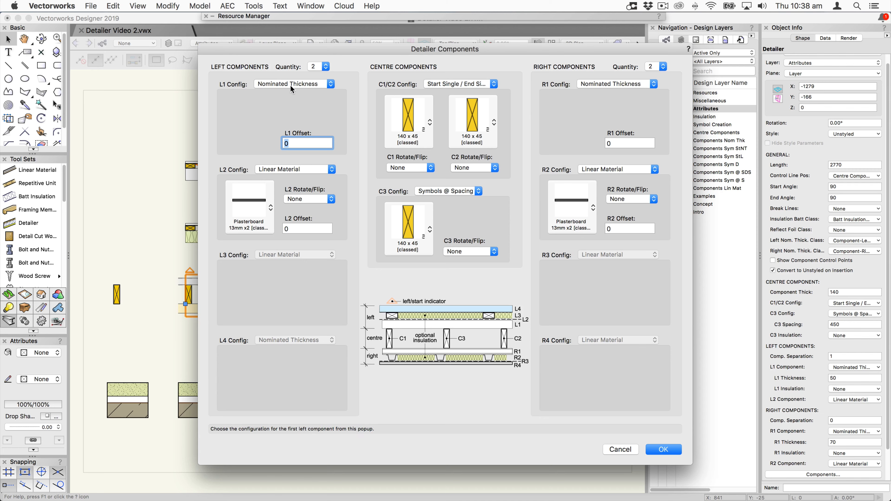
pyautogui.click(619, 449)
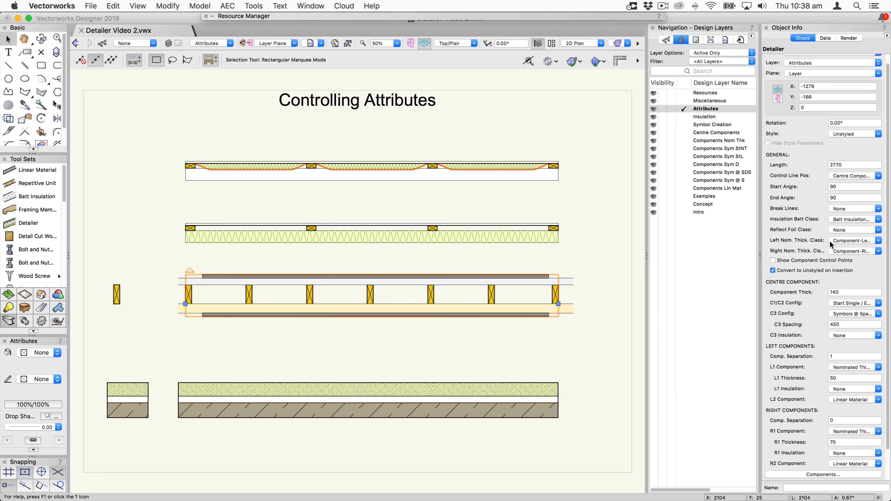
pyautogui.click(853, 241)
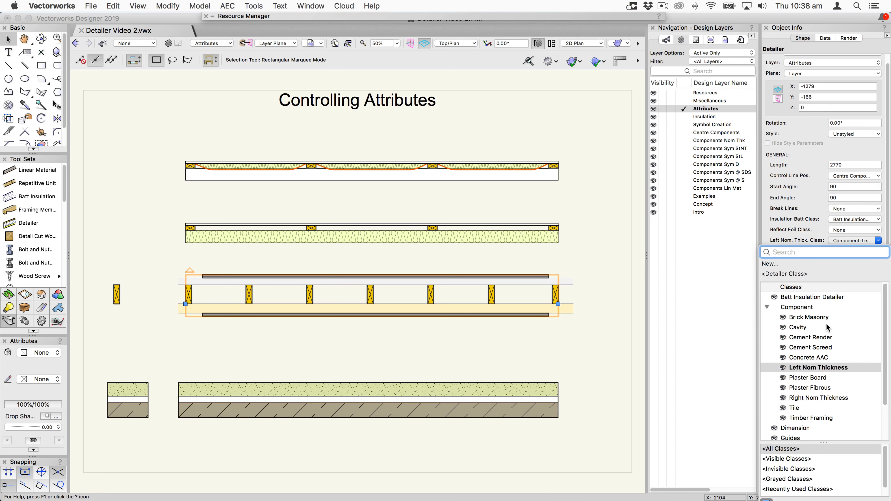
pyautogui.click(826, 240)
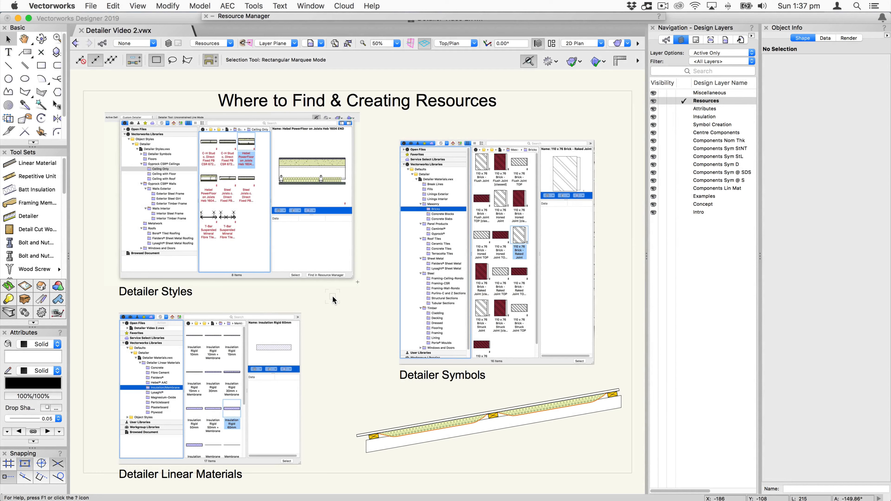
# Examine the Detailer Styles library image on the Resources layer up close and return to the full page.
pyautogui.click(357, 282)
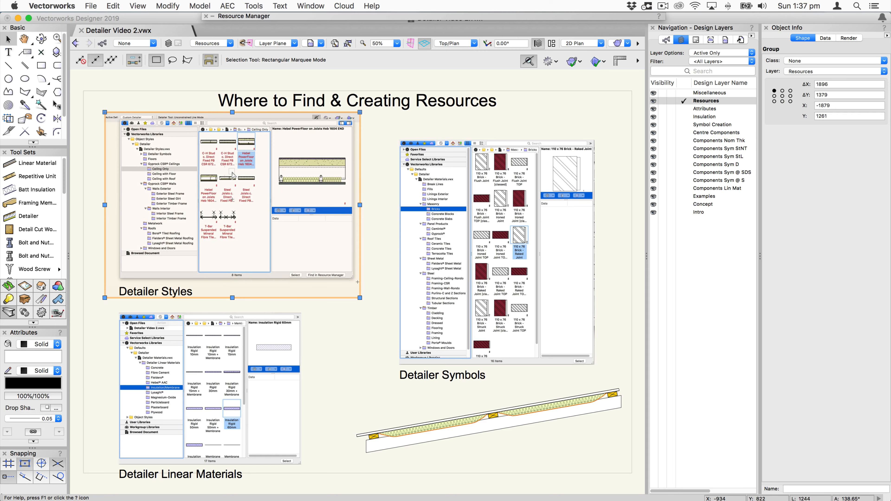
pyautogui.press('super+6')
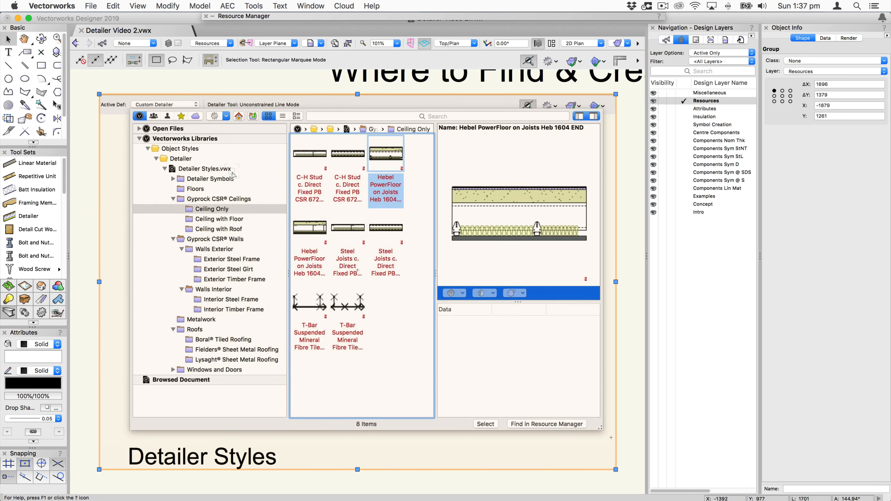
pyautogui.click(86, 216)
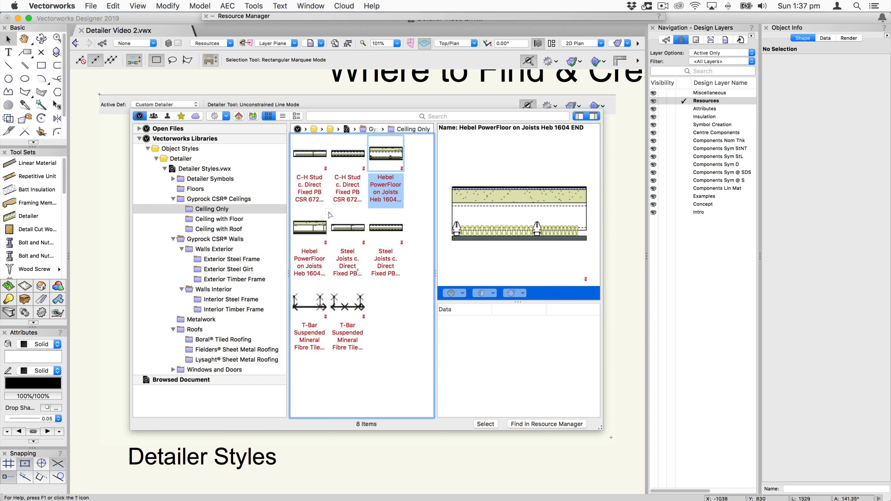
pyautogui.press('super+4')
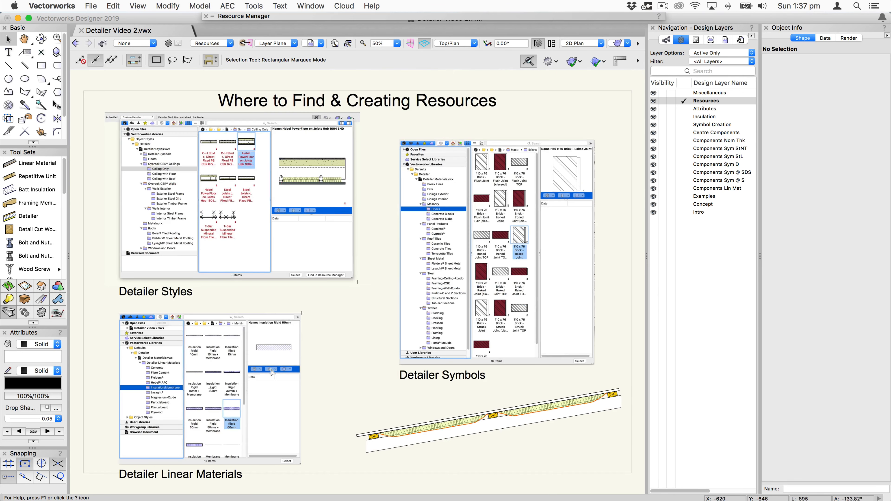
# Examine the Detailer Linear Materials library image up close and return to the full page.
pyautogui.click(200, 363)
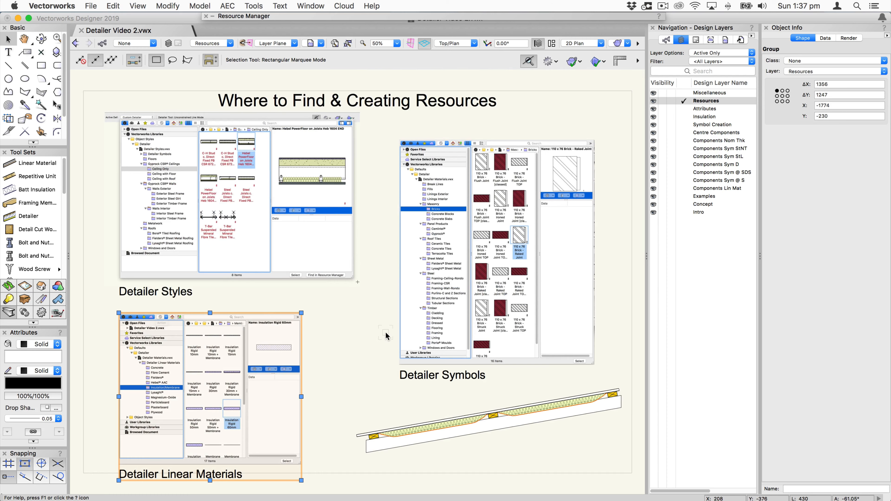
pyautogui.press('super+6')
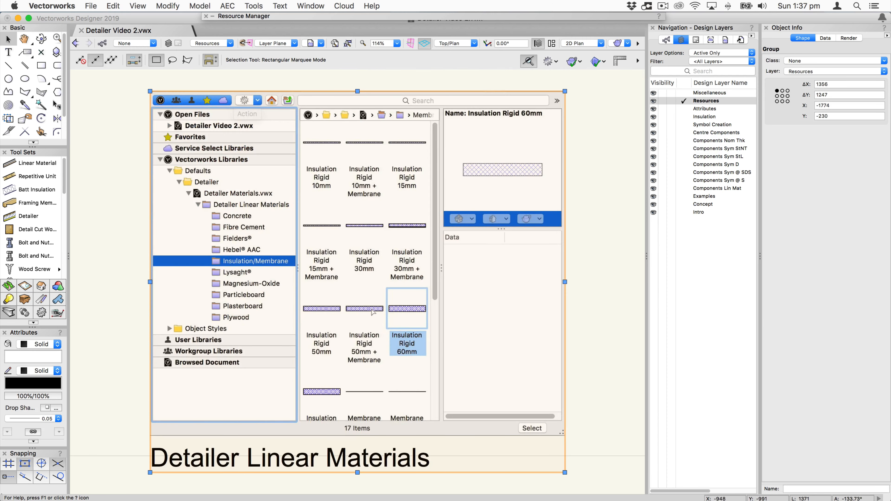
pyautogui.click(123, 213)
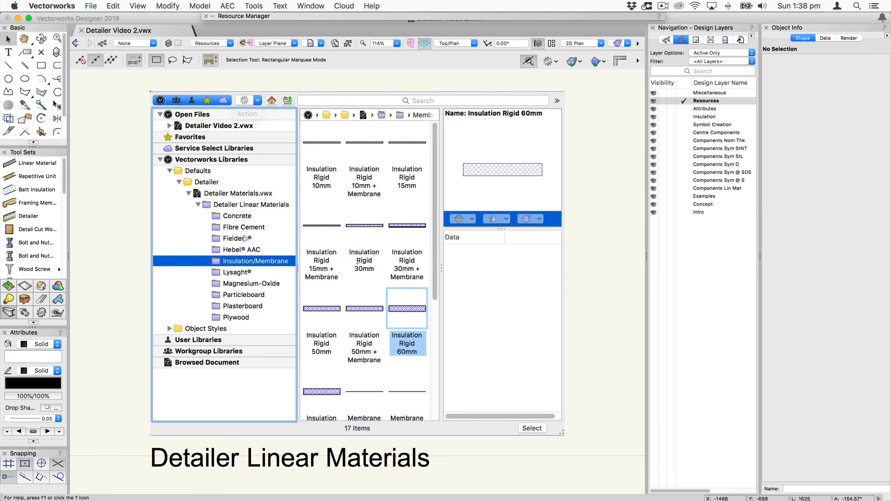
pyautogui.press('super+4')
# Examine the Detailer Symbols library image up close and return to the full page.
pyautogui.click(544, 240)
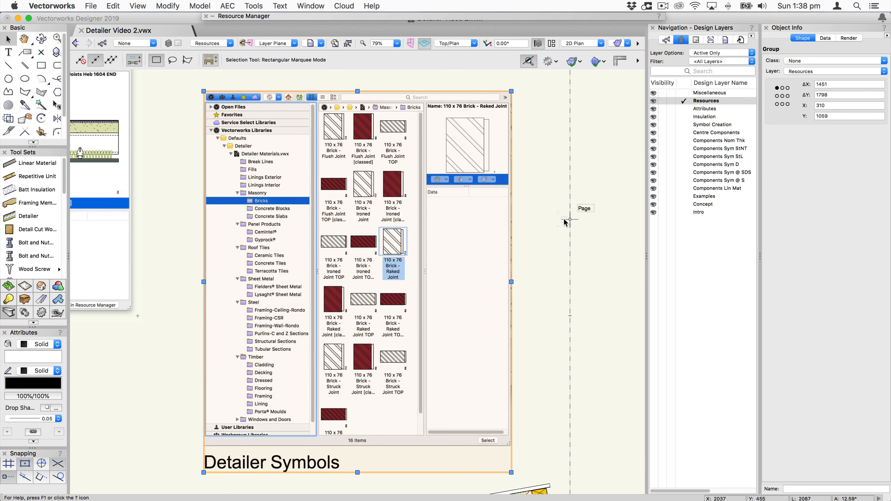
pyautogui.click(582, 209)
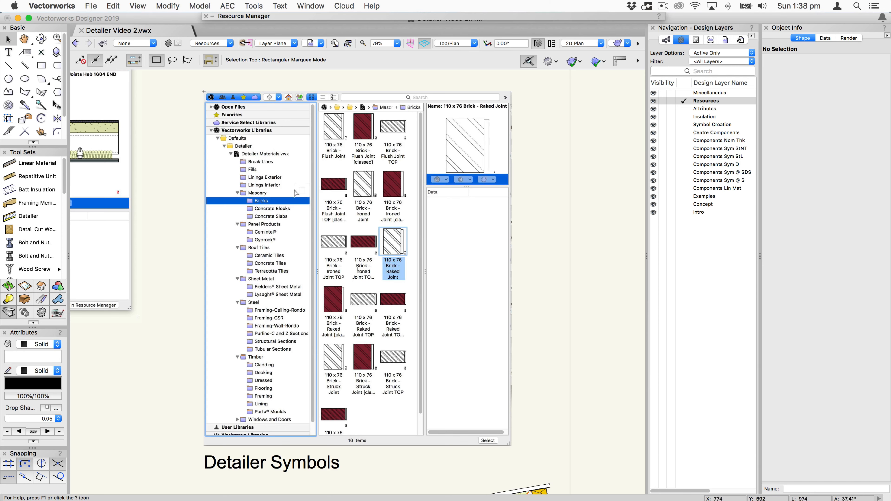
pyautogui.press('super+6')
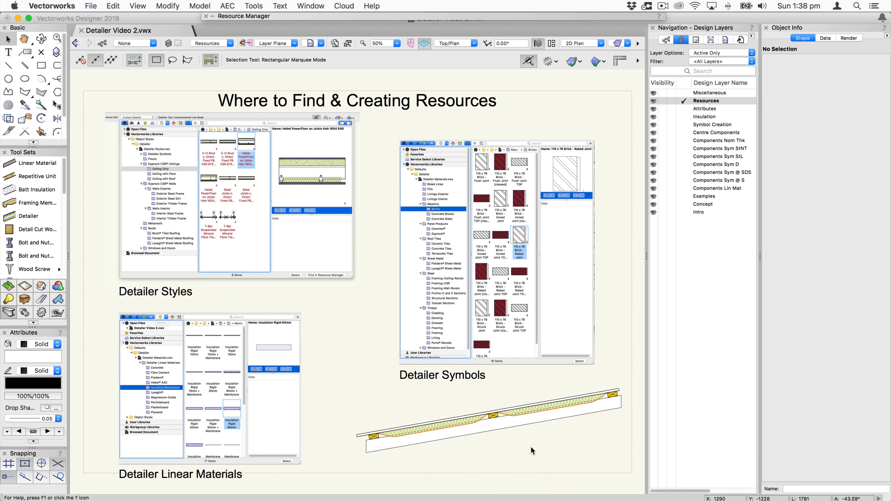
# Review the sloped roof Detailer object's components and the Timber Framing symbol library available for its L1 component.
pyautogui.click(490, 423)
pyautogui.doubleClick(491, 423)
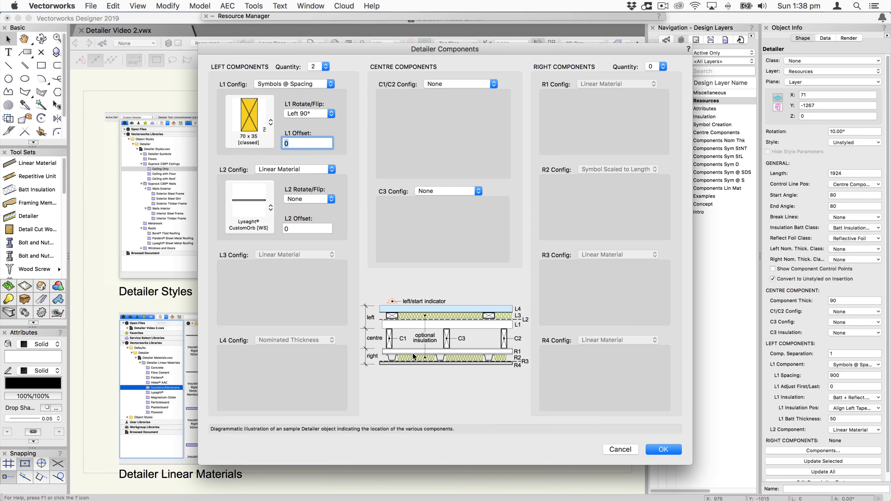
pyautogui.click(248, 115)
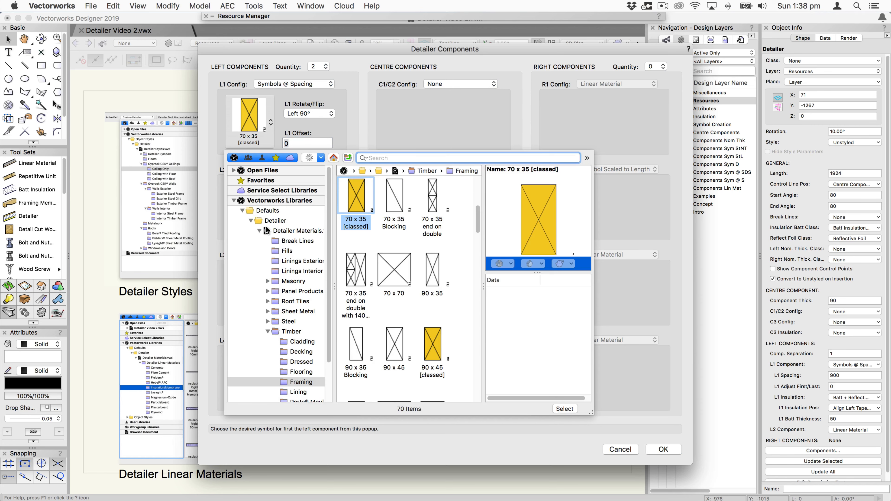
pyautogui.click(251, 114)
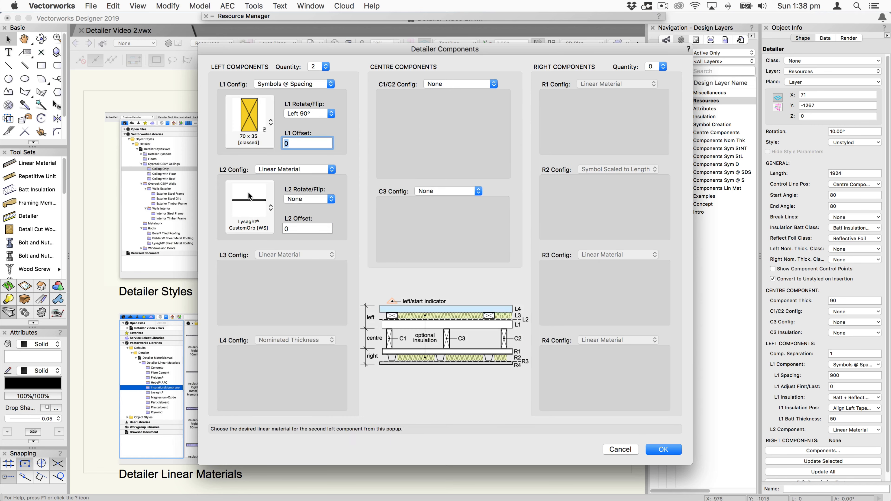
# Browse the L2 component's linear material folders under Defaults, Detailer, Detailer Materials.vwx, and leave the object's components unchanged.
pyautogui.click(252, 201)
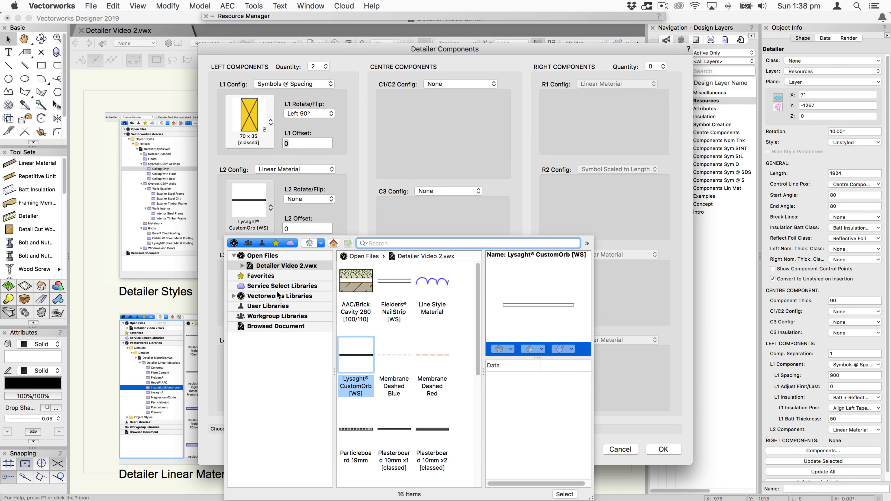
pyautogui.click(233, 296)
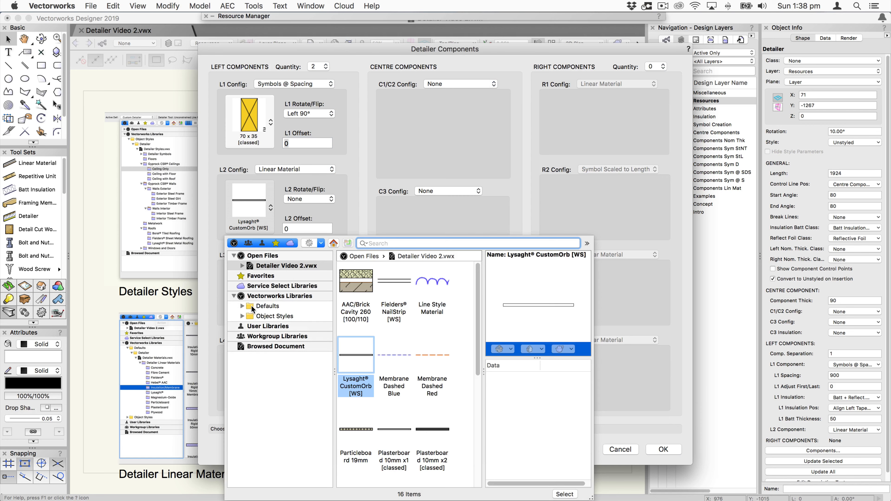
pyautogui.click(242, 316)
pyautogui.click(242, 316)
pyautogui.click(242, 305)
pyautogui.click(251, 315)
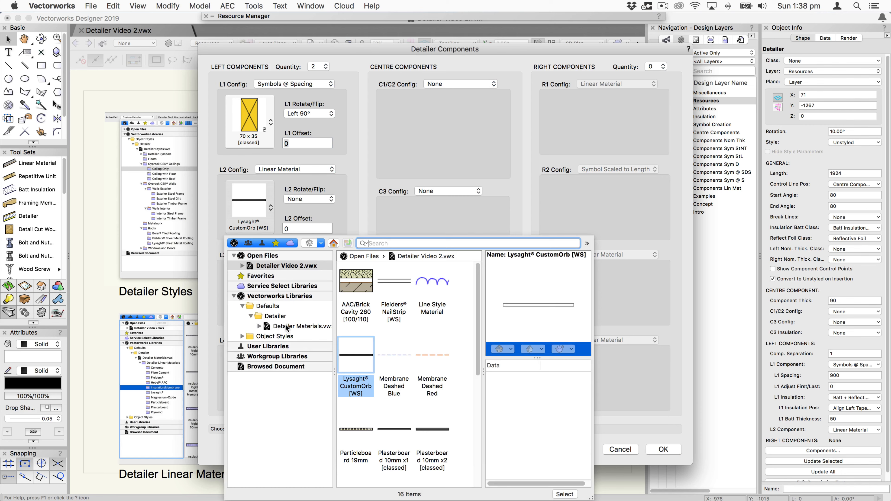
pyautogui.click(260, 326)
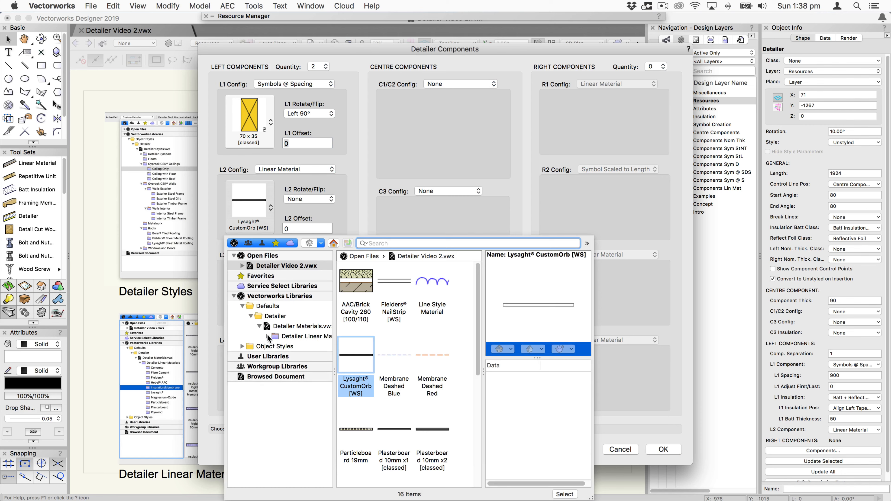
pyautogui.click(268, 336)
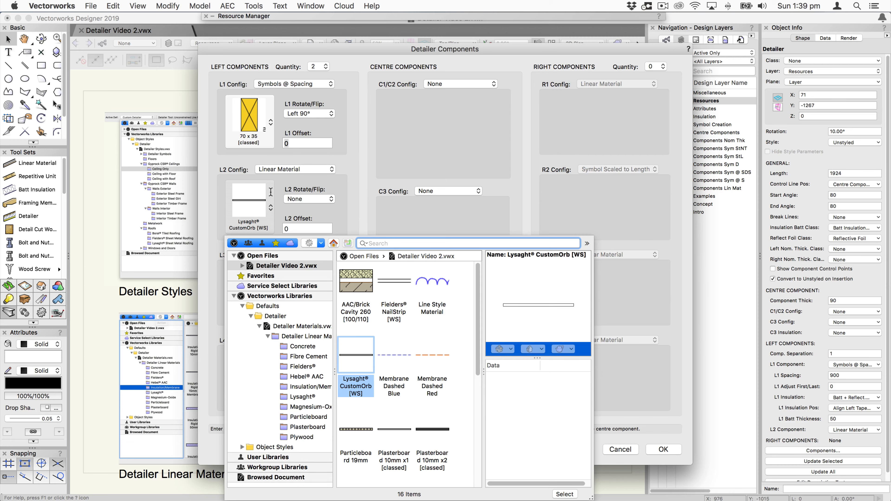
pyautogui.click(465, 157)
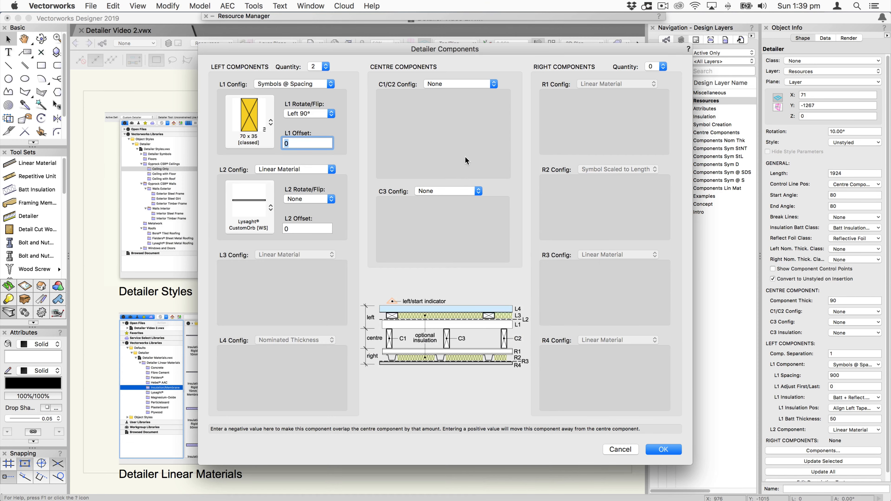
pyautogui.press('Escape')
# With the Detailer tool, browse the Floors styles, previewing Structure-LVL 200 E, Structure-Slab Suspended 100 ES and Structure-Timber GF 120 Joists S.
pyautogui.click(199, 165)
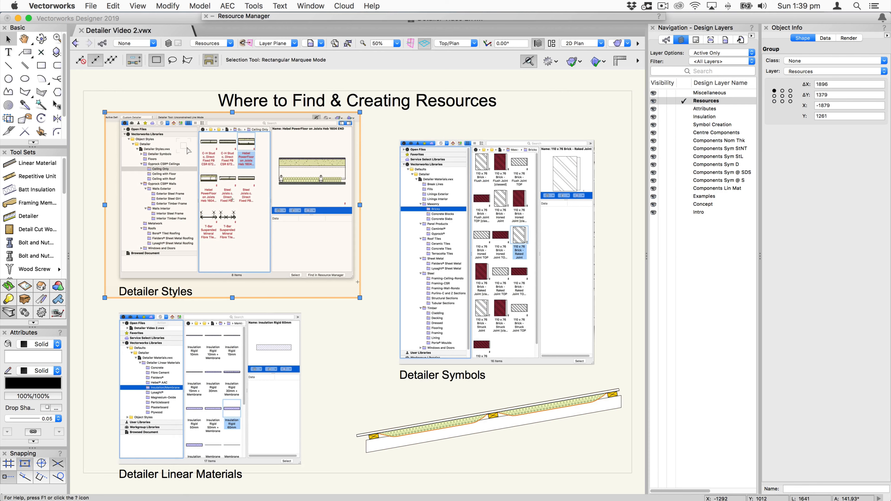
pyautogui.click(30, 216)
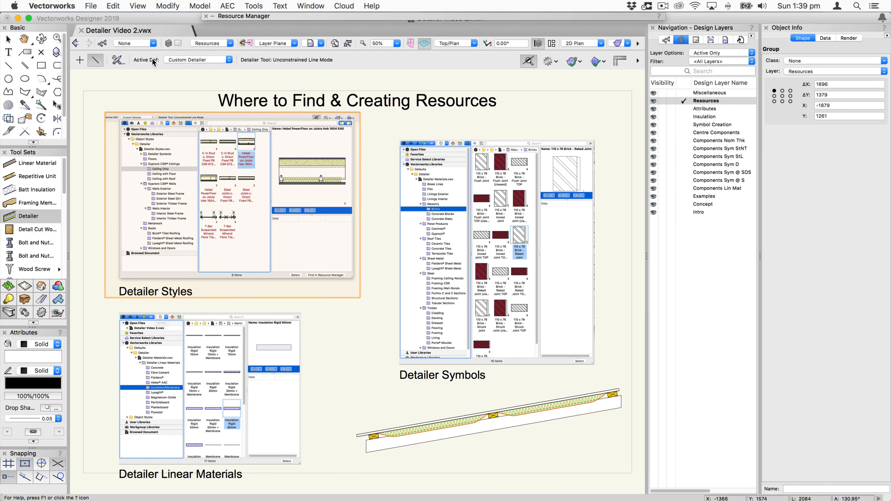
pyautogui.click(201, 60)
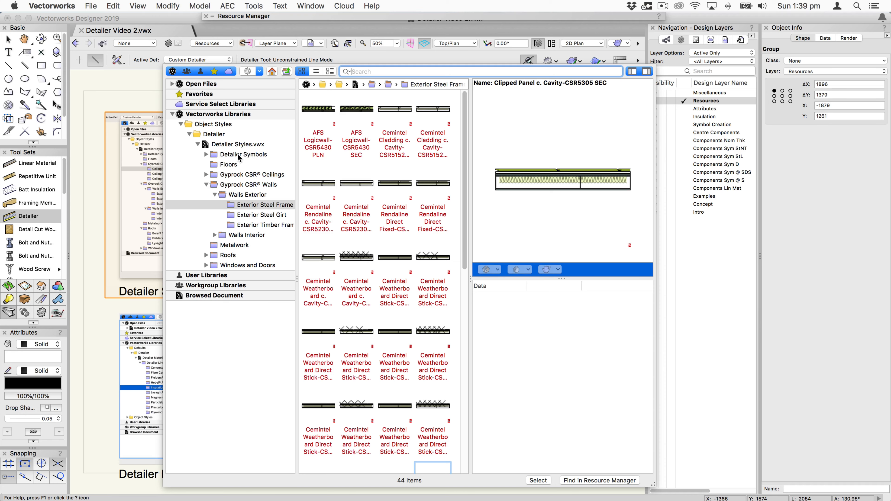
pyautogui.click(228, 164)
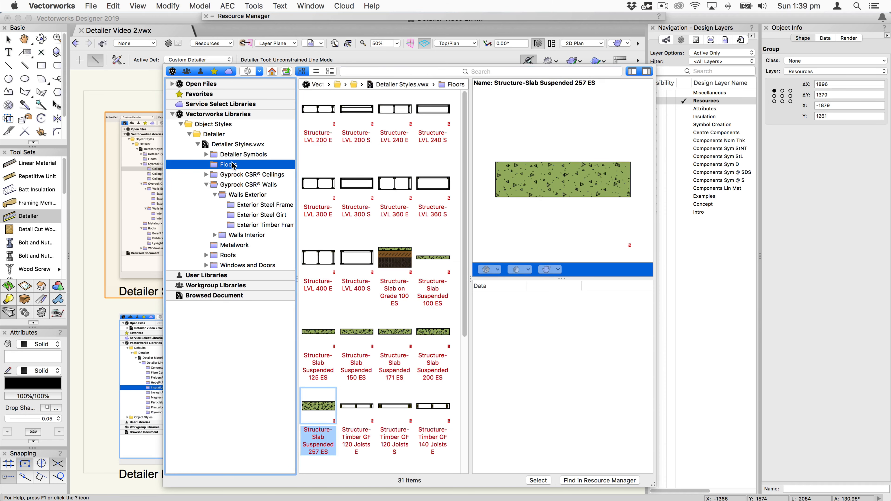
pyautogui.click(323, 110)
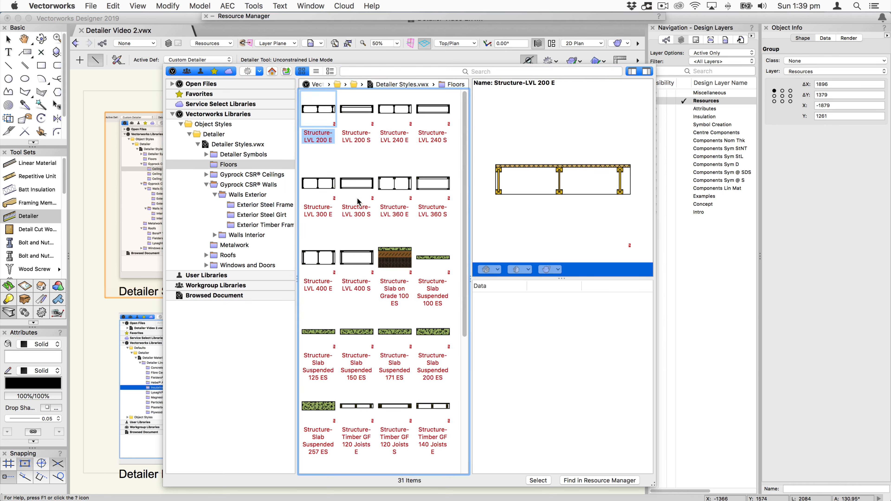
pyautogui.click(432, 259)
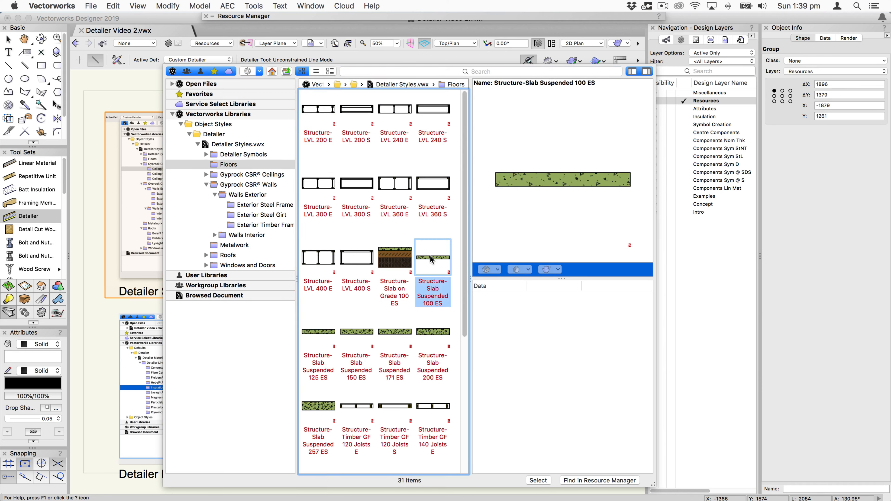
pyautogui.click(394, 409)
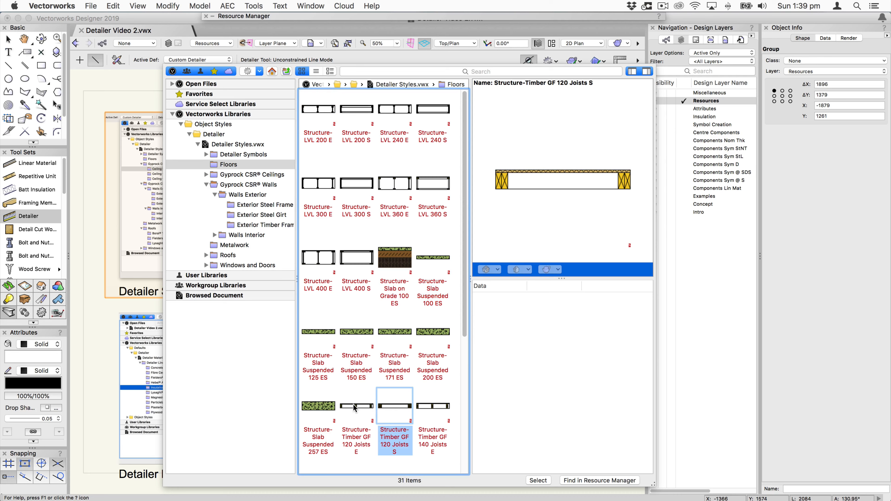
pyautogui.scroll(-10, 354, 407)
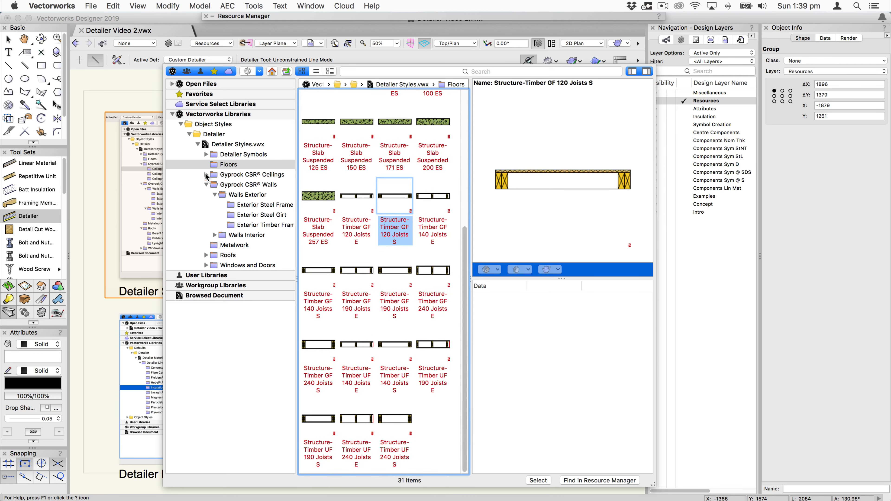
# Browse the Gyprock CSR Ceilings styles in Ceiling Only and Ceiling with Floor, showing them as a list wide enough for full names.
pyautogui.click(206, 175)
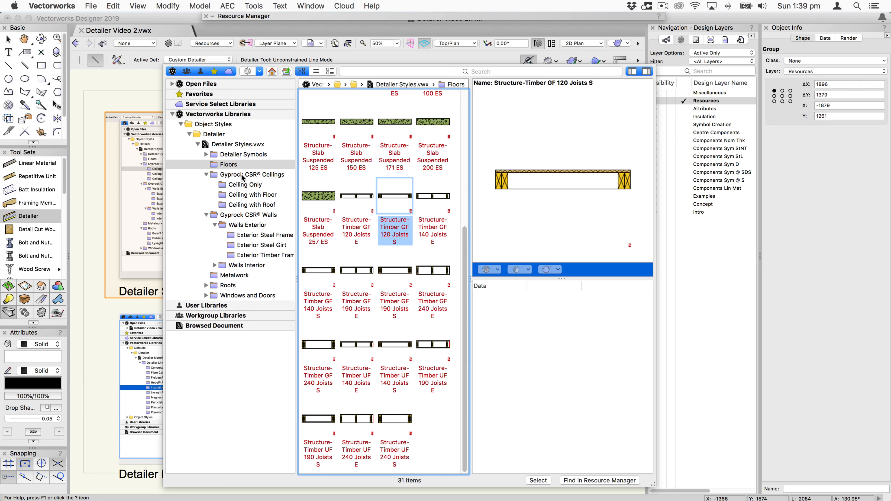
pyautogui.click(246, 186)
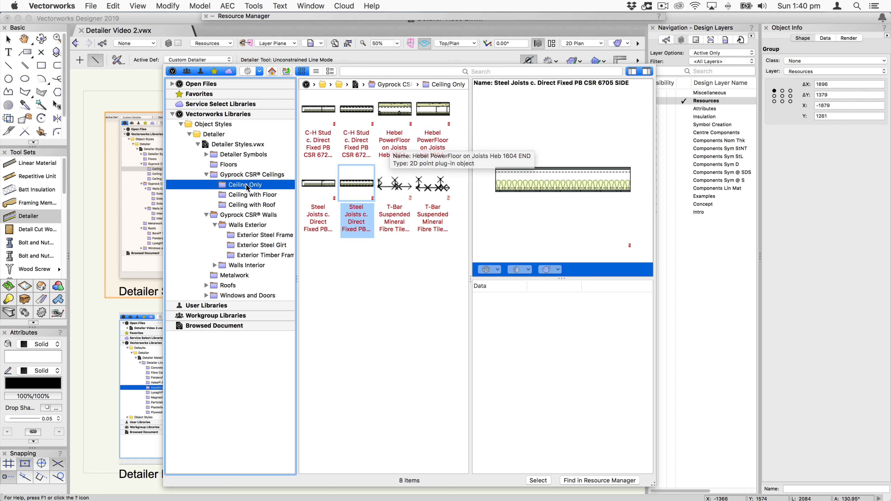
pyautogui.click(247, 195)
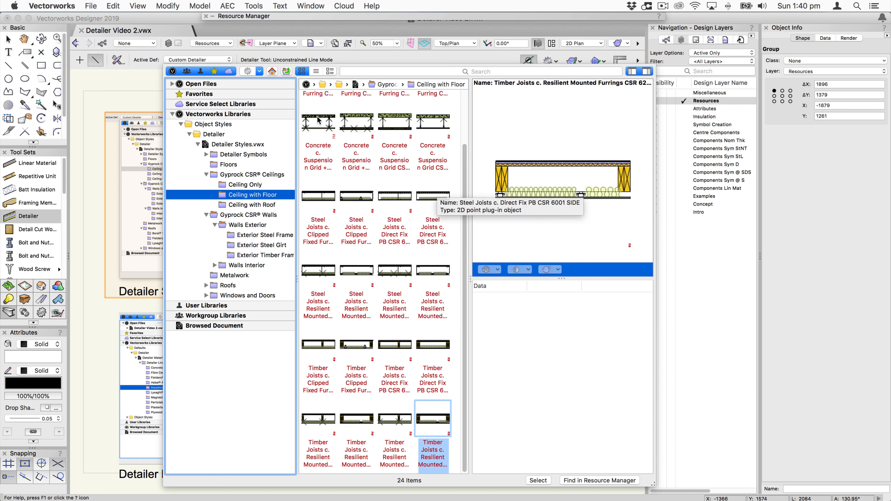
pyautogui.click(316, 73)
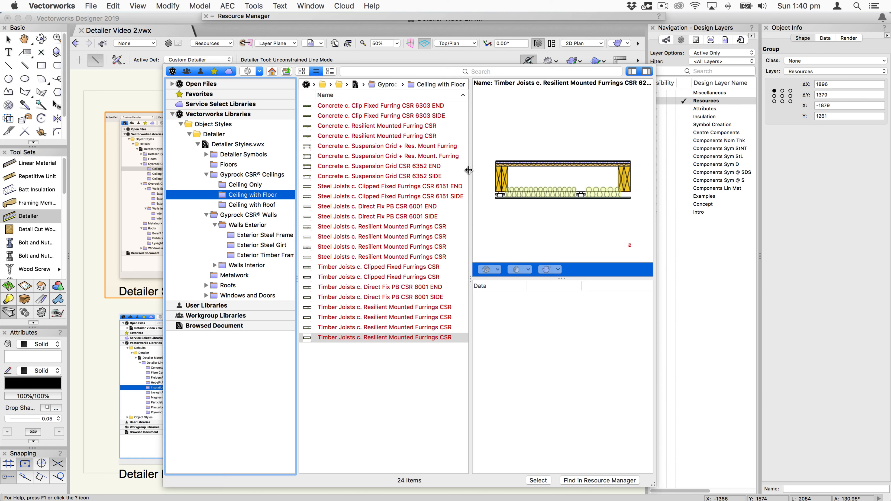
pyautogui.moveTo(471, 174); pyautogui.dragTo(494, 173)
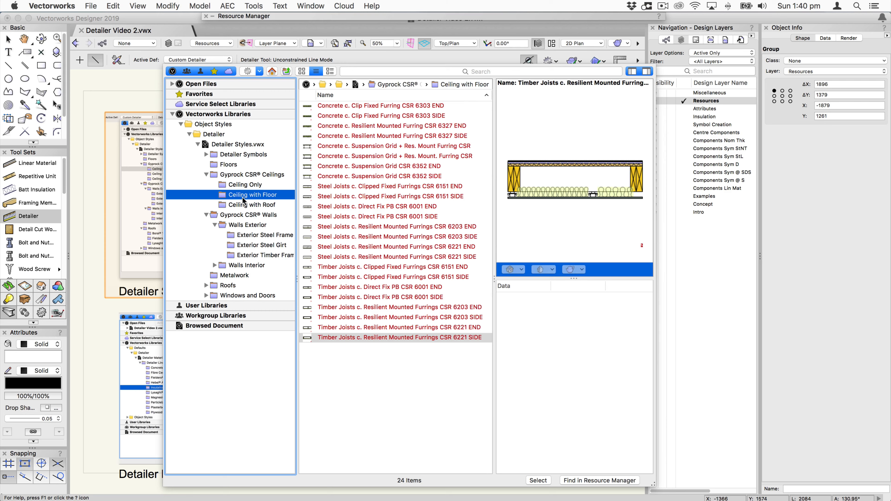
# Browse the Ceiling with Roof styles and preview several Truss Roof styles, including Truss Roof c. Res. Mount Furring CSR 6478/6553 END.
pyautogui.click(246, 206)
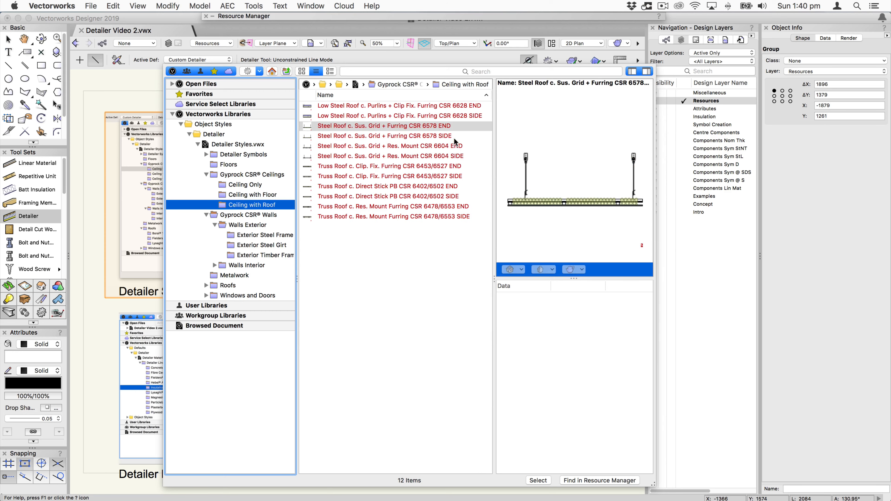
pyautogui.click(330, 169)
pyautogui.moveTo(334, 181); pyautogui.dragTo(337, 189)
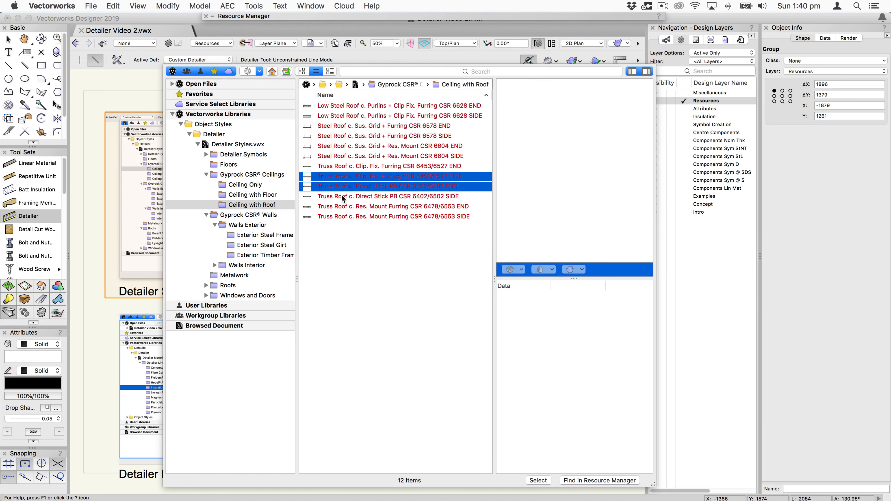
pyautogui.click(343, 198)
pyautogui.click(340, 207)
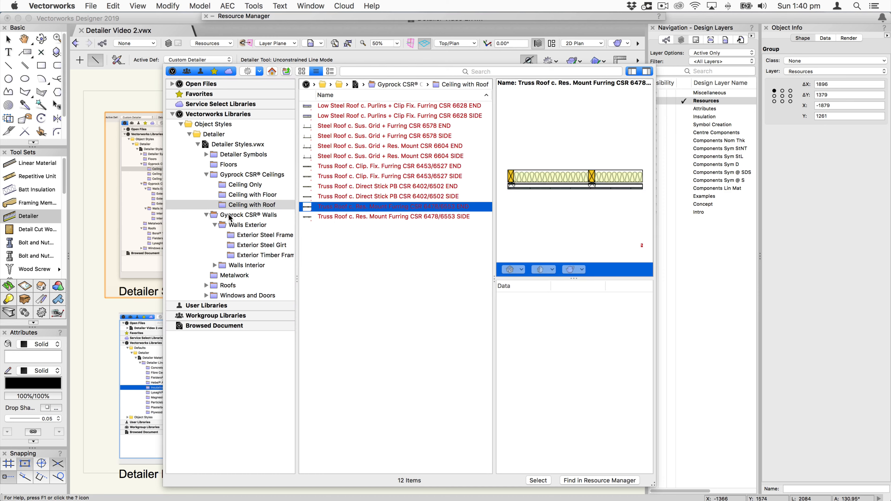
# Browse the Walls Exterior styles and preview the Cemintel Rendaline c. Cavity-CSR5230 SEC and Direct Fixed-CSR5105 PLN styles in Exterior Steel Frame.
pyautogui.click(248, 227)
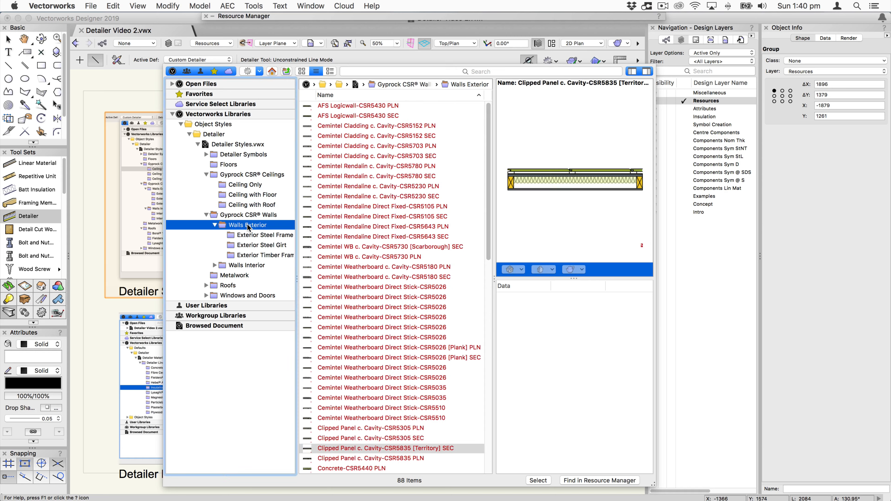
pyautogui.click(257, 238)
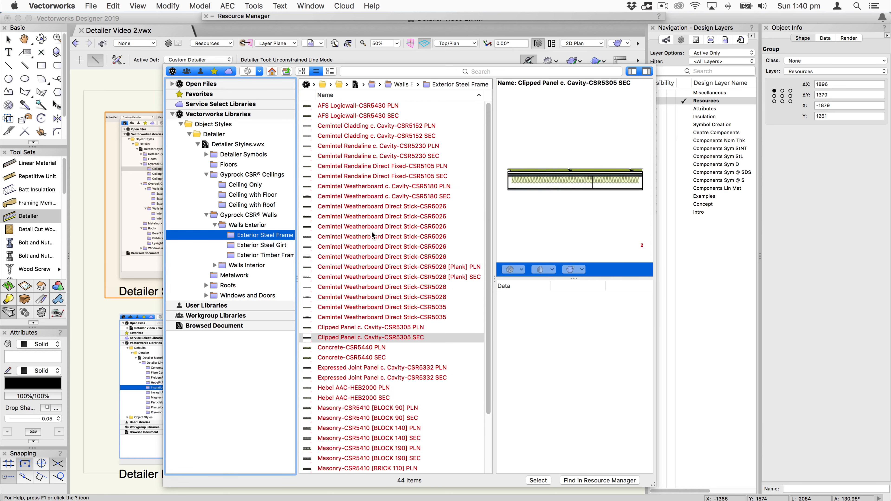
pyautogui.click(362, 156)
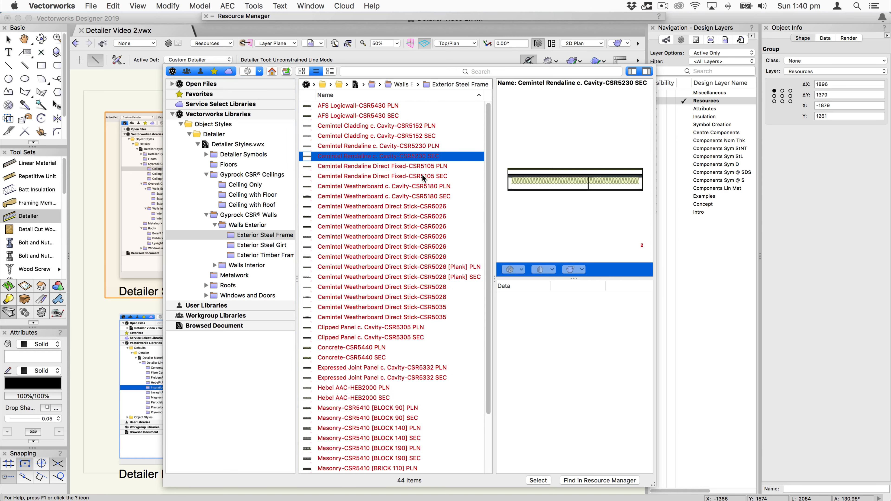
pyautogui.click(422, 166)
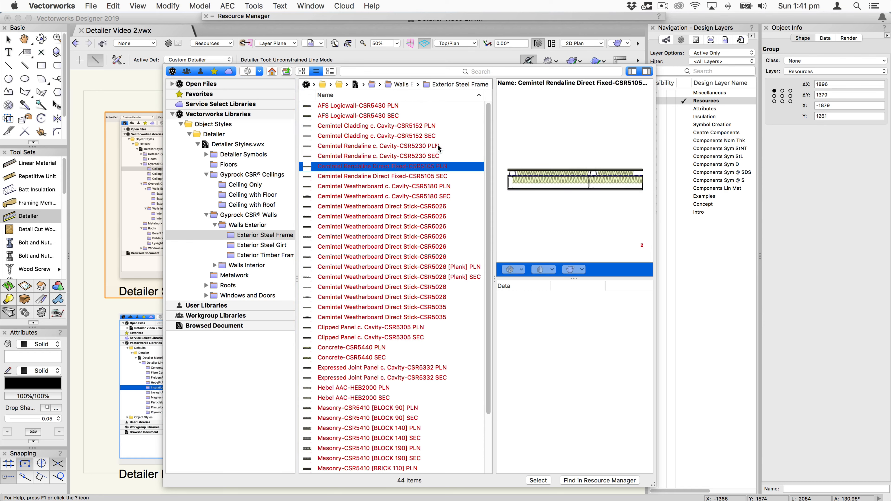
# Browse the exterior steel frame, steel girt and timber frame wall styles, previewing Masonry-CSR5877 [SPLIT 145] PLN and Weatherboard Direct Stick-CSR5502 [Aspect] PLN.
pyautogui.click(439, 156)
pyautogui.click(439, 168)
pyautogui.click(263, 245)
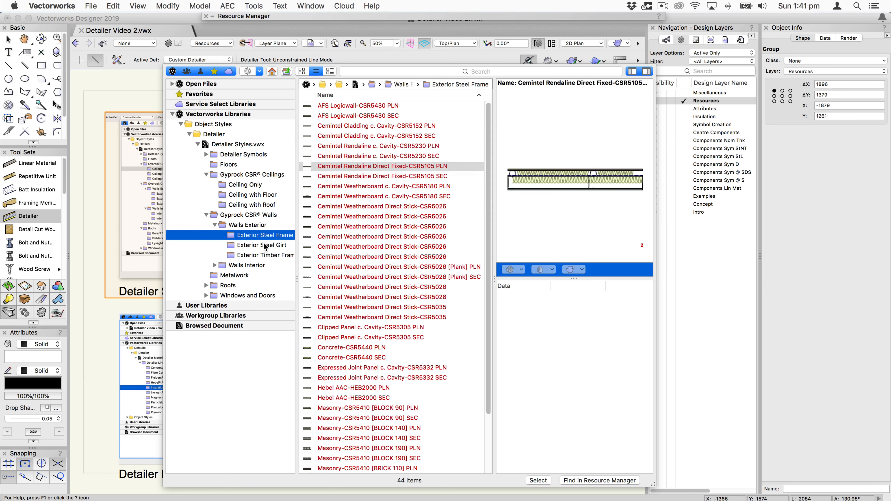
pyautogui.click(267, 256)
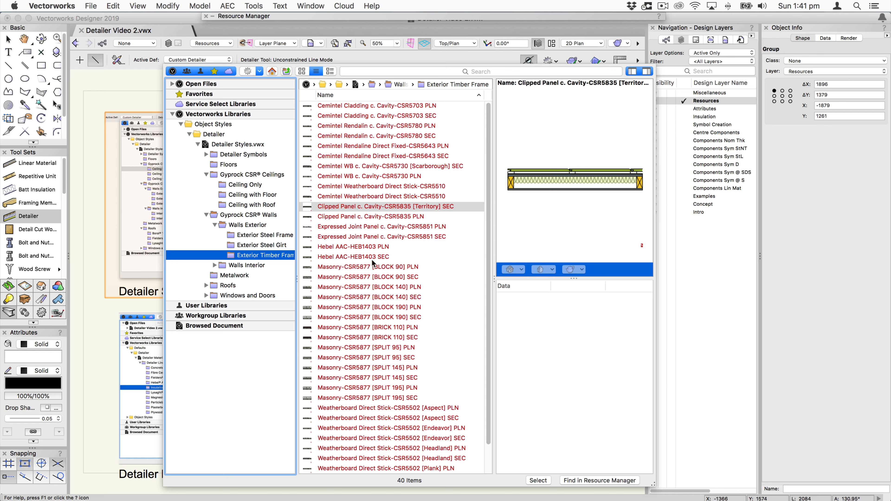
pyautogui.click(373, 267)
pyautogui.click(375, 308)
pyautogui.click(373, 368)
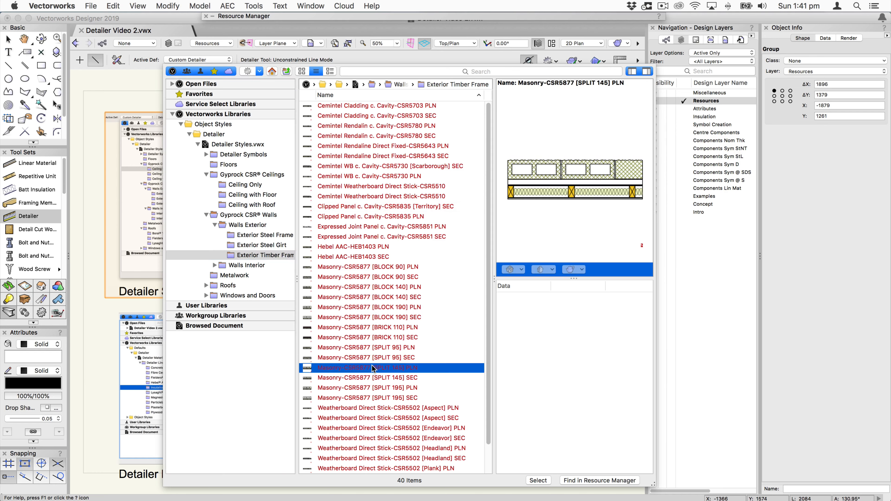
pyautogui.click(371, 409)
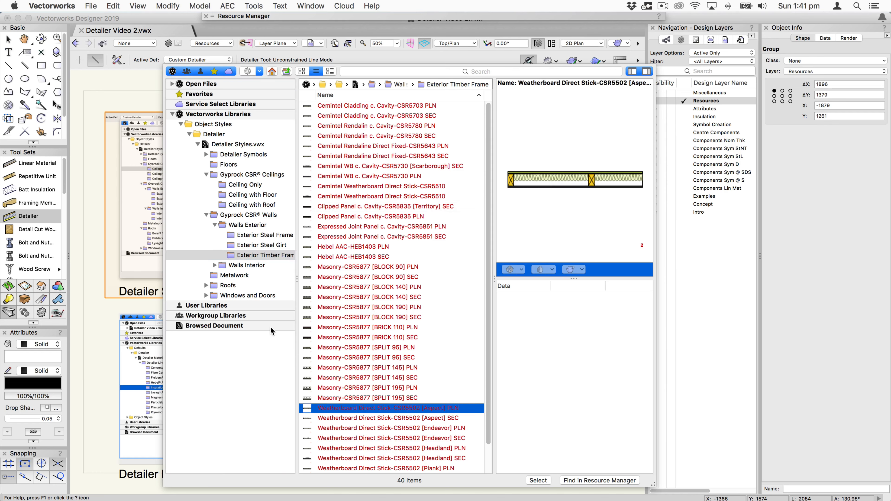
# Browse the Walls Interior styles for steel and timber frames, previewing Resilient Mount-CSR2160 SEC and Single Stud-CSR2009 SEC in the timber frame set.
pyautogui.click(215, 265)
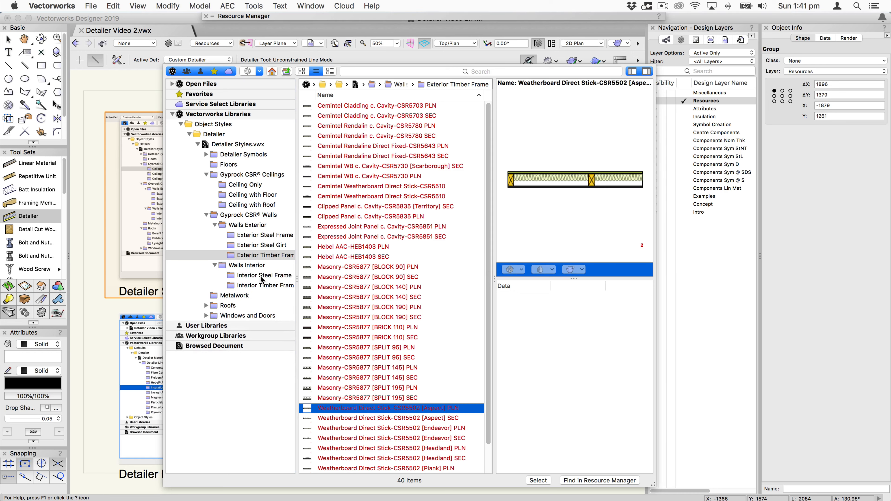
pyautogui.click(261, 276)
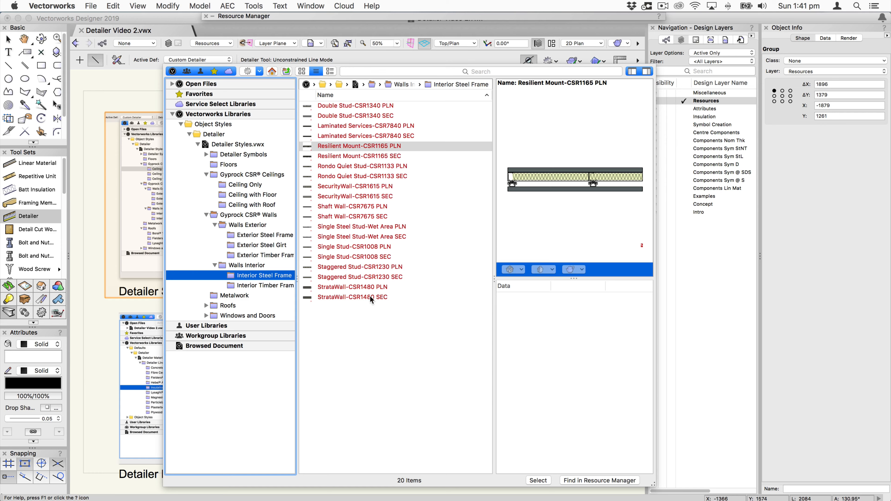
pyautogui.click(291, 286)
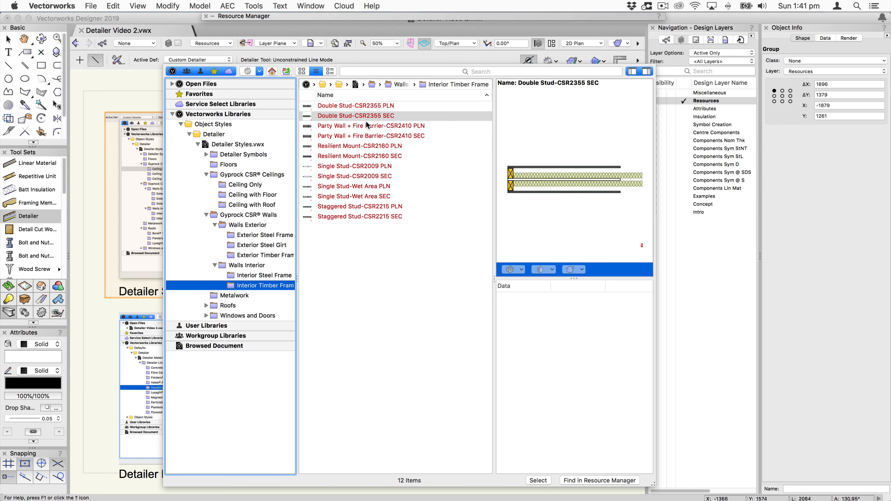
pyautogui.click(375, 148)
pyautogui.click(373, 159)
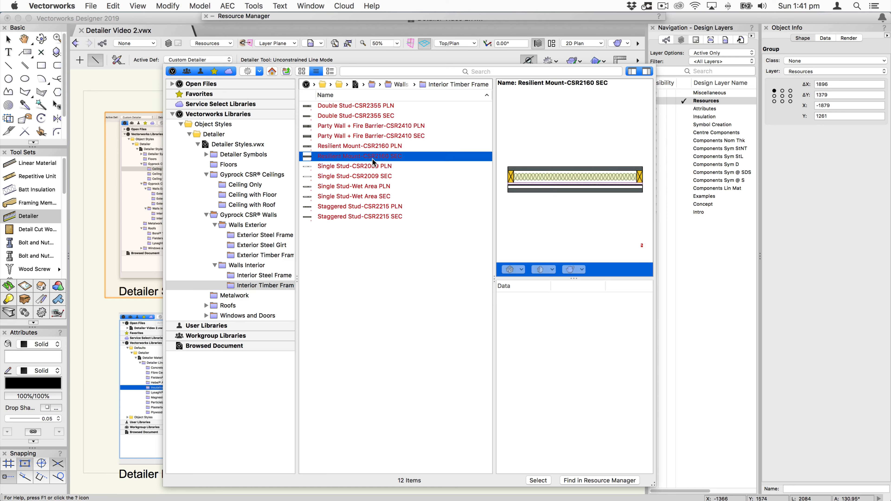
pyautogui.click(372, 177)
# Browse the Metalwork styles and compare the previews of Fence Steel Pickets and Gate Steel Pickets.
pyautogui.click(234, 295)
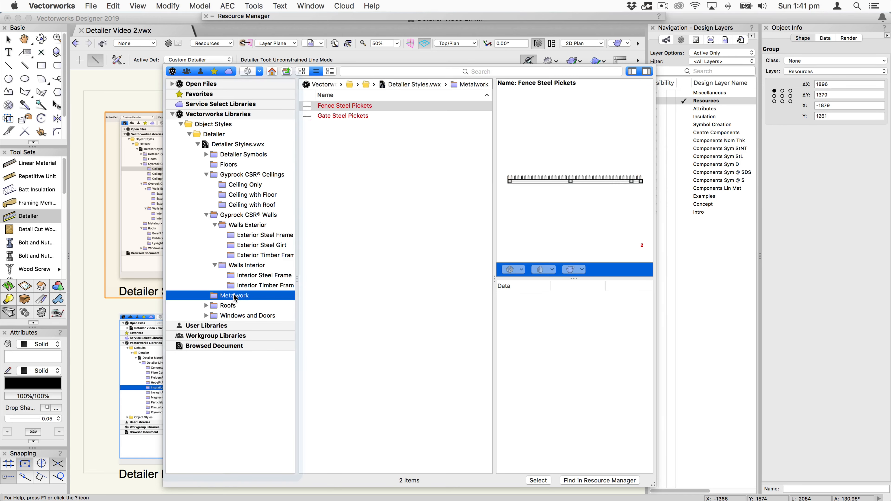
pyautogui.click(347, 114)
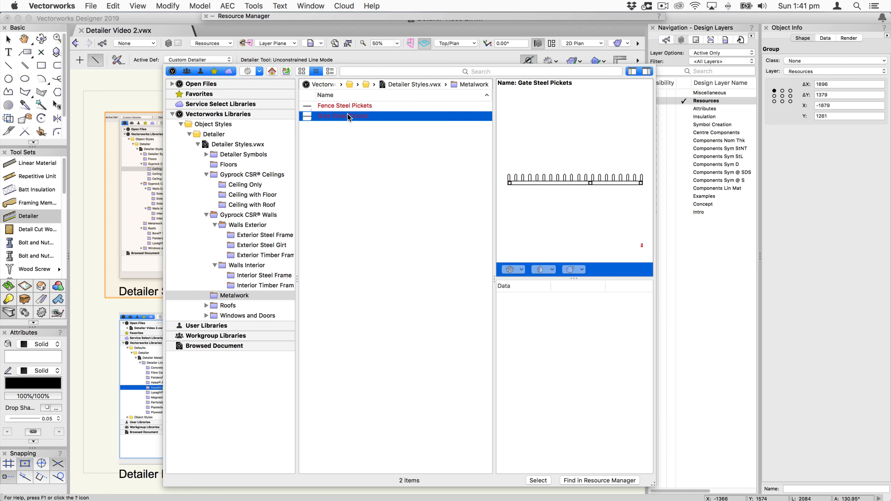
pyautogui.click(347, 109)
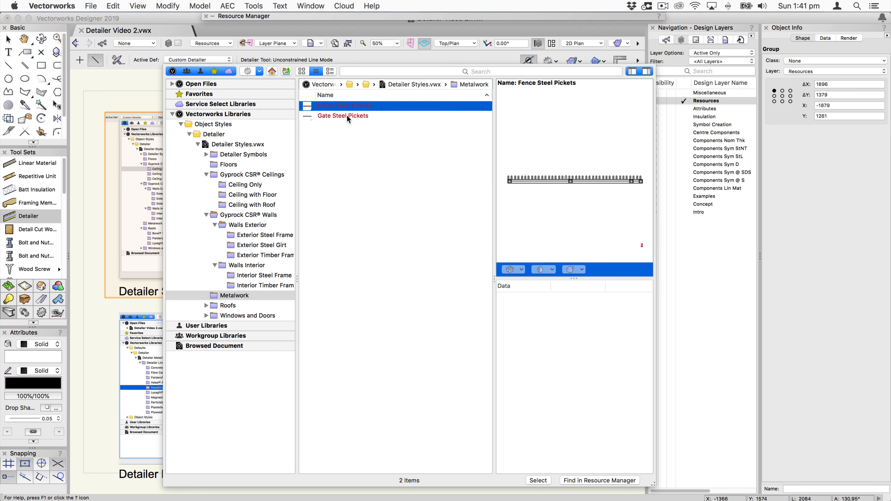
pyautogui.click(347, 116)
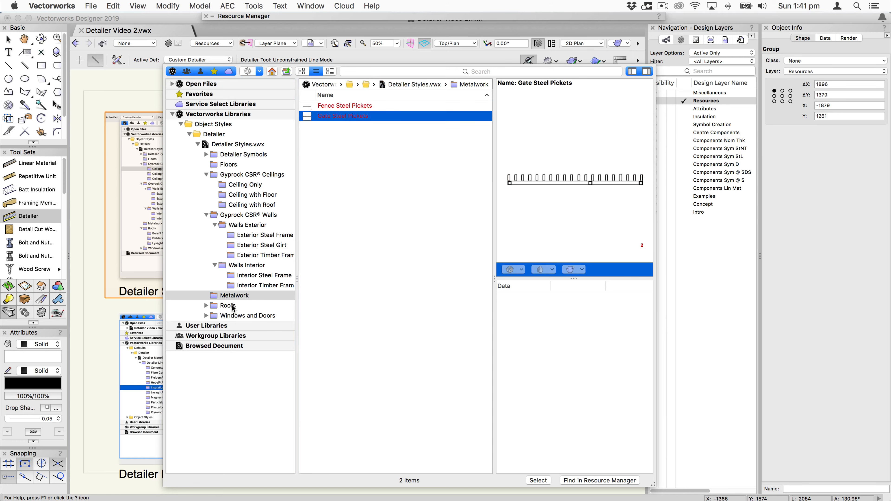
# Browse the Boral Tiled Roofing styles under Roofs, previewing Ceramic Artline and Ceramic Shingle, and enlarge the preview area.
pyautogui.click(203, 306)
pyautogui.click(205, 306)
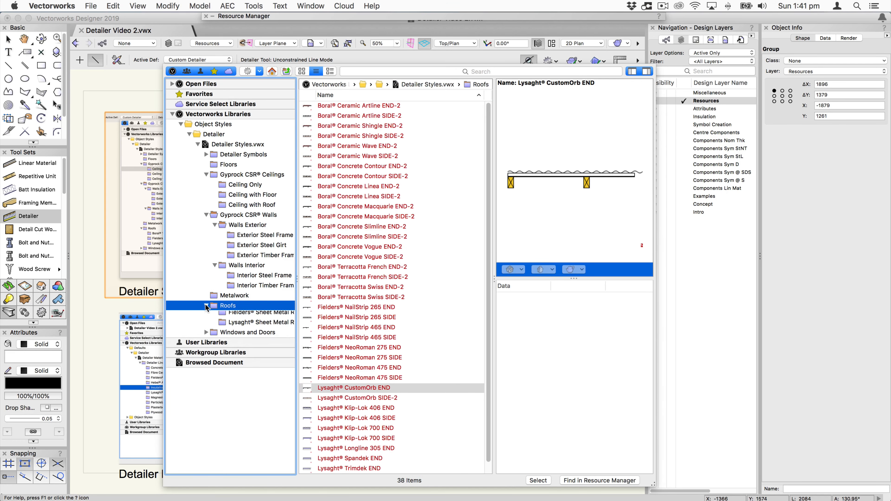
pyautogui.click(259, 317)
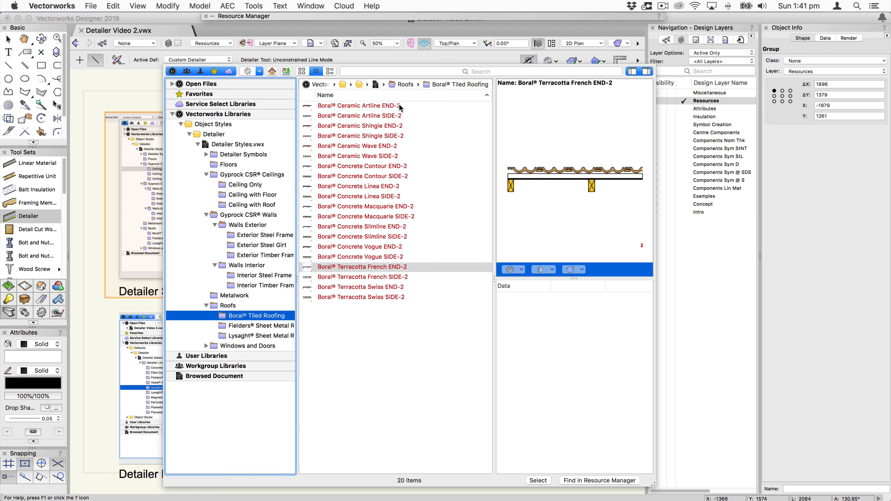
pyautogui.click(383, 117)
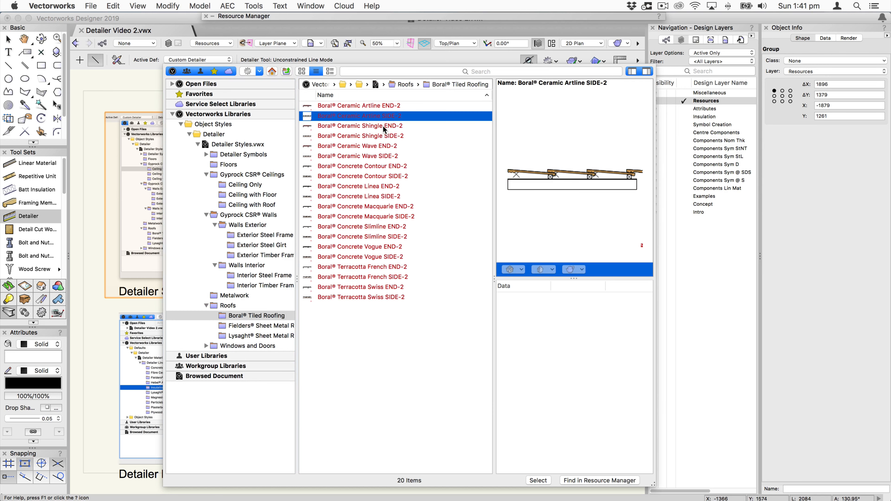
pyautogui.click(383, 125)
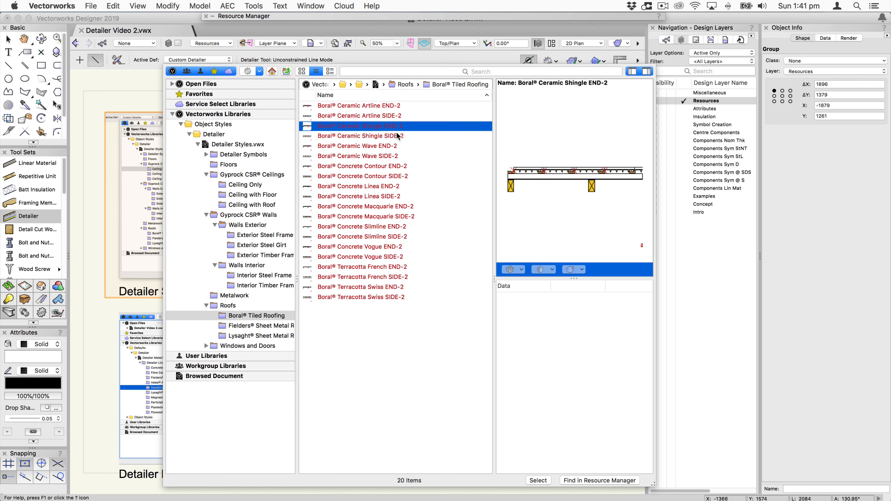
pyautogui.click(400, 106)
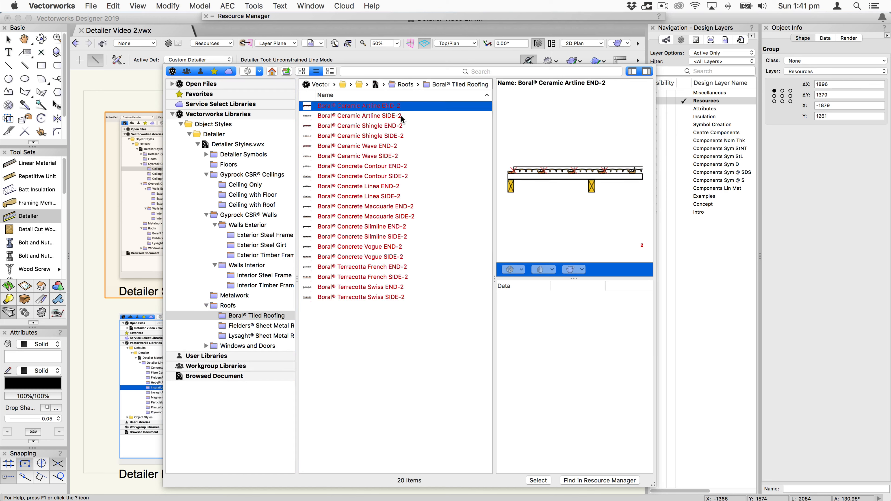
pyautogui.click(403, 115)
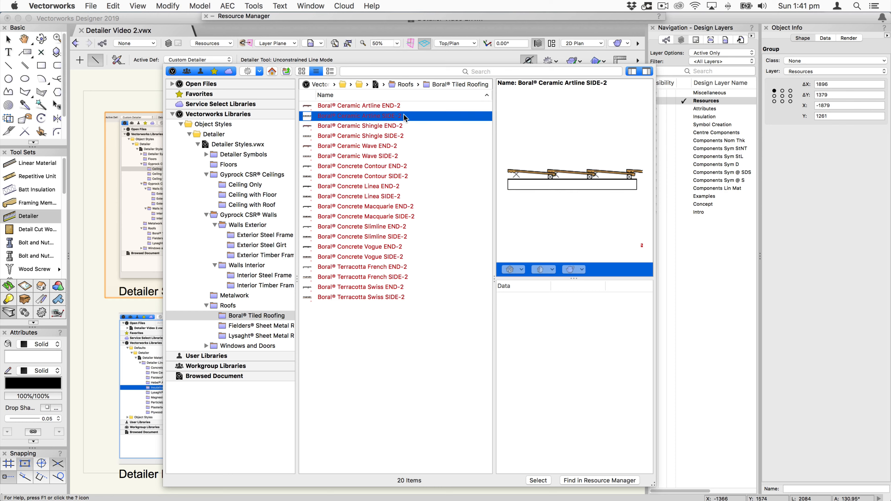
pyautogui.moveTo(494, 277); pyautogui.dragTo(465, 277)
pyautogui.moveTo(556, 278); pyautogui.dragTo(558, 322)
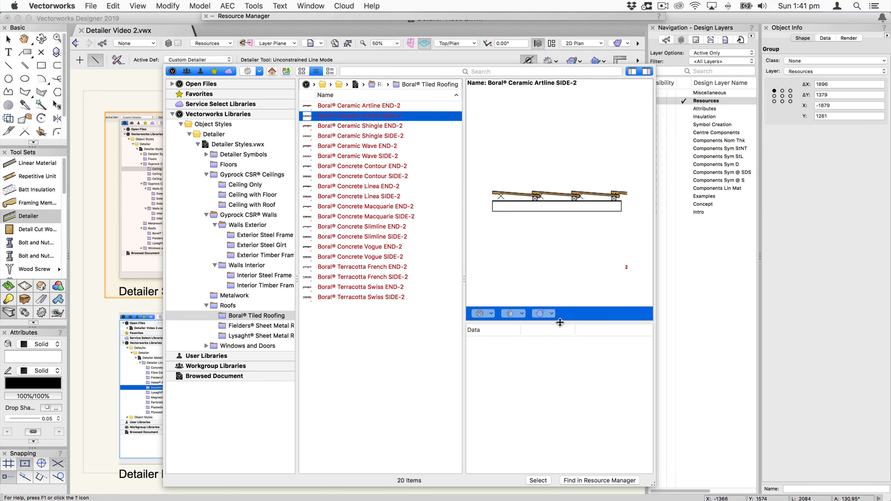
# Browse the Fielders and Lysaght sheet metal roofing styles, previewing Fielders NailStrip 465 SIDE and NeoRoman 275 END.
pyautogui.click(260, 326)
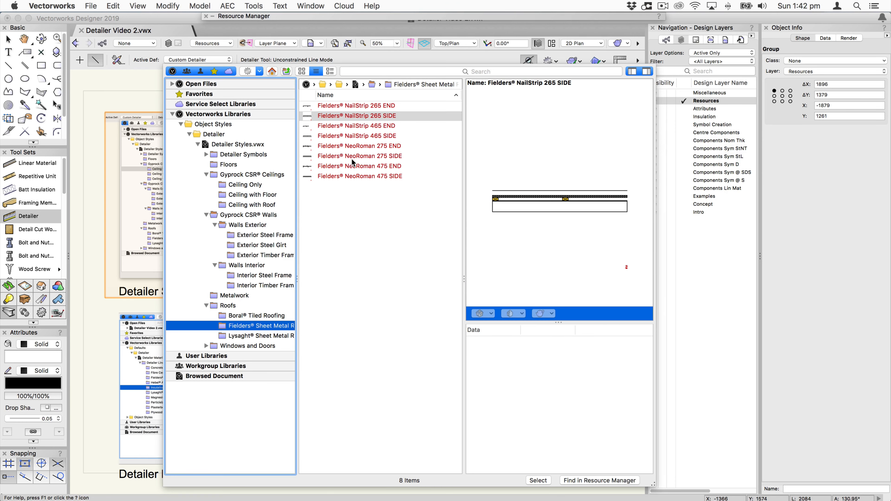
pyautogui.click(367, 136)
pyautogui.click(363, 147)
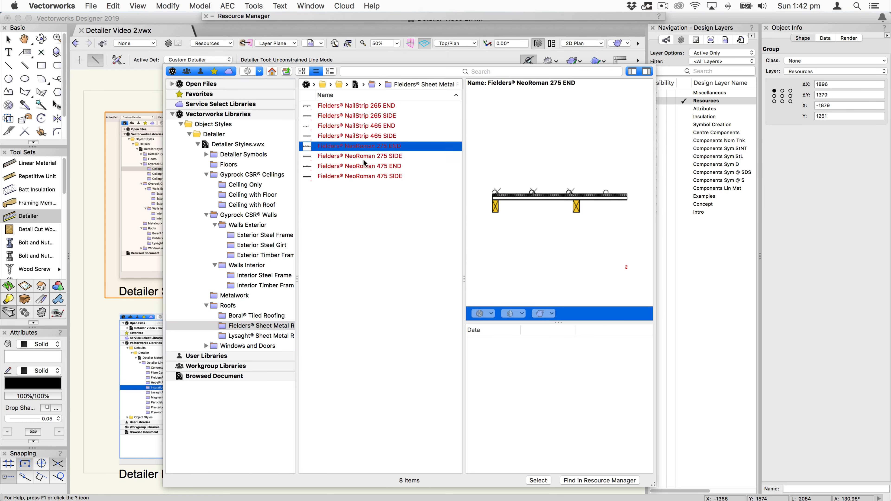
pyautogui.click(255, 336)
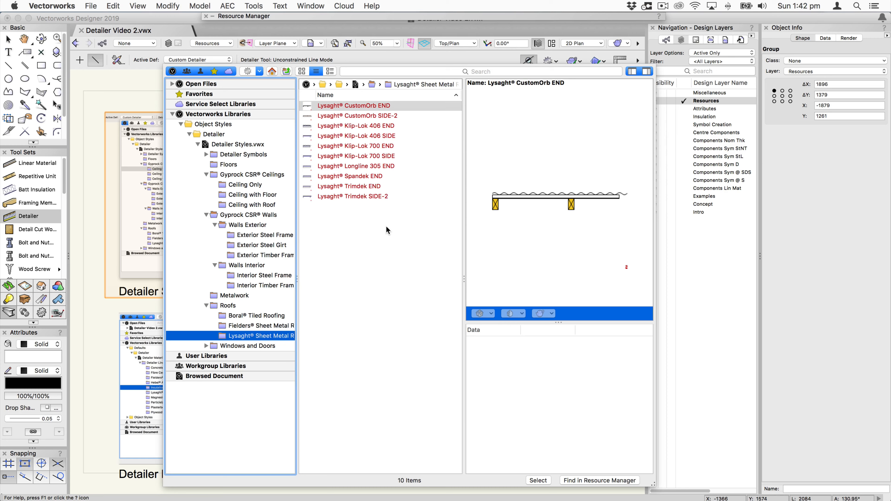
# Browse the Bradnams Commercial bi-fold door styles under Windows and Doors, previewing COM bi-fold door (100mm) 312.2 and 633.1, and close the style browser.
pyautogui.click(207, 346)
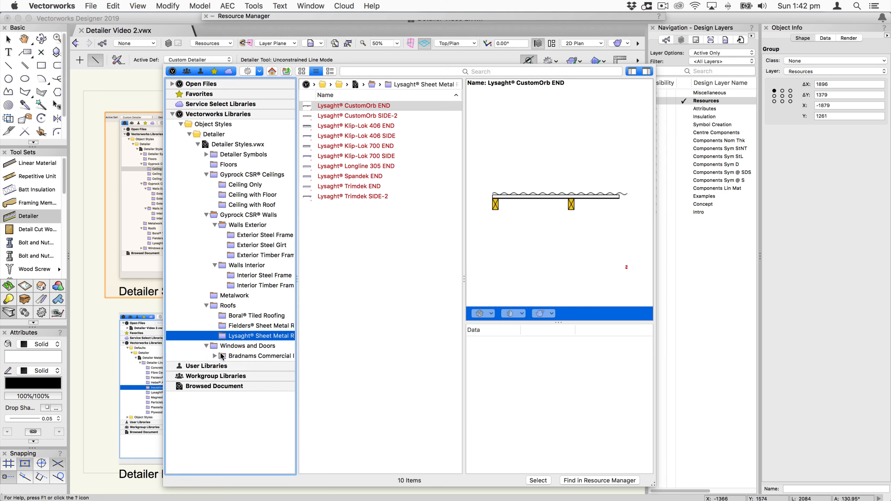
pyautogui.click(214, 356)
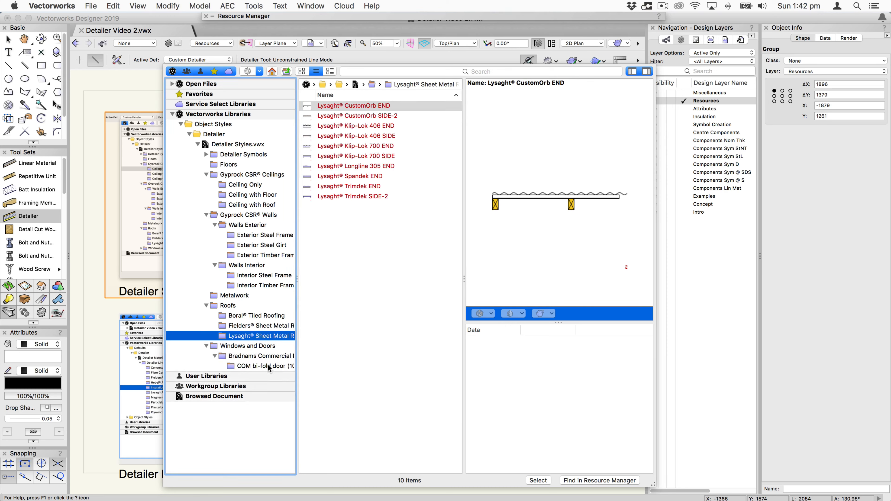
pyautogui.click(269, 366)
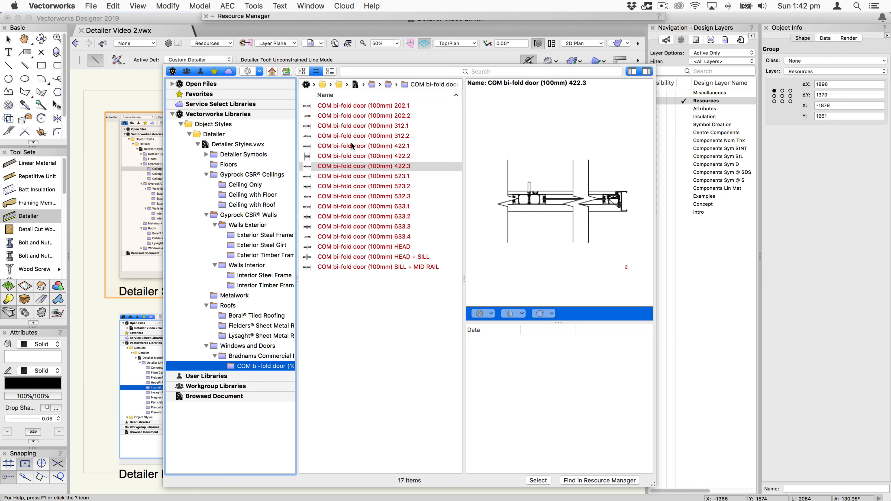
pyautogui.click(343, 138)
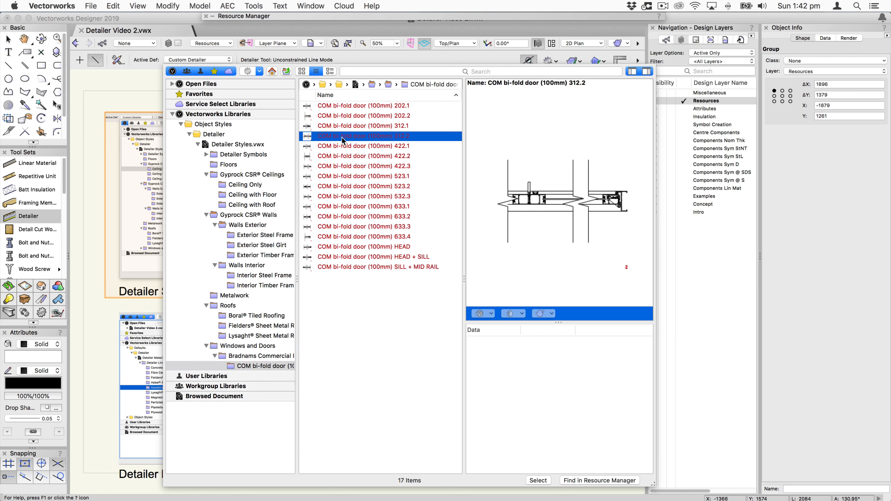
pyautogui.press('Down')
pyautogui.press('Down')
pyautogui.click(353, 207)
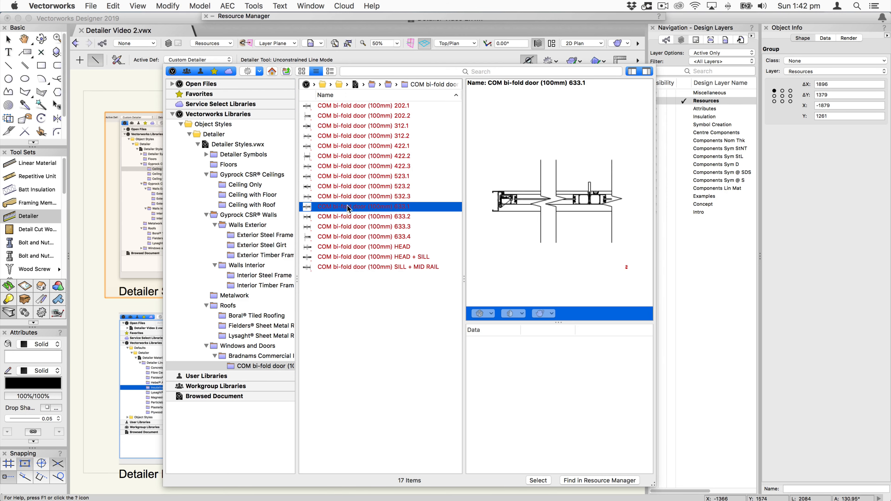
pyautogui.click(132, 82)
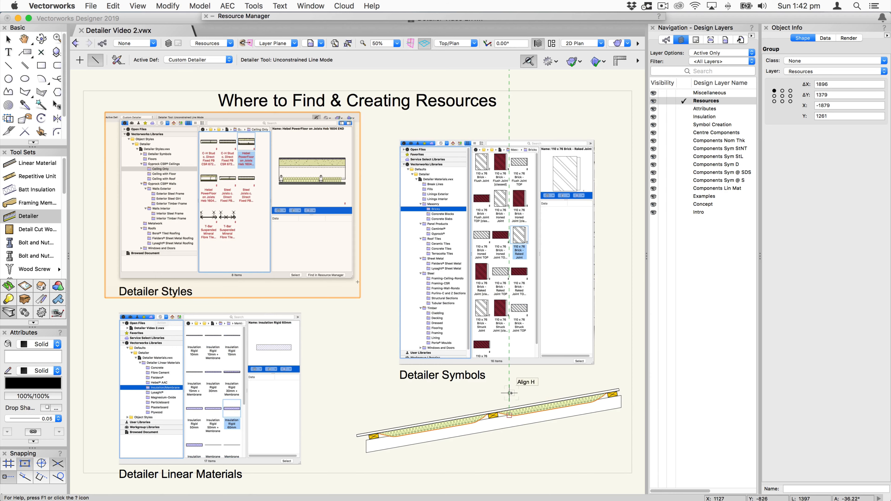
# Start a new plug-in style from the unstyled sloping roof Detailer object below Detailer Symbols, stored at the top level of Detailer Video 2.vwx.
pyautogui.scroll(2, 509, 393)
pyautogui.press('space')
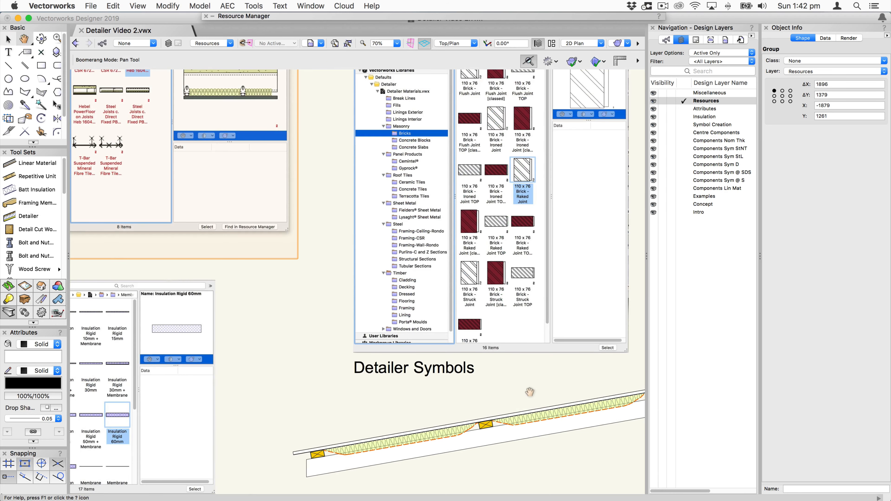
pyautogui.moveTo(530, 389); pyautogui.dragTo(443, 298)
pyautogui.click(282, 374)
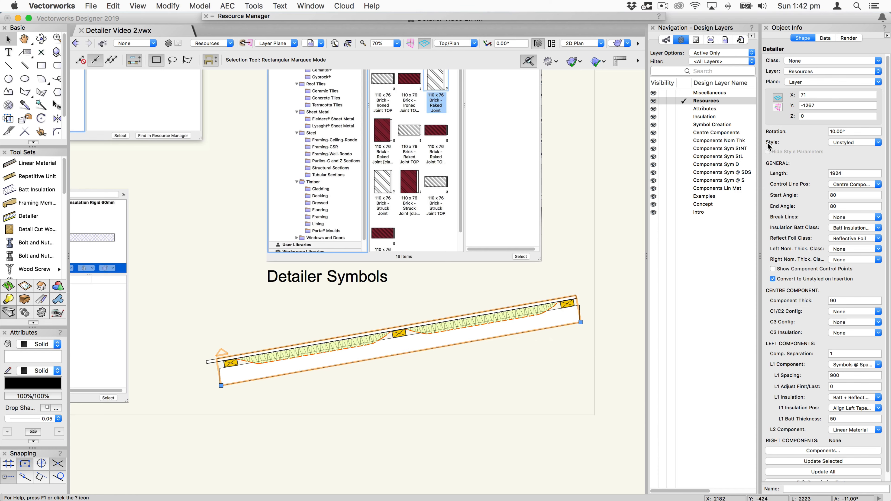
pyautogui.click(852, 143)
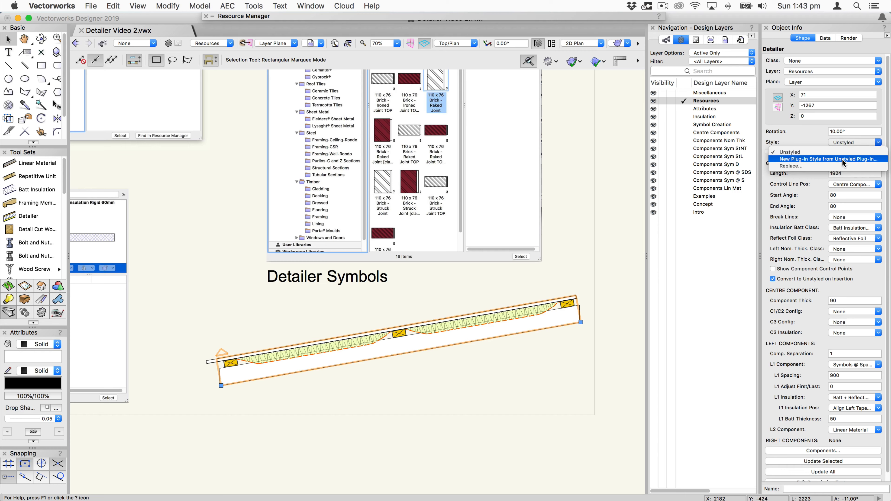
pyautogui.click(842, 159)
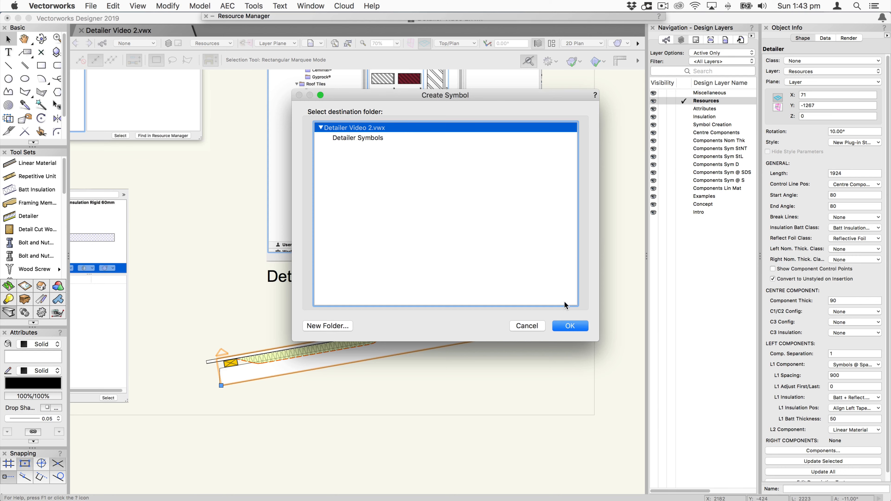
pyautogui.click(571, 325)
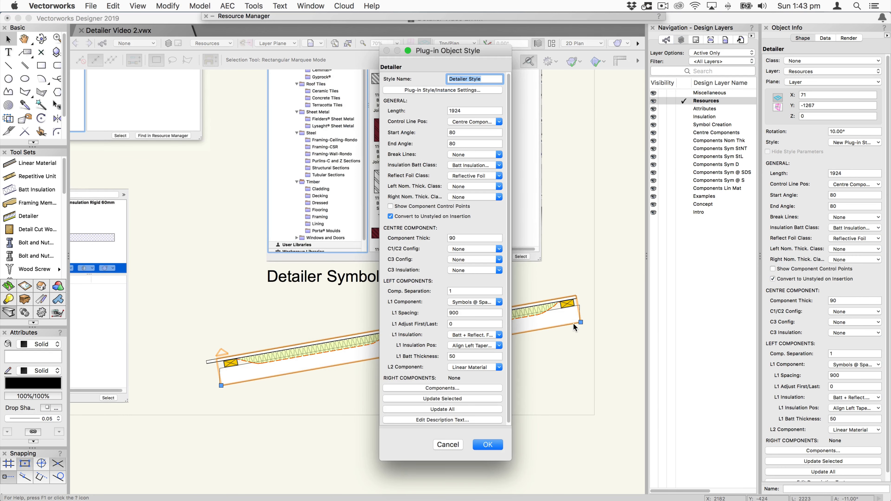
# Enter AA at the start of the new Detailer style's name and save the style with its existing component settings.
pyautogui.click(486, 78)
pyautogui.moveTo(485, 78); pyautogui.dragTo(448, 76)
pyautogui.click(450, 78)
pyautogui.write('AA')
pyautogui.click(487, 445)
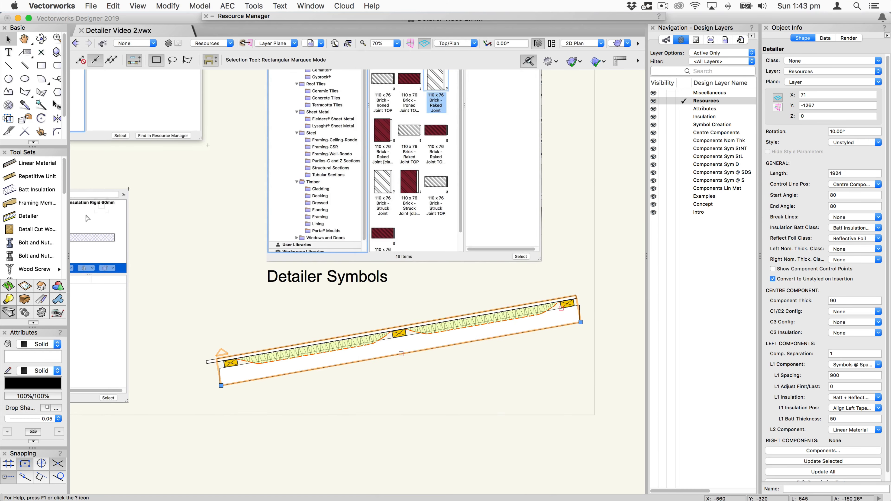
# Locate AA Detailer Style for the Detailer tool among the styles of the open file Detailer Video 2.vwx.
pyautogui.click(28, 218)
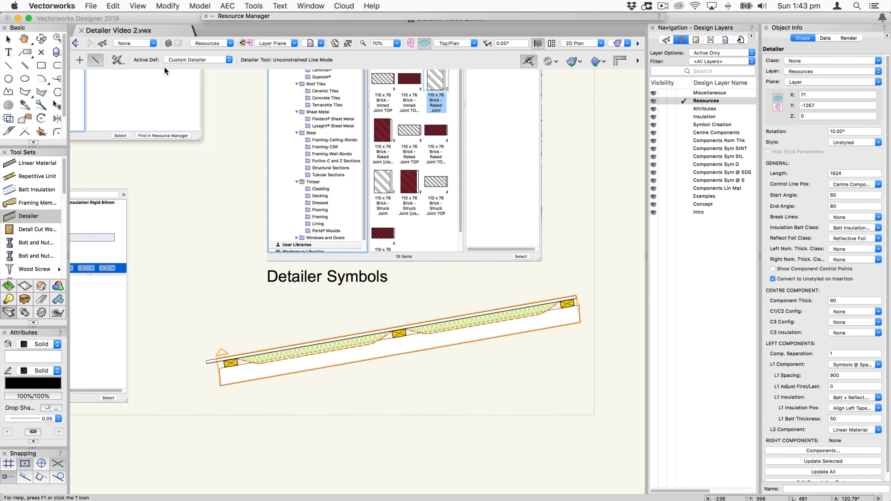
pyautogui.click(181, 62)
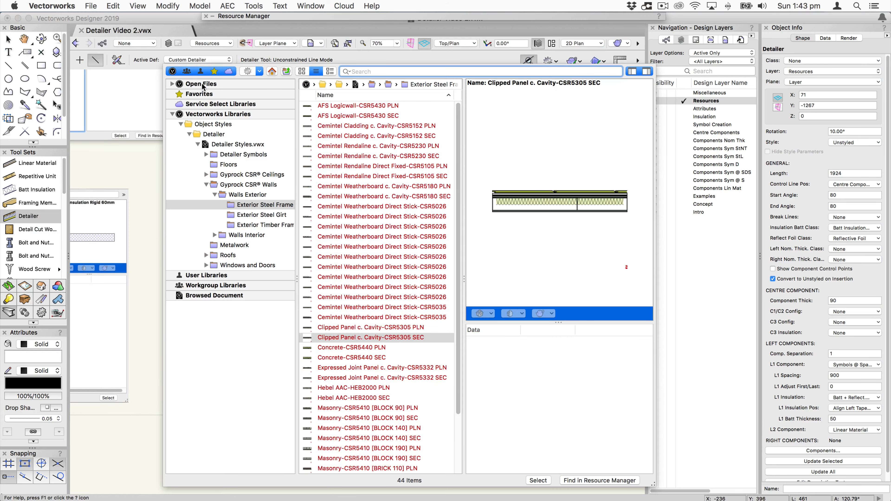
pyautogui.click(171, 85)
pyautogui.click(206, 93)
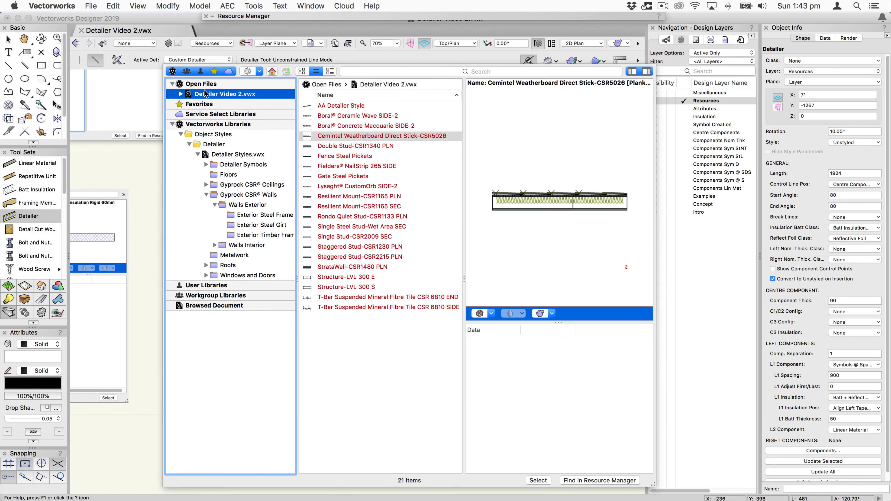
pyautogui.click(342, 106)
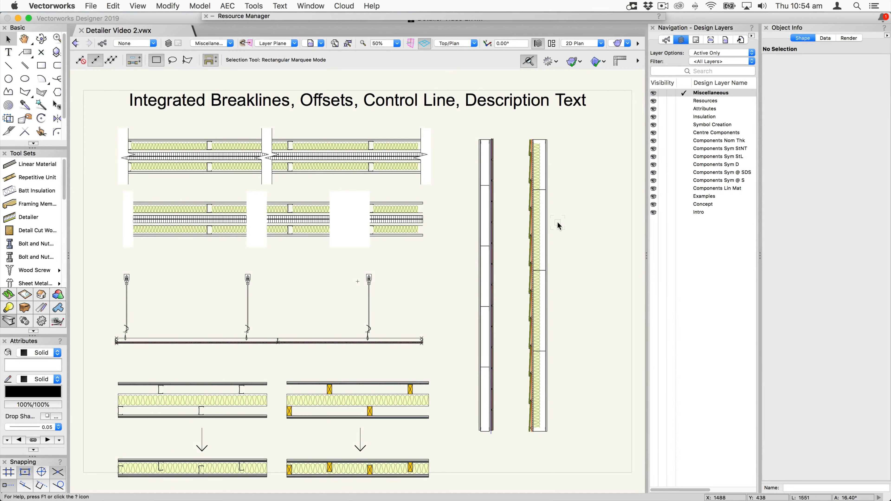
# Review the Break Lines count and Break Line 1 Type options of the uppermost horizontal wall Detailer.
pyautogui.click(322, 150)
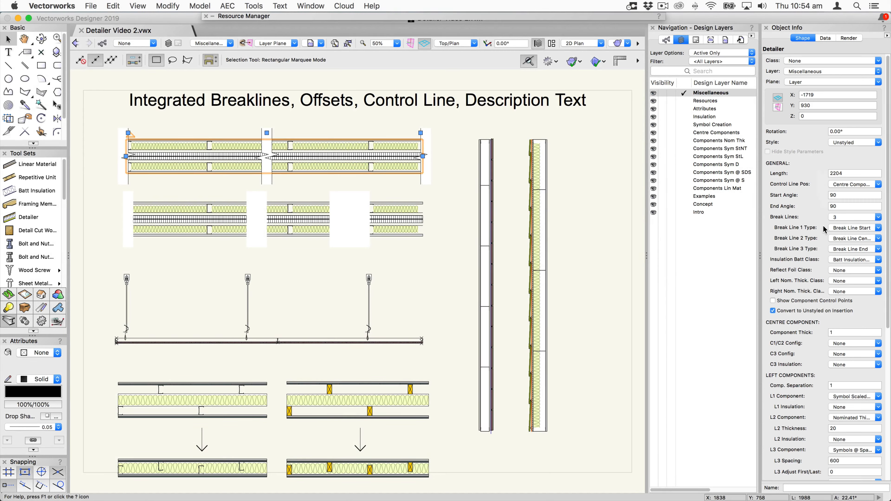
pyautogui.click(849, 217)
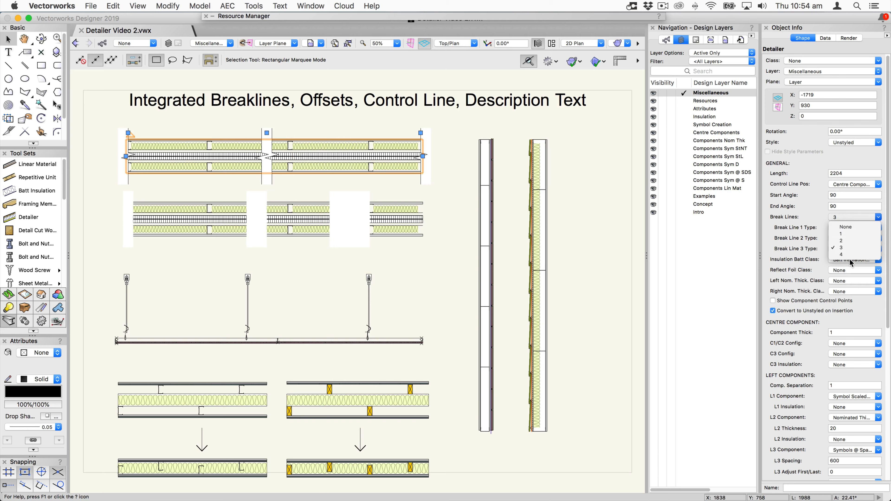
pyautogui.click(759, 215)
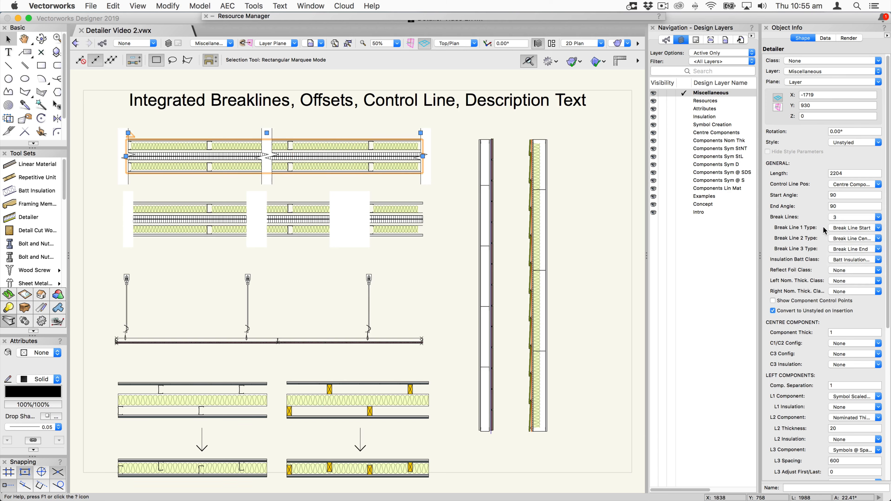
pyautogui.click(850, 229)
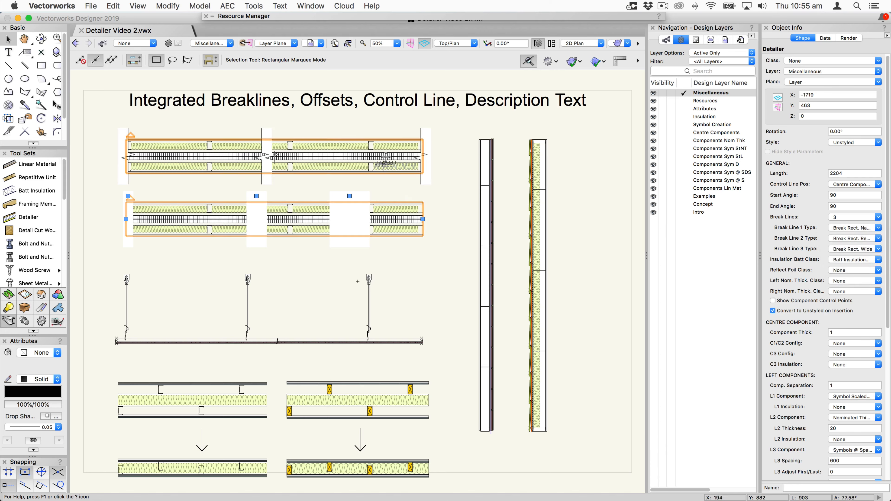
# Move the uppermost wall Detailer's centre break line further right and its start break line onto the wall's left end.
pyautogui.click(386, 149)
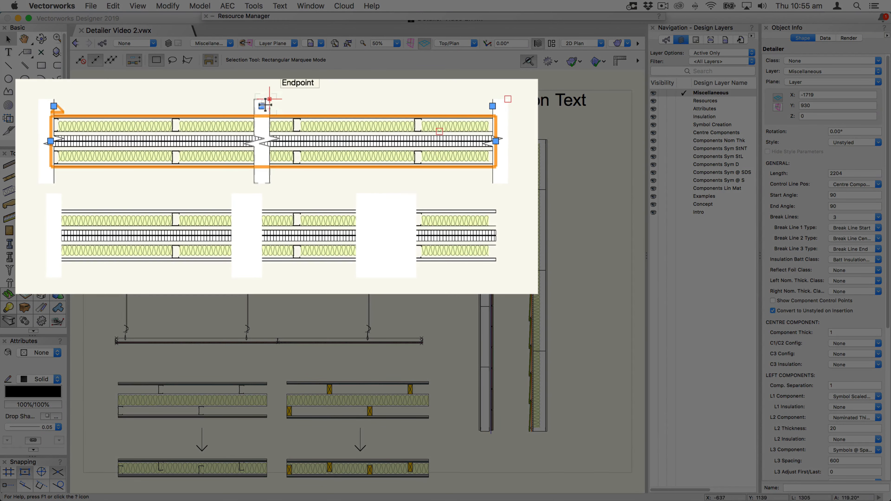
pyautogui.moveTo(262, 106); pyautogui.dragTo(327, 106)
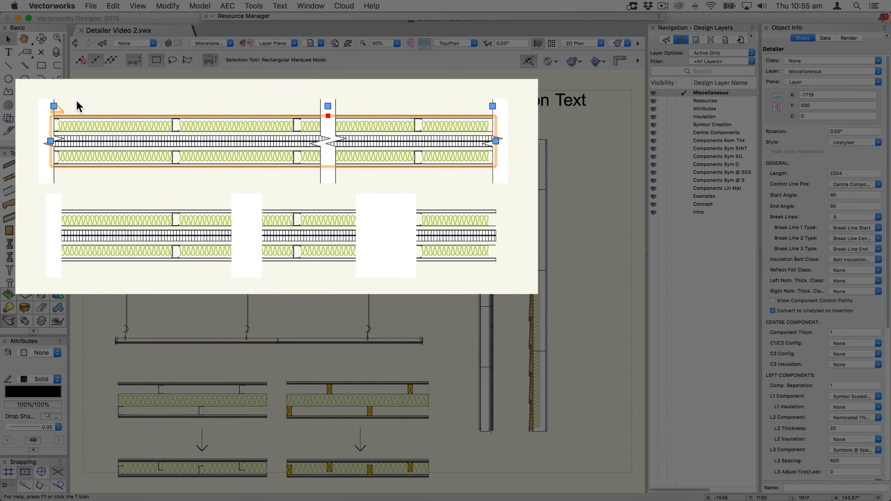
pyautogui.moveTo(54, 106)
pyautogui.mouseDown()
pyautogui.moveTo(124, 106)
pyautogui.moveTo(52, 105)
pyautogui.mouseUp()
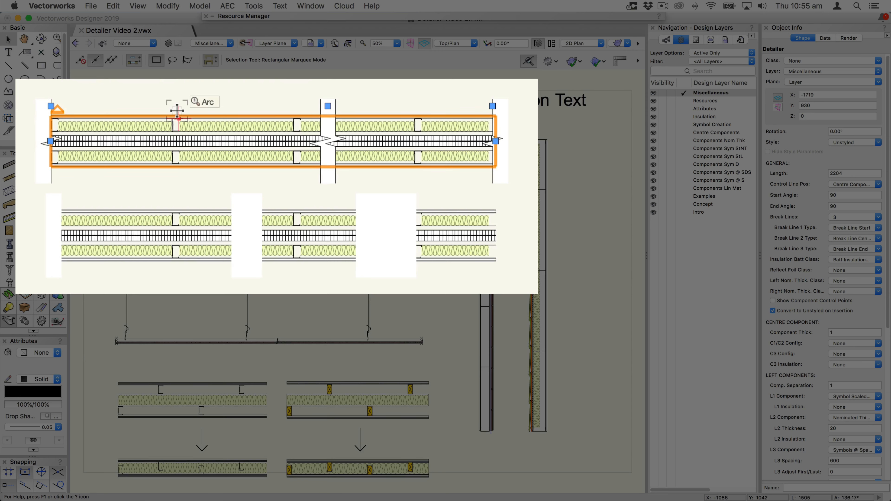
# Shift the regular and wide break rectangles of the second wall Detailer to the left along the wall.
pyautogui.click(183, 233)
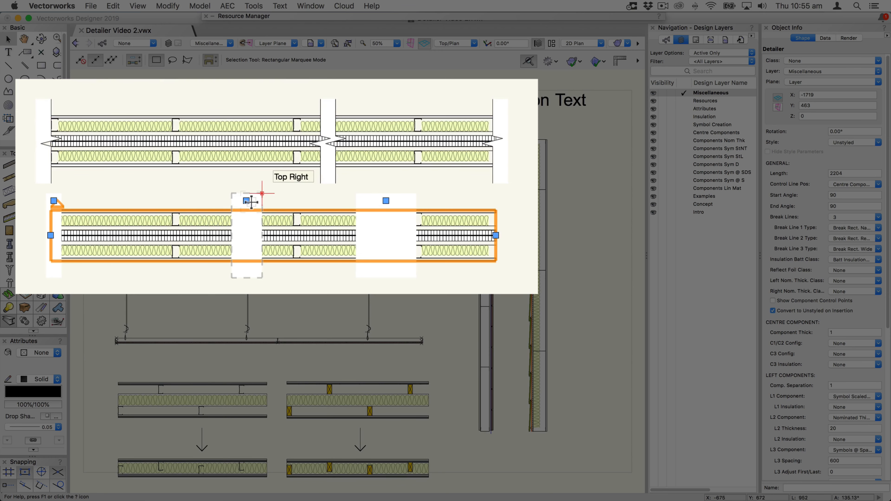
pyautogui.moveTo(246, 200); pyautogui.dragTo(155, 210)
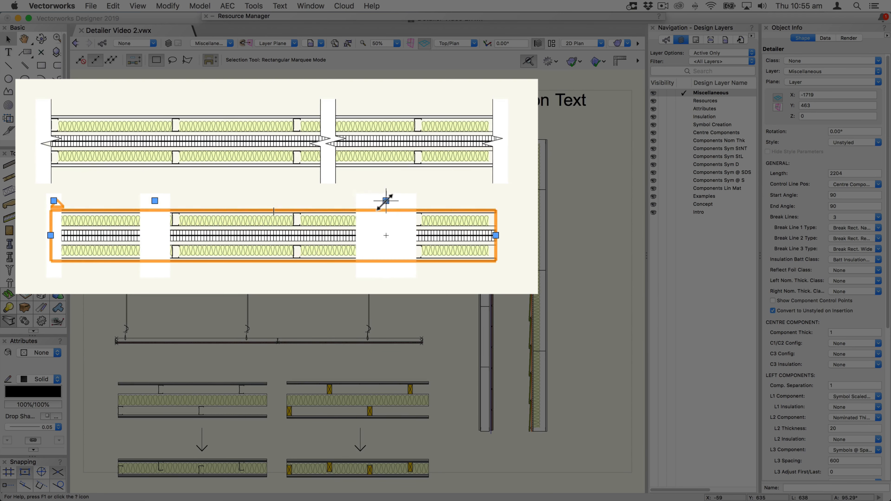
pyautogui.moveTo(385, 200); pyautogui.dragTo(355, 201)
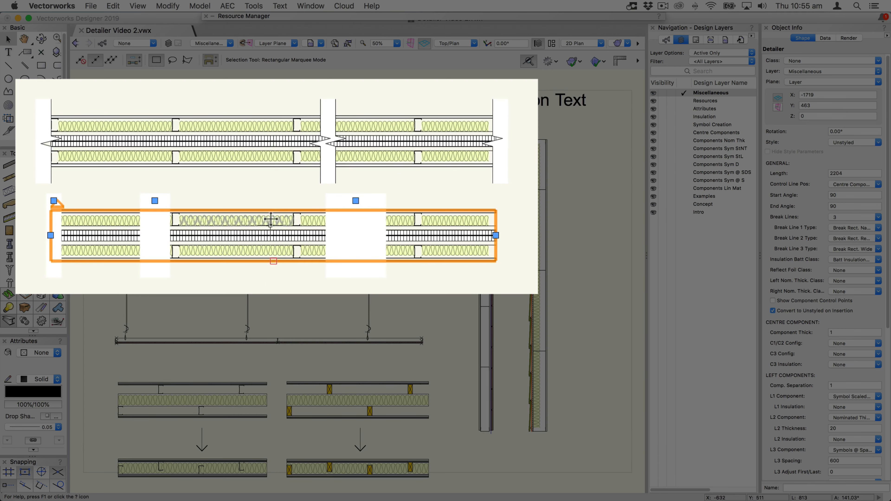
# Preview the Break Line Centre and Break Line End symbols in the Detailer Symbols folder of Detailer Video 2.vwx.
pyautogui.click(322, 104)
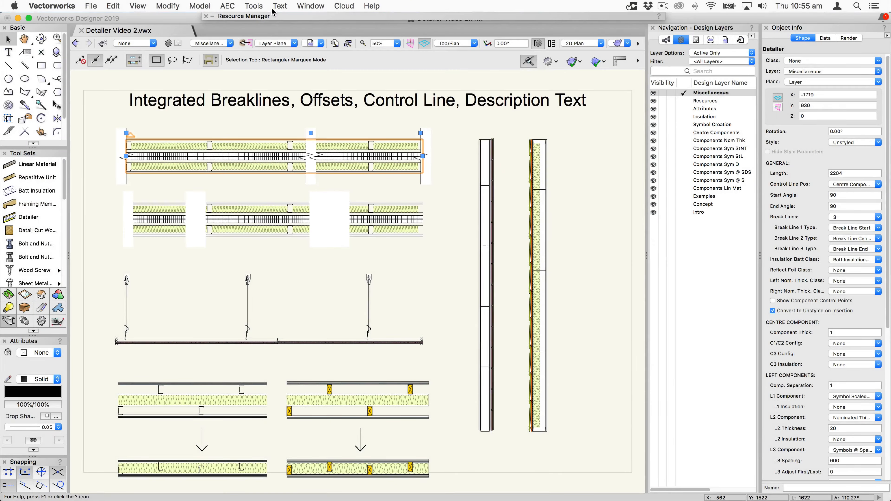
pyautogui.click(274, 16)
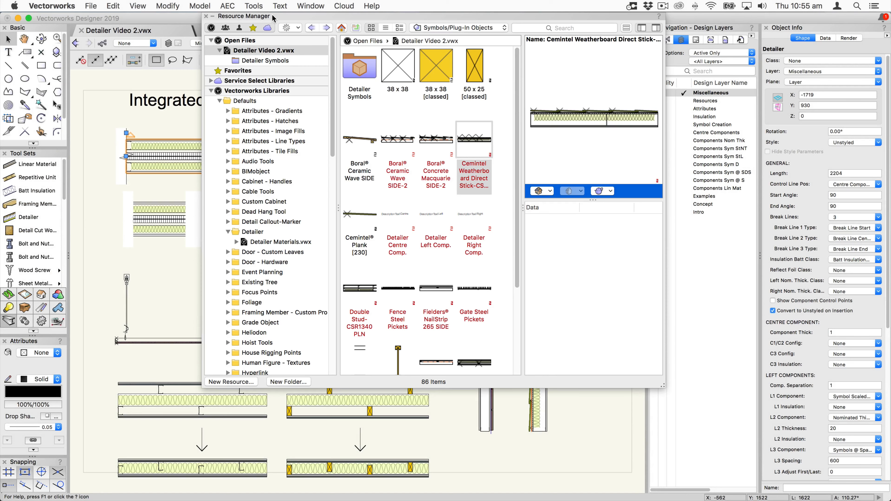
pyautogui.doubleClick(365, 70)
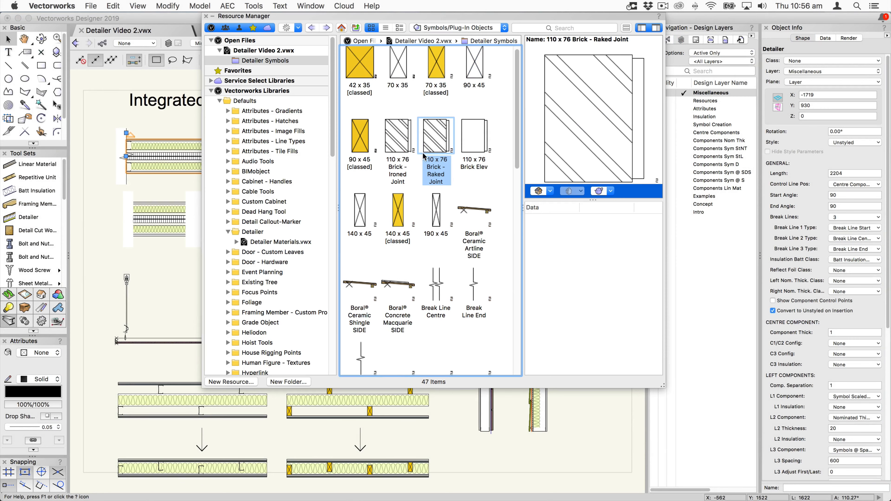
pyautogui.click(438, 276)
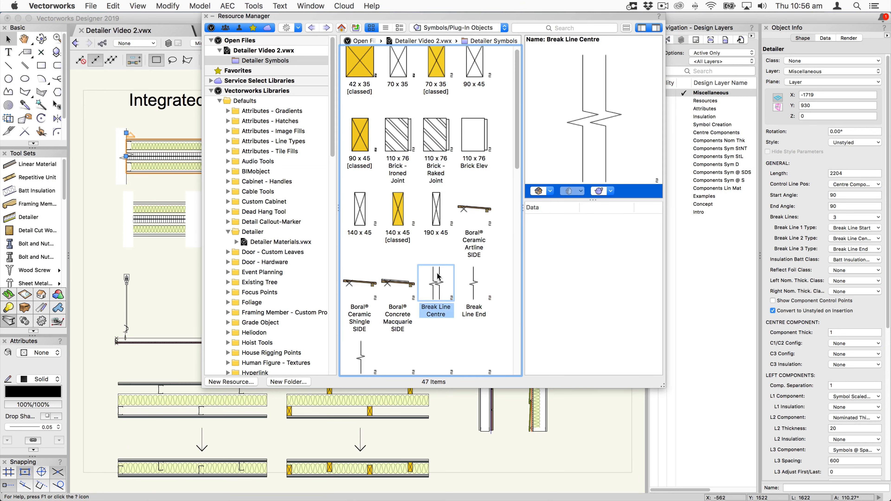
pyautogui.click(476, 279)
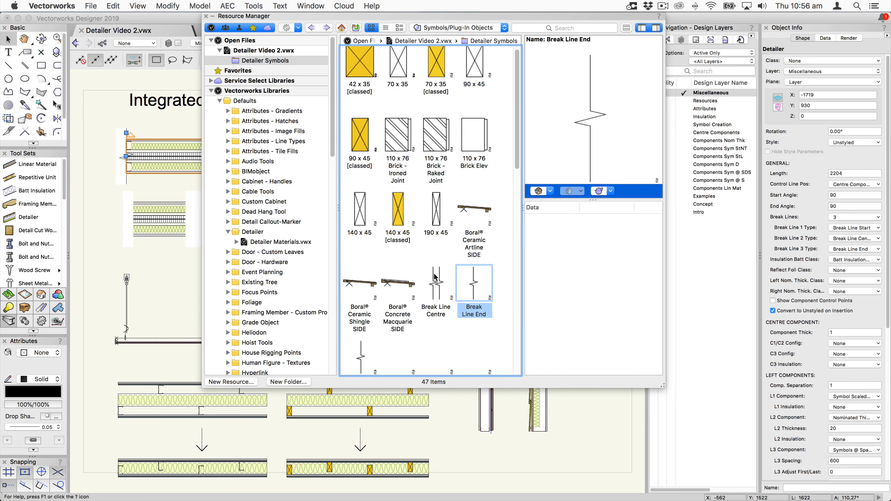
pyautogui.click(434, 277)
pyautogui.click(477, 278)
pyautogui.scroll(-5, 476, 276)
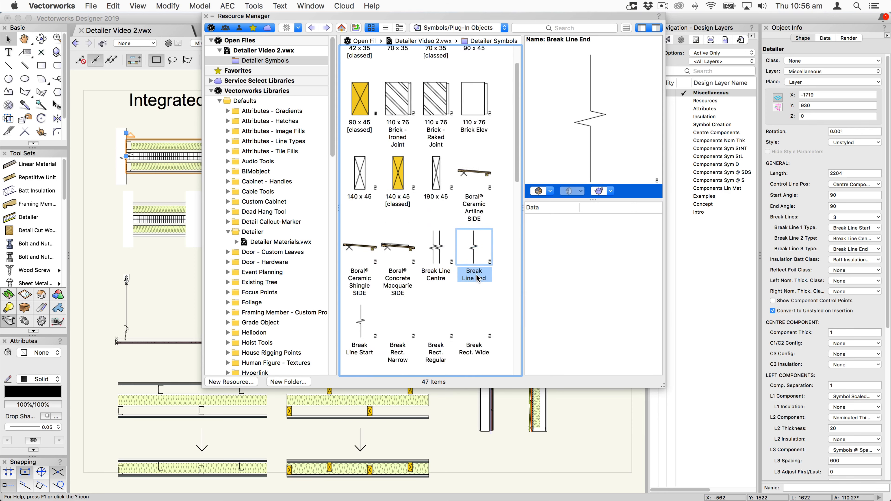
# Preview the Break Rect. Narrow, Regular and Wide symbols in the Detailer Symbols folder.
pyautogui.click(398, 239)
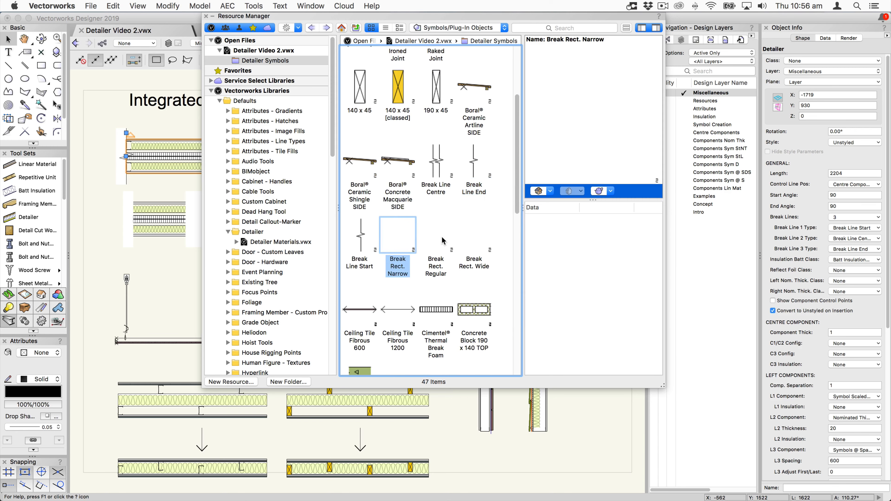
pyautogui.click(442, 238)
pyautogui.click(472, 230)
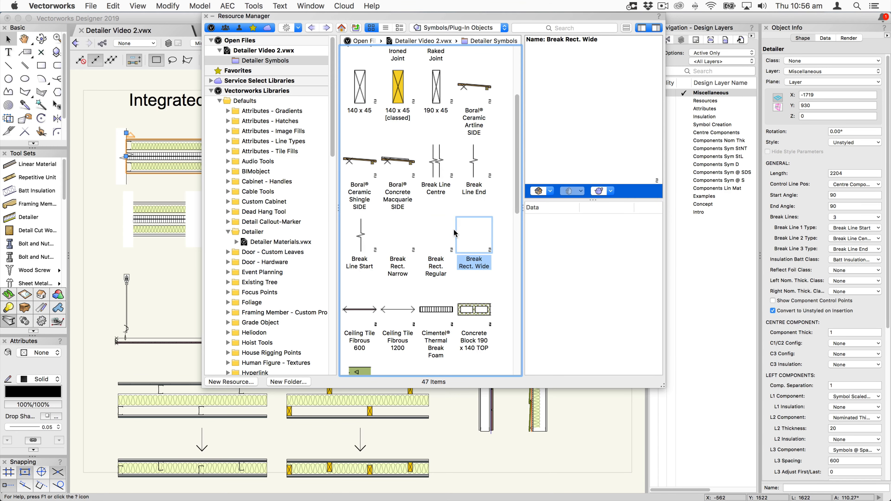
pyautogui.click(439, 233)
pyautogui.click(393, 238)
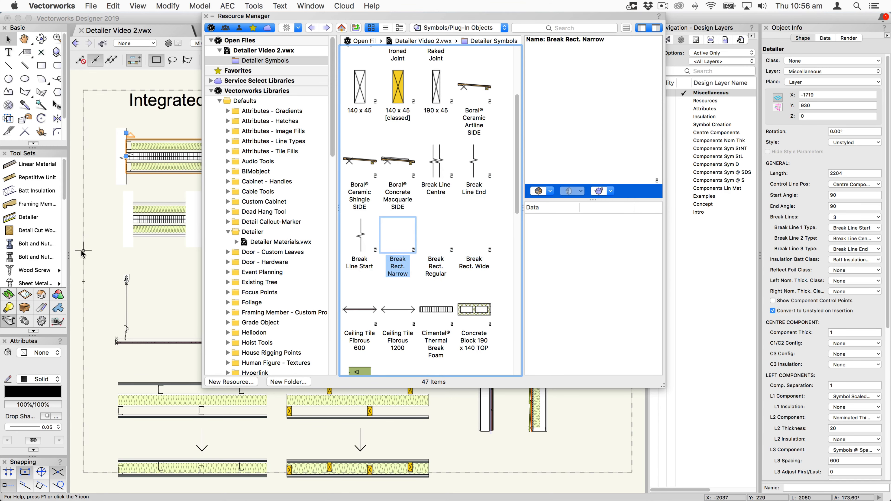
# Compare the control line positions of the suspended ceiling and uppermost wall Detailers with the Wall tool's control line modes.
pyautogui.click(246, 285)
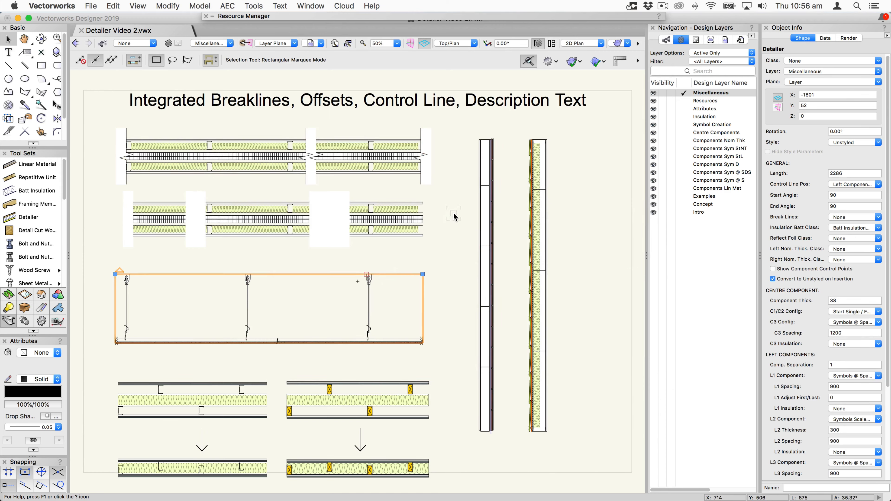
pyautogui.click(454, 214)
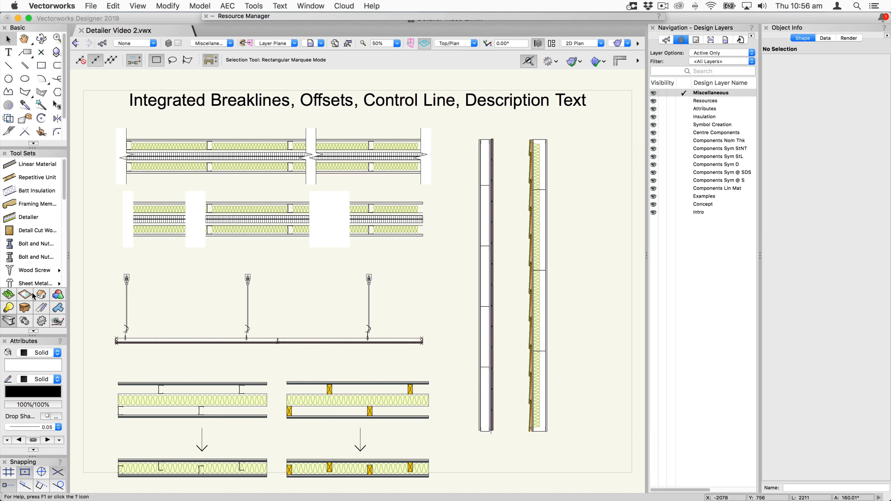
pyautogui.click(42, 296)
pyautogui.click(26, 165)
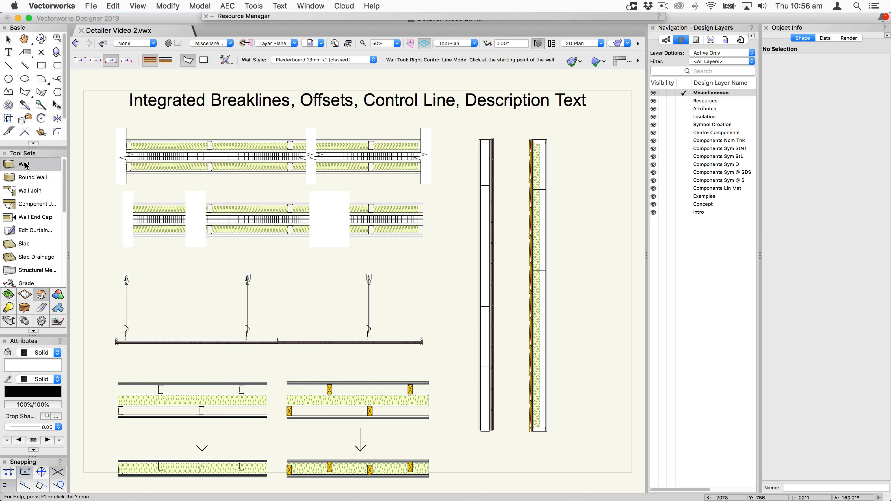
pyautogui.click(9, 321)
pyautogui.click(9, 39)
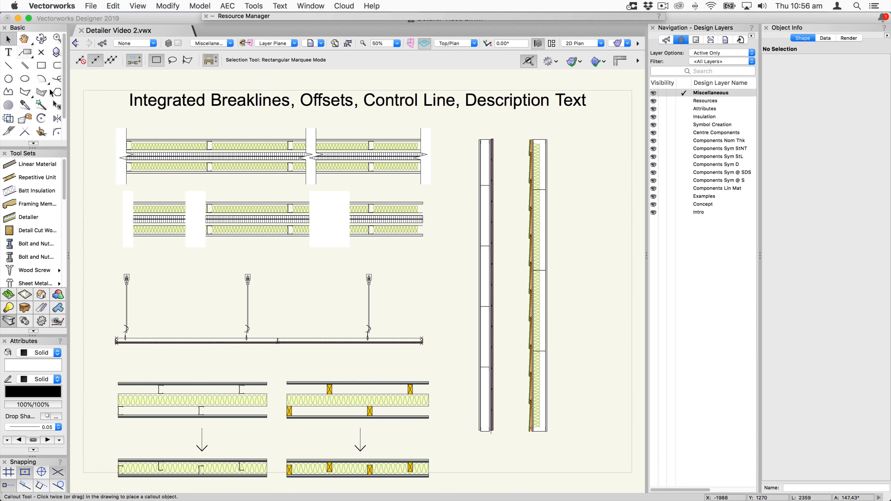
pyautogui.click(368, 284)
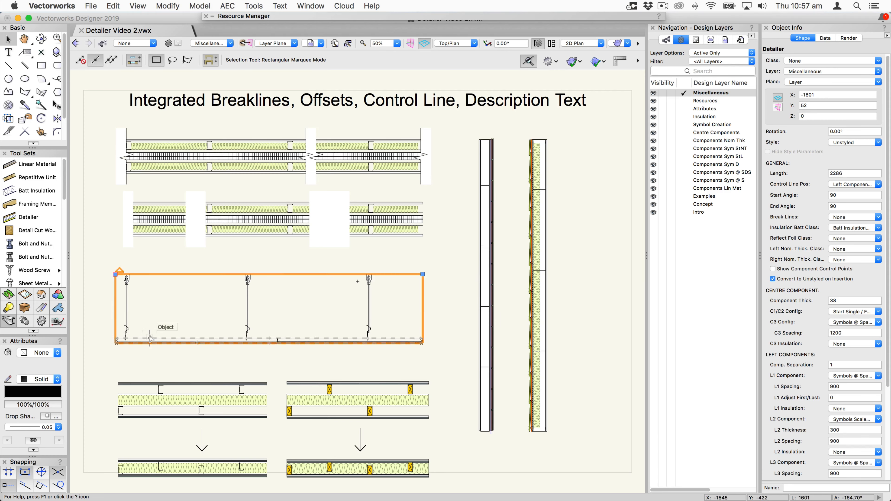
pyautogui.click(357, 149)
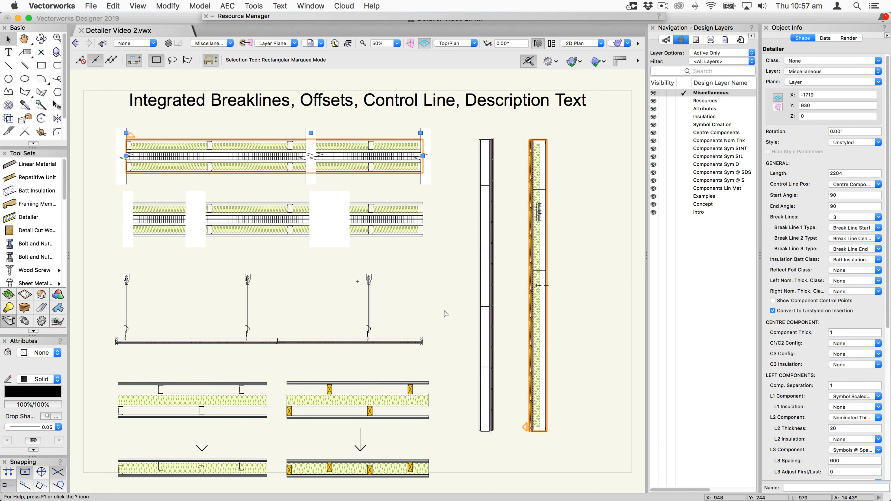
# Try Left Component 4 as the control line position of the upper timber double-stud Detailer and undo the change.
pyautogui.click(403, 395)
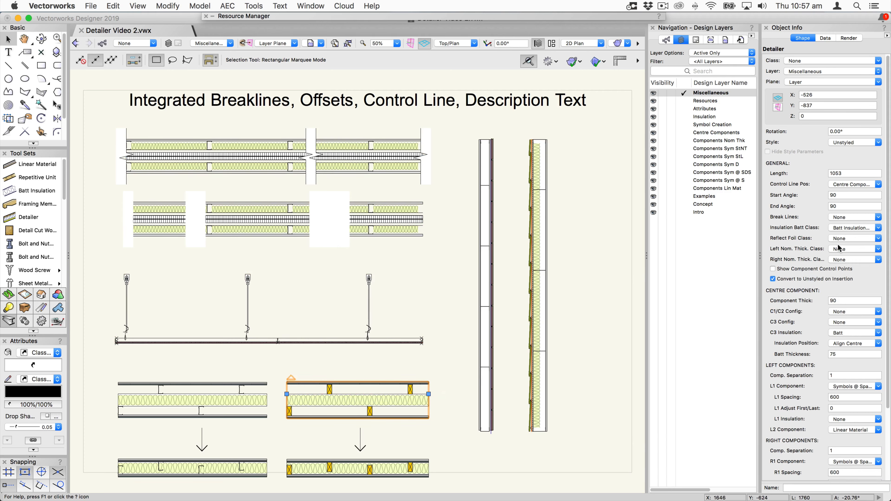
pyautogui.click(850, 185)
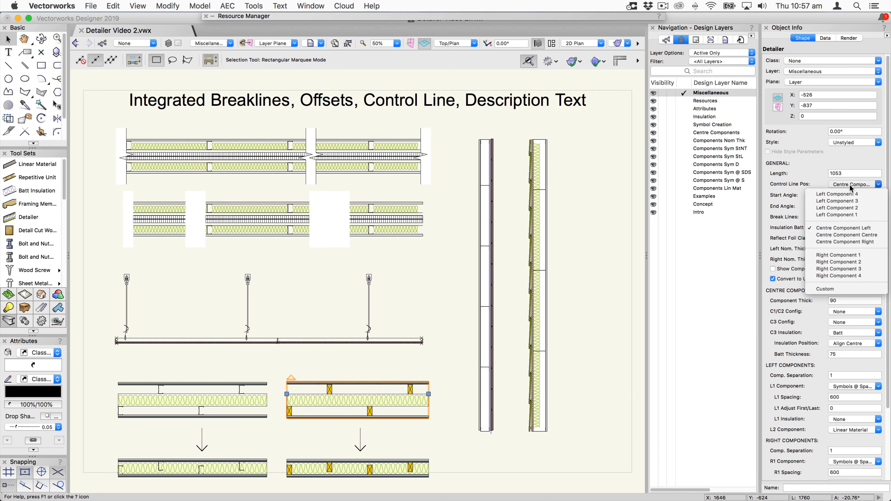
pyautogui.click(853, 194)
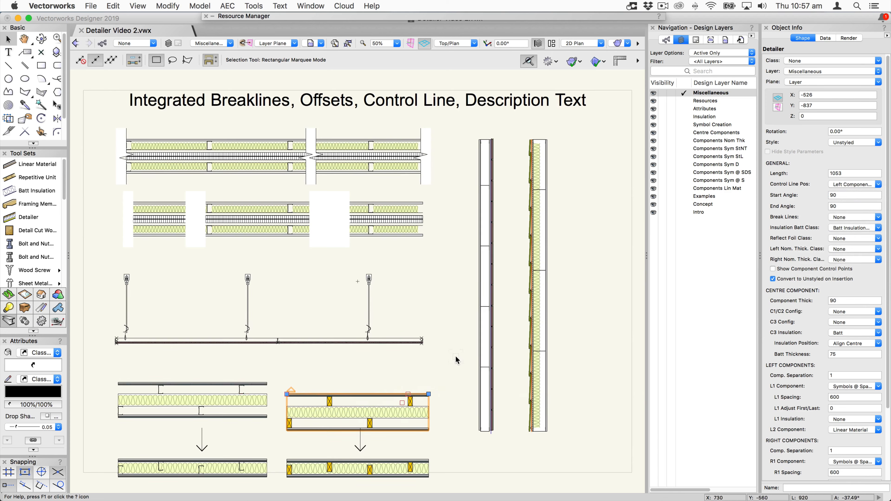
pyautogui.press('super+z')
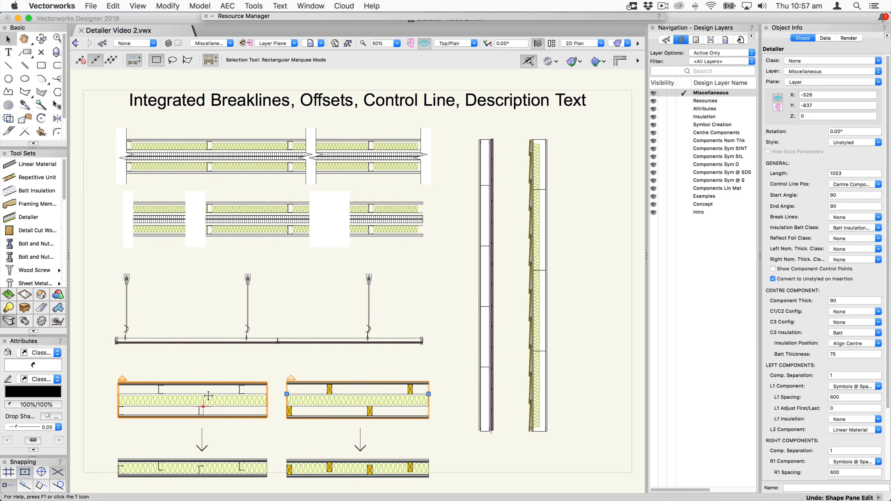
# Compare the upper steel and timber double-stud Detailers with the staggered-stud Detailers below the arrows.
pyautogui.click(216, 397)
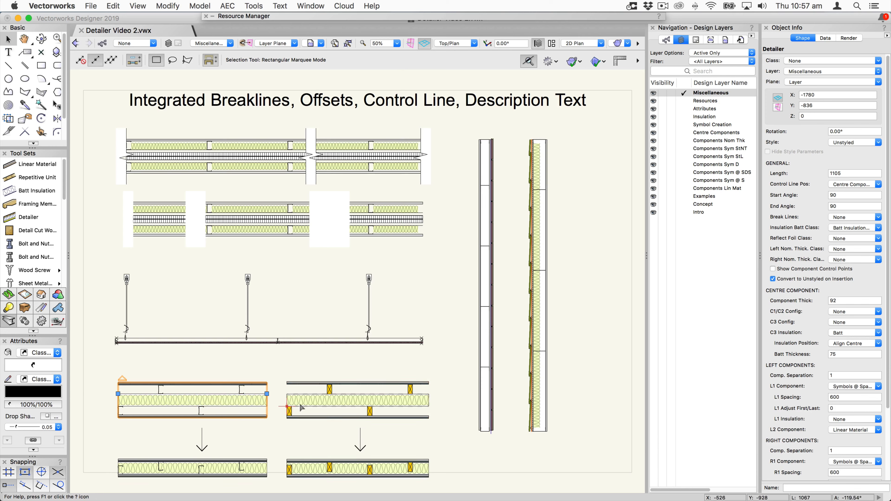
pyautogui.keyDown('shift'); pyautogui.click(259, 468); pyautogui.keyUp('shift')
pyautogui.keyDown('shift'); pyautogui.click(301, 468); pyautogui.keyUp('shift')
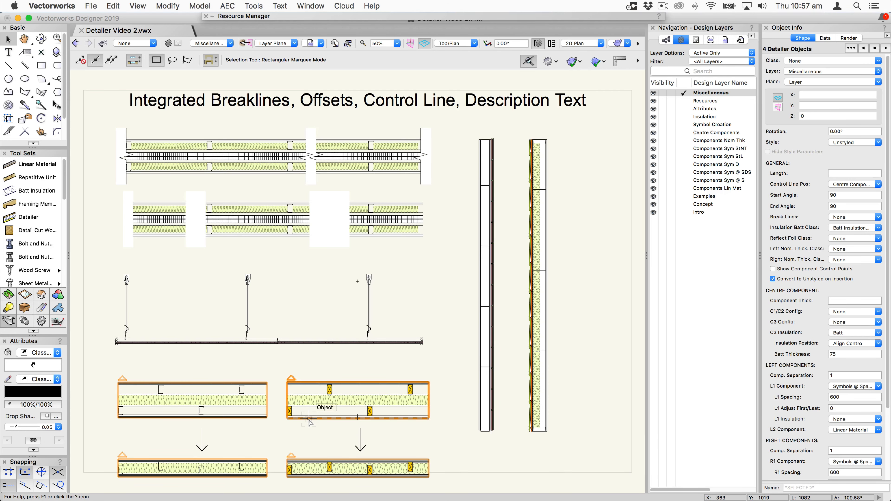
pyautogui.scroll(3, 309, 421)
pyautogui.click(308, 420)
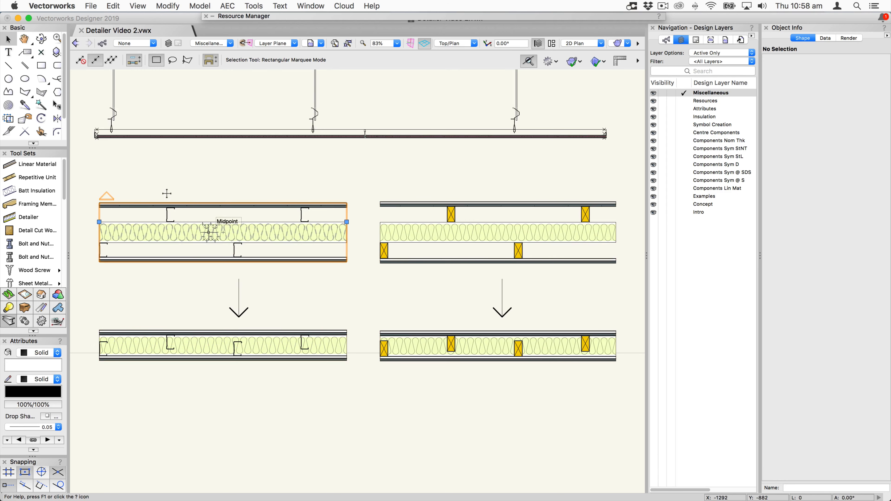
# Set both the L1 and R1 offsets of the upper steel double-stud Detailer to -64.
pyautogui.click(209, 232)
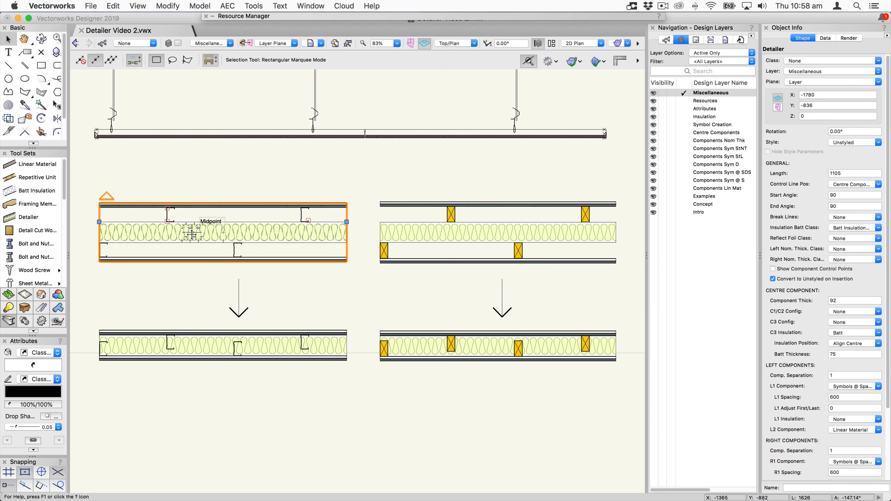
pyautogui.doubleClick(245, 232)
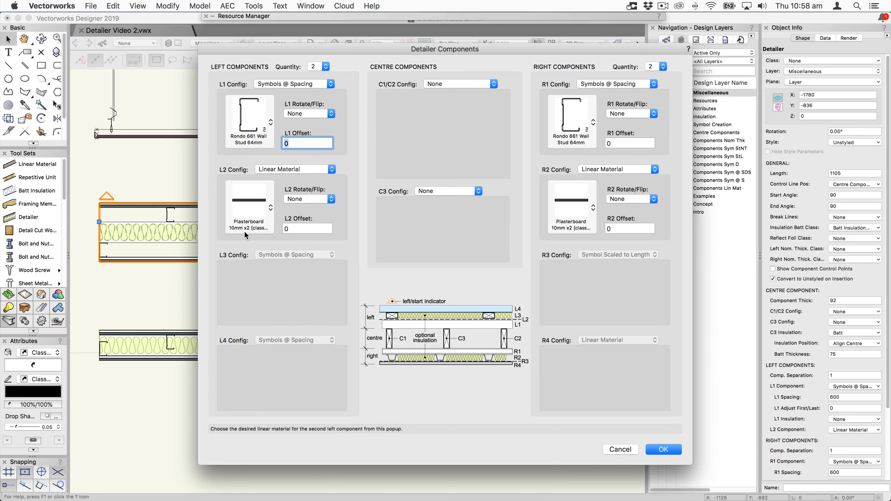
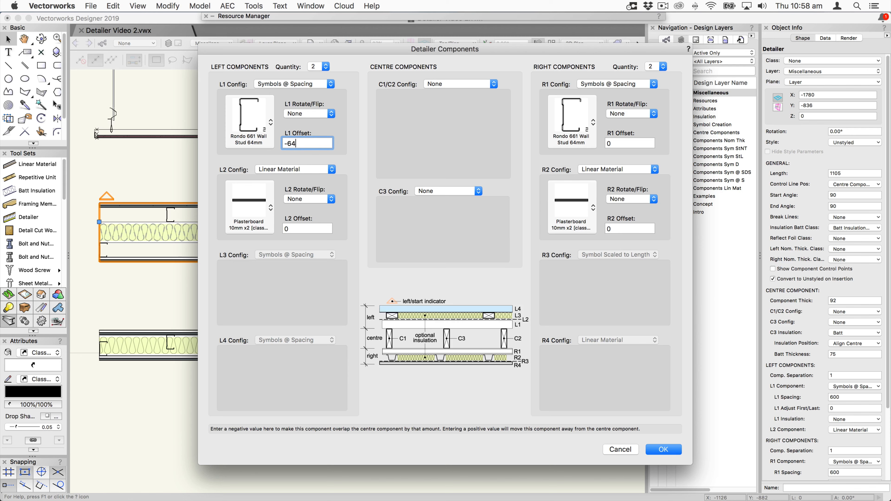
pyautogui.click(621, 144)
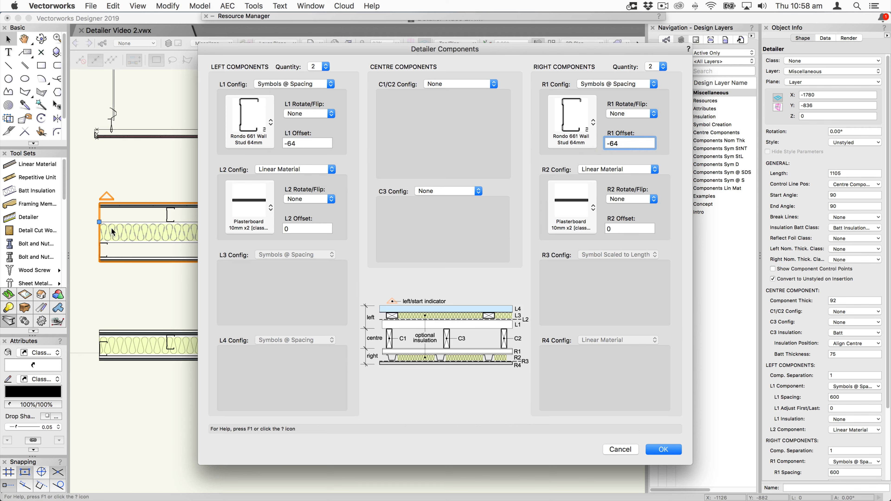
pyautogui.click(664, 450)
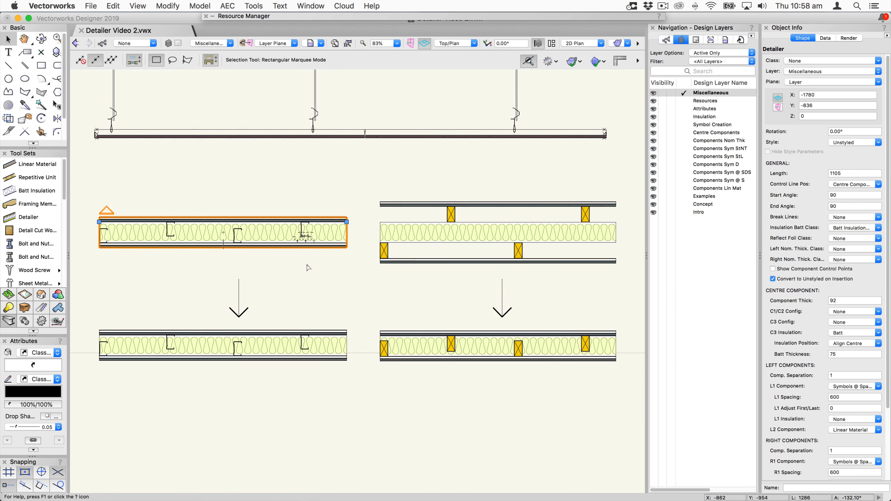
# Give the L1 component of the upper timber double-stud Detailer a negative offset so its studs overlap the centre component.
pyautogui.click(319, 266)
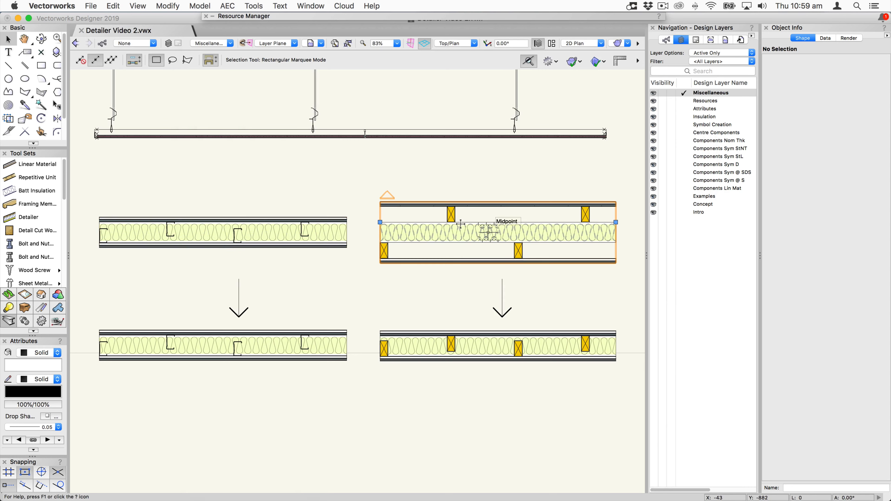
pyautogui.click(488, 232)
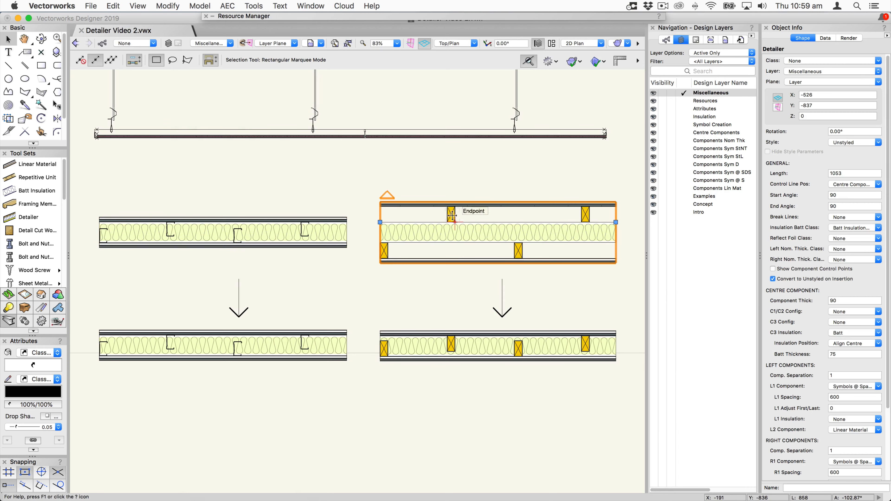
pyautogui.doubleClick(485, 229)
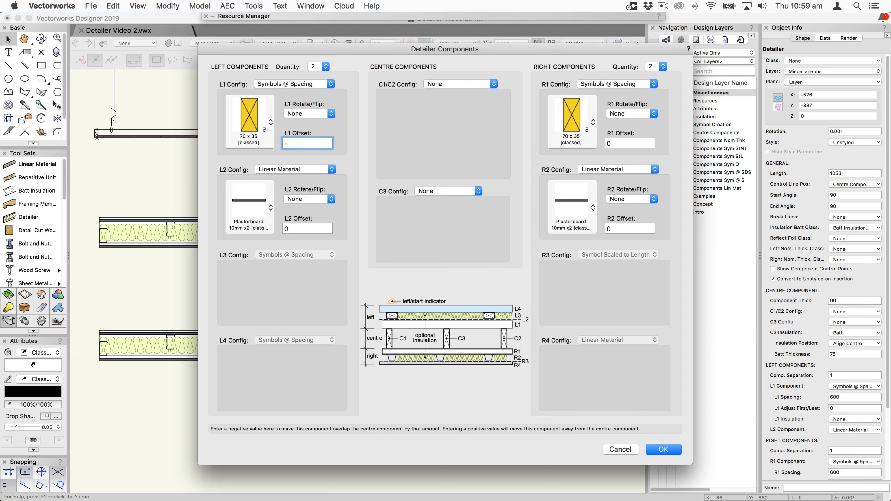
pyautogui.press('Return')
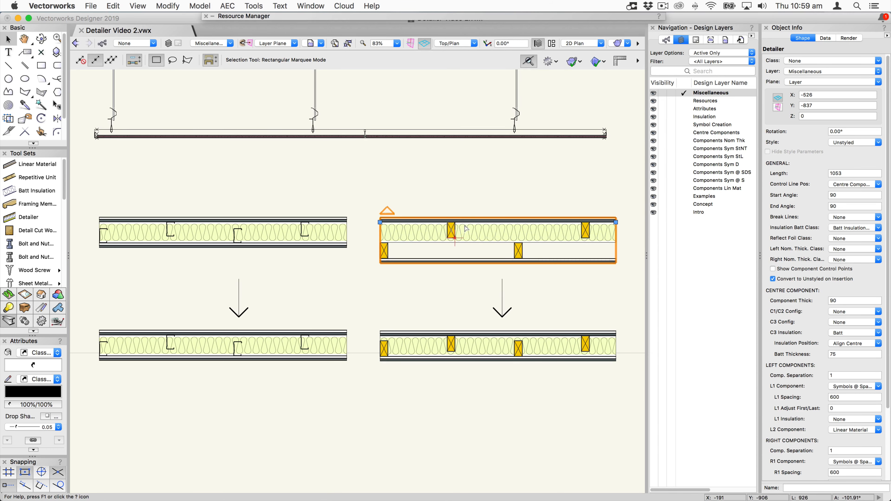
# Examine the L1 and R1 component offsets of the suspended ceiling Detailer without changing them.
pyautogui.press('space')
pyautogui.moveTo(473, 159); pyautogui.dragTo(474, 241)
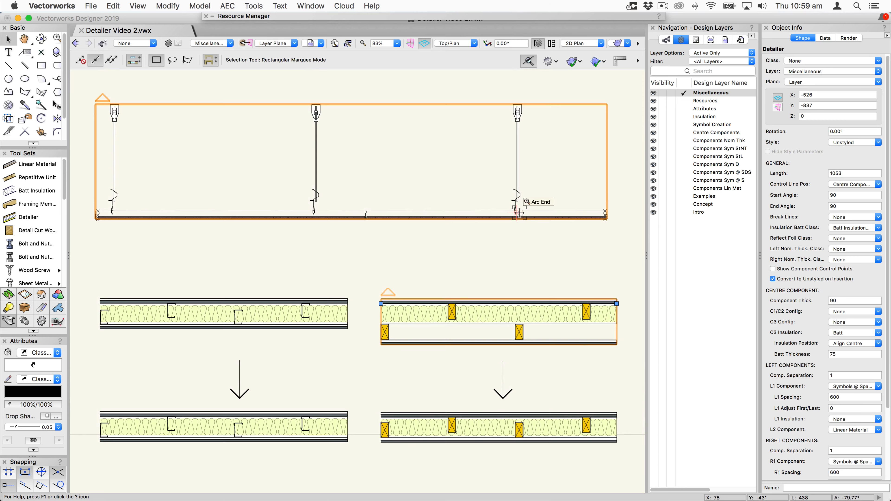
pyautogui.scroll(5, 516, 212)
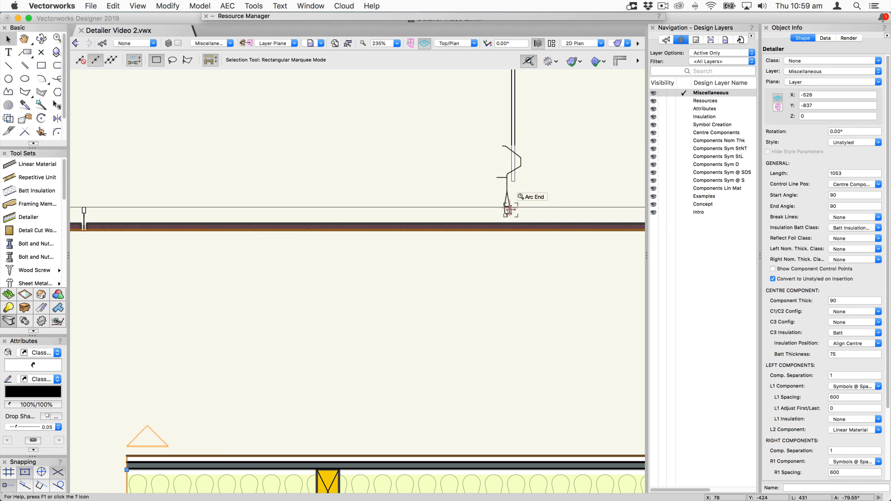
pyautogui.click(416, 208)
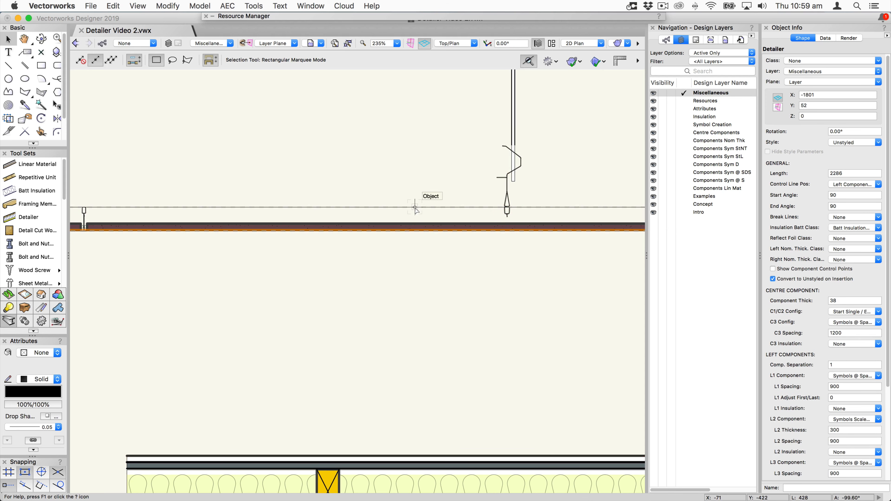
pyautogui.doubleClick(414, 209)
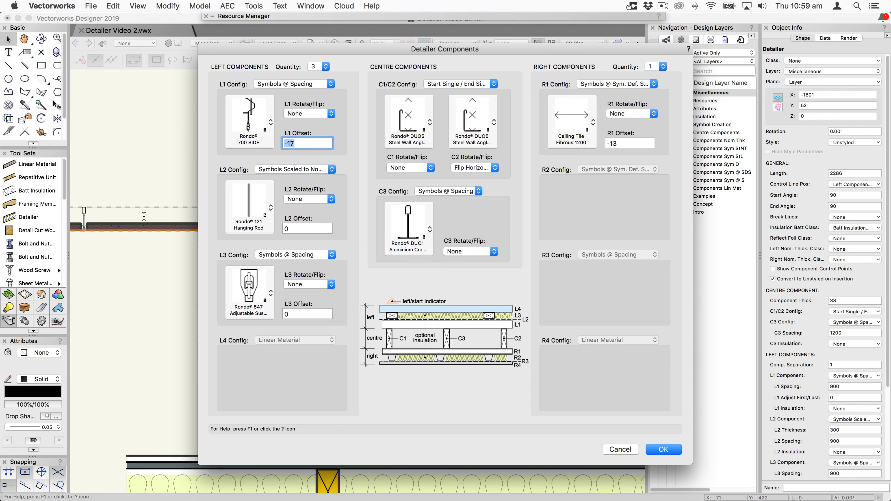
pyautogui.click(620, 450)
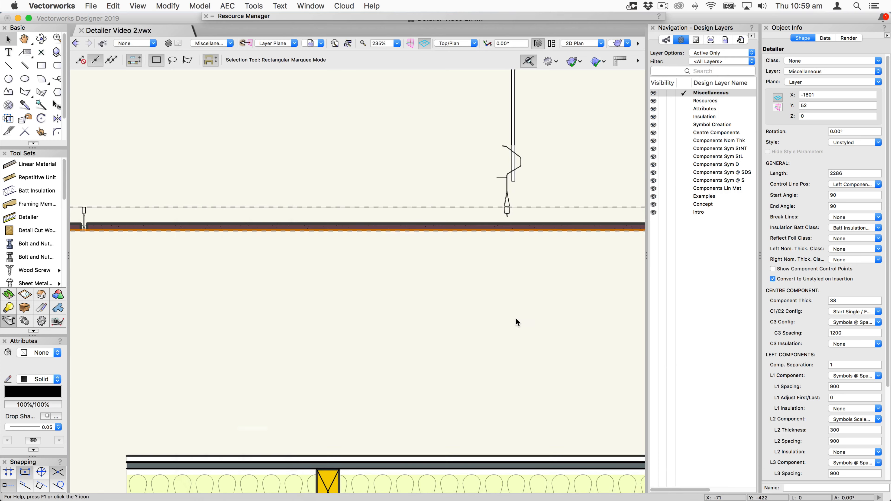
pyautogui.press('super+6')
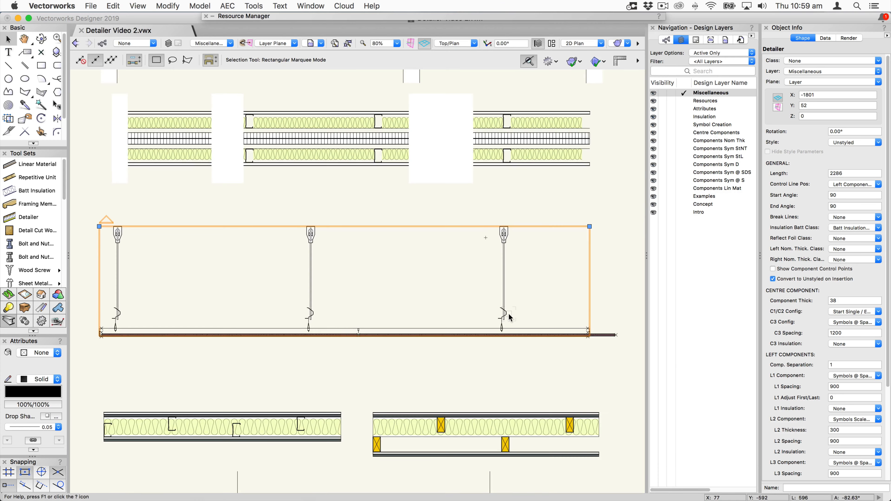
pyautogui.click(632, 277)
pyautogui.press('super+6')
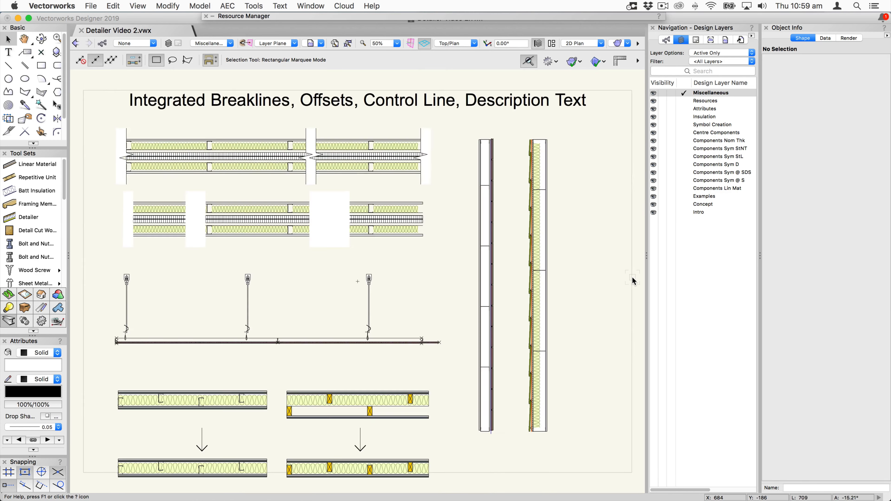
# Try a left component separation of 0 on the vertical brick-faced stud wall Detailer.
pyautogui.click(491, 274)
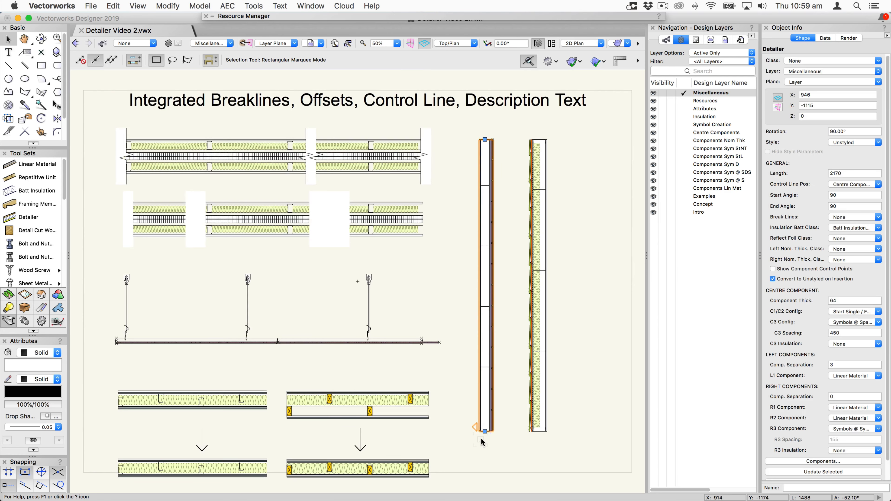
pyautogui.scroll(8, 483, 427)
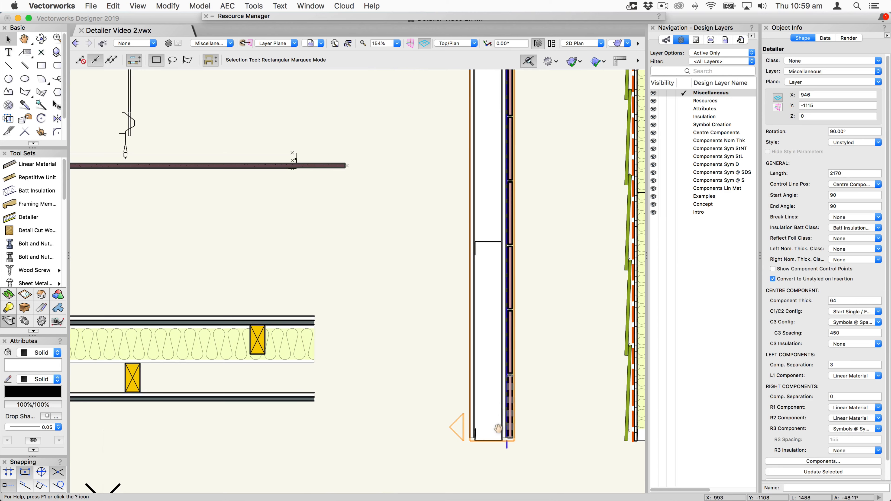
pyautogui.press('space')
pyautogui.moveTo(496, 426); pyautogui.dragTo(443, 357)
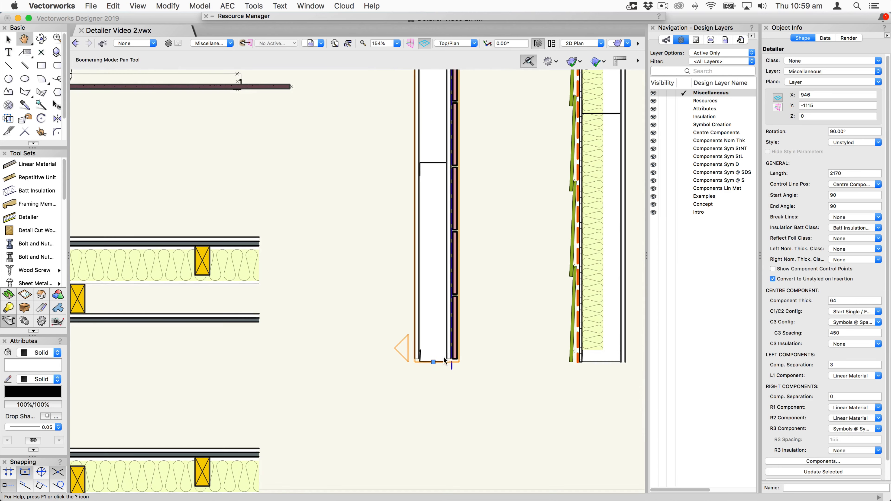
pyautogui.scroll(4, 453, 367)
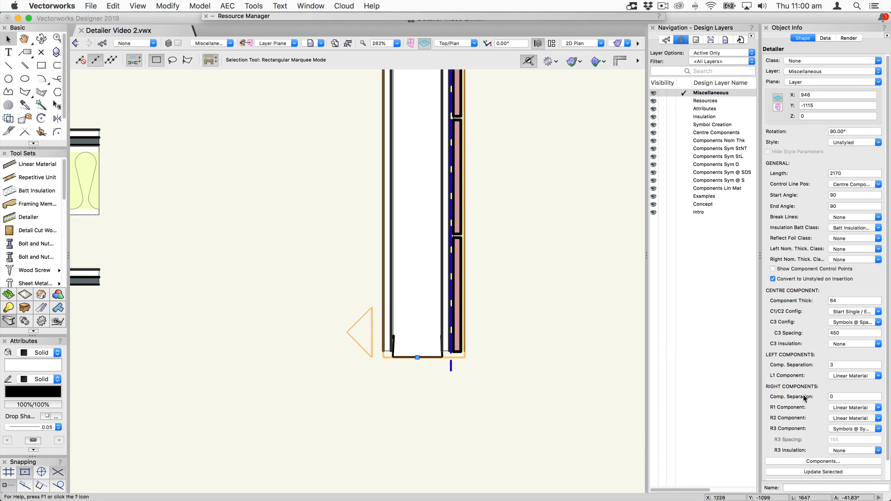
pyautogui.doubleClick(832, 364)
pyautogui.press('Return')
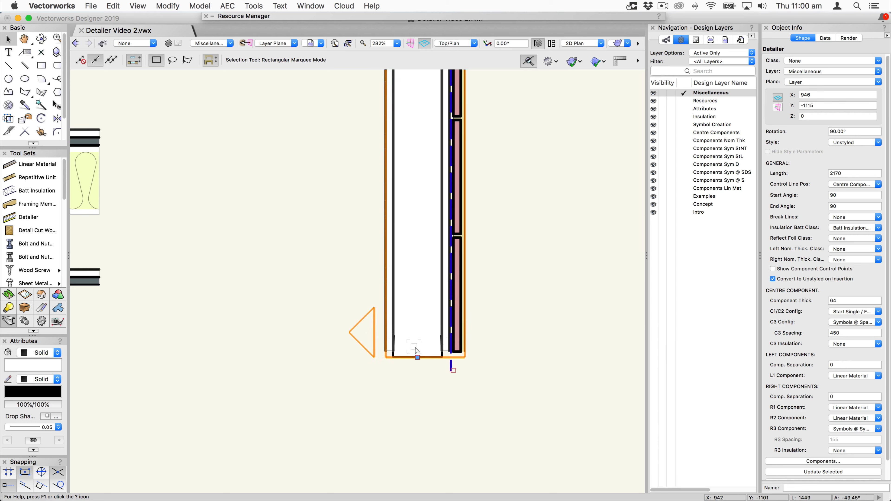
# Set the left and right component separations of the vertical brick-faced wall Detailer to 4.
pyautogui.scroll(3, 422, 350)
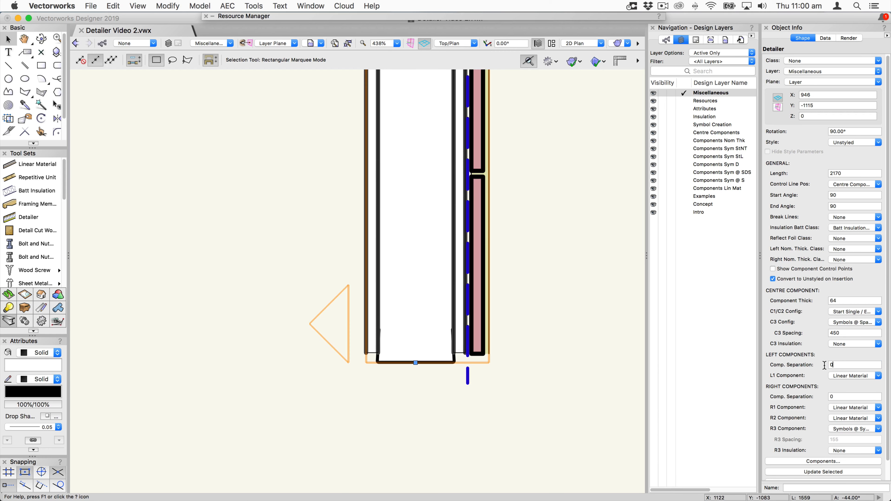
pyautogui.moveTo(824, 366); pyautogui.dragTo(813, 365)
pyautogui.write('4')
pyautogui.press('Tab')
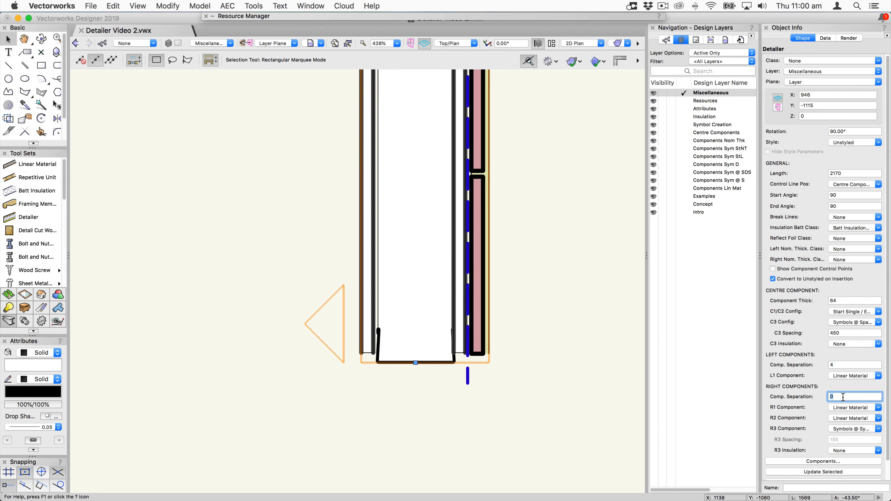
pyautogui.press('Tab')
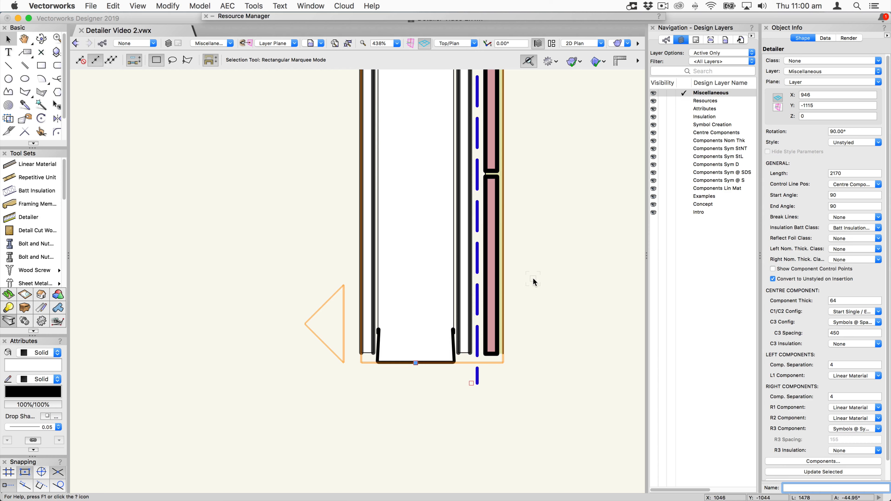
pyautogui.scroll(-2, 532, 278)
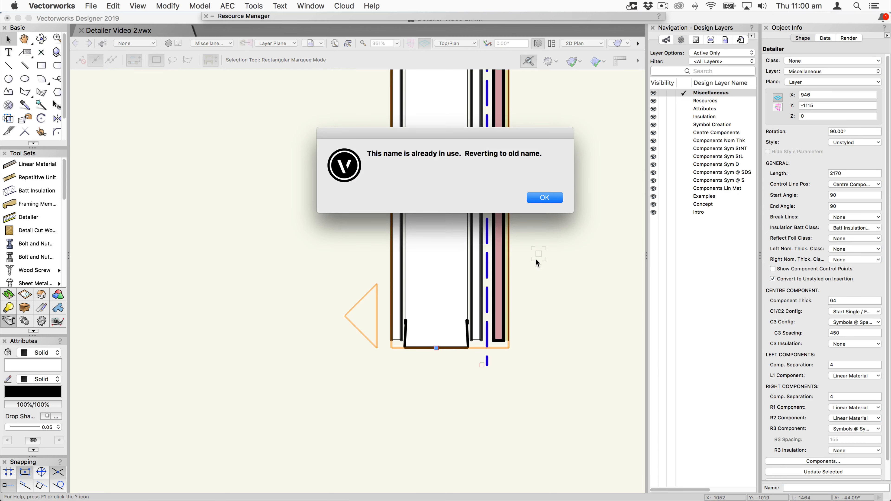
pyautogui.click(533, 197)
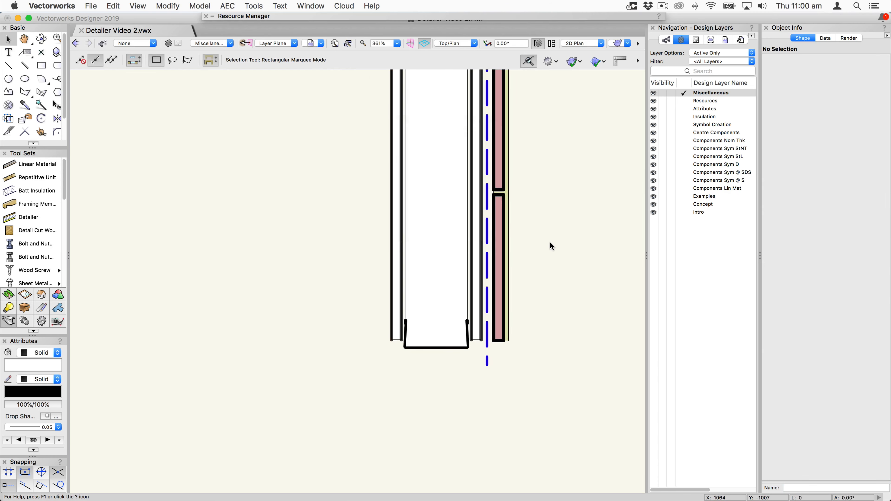
# Review the left, centre and right component description text of the vertical weatherboard wall Detailer without changing it.
pyautogui.moveTo(529, 226); pyautogui.dragTo(454, 288, button='middle')
pyautogui.scroll(-3, 450, 294)
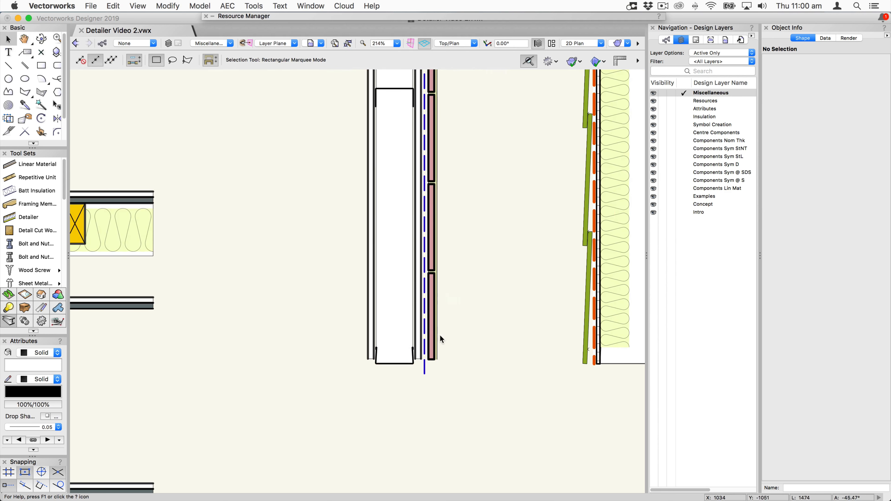
pyautogui.scroll(4, 413, 347)
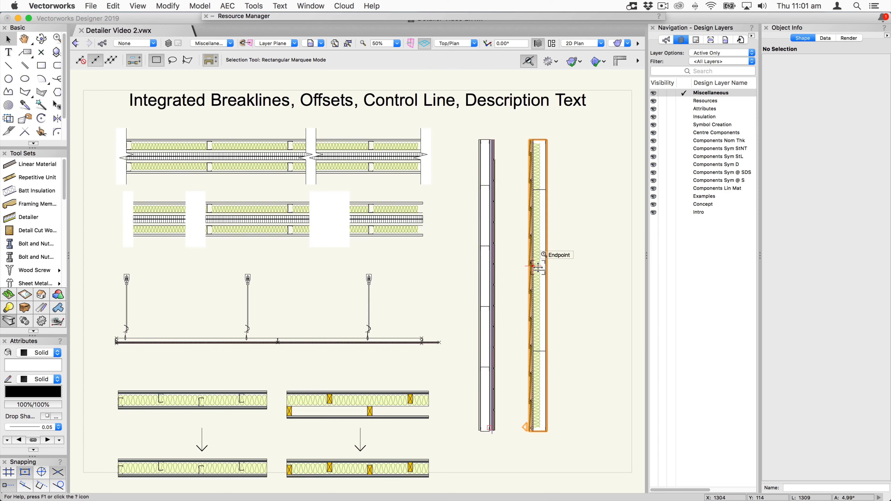
pyautogui.click(541, 256)
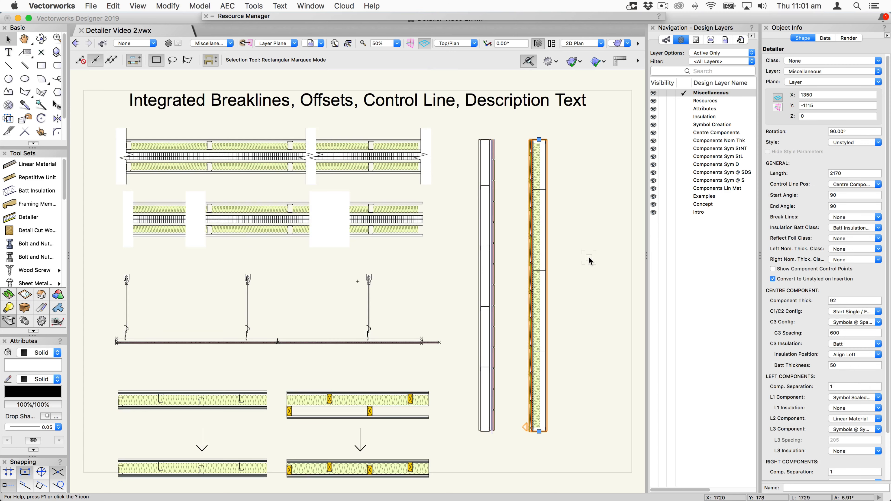
pyautogui.scroll(-3, 782, 291)
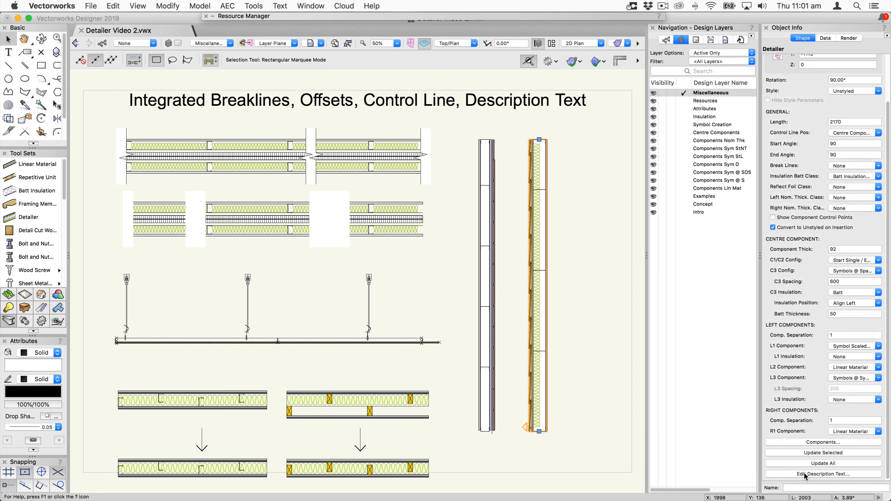
pyautogui.click(819, 474)
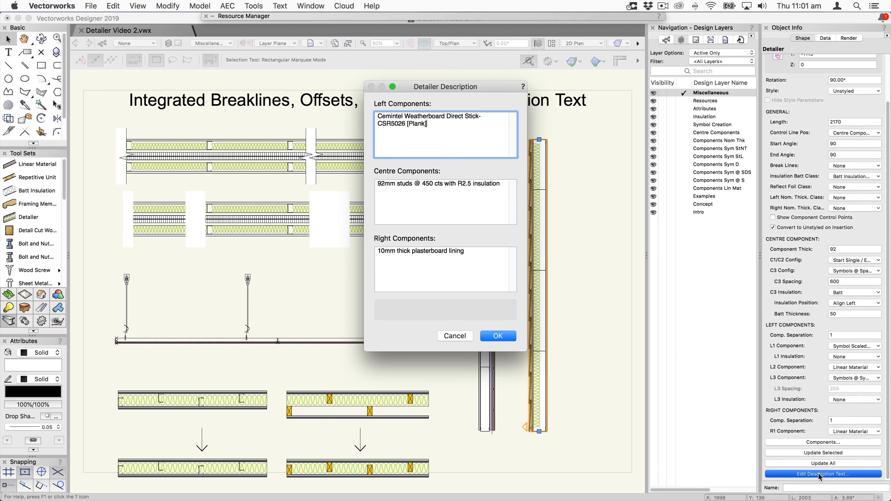
pyautogui.moveTo(421, 88); pyautogui.dragTo(348, 71)
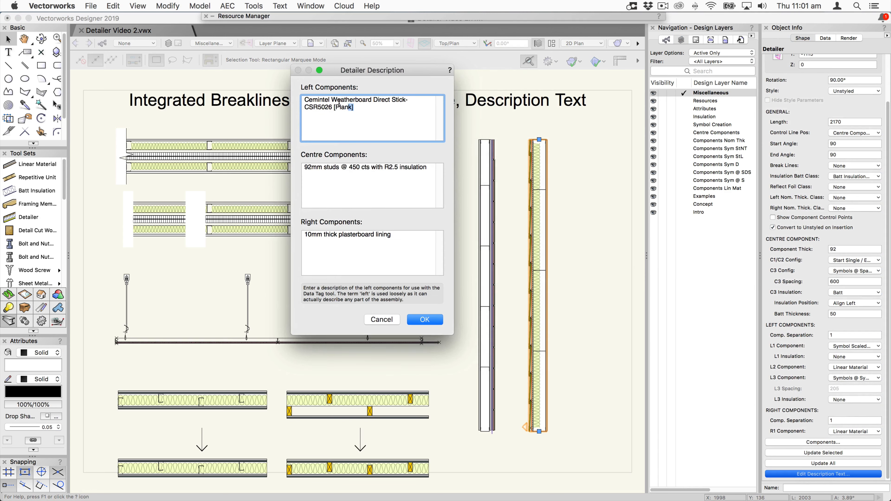
pyautogui.moveTo(338, 102); pyautogui.dragTo(304, 99)
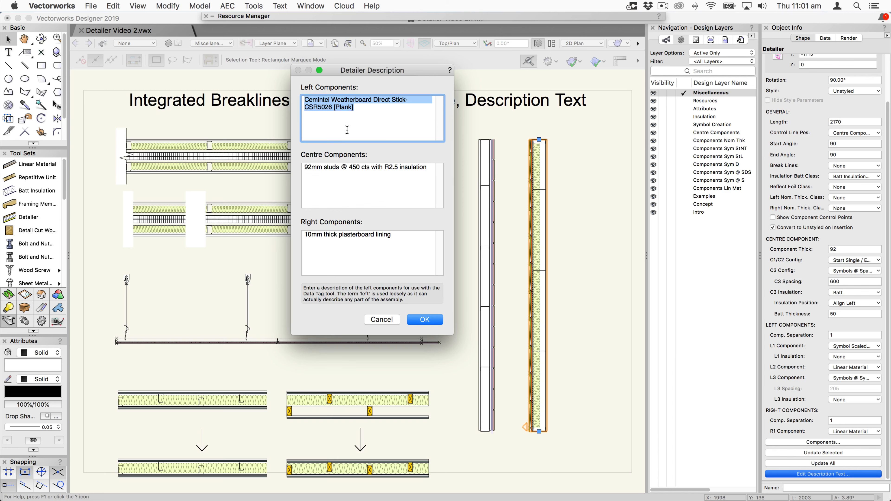
pyautogui.click(381, 321)
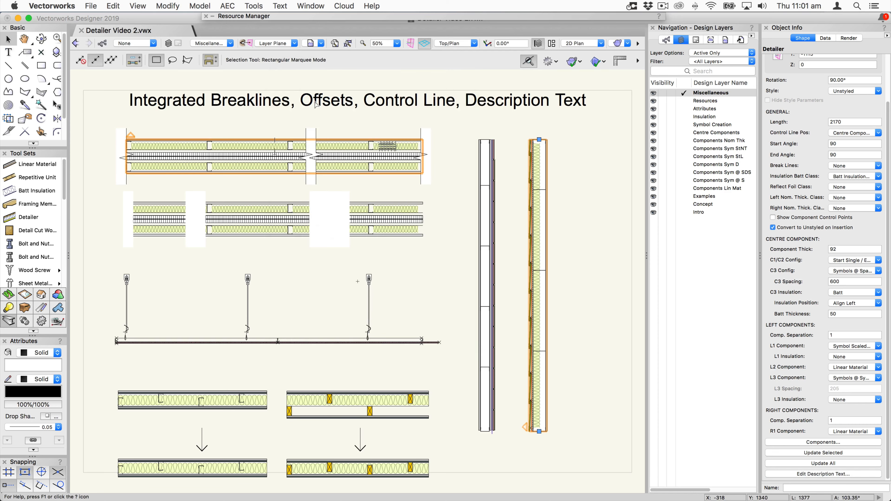
# Place a Detailer Left Comp. data tag from the Detailer Video 2.vwx resources on the weatherboard wall's cladding, with a horizontal leader.
pyautogui.click(311, 17)
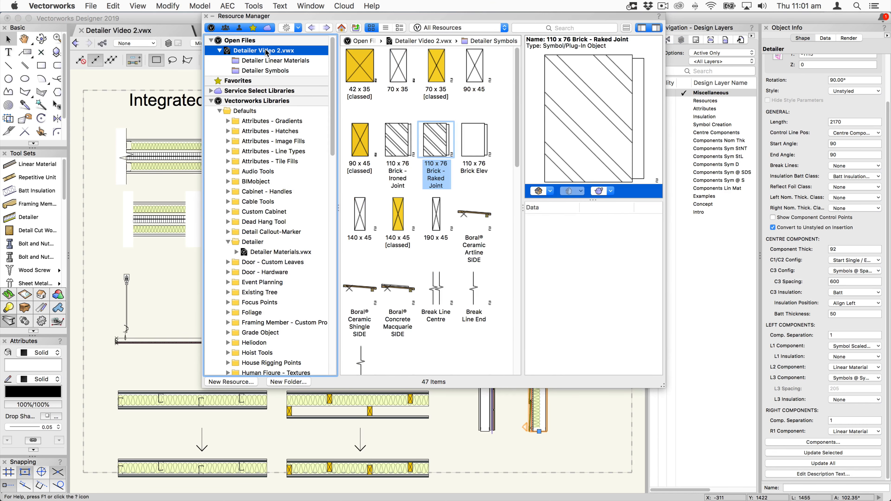
pyautogui.scroll(-5, 454, 214)
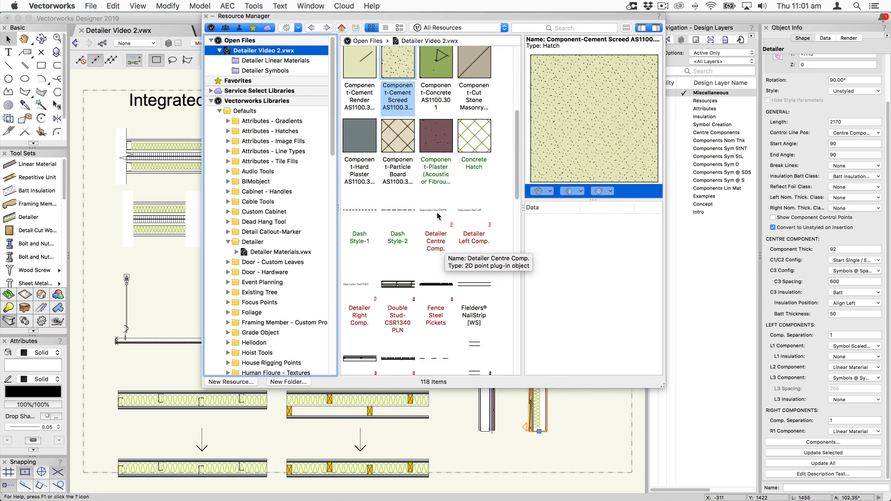
pyautogui.click(477, 236)
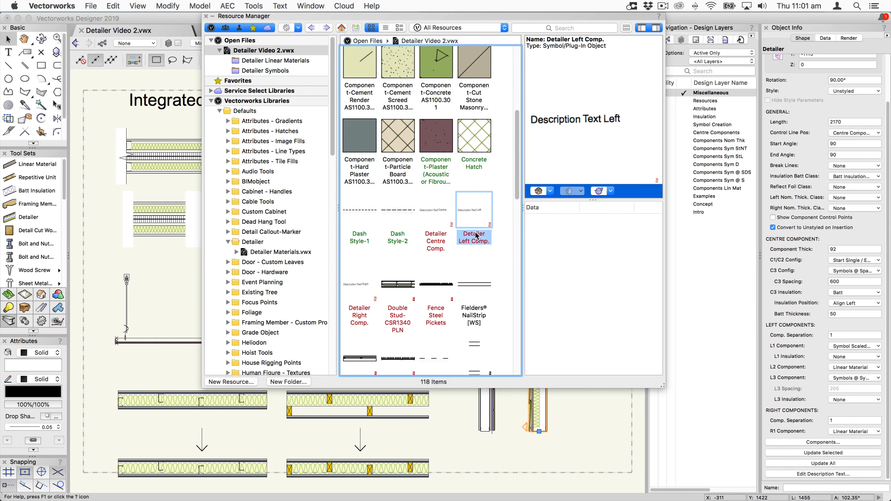
pyautogui.doubleClick(472, 209)
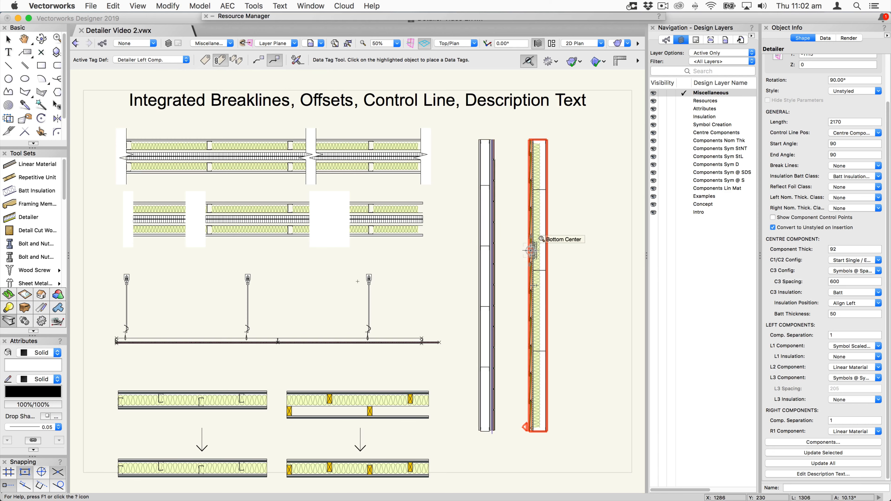
pyautogui.scroll(3, 531, 250)
pyautogui.press('space')
pyautogui.moveTo(528, 250); pyautogui.dragTo(358, 242)
pyautogui.click(370, 234)
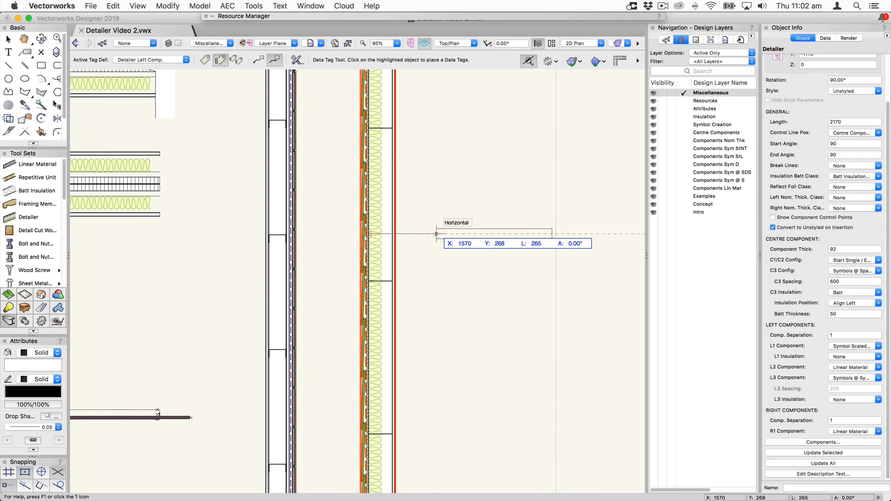
pyautogui.click(436, 234)
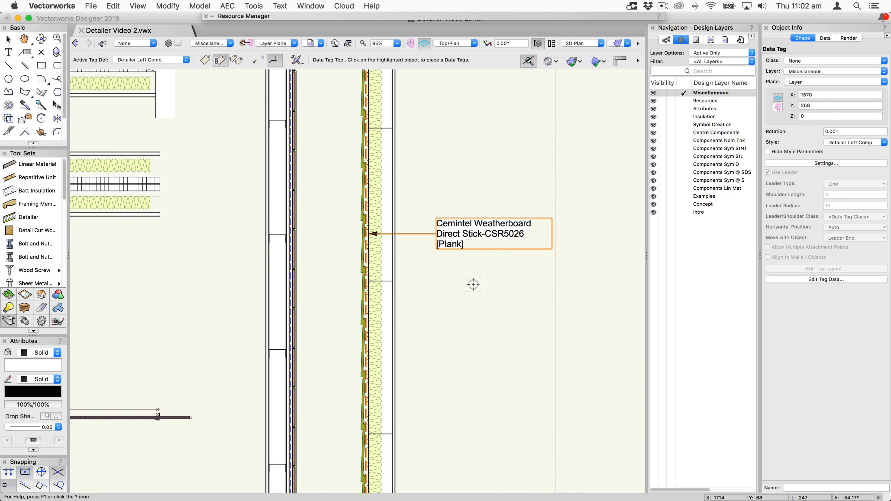
# Tag the weatherboard wall's insulation with the Detailer Centre Comp. data tag, aligned below the cladding tag with a horizontal leader.
pyautogui.click(164, 60)
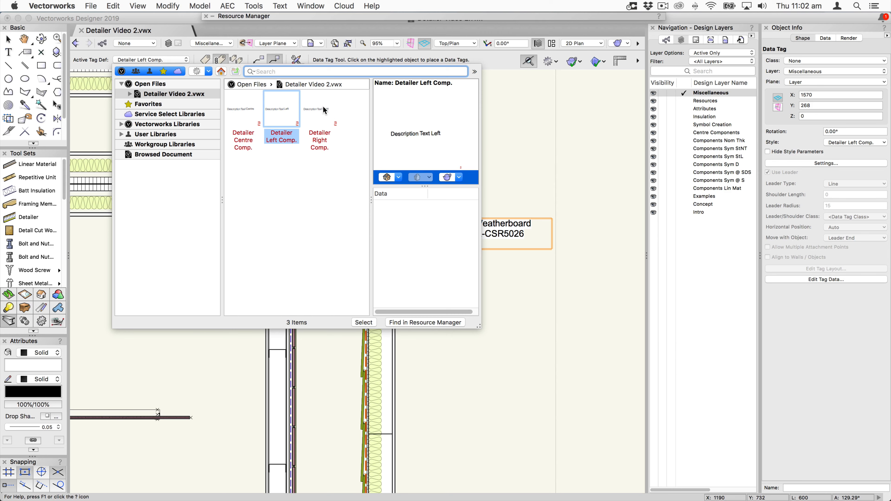
pyautogui.doubleClick(242, 108)
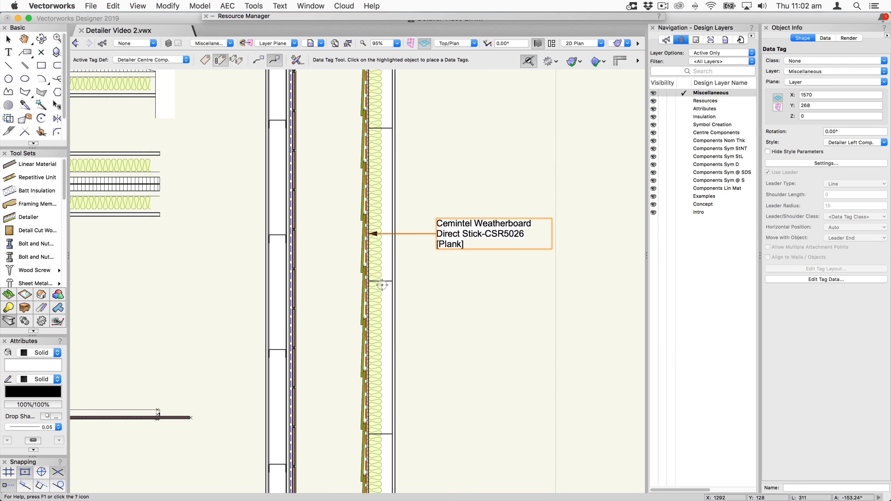
pyautogui.click(380, 300)
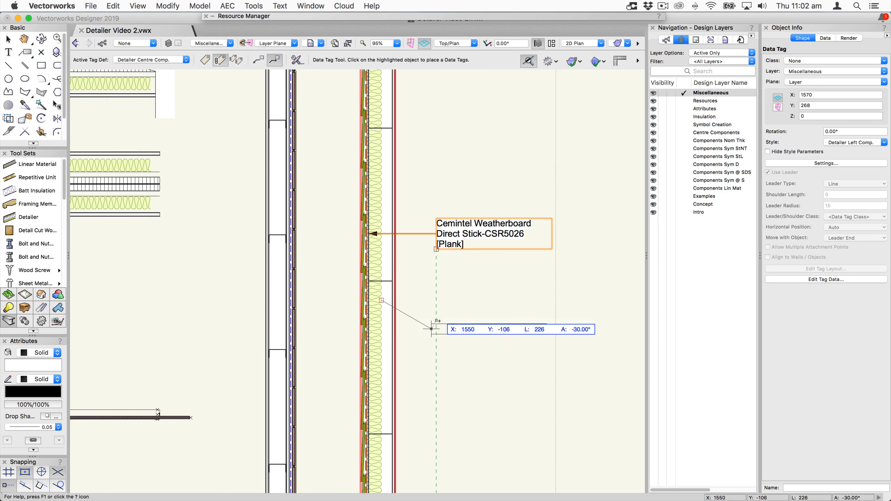
pyautogui.click(436, 299)
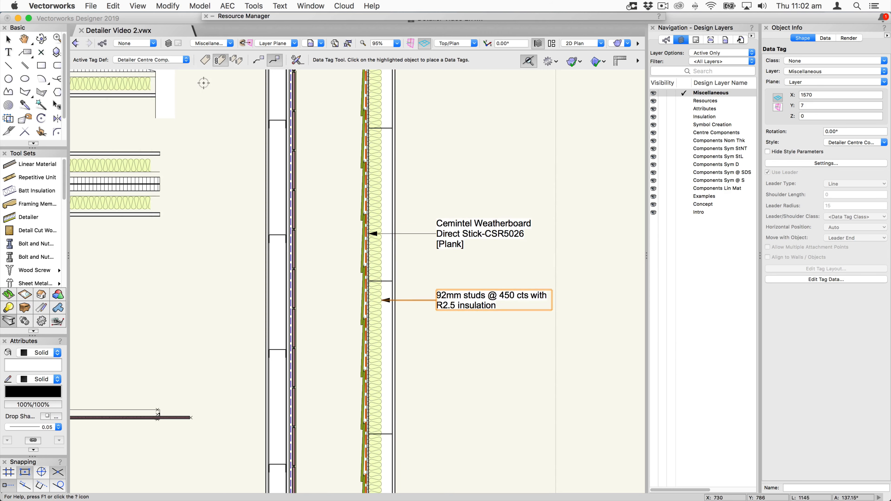
# Tag the weatherboard wall's inner lining with the Detailer Right Comp. data tag, placed below the centre tag with a horizontal leader.
pyautogui.click(172, 60)
pyautogui.doubleClick(319, 108)
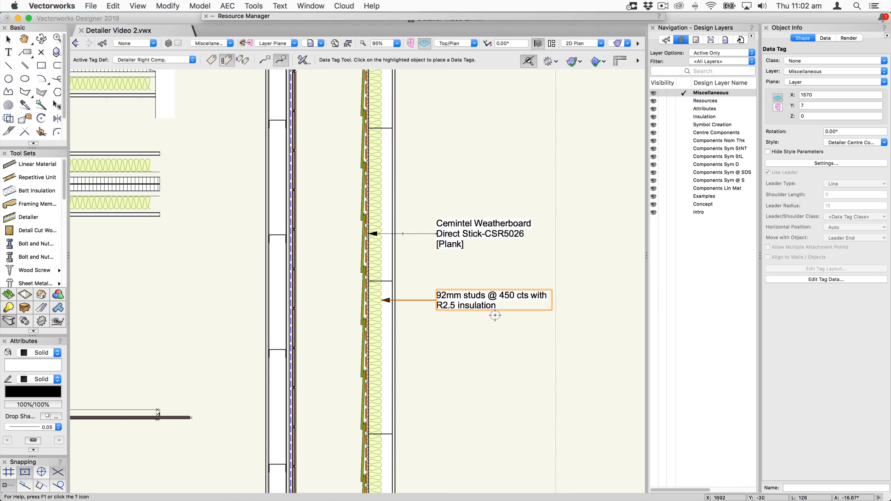
pyautogui.click(394, 359)
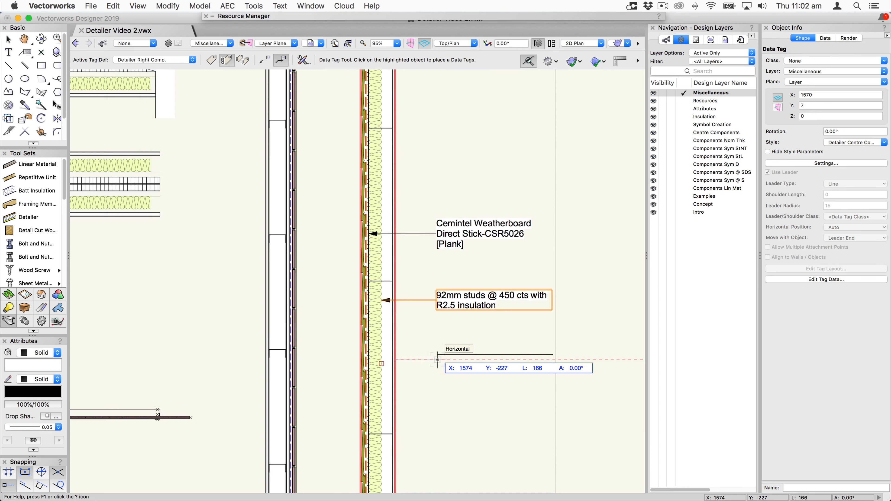
pyautogui.click(437, 360)
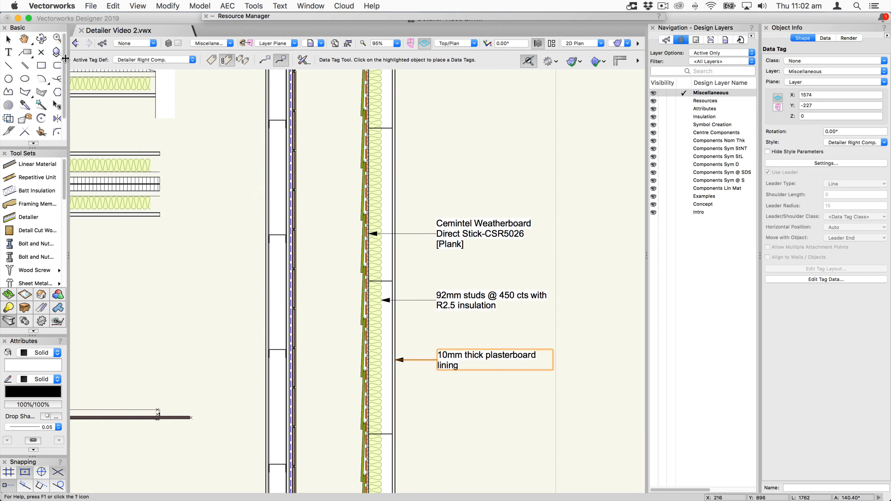
# Append "sadf sadf" to the right components description of the weatherboard wall Detailer.
pyautogui.click(8, 38)
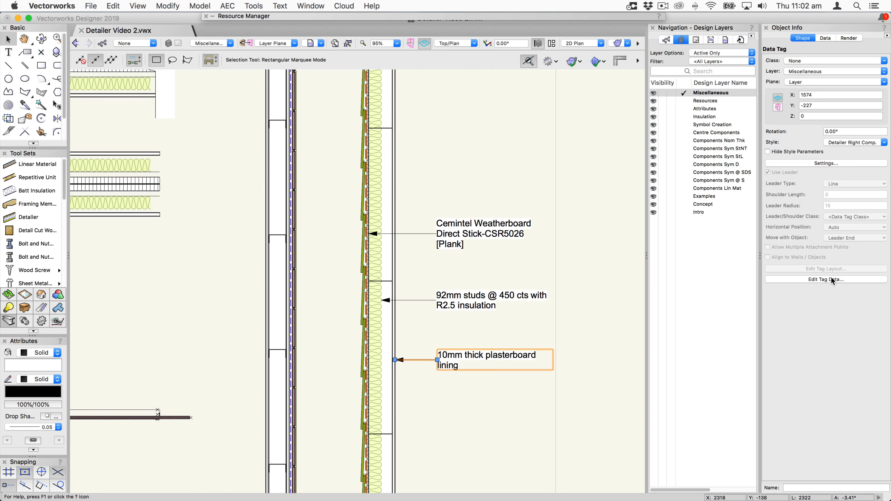
pyautogui.click(361, 197)
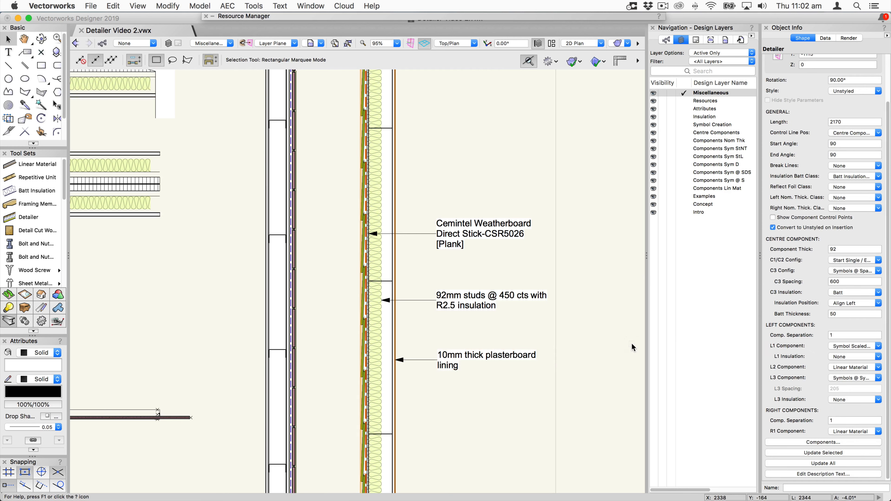
pyautogui.scroll(-2, 848, 439)
pyautogui.click(830, 474)
pyautogui.click(482, 253)
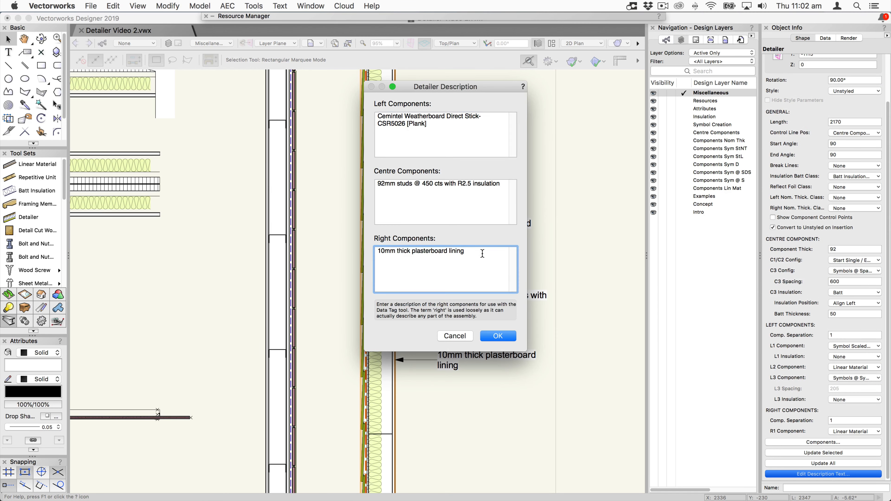
pyautogui.write('sadf sadf')
pyautogui.click(499, 337)
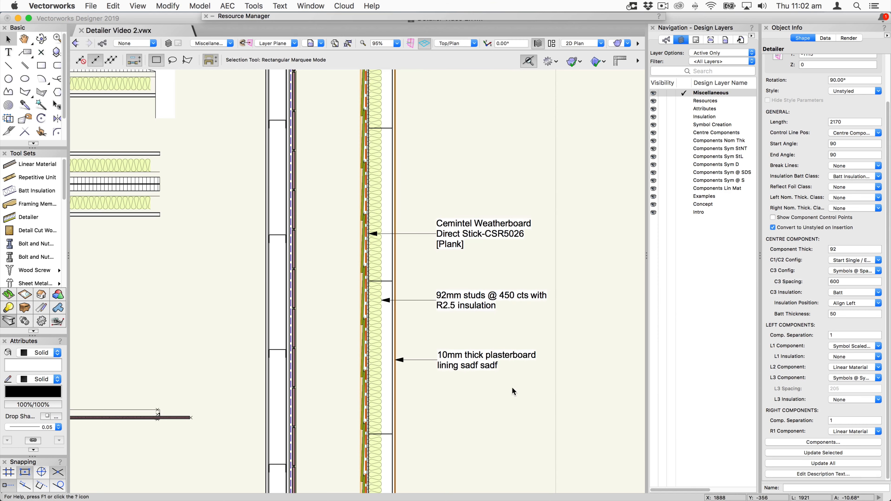
# Remove "sadf sadf" from the plasterboard lining tag's data and check the weatherboard Detailer's description text.
pyautogui.doubleClick(501, 359)
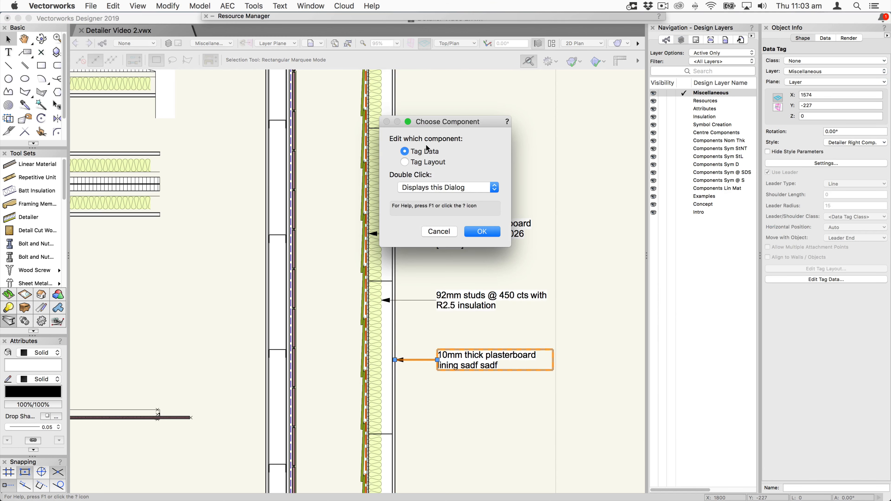
pyautogui.click(482, 231)
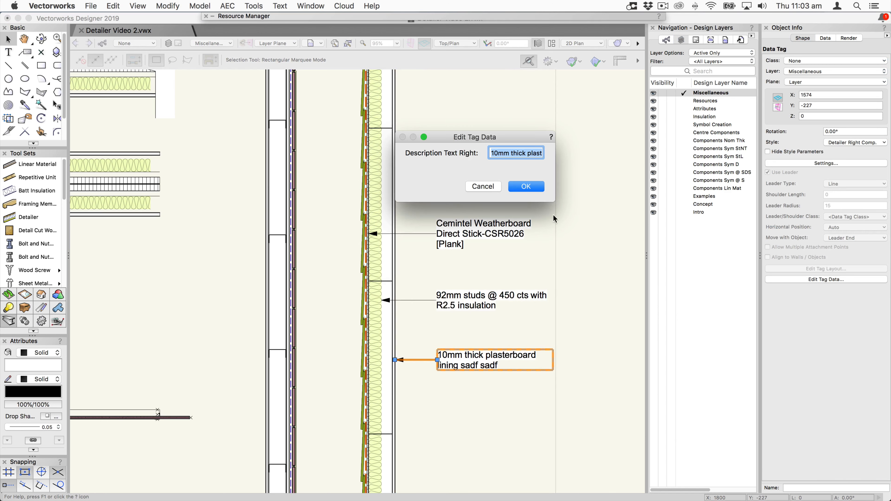
pyautogui.click(526, 153)
pyautogui.moveTo(516, 153)
pyautogui.mouseDown()
pyautogui.moveTo(557, 156)
pyautogui.moveTo(509, 155)
pyautogui.mouseUp()
pyautogui.click(540, 154)
pyautogui.press('BackSpace')
pyautogui.click(517, 190)
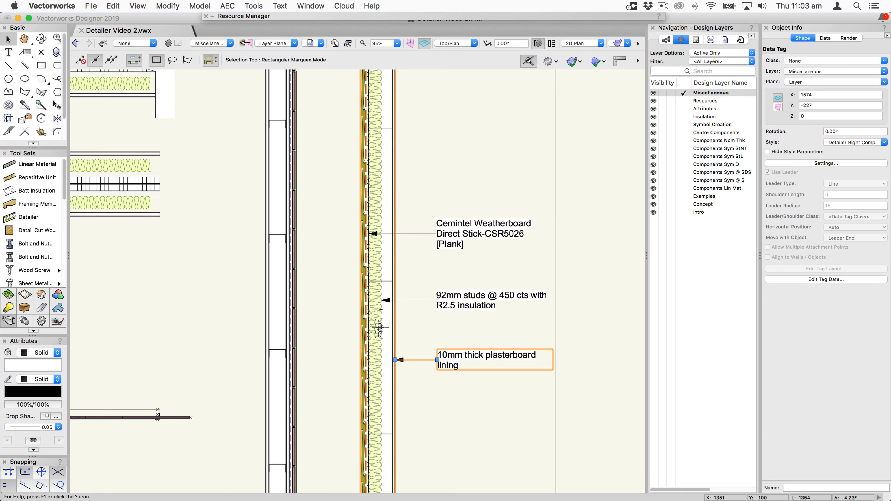
pyautogui.click(396, 328)
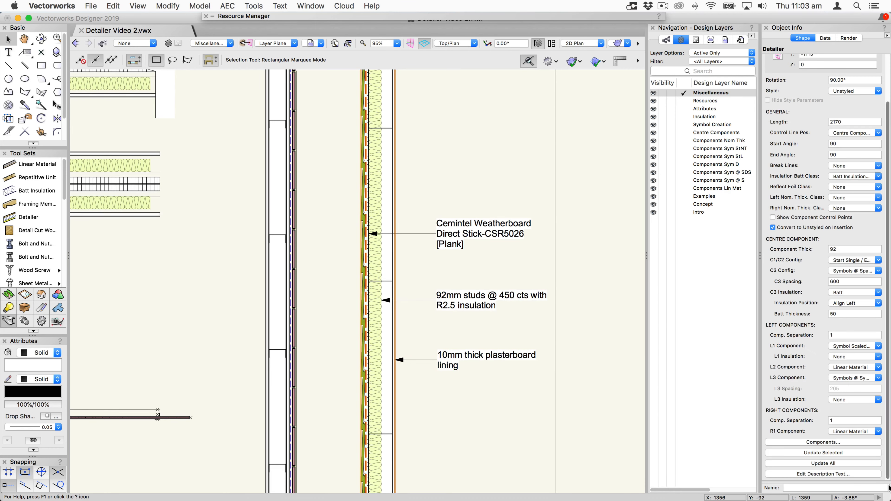
pyautogui.click(846, 473)
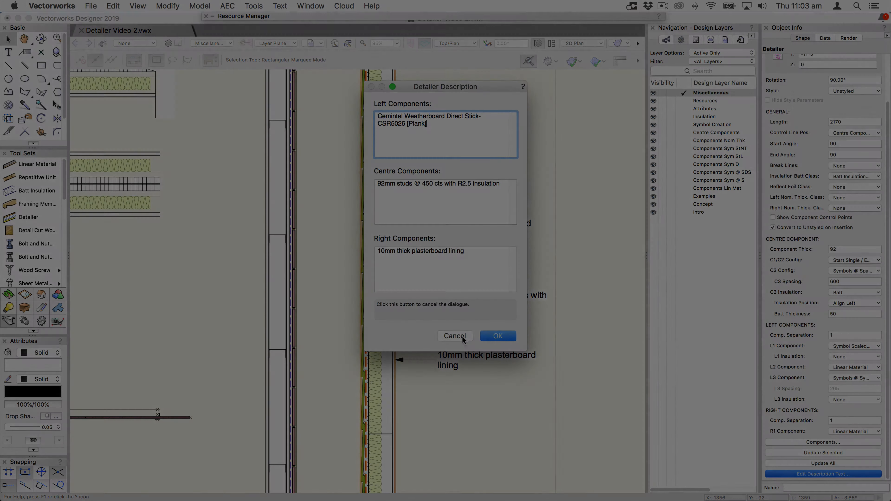